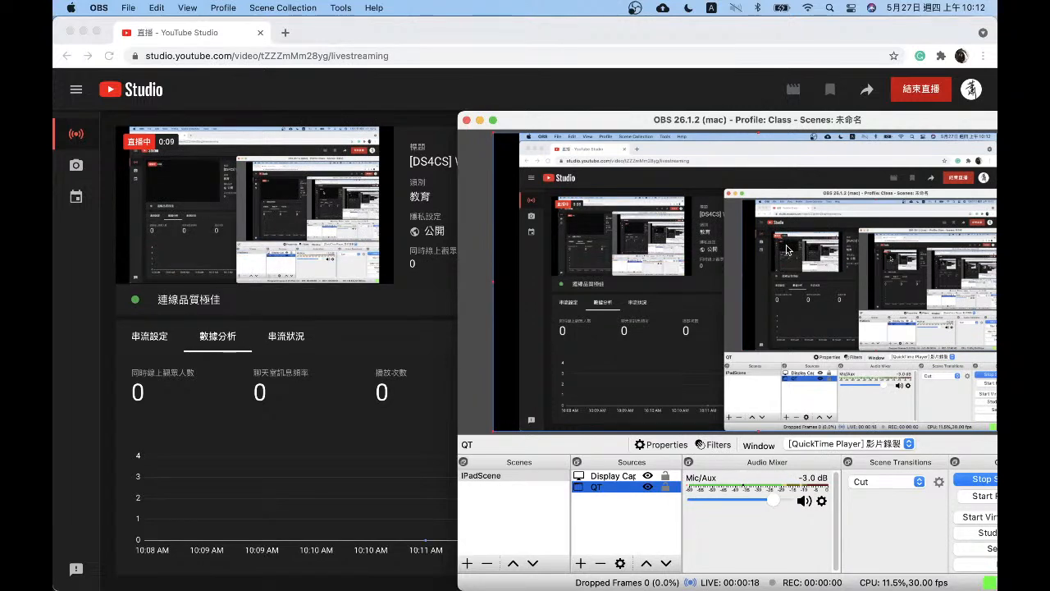
- Bring up the course web page in Safari and highlight the 05/27 topic title and its note about Orange text workflows
key(ctrl+Up)
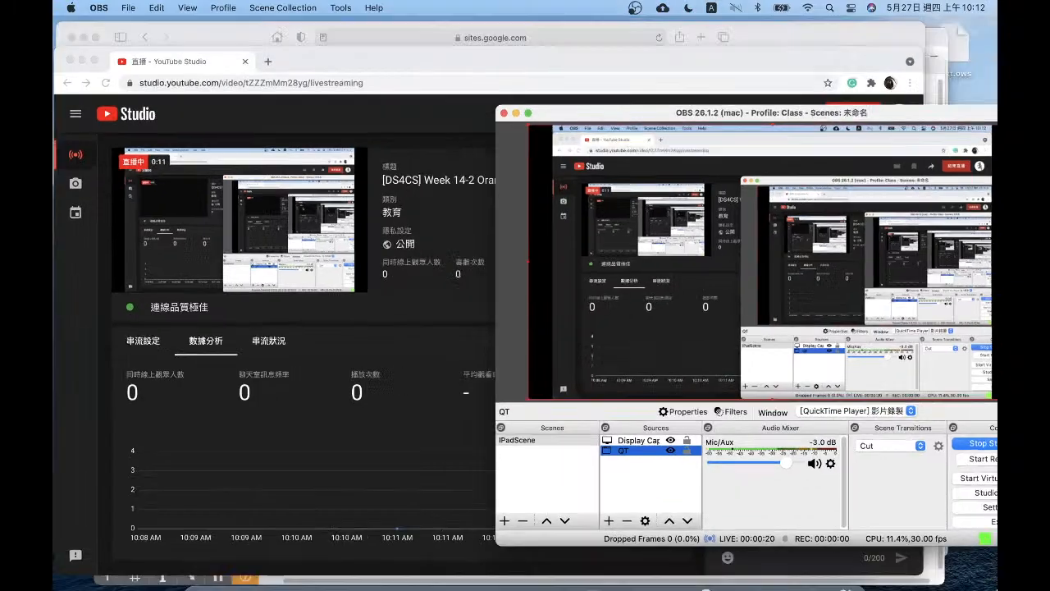
click(161, 128)
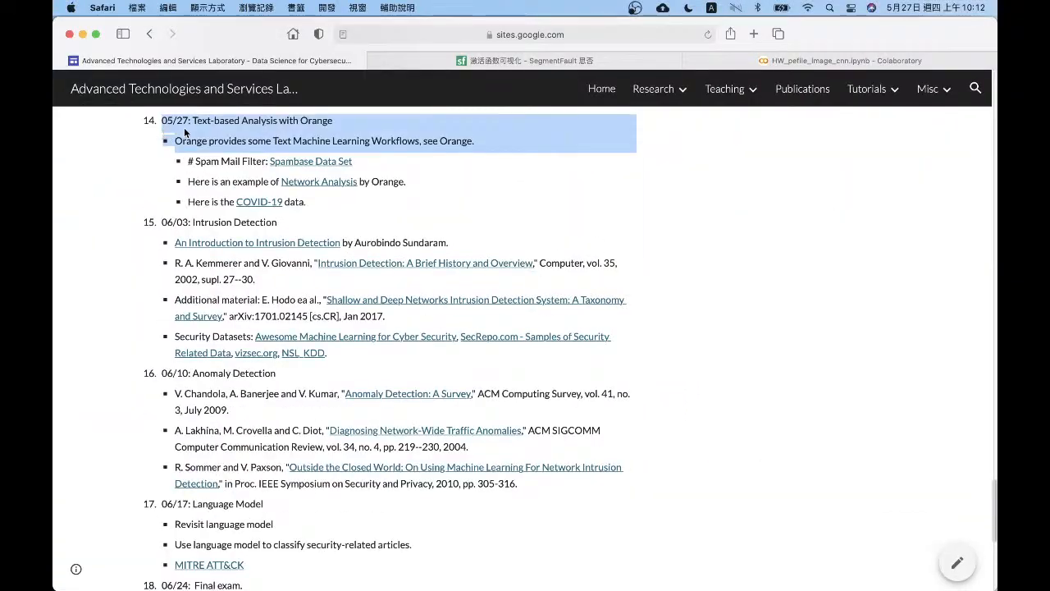
click(201, 121)
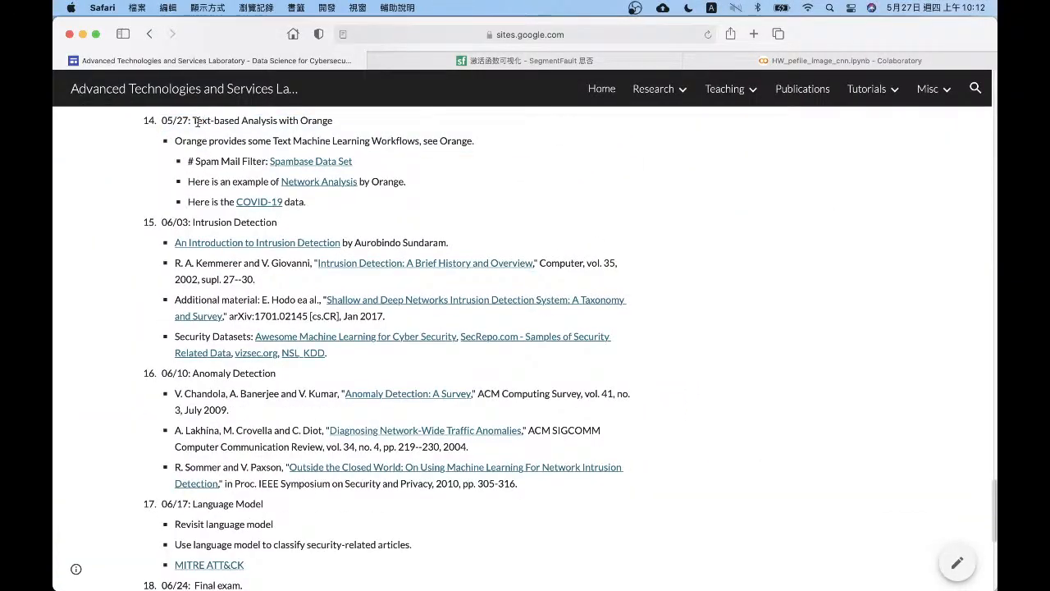
drag(192, 122, 347, 122)
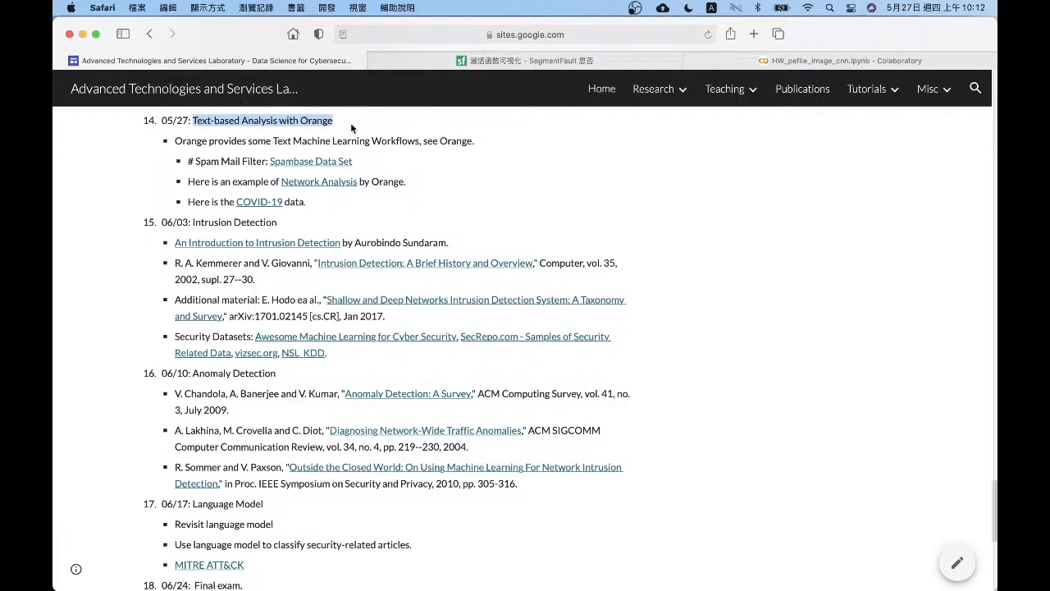
drag(175, 141, 525, 142)
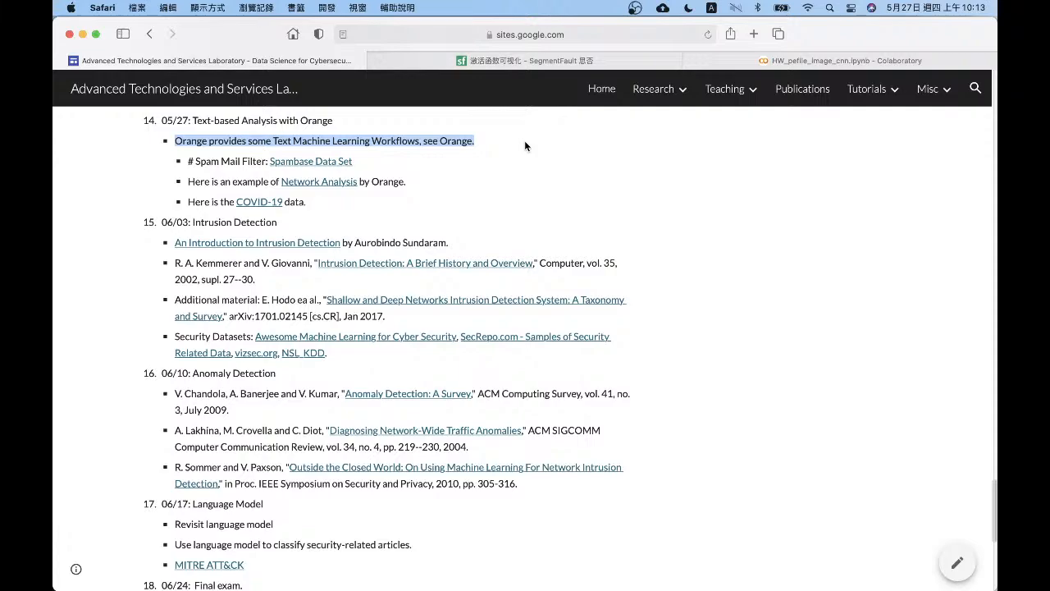
- Switch to the empty Orange workflow, review the Orange3-Text add-on's description and text analysis features, and dismiss the add-ons dialog without applying changes
key(ctrl+Up)
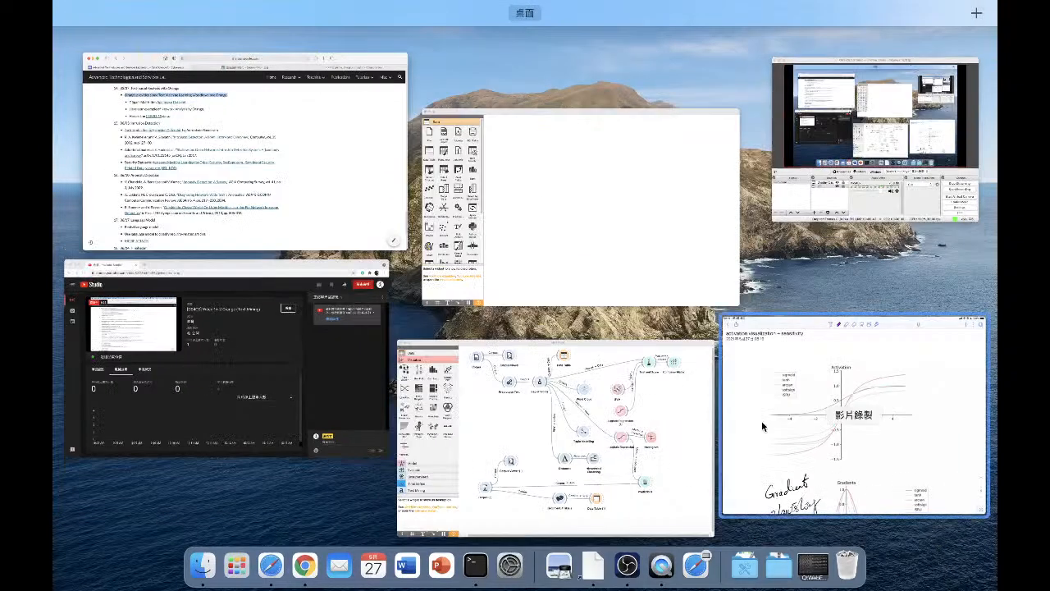
click(551, 142)
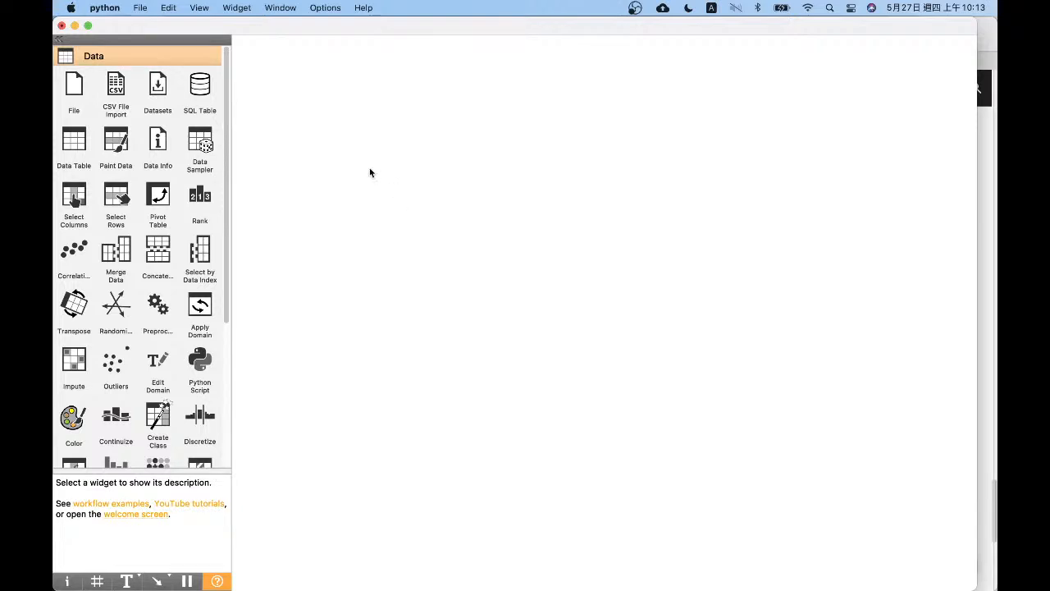
click(280, 7)
mouse_move(317, 10)
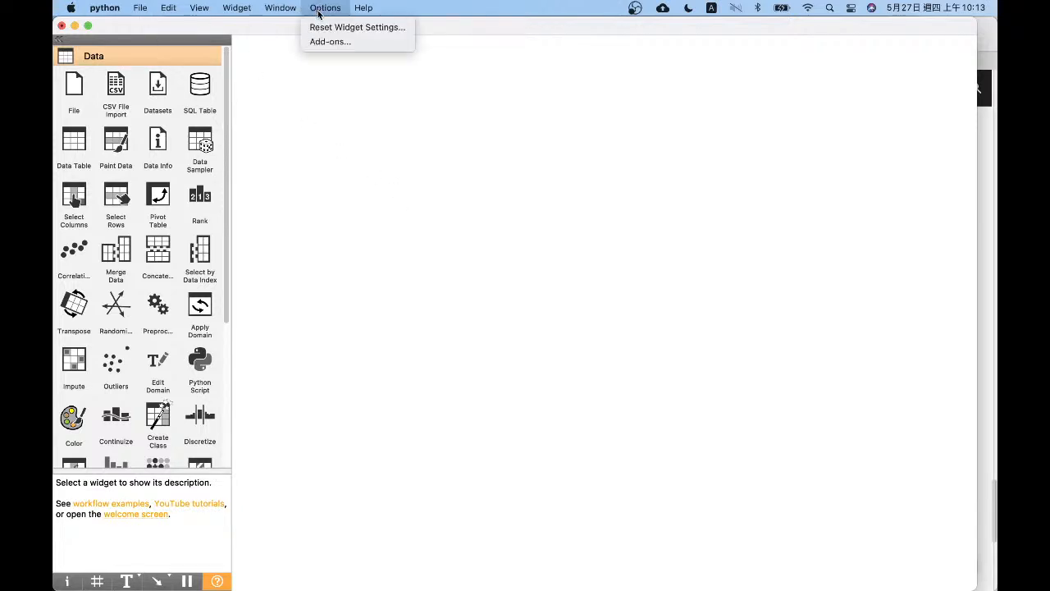
click(324, 42)
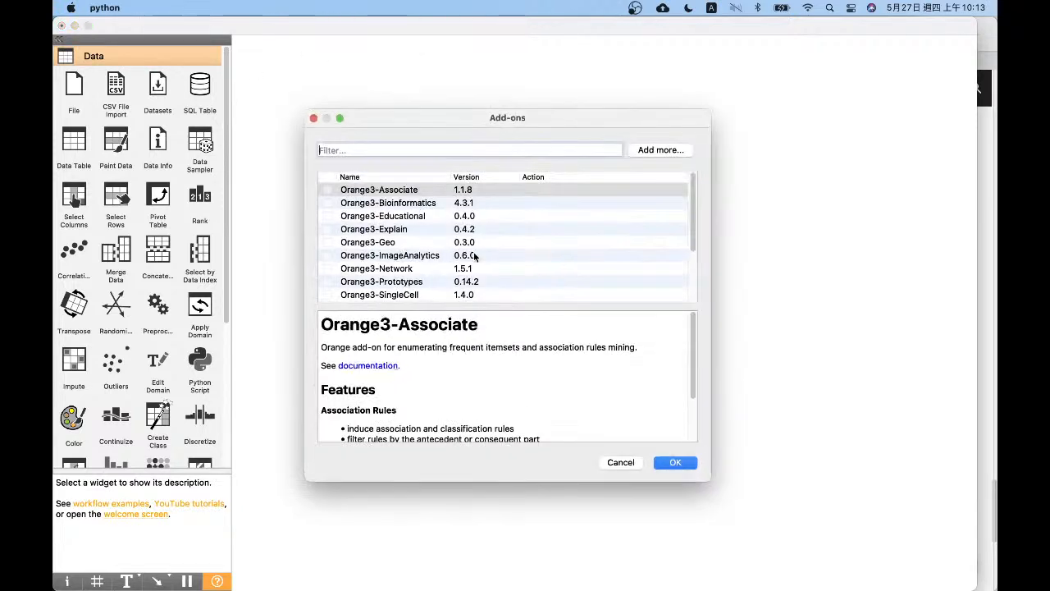
drag(693, 205, 689, 284)
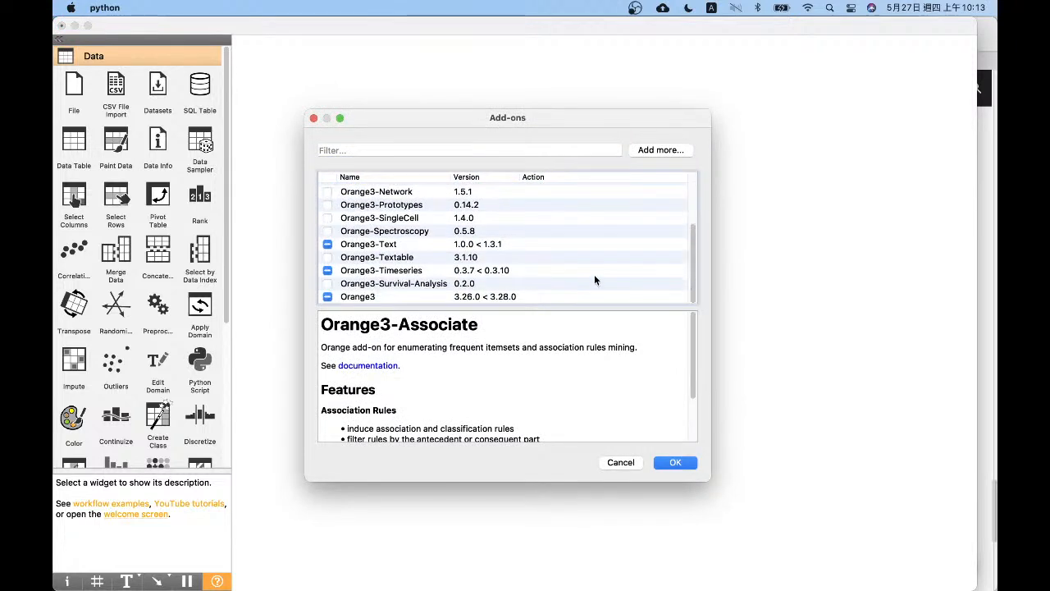
click(328, 245)
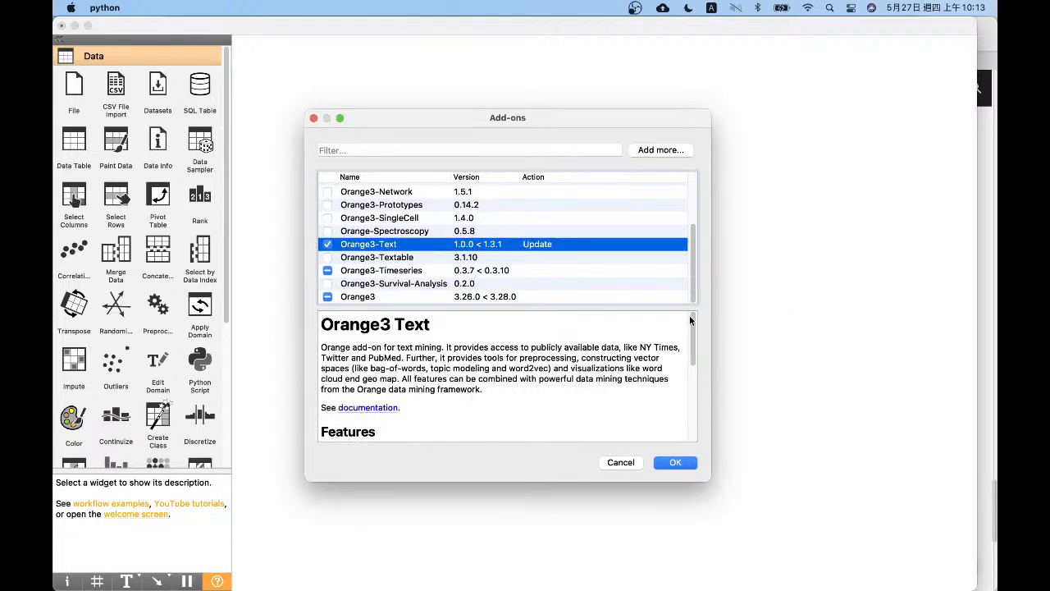
drag(694, 321, 687, 524)
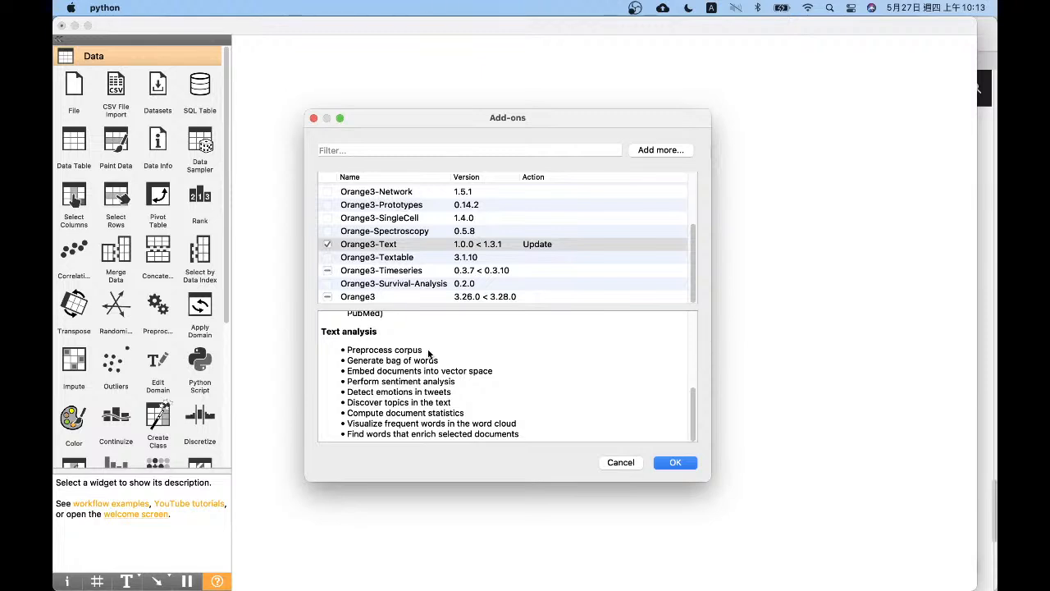
drag(418, 368, 499, 434)
click(557, 408)
click(619, 462)
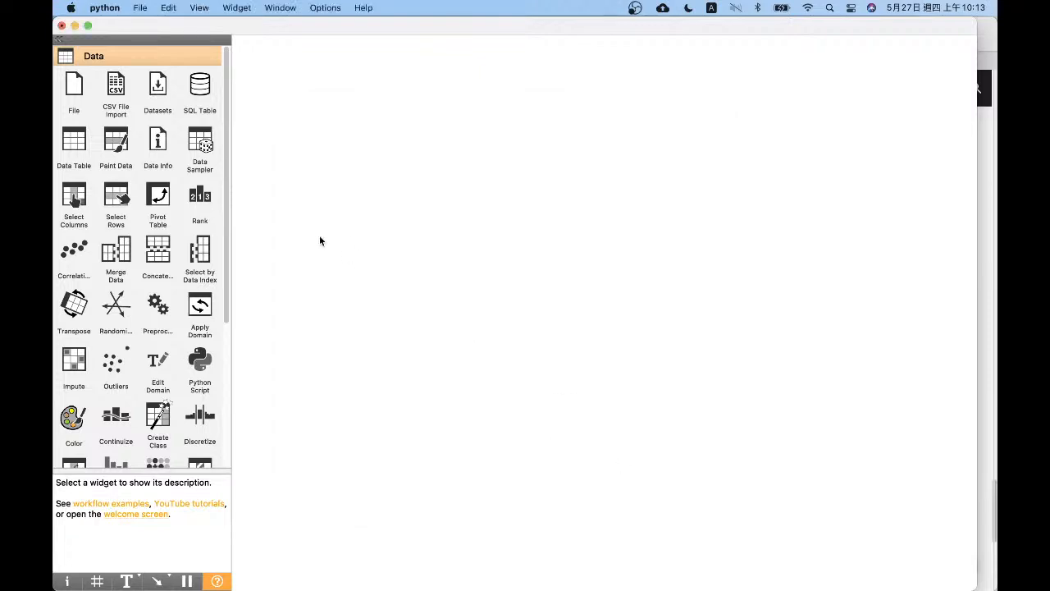
- Examine the widgets available in the Text Mining category
scroll(224, 210, down, 1)
drag(224, 210, 244, 346)
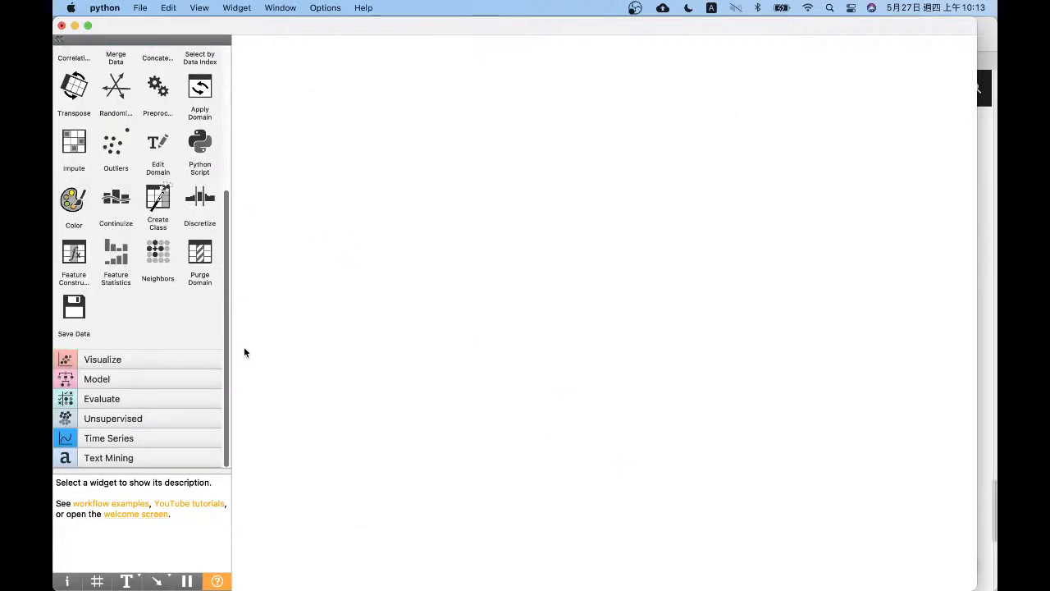
click(144, 461)
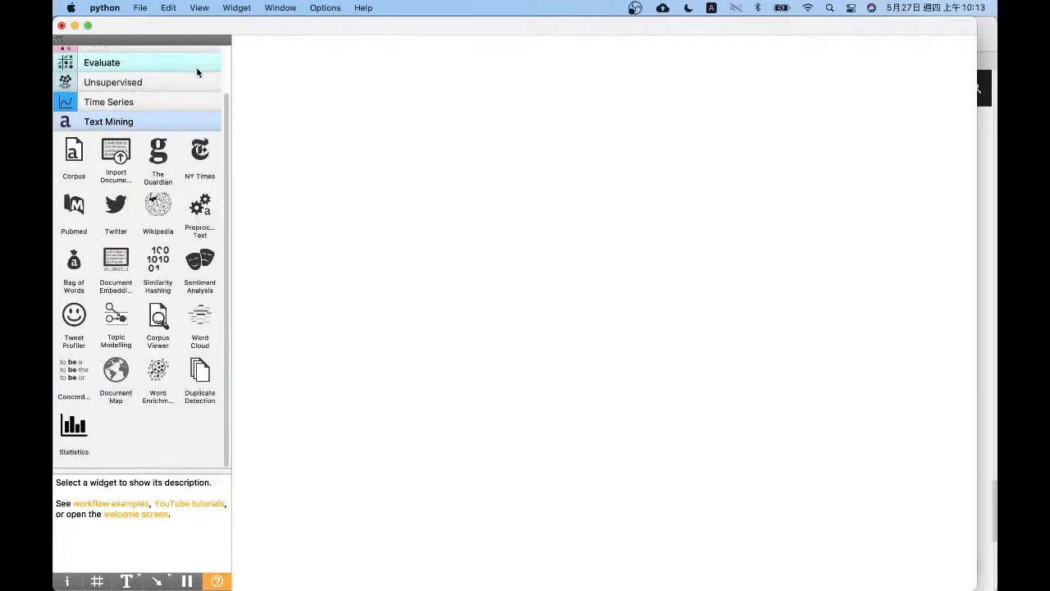
drag(229, 118, 229, 181)
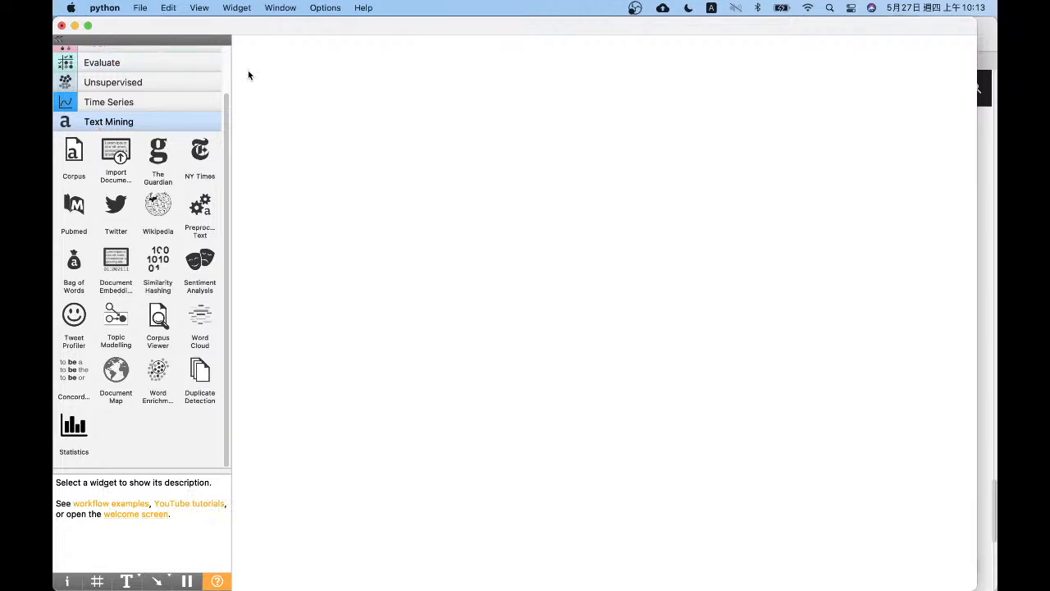
- Add a File widget and a Data Table widget to the canvas and connect File to Data Table
scroll(221, 57, up, 3)
click(127, 52)
drag(82, 88, 316, 97)
drag(228, 62, 248, 26)
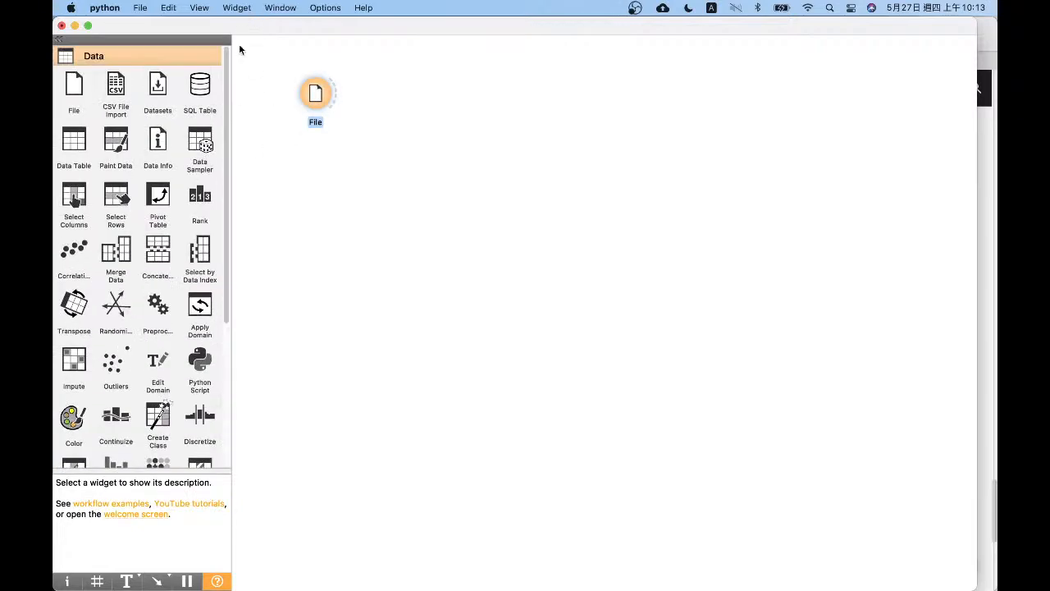
drag(74, 141, 402, 94)
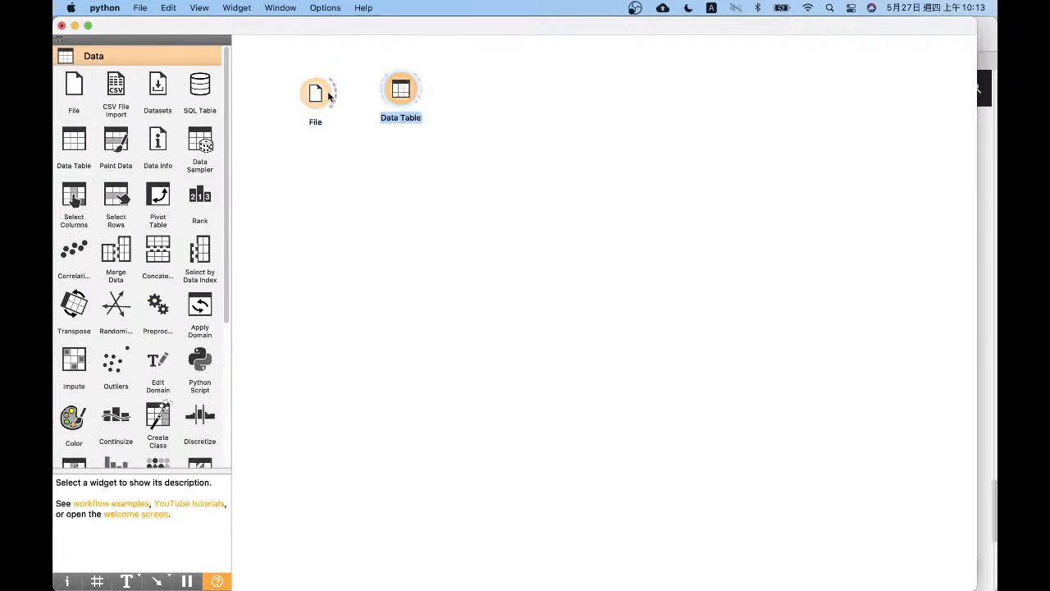
drag(337, 91, 383, 90)
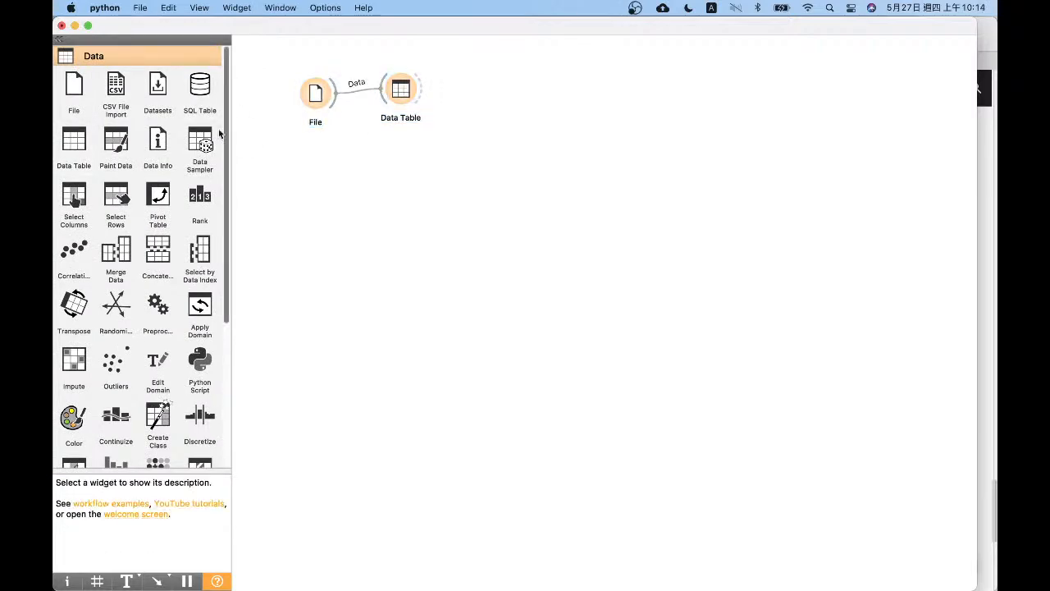
- View the loaded dataset in the Data Table widget and close its window
scroll(228, 85, down, 5)
double_click(400, 91)
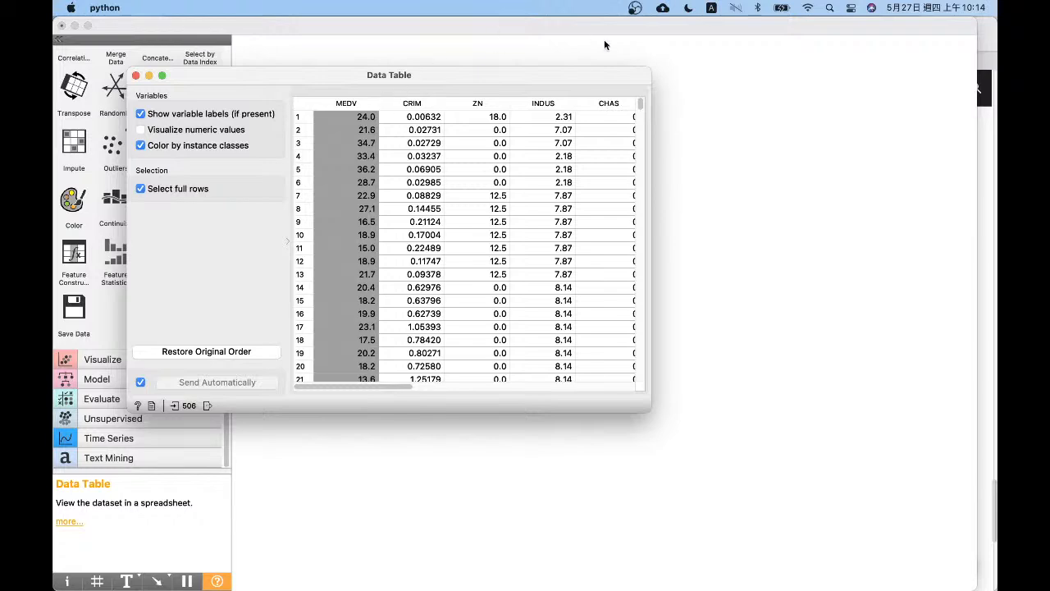
drag(410, 387, 302, 388)
click(136, 75)
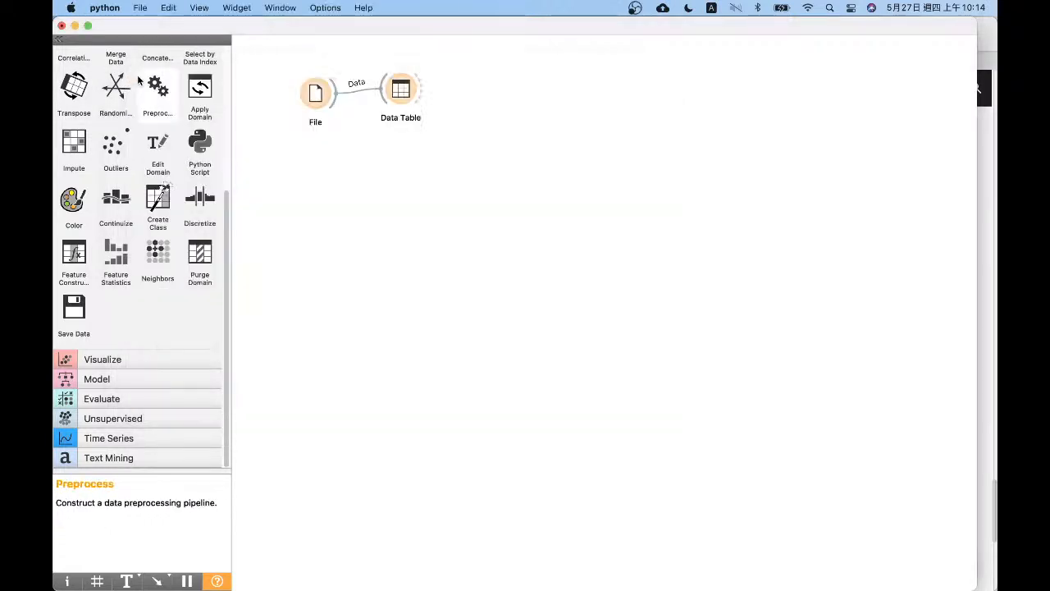
- Add a Corpus widget from the Text Mining category below File and a Corpus Viewer widget beside it
click(194, 465)
drag(79, 156, 328, 168)
click(371, 166)
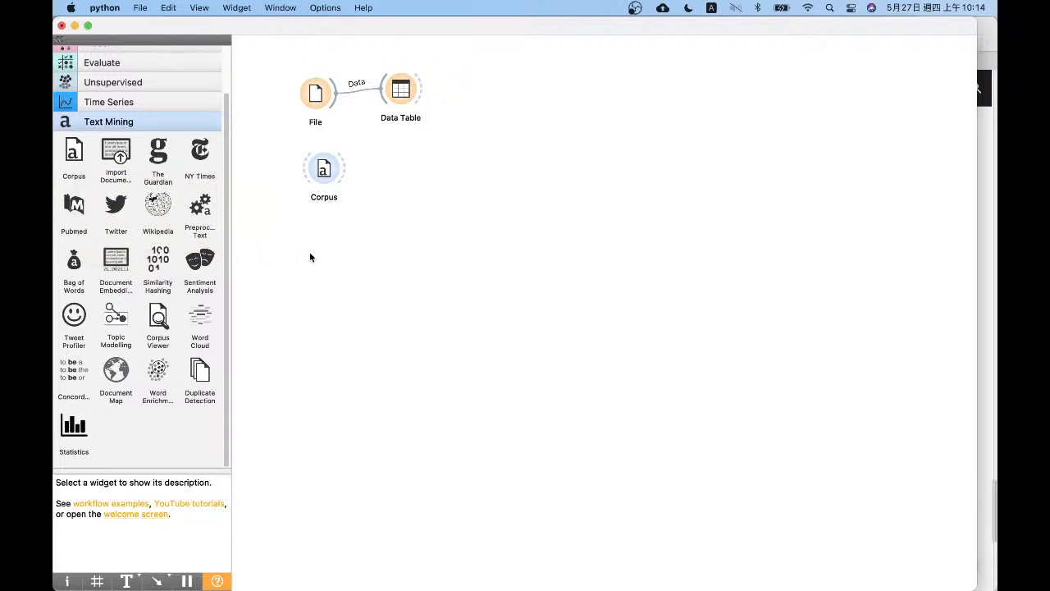
drag(158, 320, 407, 162)
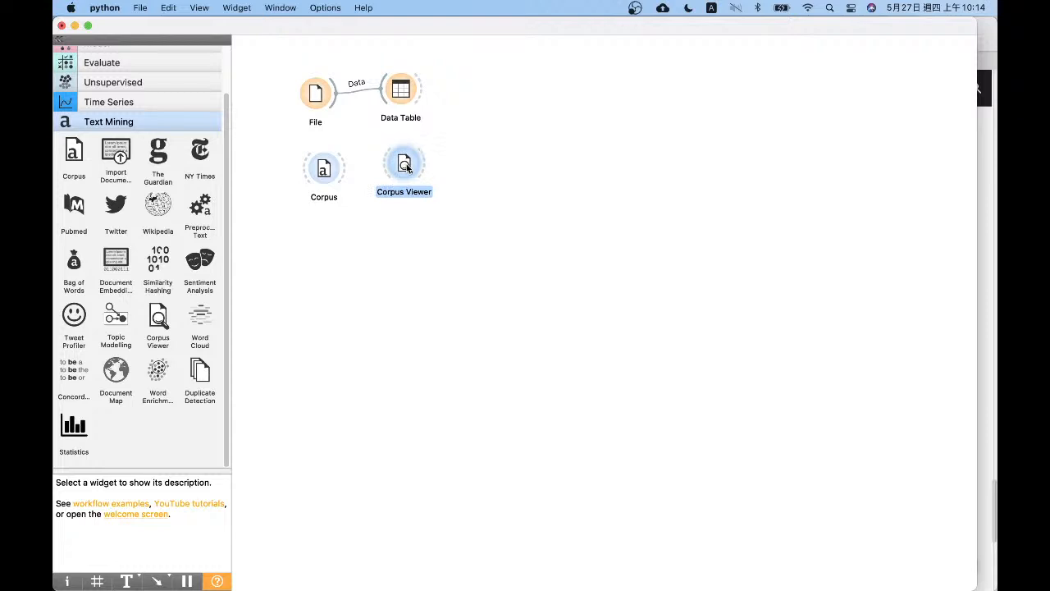
- Align the File widget level with Data Table and the Corpus Viewer level with Corpus
click(317, 93)
drag(318, 93, 317, 92)
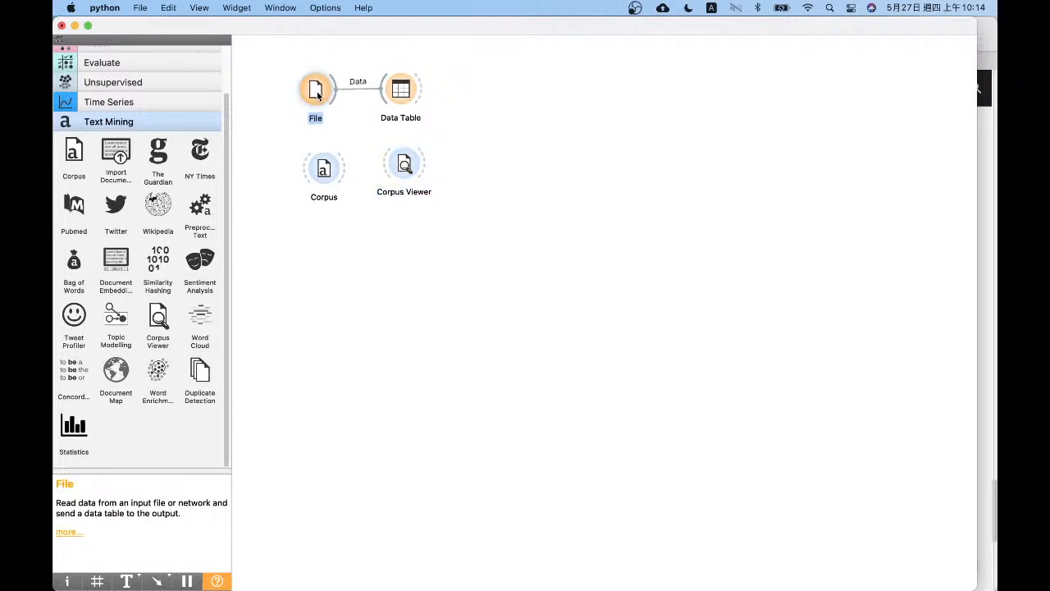
click(529, 96)
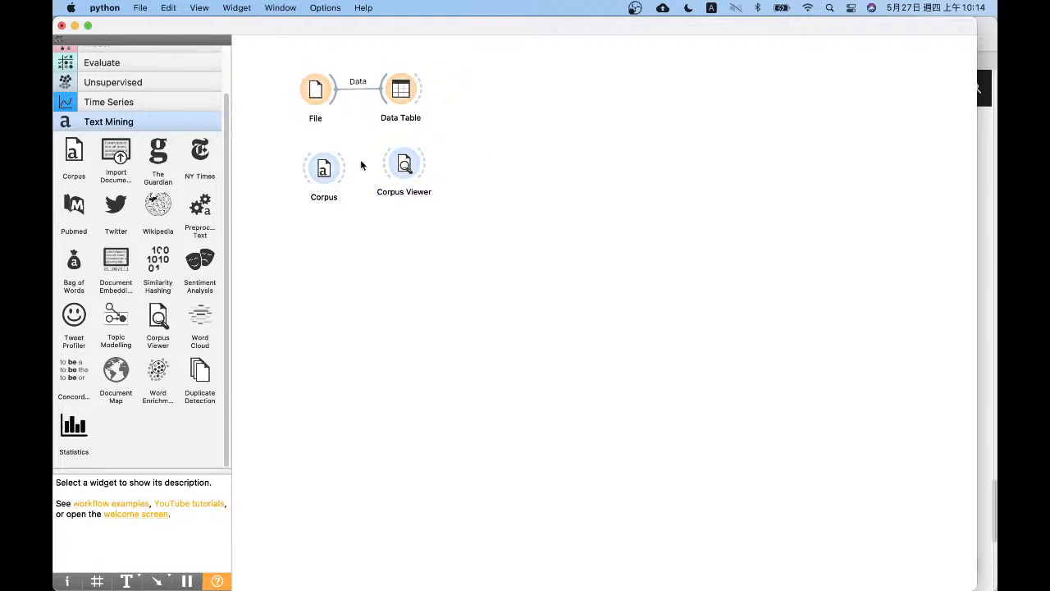
drag(414, 164, 415, 168)
click(503, 164)
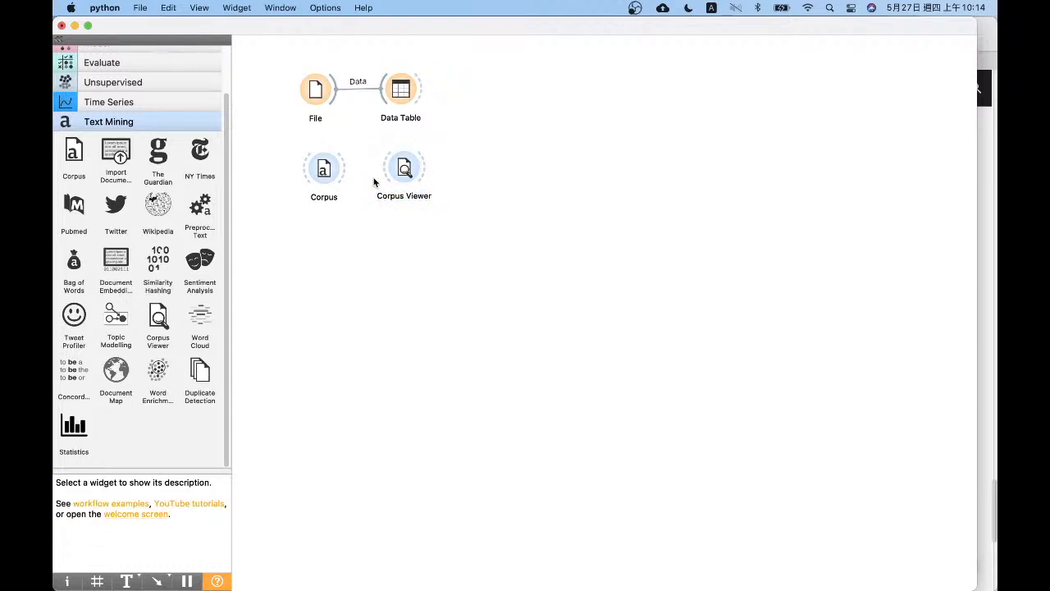
- Connect the Corpus widget's output to the Corpus Viewer
drag(345, 175, 402, 170)
click(404, 169)
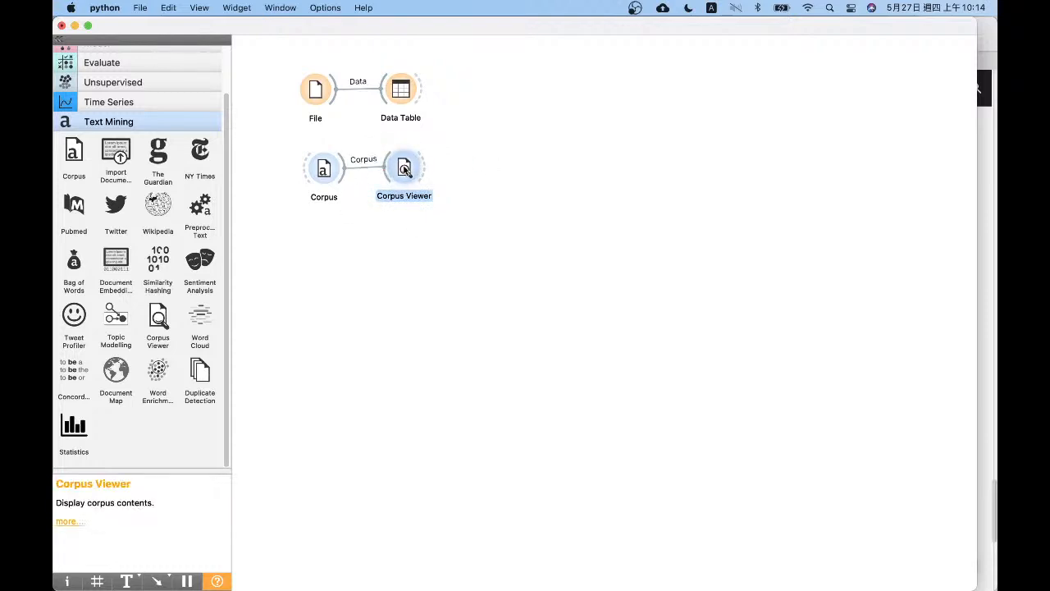
click(366, 183)
- Inspect the Corpus widget's available corpus files, keep grimm-tales-selected.tab, and close its settings
double_click(325, 170)
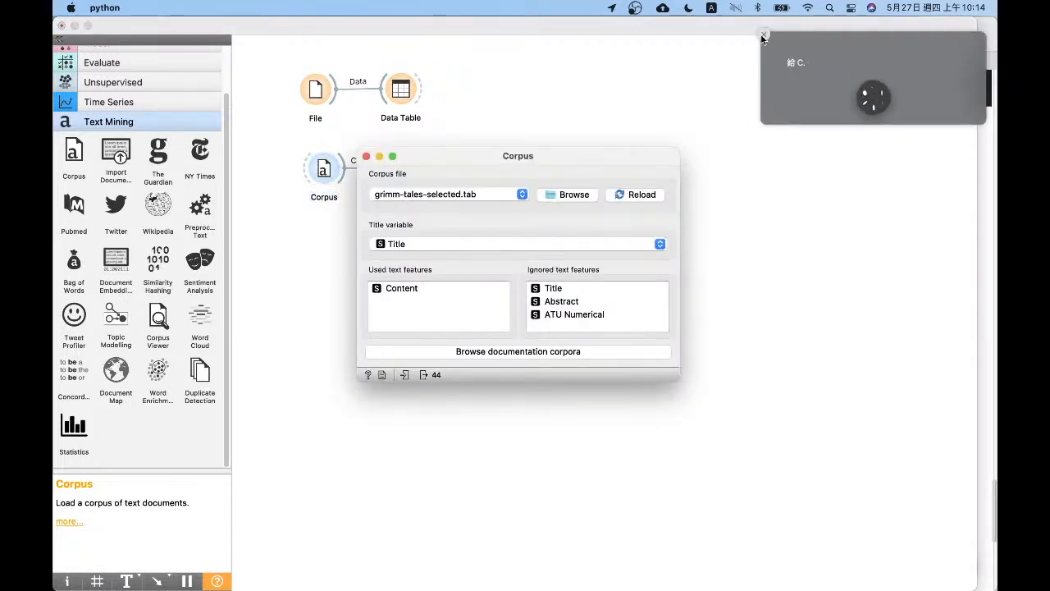
drag(519, 155, 473, 222)
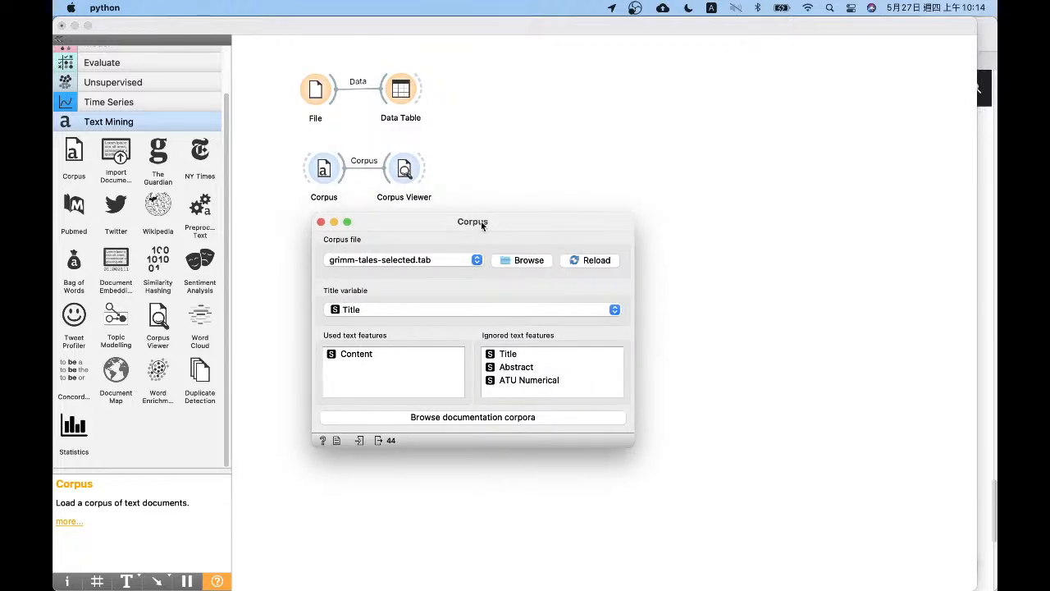
click(435, 261)
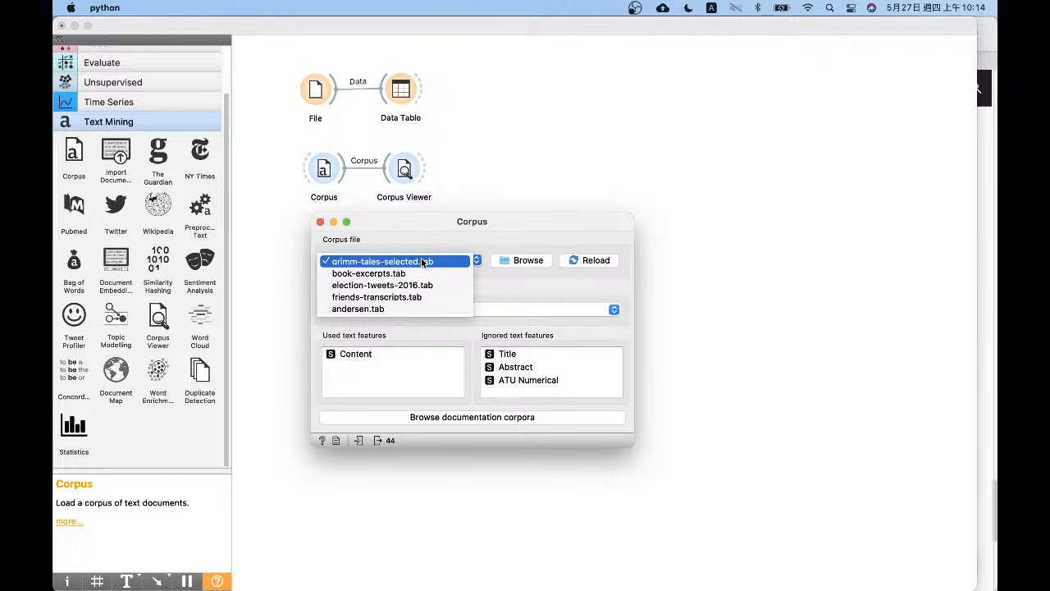
click(424, 262)
click(376, 265)
click(414, 261)
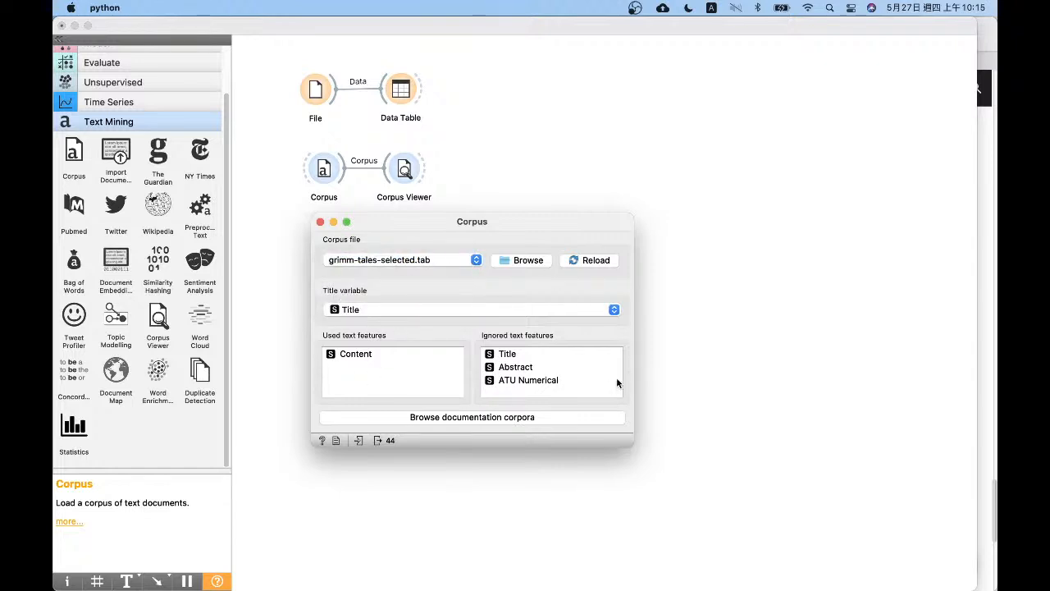
click(320, 221)
- Open the Corpus Viewer, widen its document list, and look through the tales, selecting Brier Rose and Cat and Mouse in Partnership
click(403, 171)
double_click(403, 171)
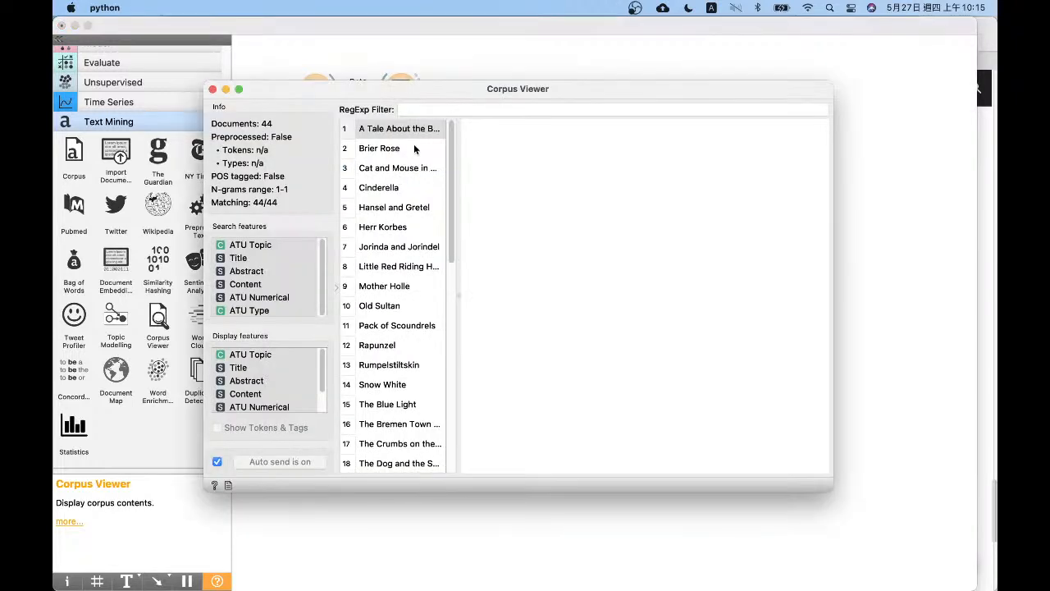
drag(458, 151, 552, 425)
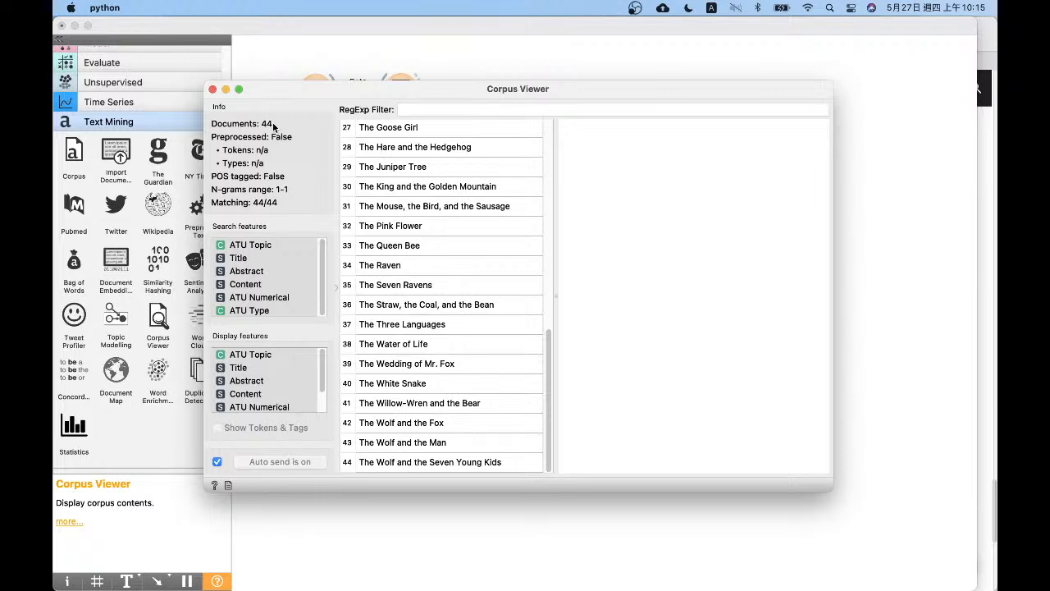
click(548, 126)
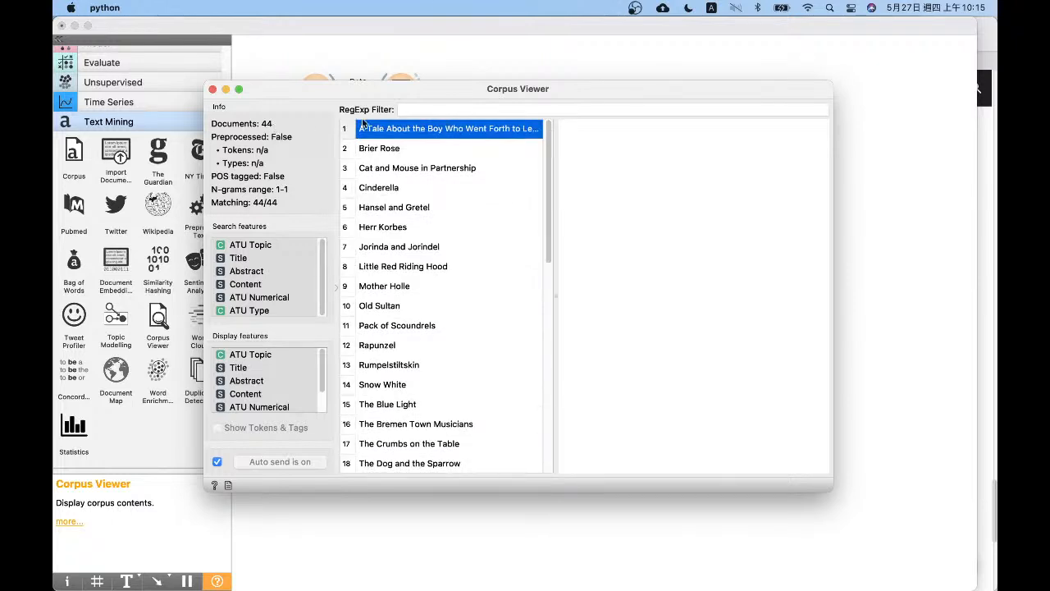
click(374, 149)
click(381, 169)
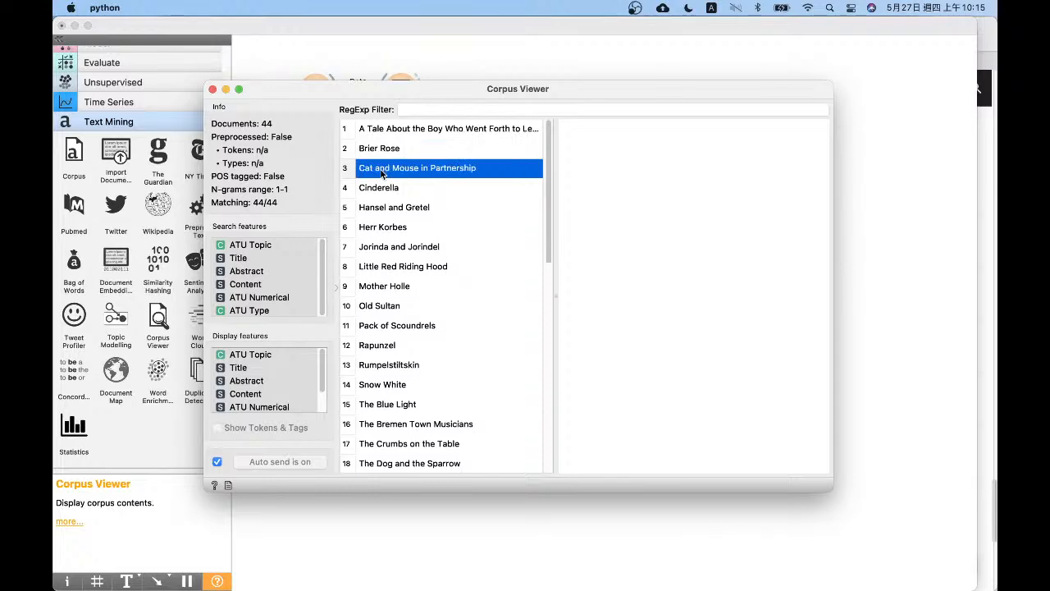
- Examine the ATU topic, title, abstract, full content, ATU number and ATU type of "A Tale About the Boy Who Went Forth to Learn What Fear Was"
click(382, 130)
drag(547, 203, 525, 44)
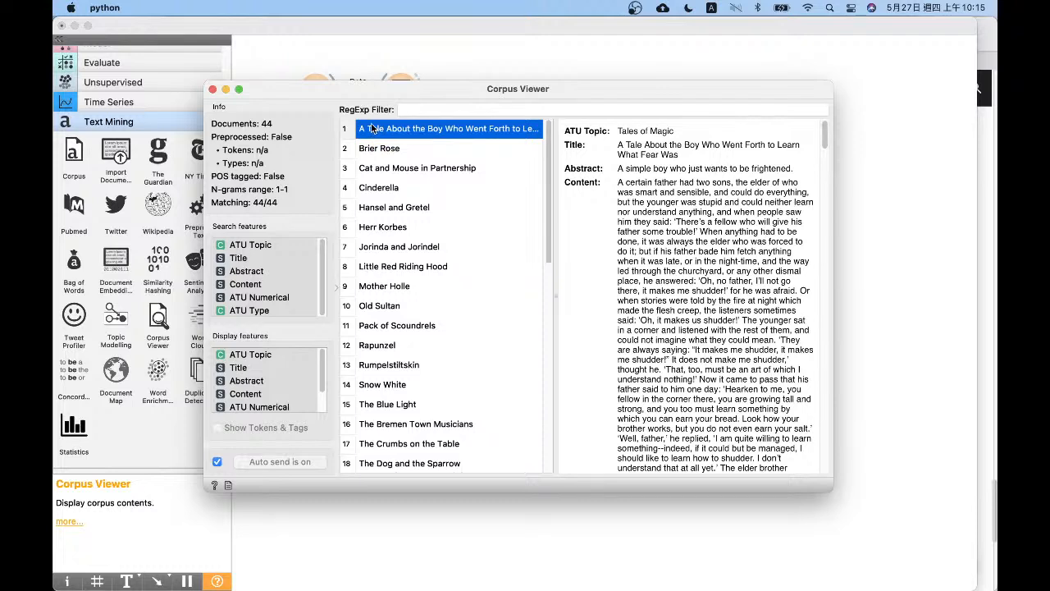
click(322, 297)
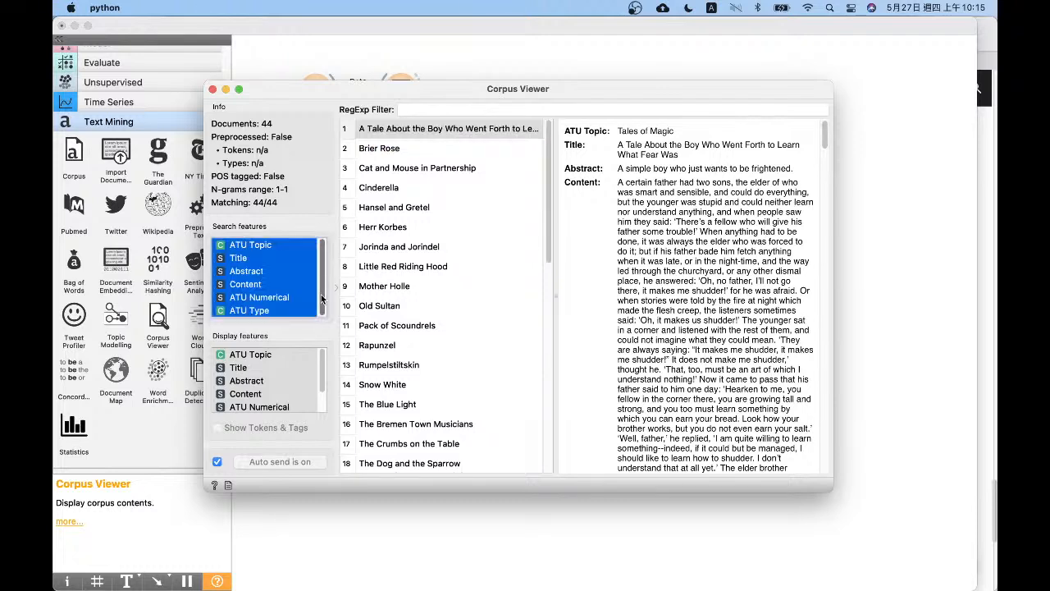
drag(617, 130, 686, 129)
click(686, 129)
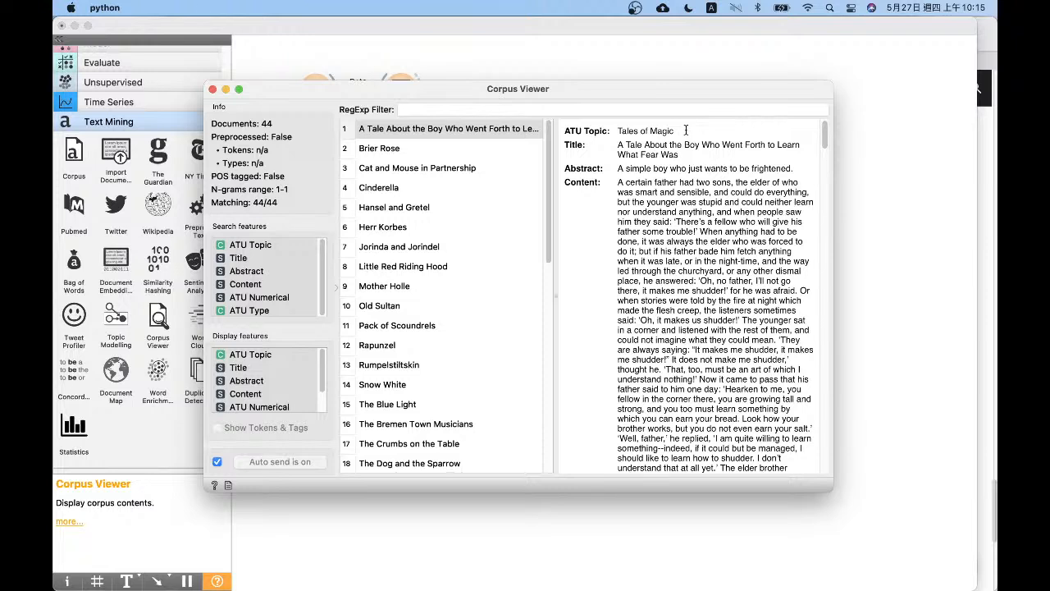
drag(686, 130, 694, 155)
click(694, 151)
drag(681, 156, 811, 167)
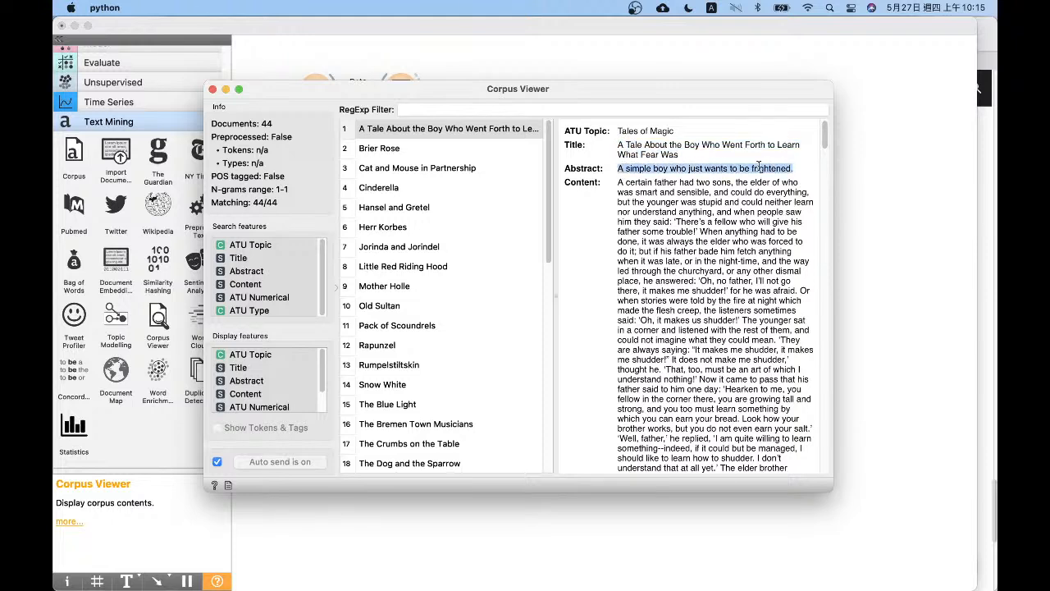
drag(621, 182, 793, 473)
scroll(769, 279, down, 10)
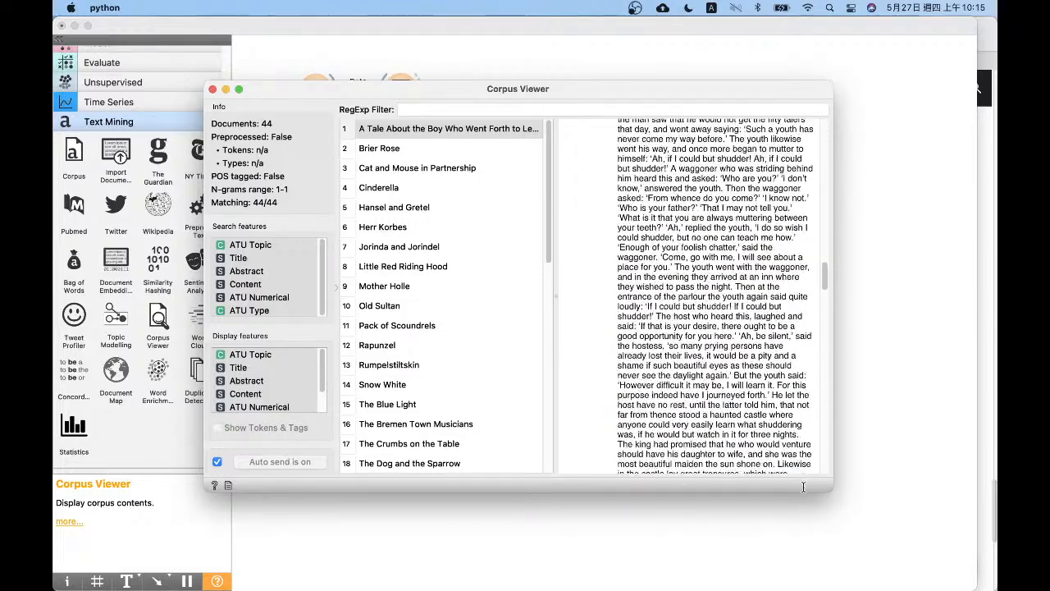
scroll(826, 279, down, 15)
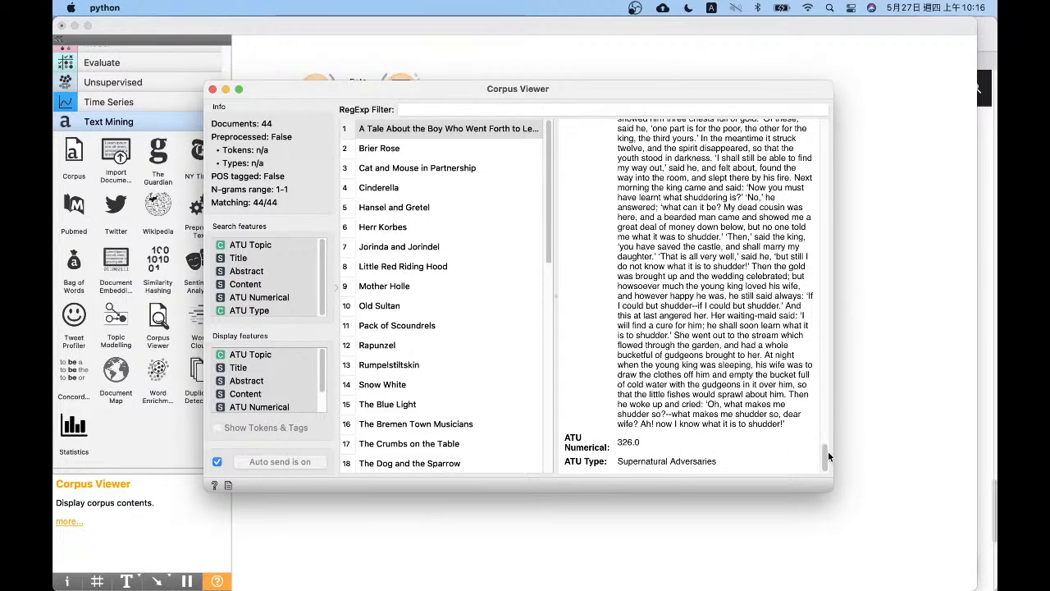
drag(825, 452, 818, 64)
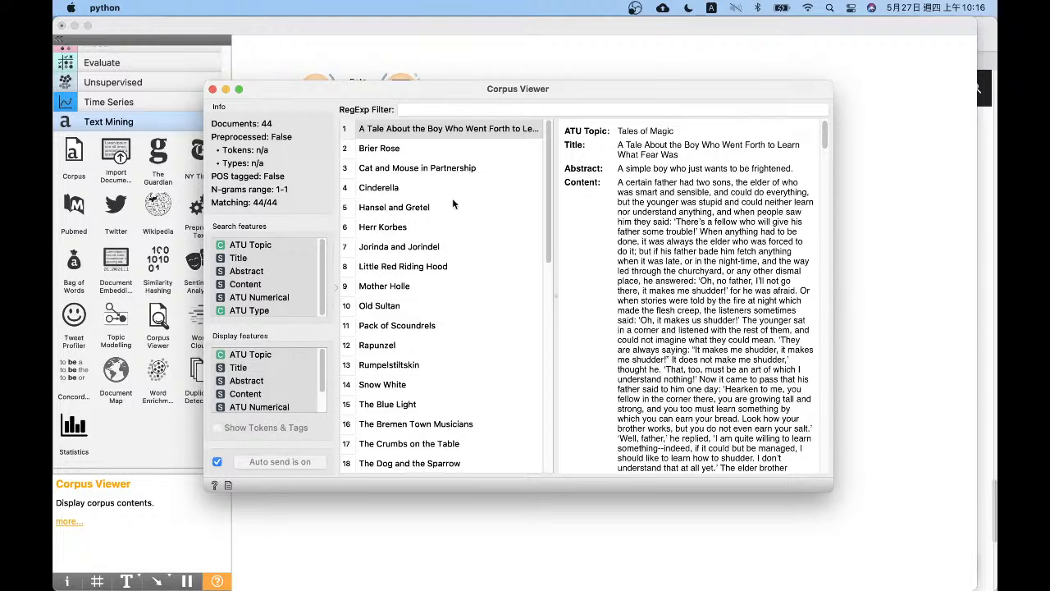
- Select Cinderella and Hansel and Gretel in turn, and read the topic, title, abstract and opening content of Hansel and Gretel
click(389, 190)
click(388, 213)
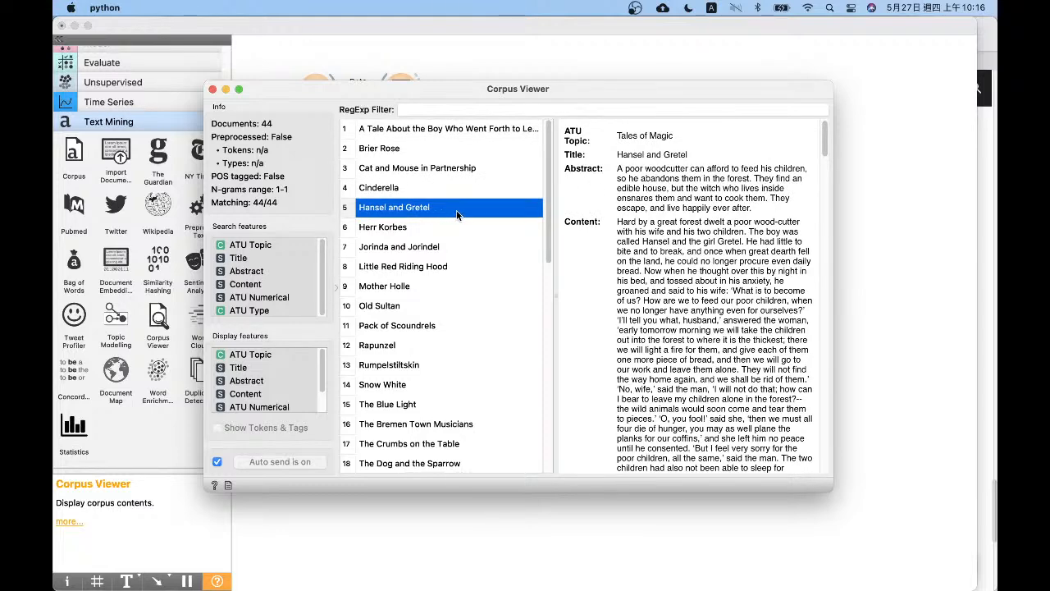
drag(676, 137, 724, 163)
click(615, 174)
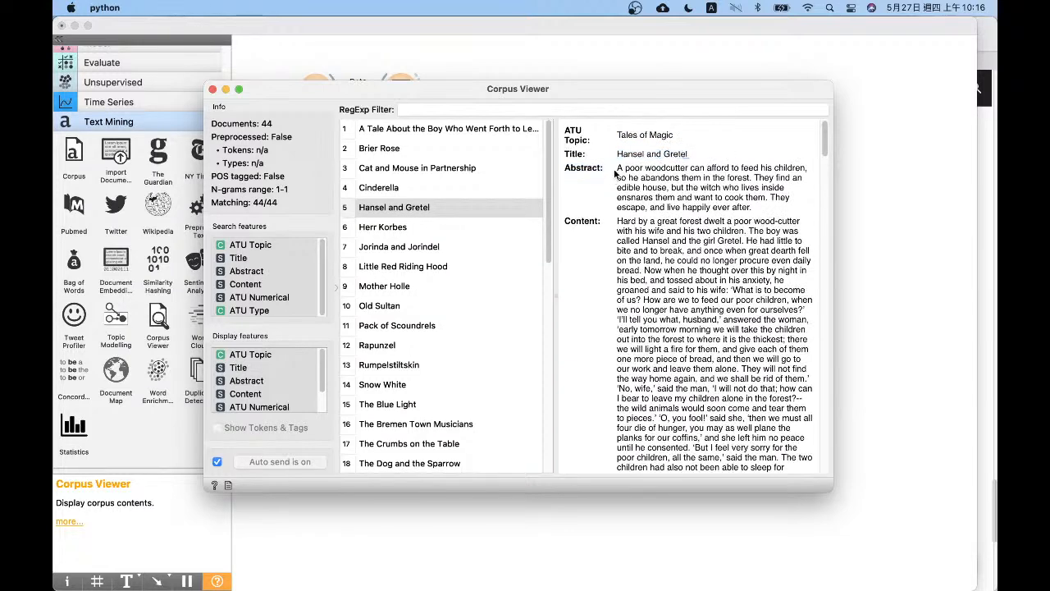
drag(619, 168, 750, 209)
scroll(738, 247, down, 1)
drag(682, 238, 762, 407)
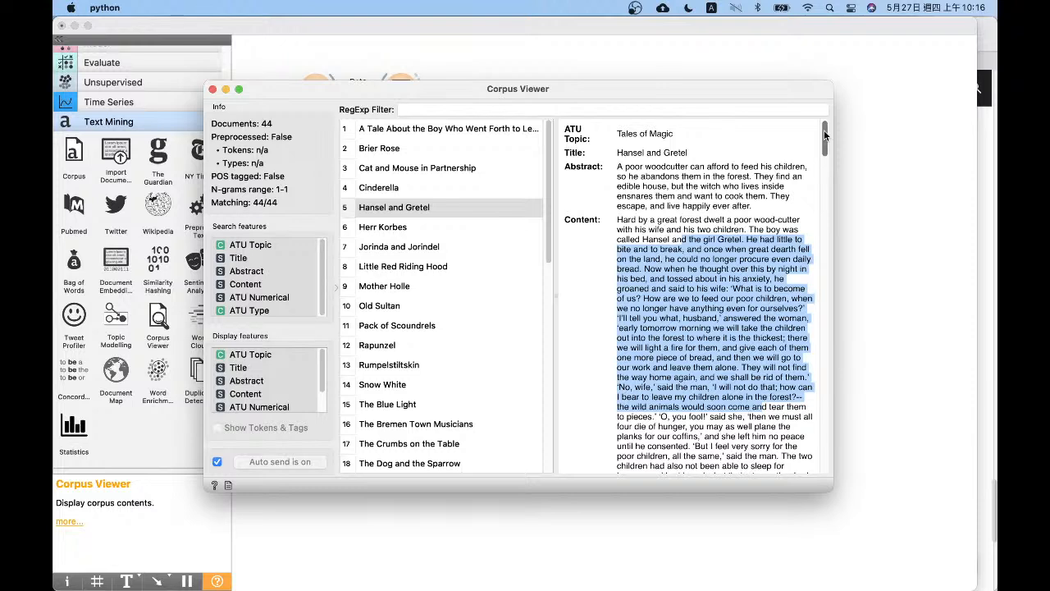
- Look through the document list to its end and back, and highlight the fields of Hansel and Gretel, finishing on its ATU topic
drag(550, 179, 570, 454)
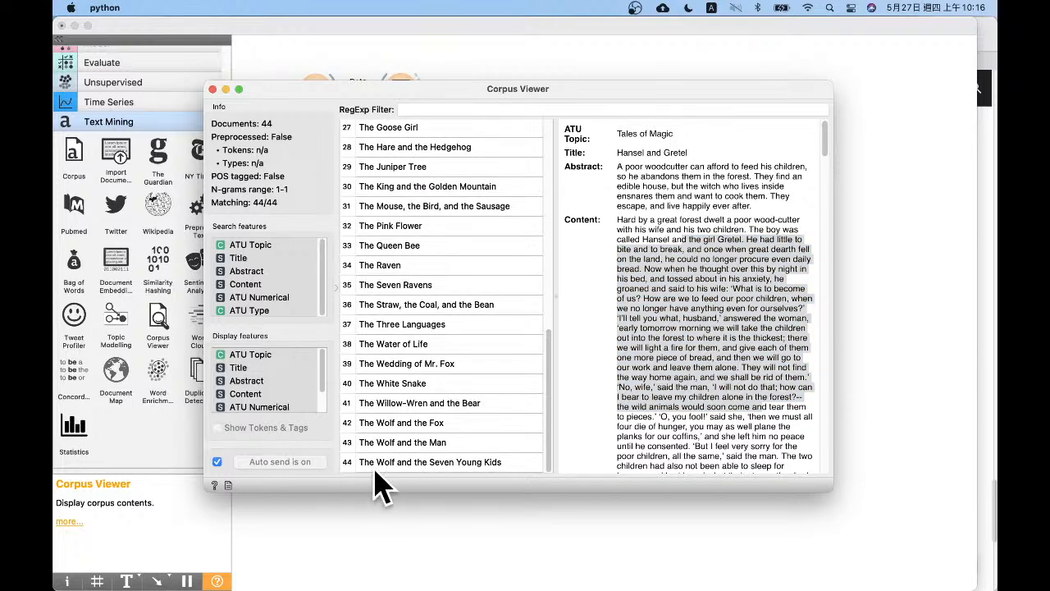
drag(544, 339, 574, 82)
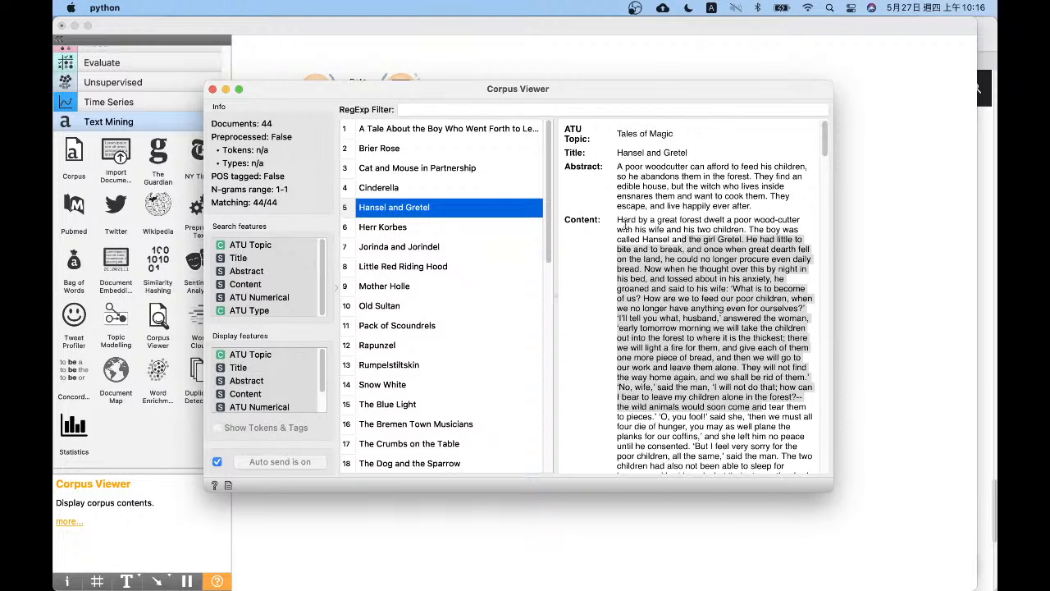
click(626, 224)
drag(677, 134, 777, 426)
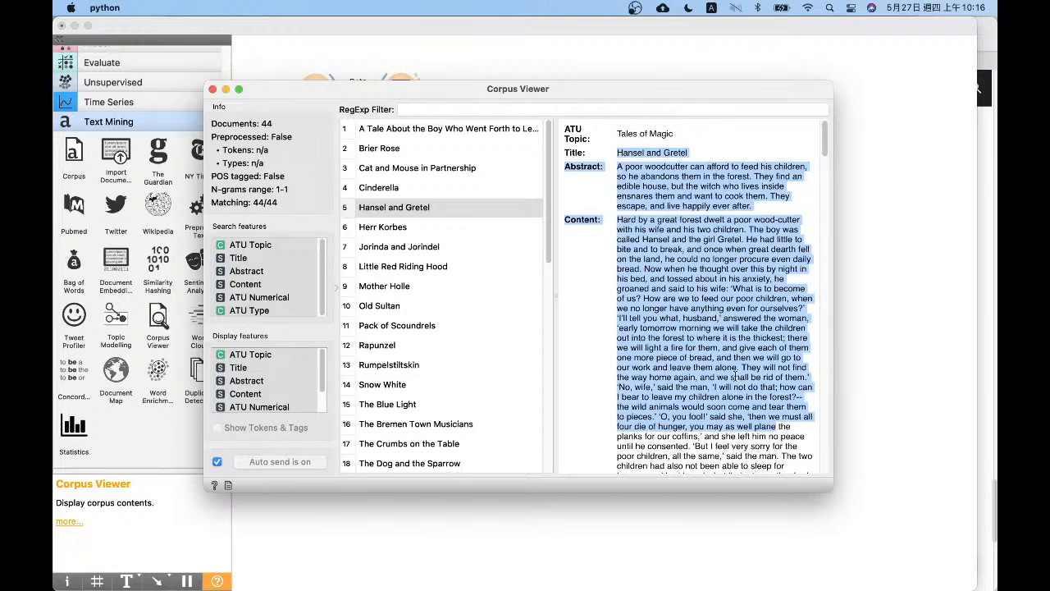
click(647, 236)
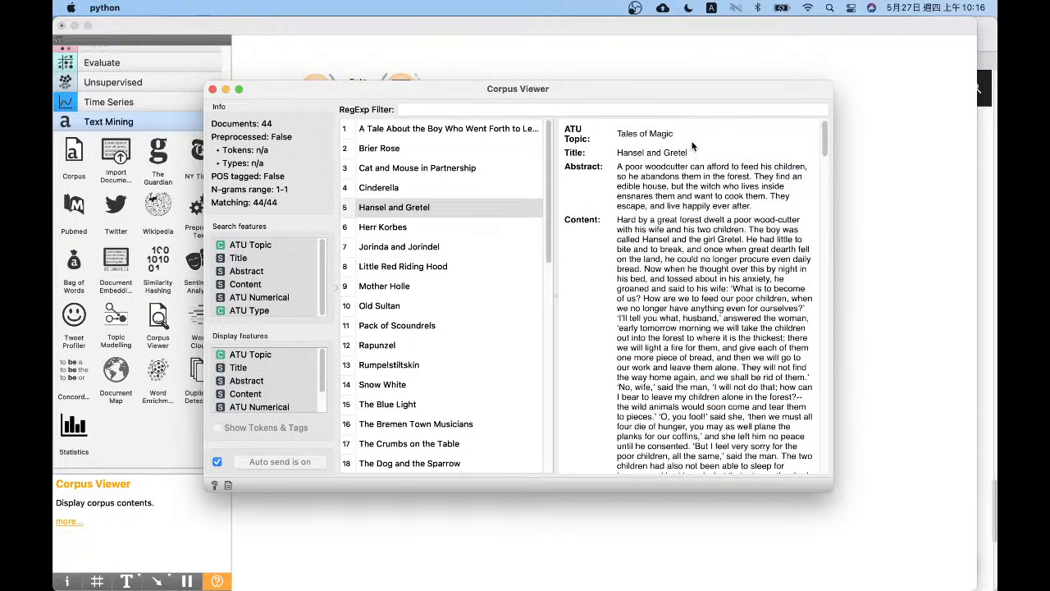
drag(619, 137, 687, 137)
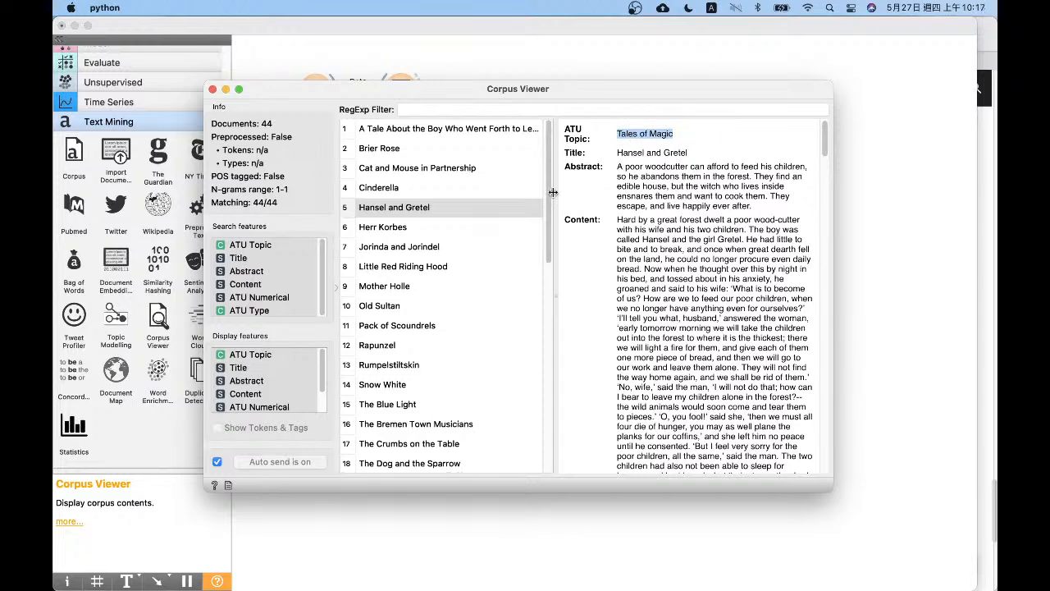
- Compare the ATU topics of other tales through the list, from Herr Korbes and Pack of Scoundrels to The Three Languages
click(427, 230)
drag(667, 133, 607, 135)
click(447, 248)
click(443, 268)
click(447, 327)
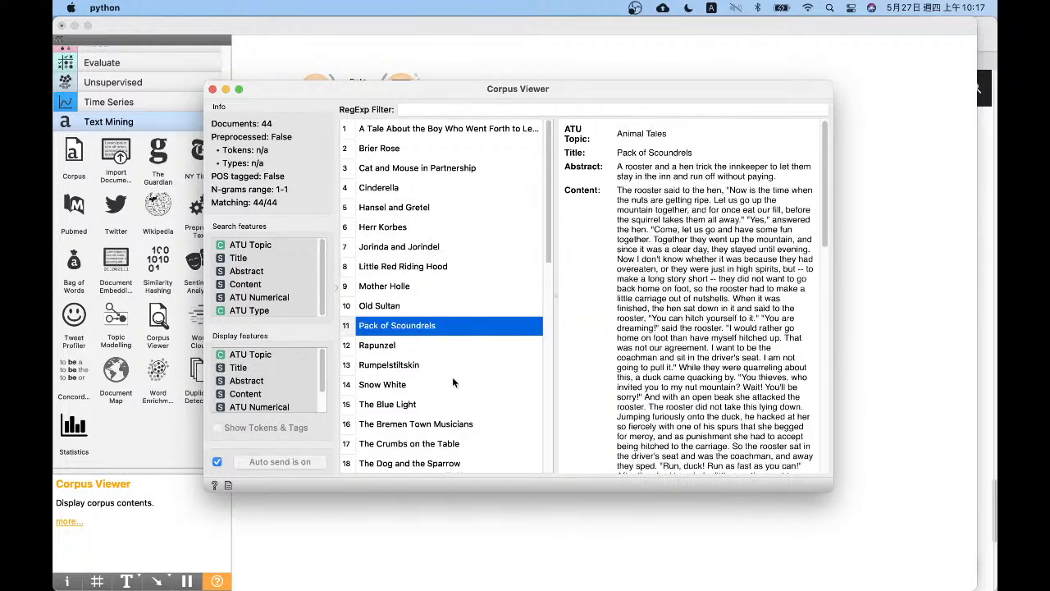
click(458, 383)
scroll(544, 182, down, 10)
click(447, 245)
click(447, 324)
click(449, 404)
click(447, 325)
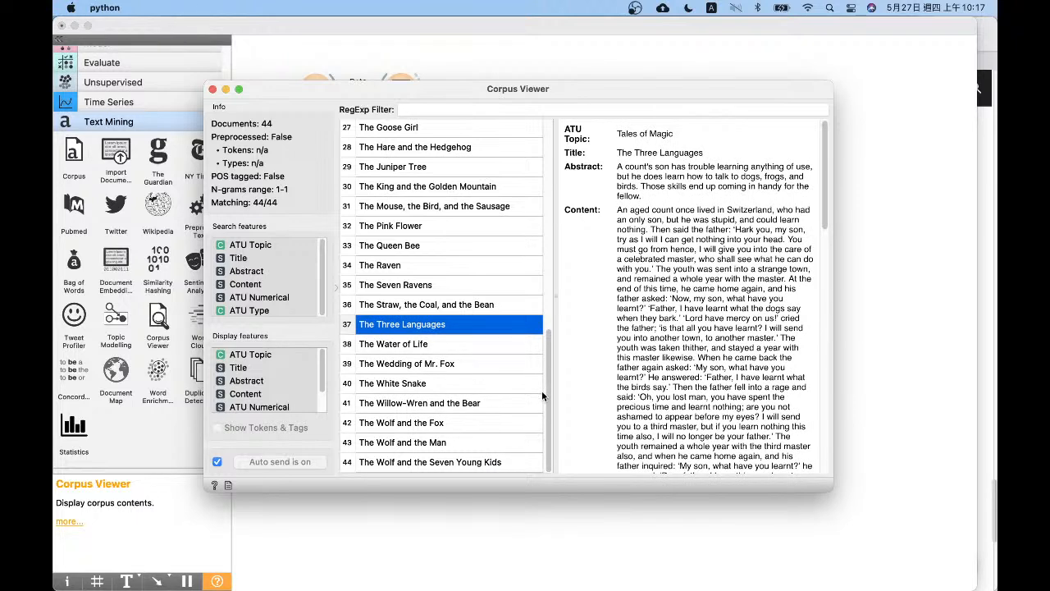
- Close the Corpus Viewer and delete the File and Data Table widgets from the canvas
click(211, 91)
drag(520, 122, 265, 49)
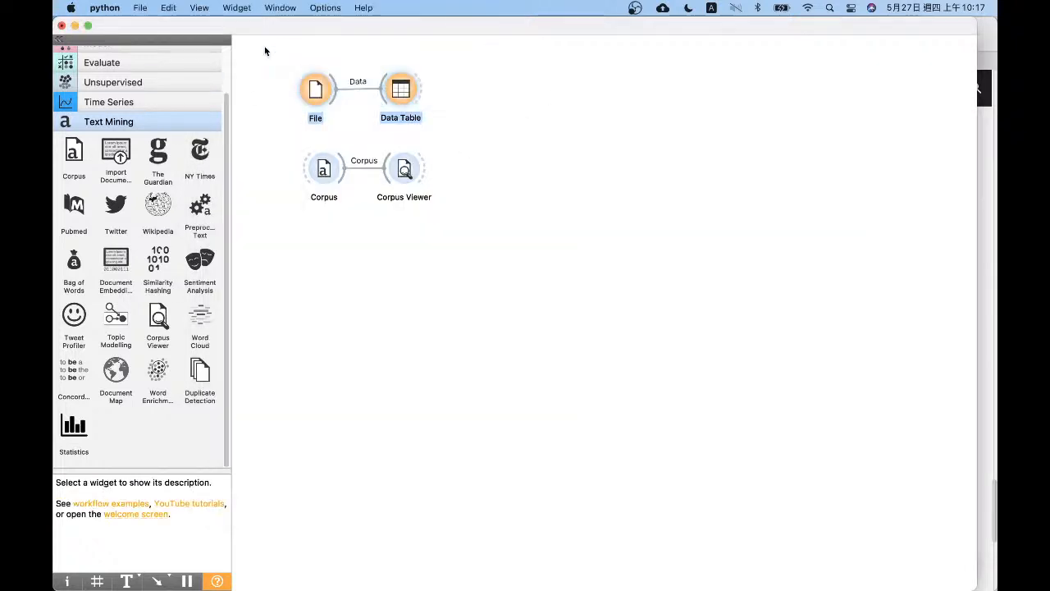
key(Delete)
- Move the Corpus Viewer widget up beneath the canvas's upper edge and place the Corpus widget lower, to its left
drag(264, 113, 563, 248)
drag(404, 169, 362, 87)
drag(291, 94, 294, 152)
click(395, 154)
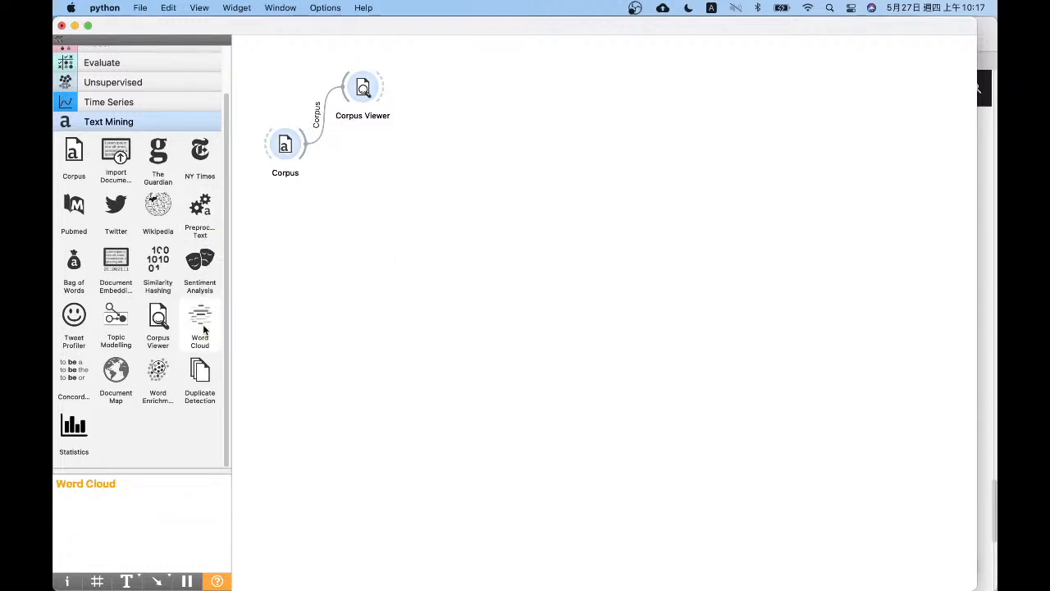
- Add a Word Cloud widget below the Corpus Viewer and connect the Corpus output to it
drag(200, 319, 443, 185)
click(453, 210)
drag(304, 147, 425, 183)
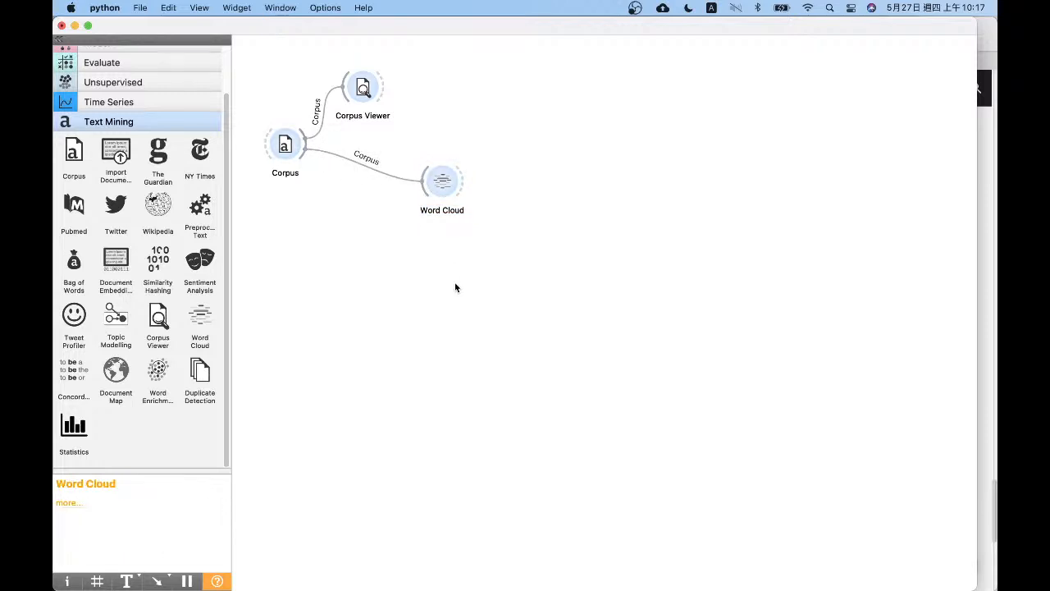
- Open the Word Cloud, move its window aside, and review the cloud and the word weights
double_click(441, 179)
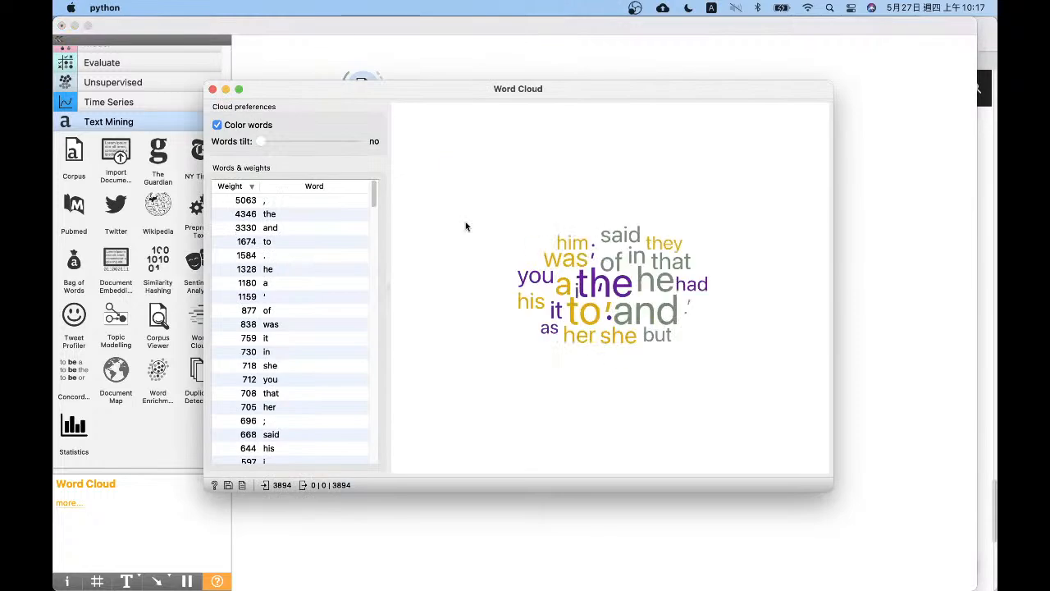
drag(458, 90, 403, 75)
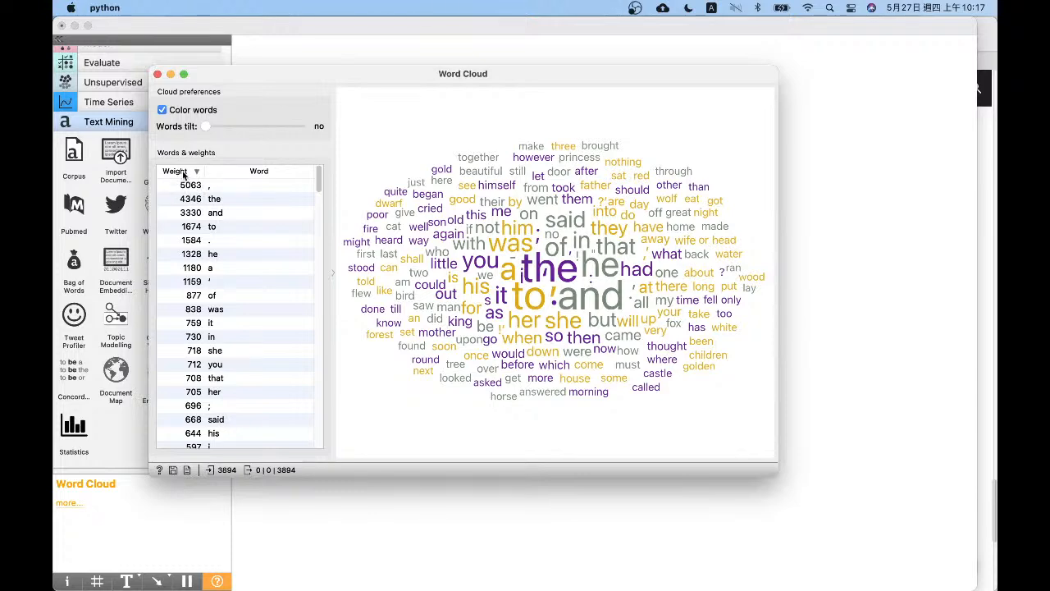
mouse_move(319, 178)
mouse_down()
mouse_move(321, 490)
mouse_move(334, 171)
mouse_up()
- Select "the" in the word weights, and highlight the eight highest-weighted entries in the cloud, starting from the comma
click(215, 202)
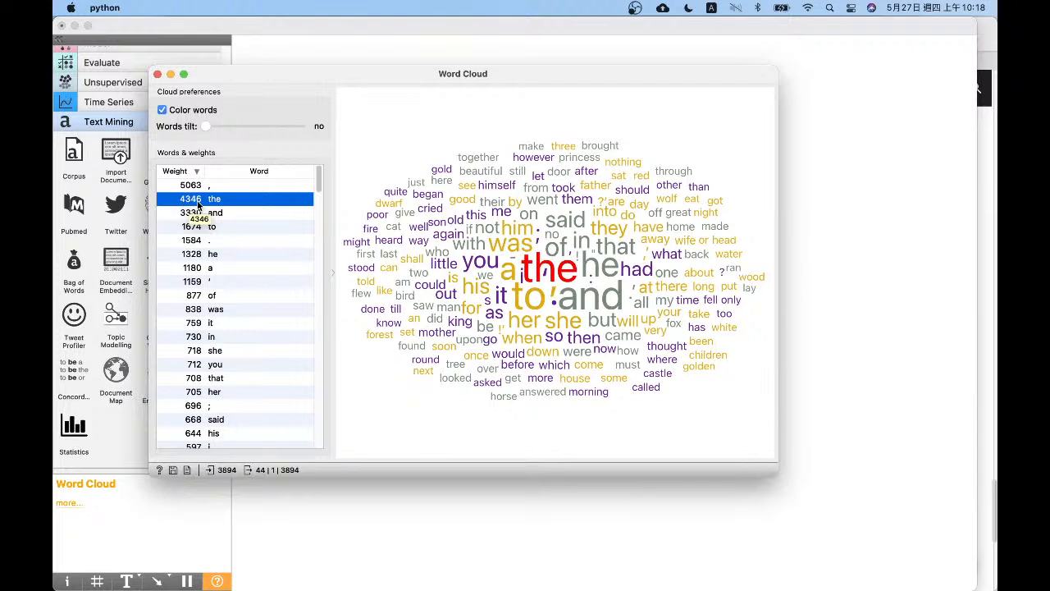
key(Up)
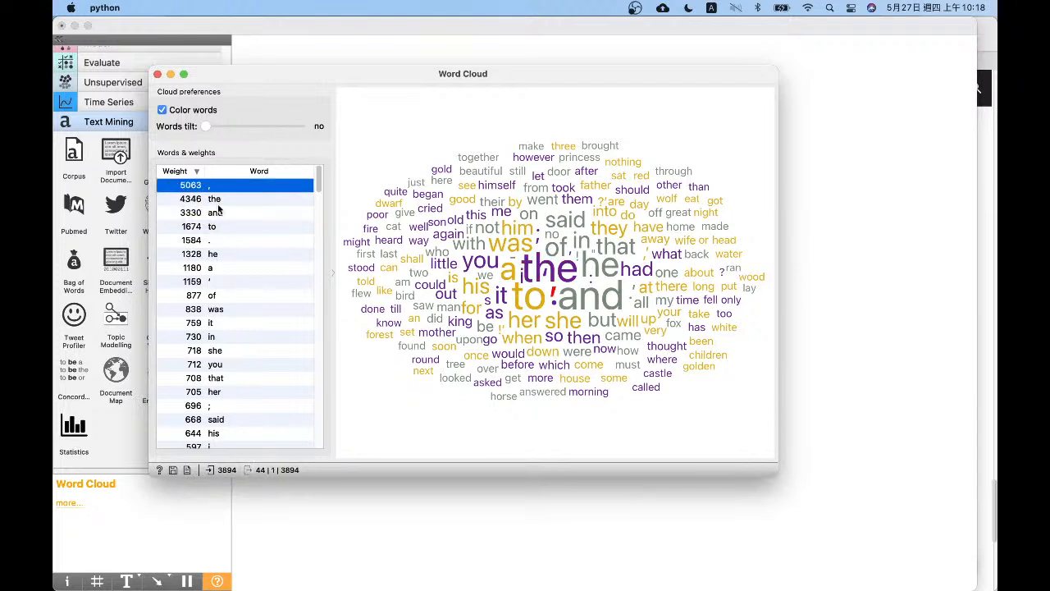
key(shift+Down)
key(shift+Down)
key(shift+Down)
key(shift+Down)
key(shift+Down)
key(shift+Down)
key(shift+Down)
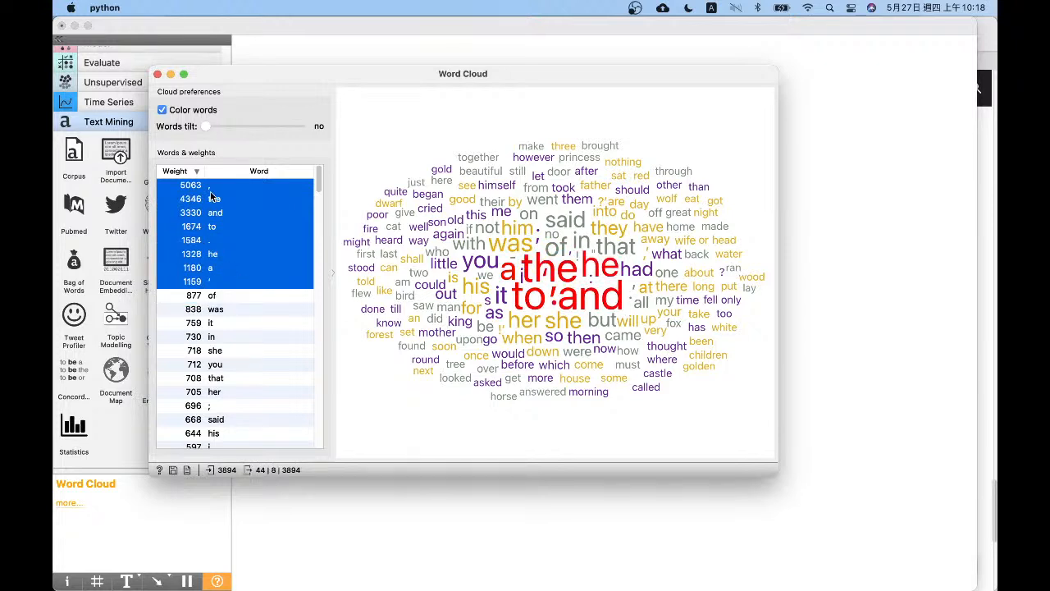
- Highlight the entries from the comma through "that" in the cloud, reselect only the comma, and close the Word Cloud
click(211, 198)
key(Up)
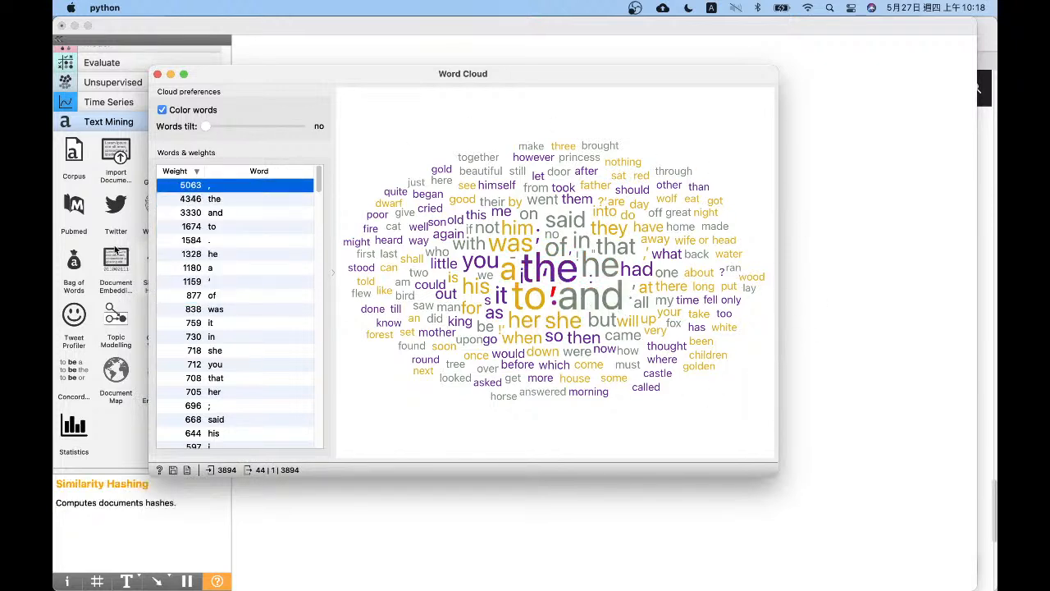
shift+click(259, 377)
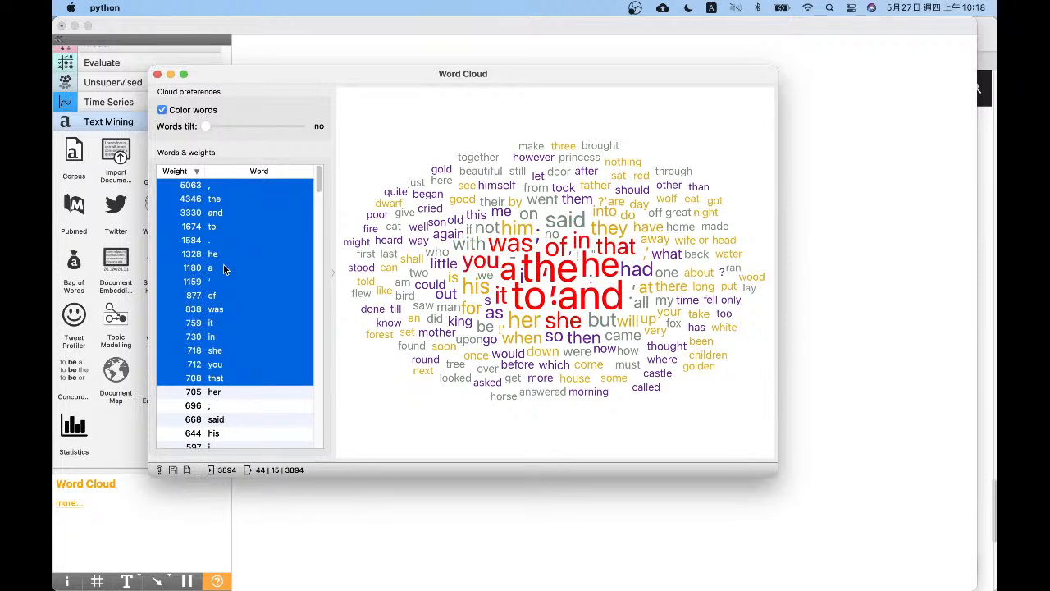
drag(319, 175, 321, 170)
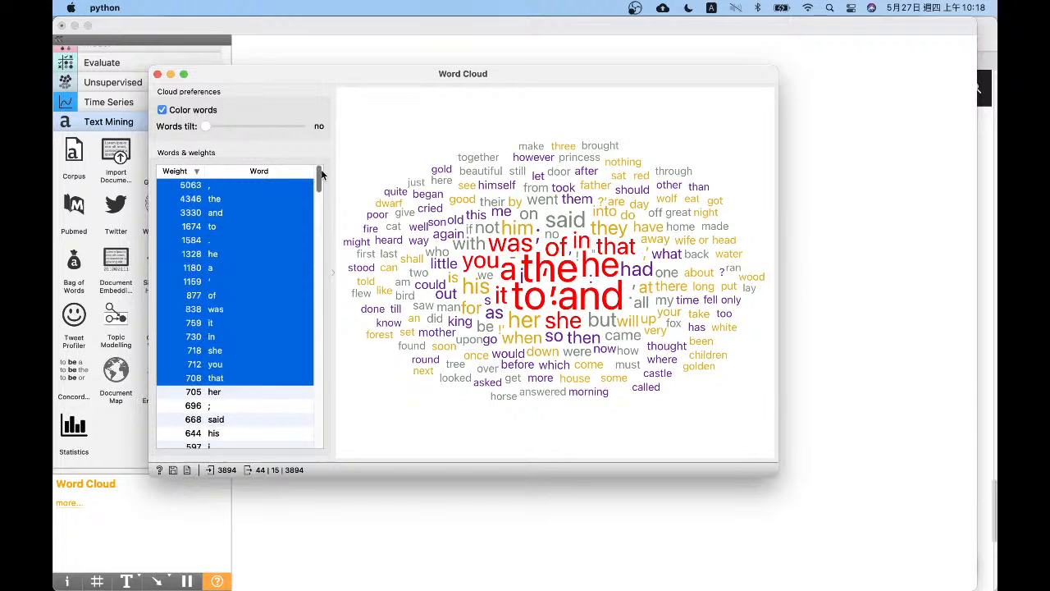
click(218, 241)
click(194, 187)
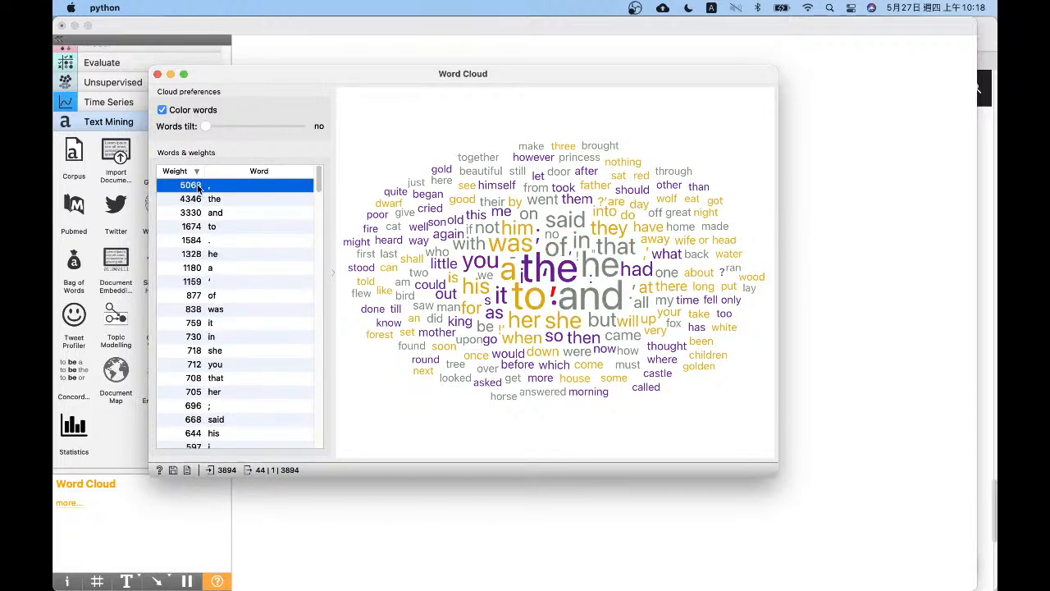
click(157, 74)
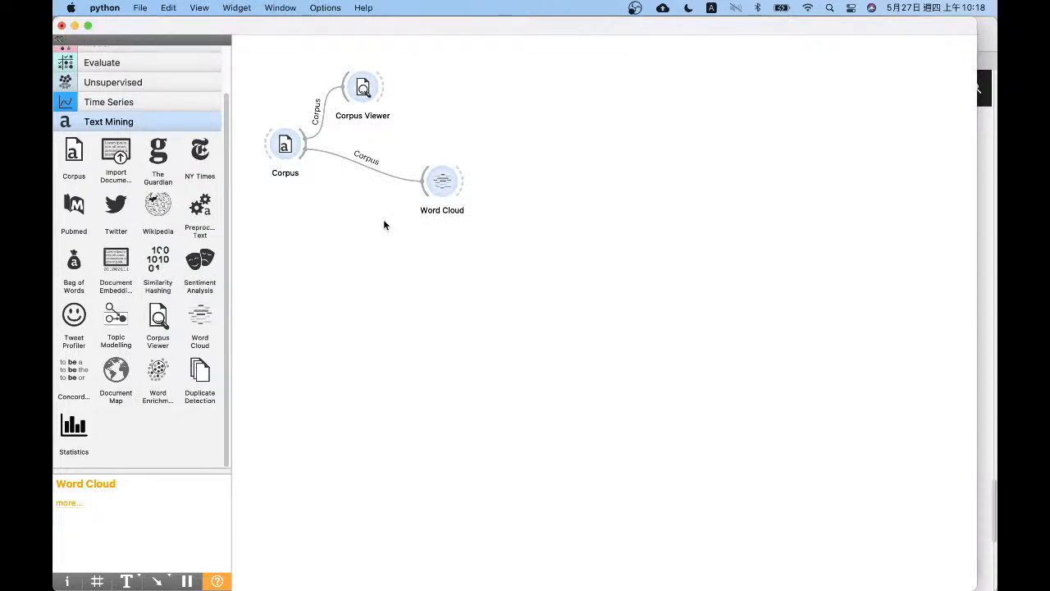
- Insert a Preprocess Text widget into the link between Corpus and Word Cloud
right_click(367, 166)
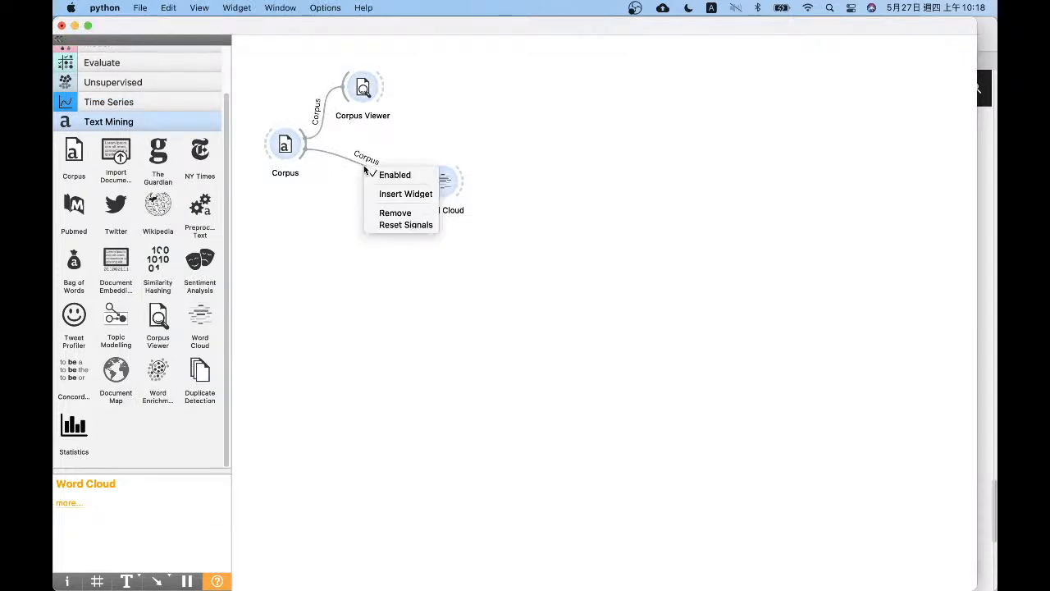
click(401, 197)
text(te)
key(BackSpace)
key(BackSpace)
text(pre)
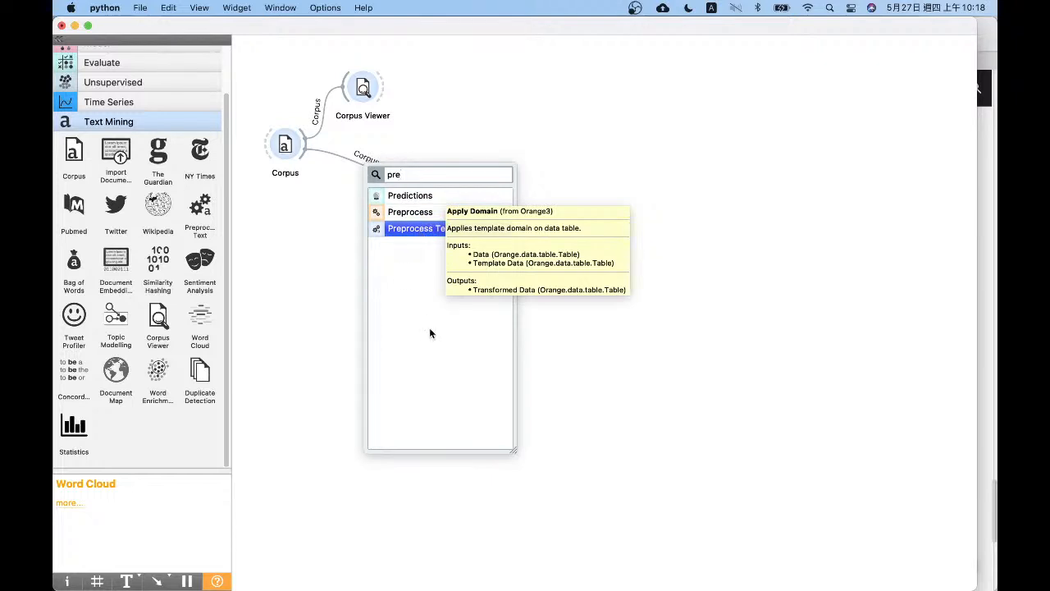
click(411, 229)
- Move Word Cloud and Preprocess Text slightly lower to space out the branch from Corpus
drag(439, 191, 450, 207)
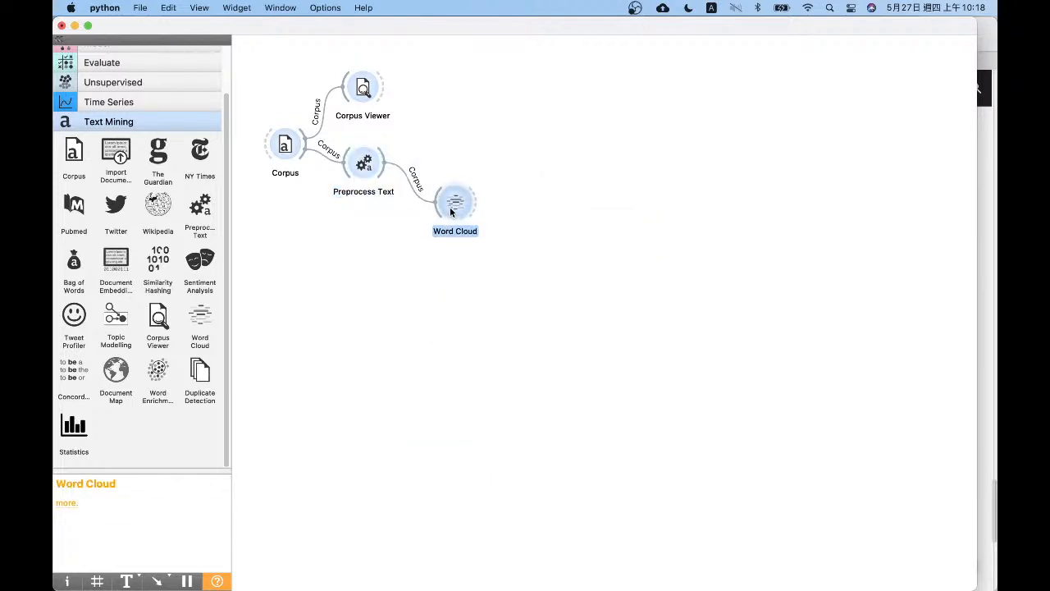
click(361, 172)
drag(361, 172, 362, 179)
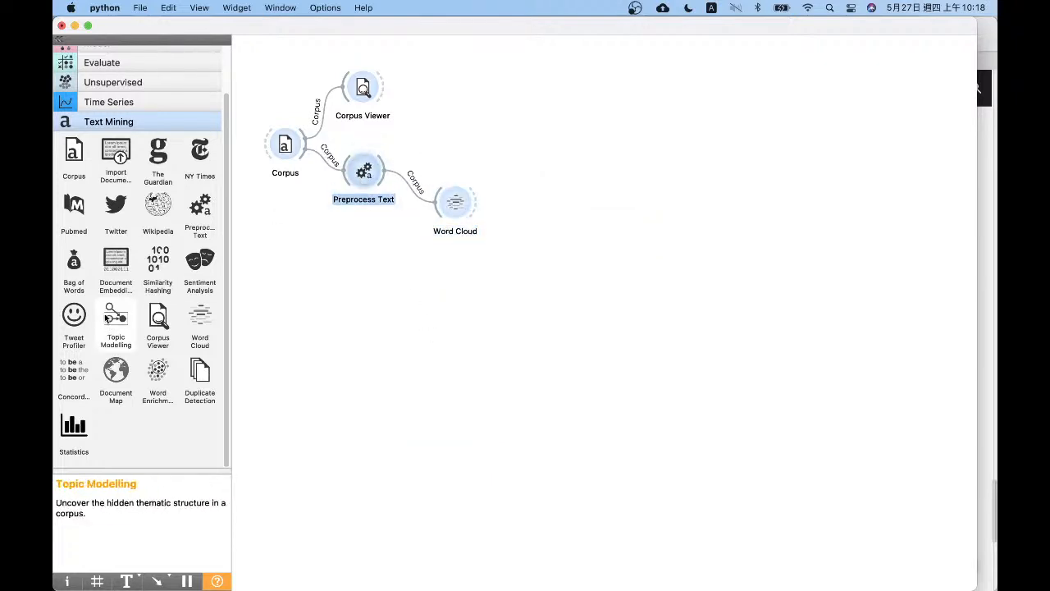
- Discard the extra Preprocess Text widget, open the linked one, and review its preprocessors from Transformation through POS Tagger
drag(217, 218, 345, 237)
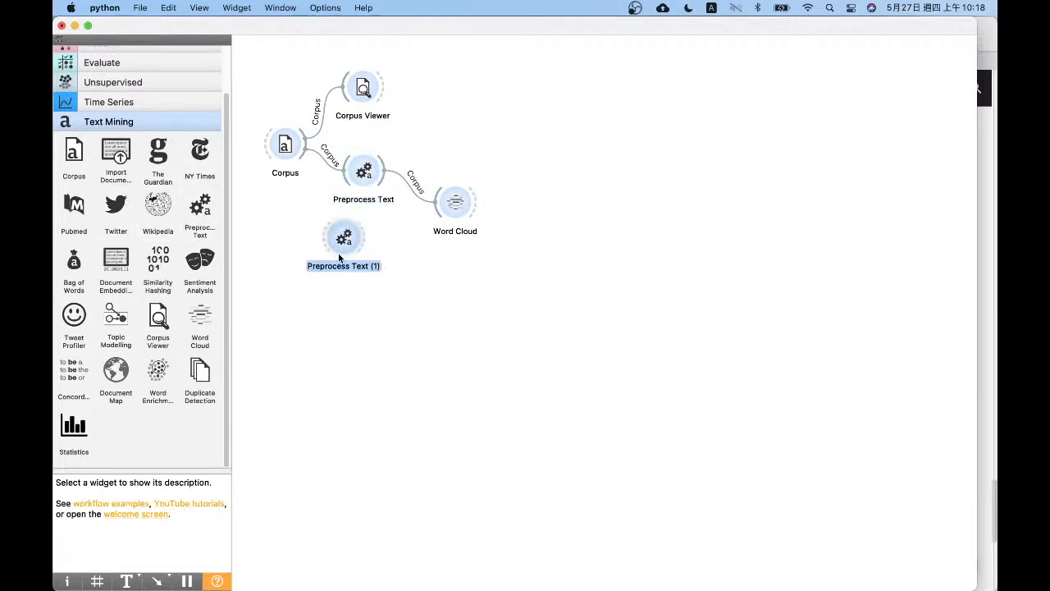
key(BackSpace)
double_click(369, 172)
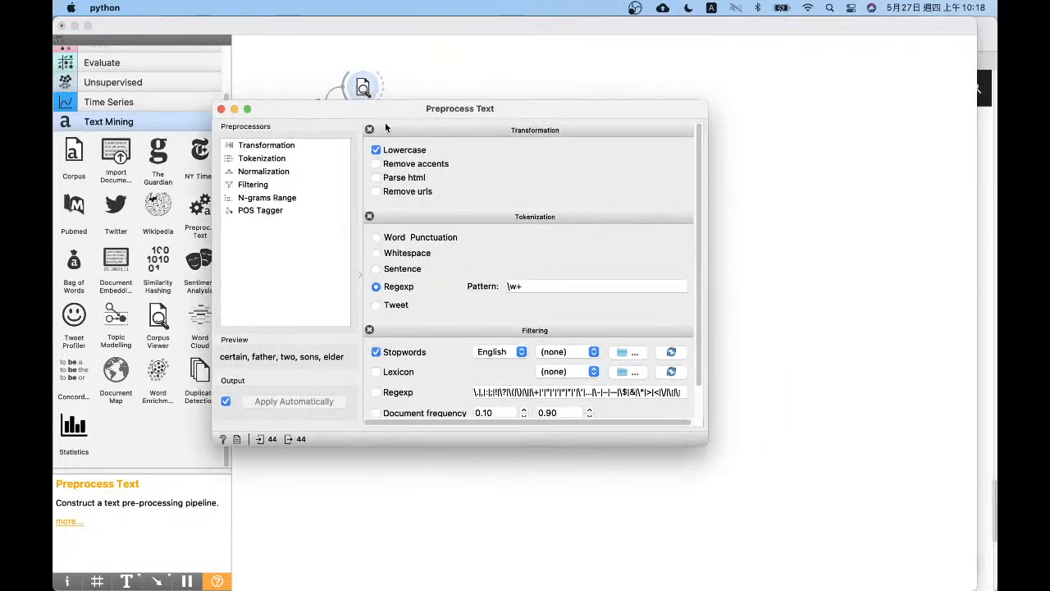
click(266, 148)
click(266, 159)
click(267, 172)
click(269, 185)
click(272, 197)
click(276, 212)
click(286, 146)
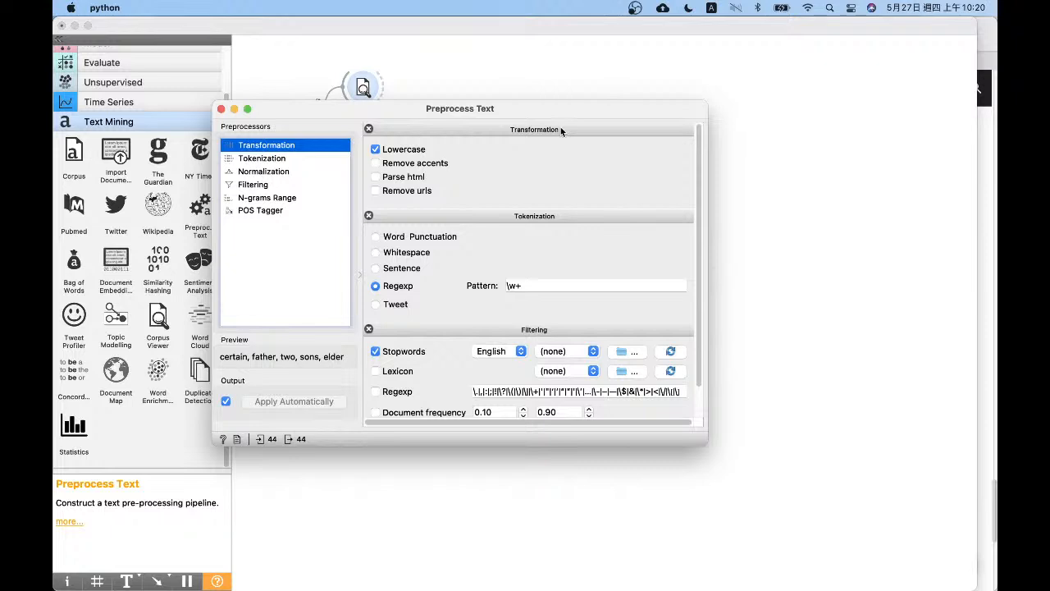
- Examine the Tokenization options with the Regexp pattern field, and look at the Normalization preprocessor
click(308, 158)
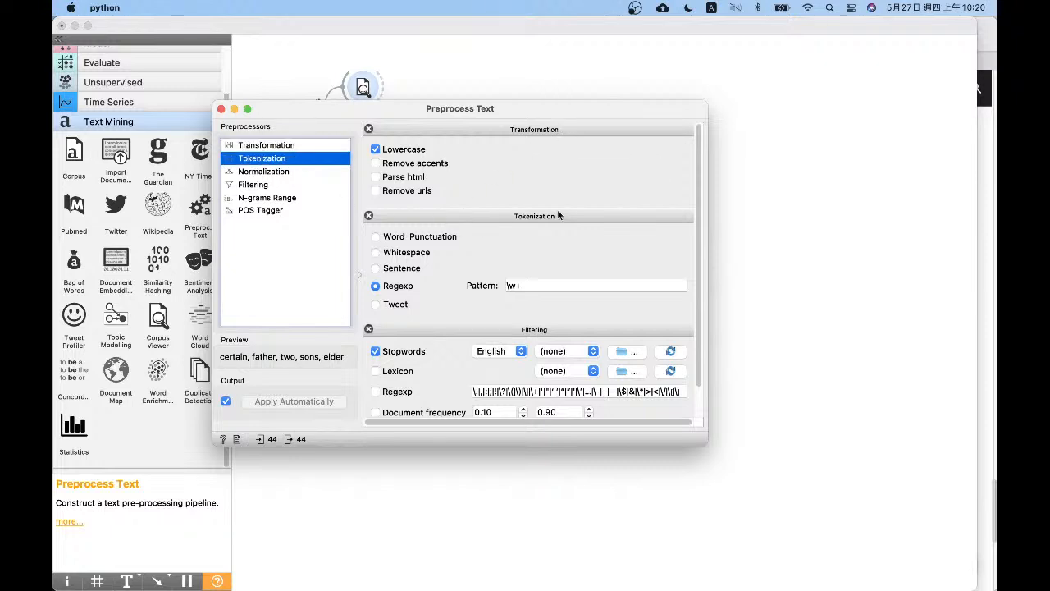
drag(697, 181, 699, 118)
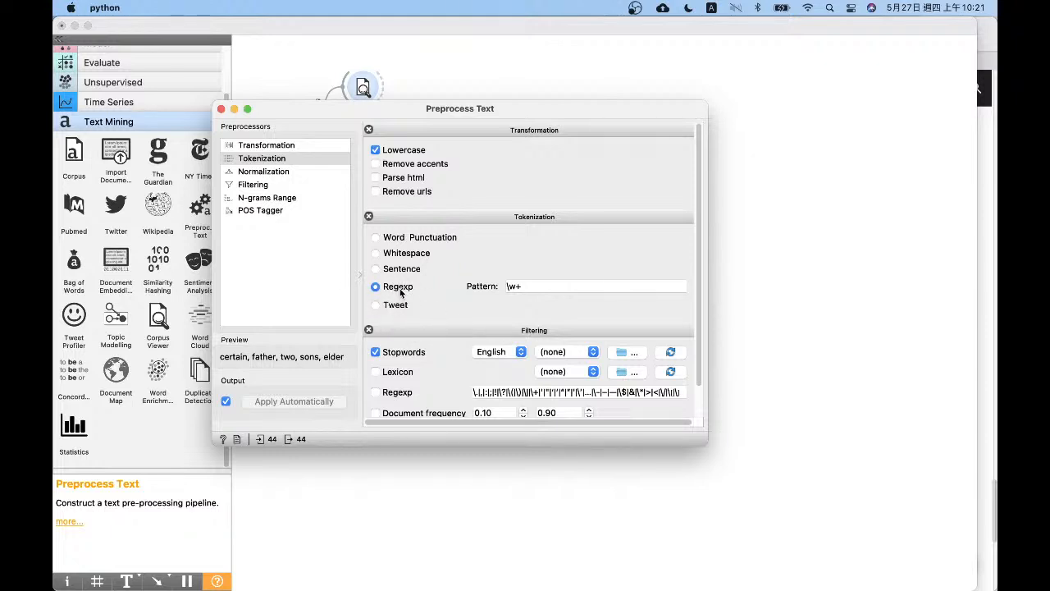
click(568, 287)
click(568, 287)
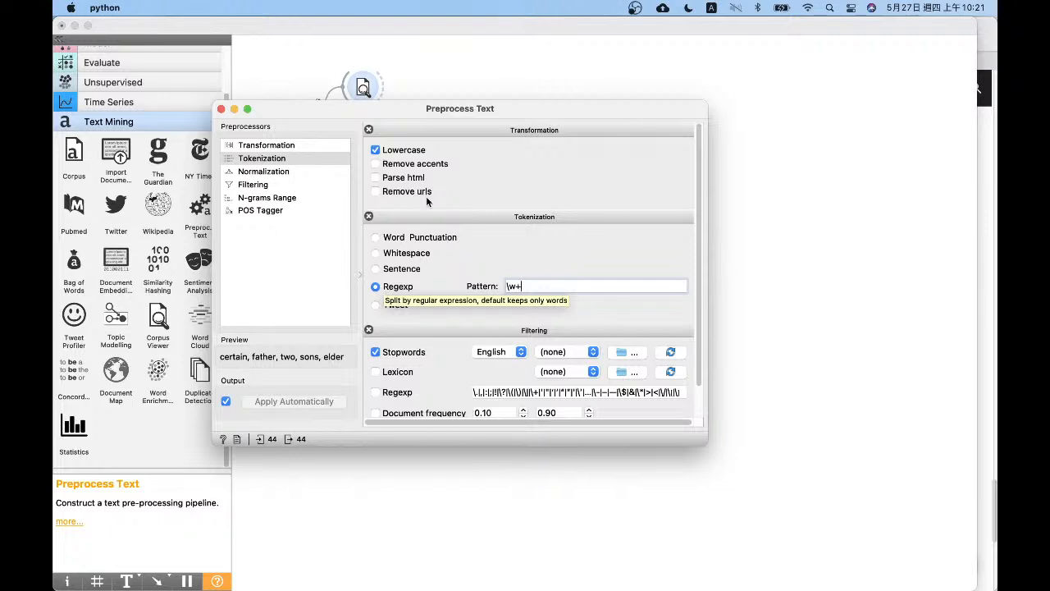
click(288, 172)
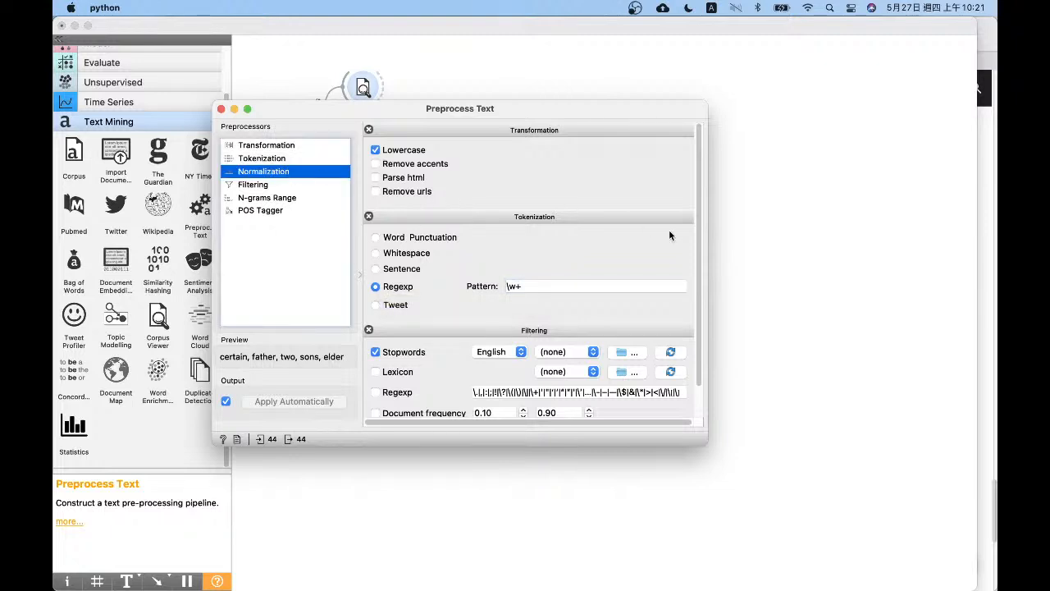
drag(700, 204, 700, 353)
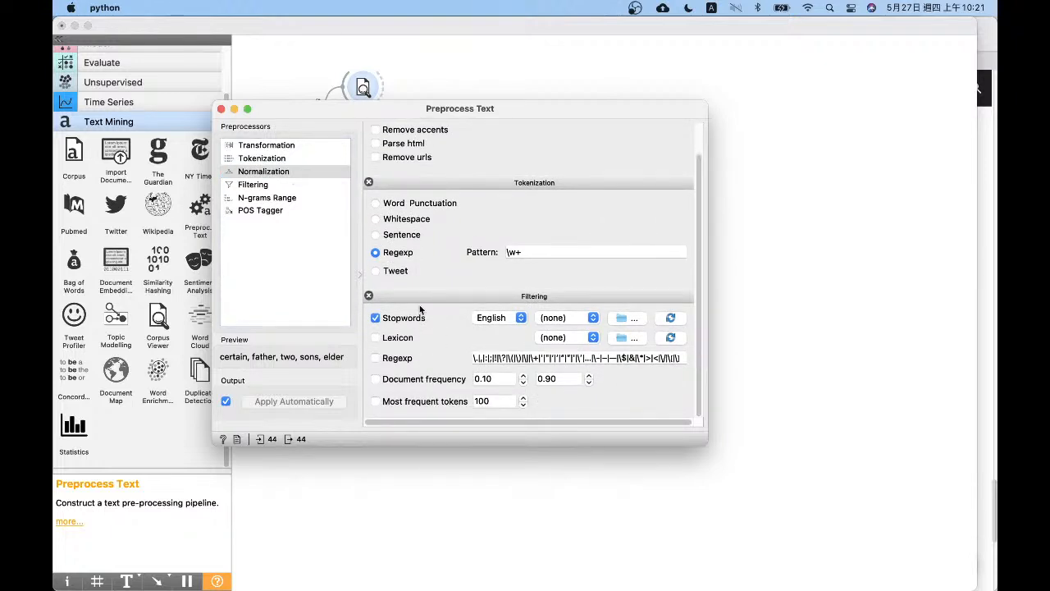
- Examine the Filtering stopword options, including the language choices and the custom stopword file selection, without changing them
click(271, 185)
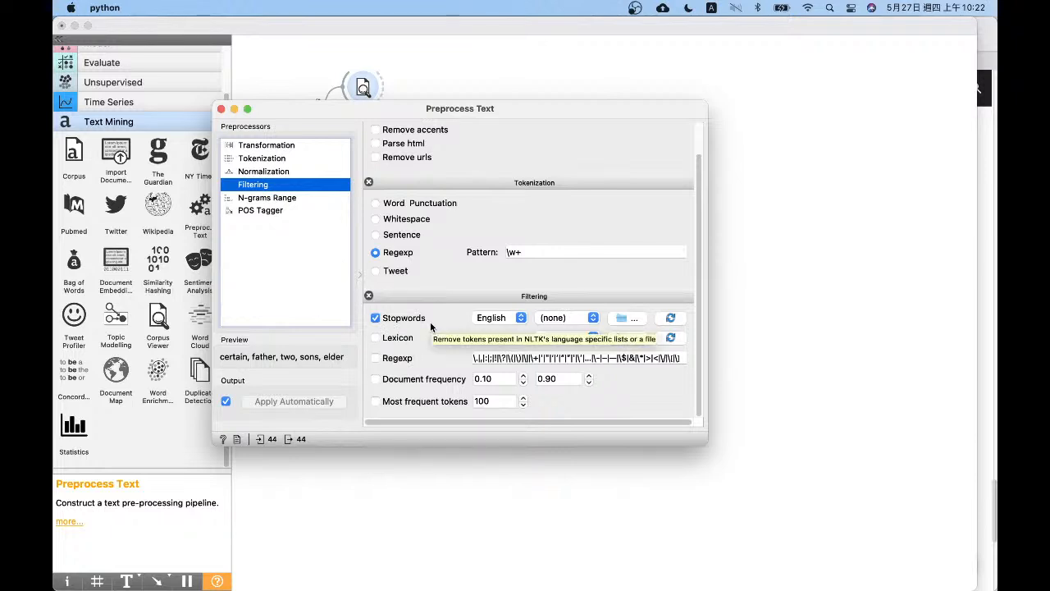
click(519, 318)
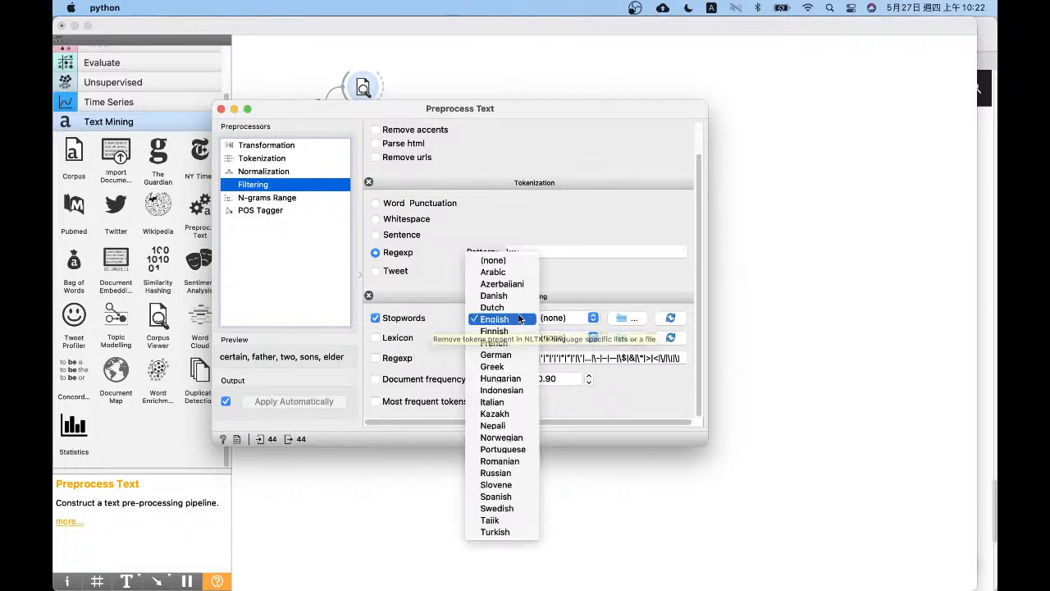
click(450, 319)
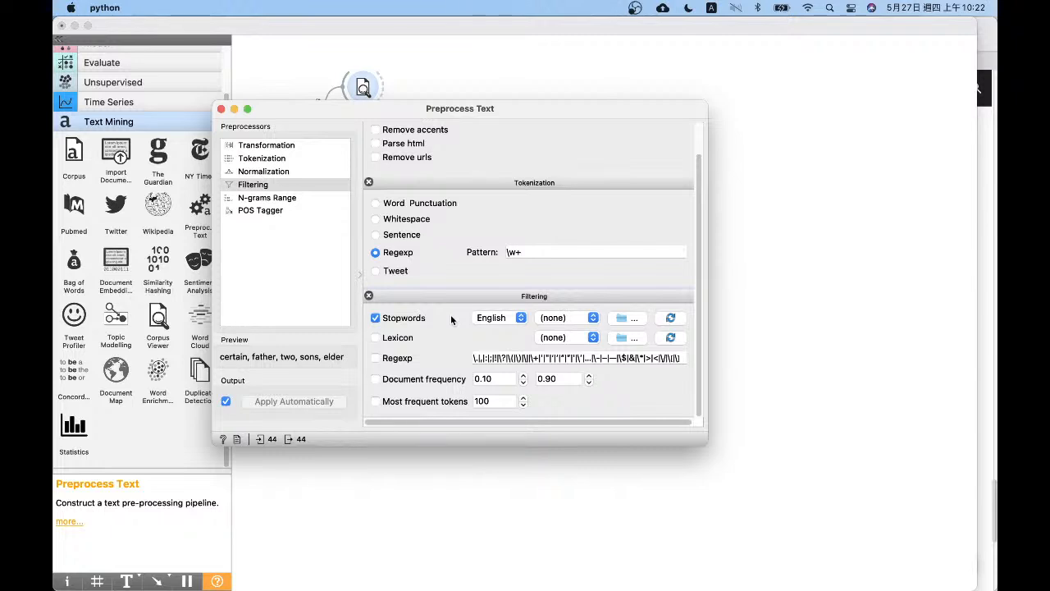
click(554, 318)
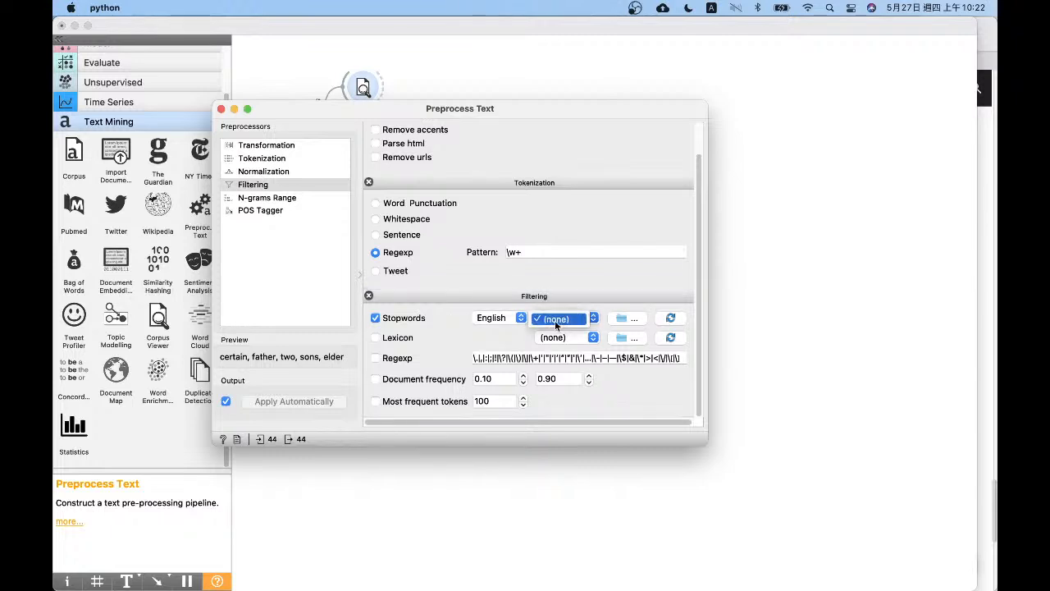
click(627, 317)
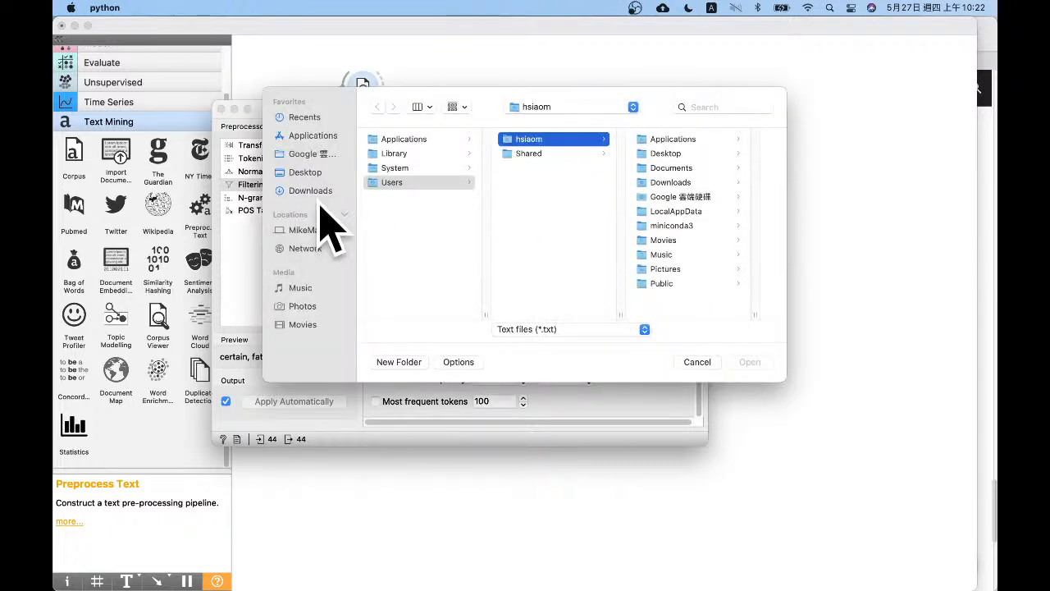
click(697, 362)
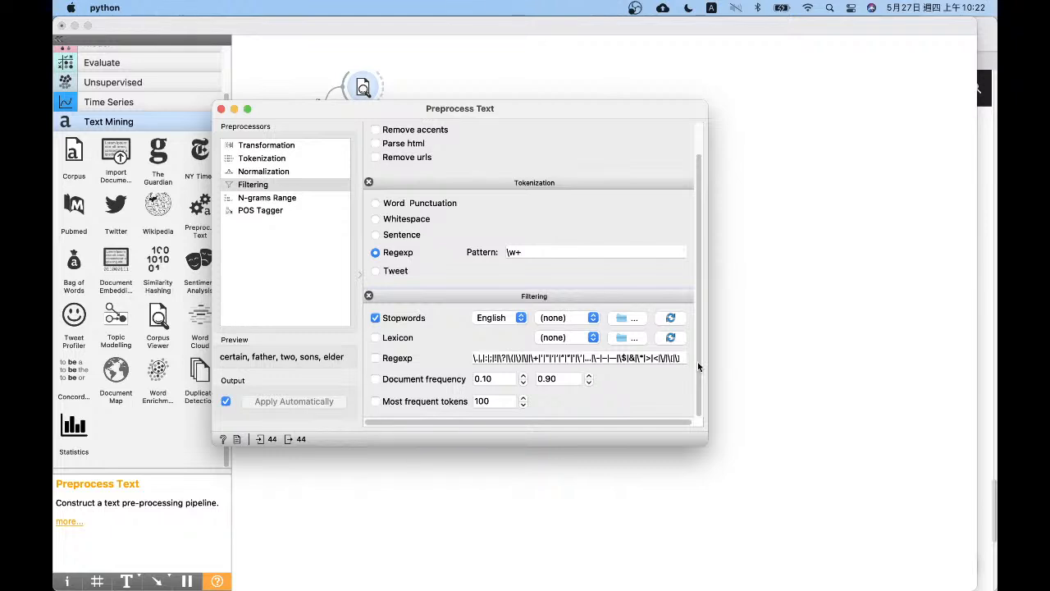
click(625, 320)
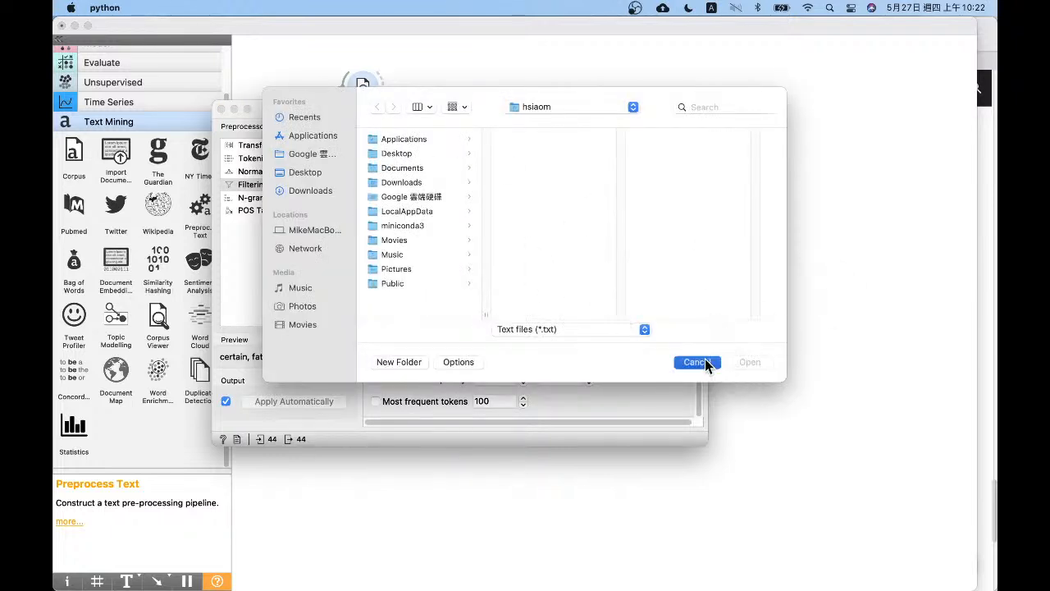
click(704, 360)
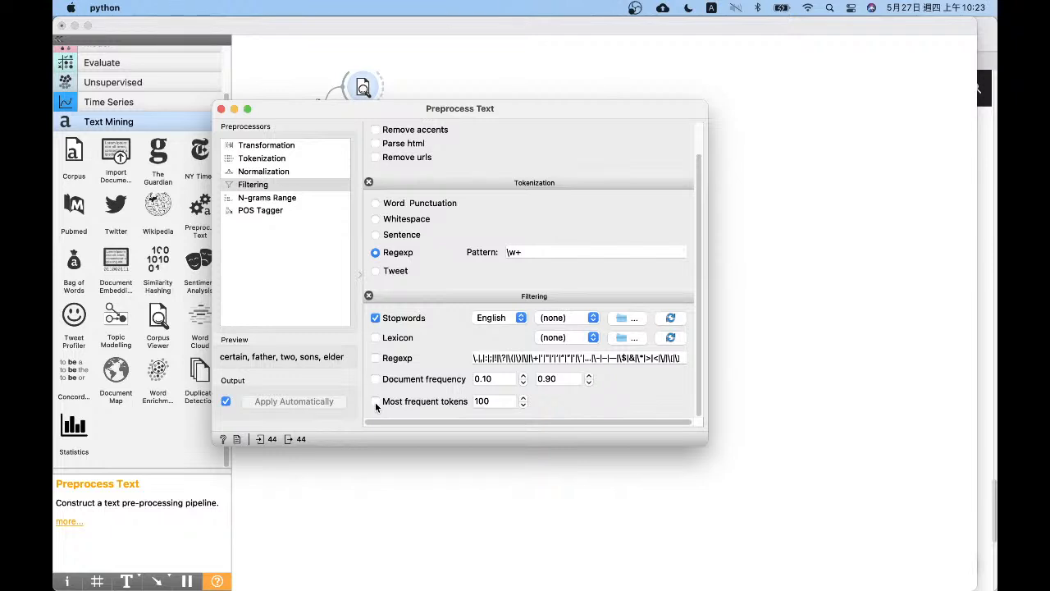
- Try toggling the Most frequent tokens and Stopwords filters, restore both settings, and close Preprocess Text
click(375, 402)
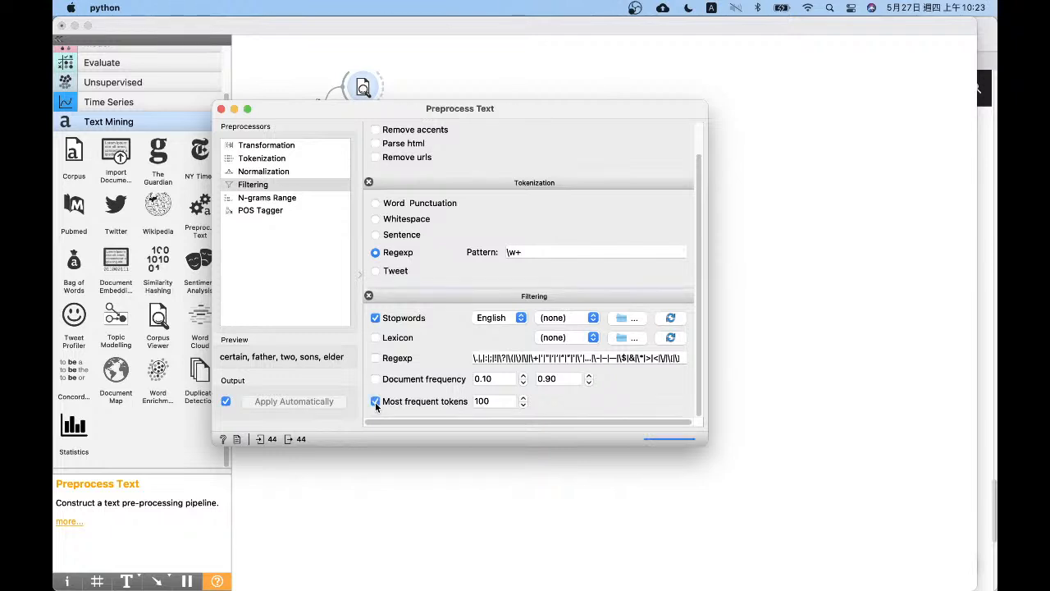
click(375, 402)
click(376, 318)
click(377, 318)
click(378, 402)
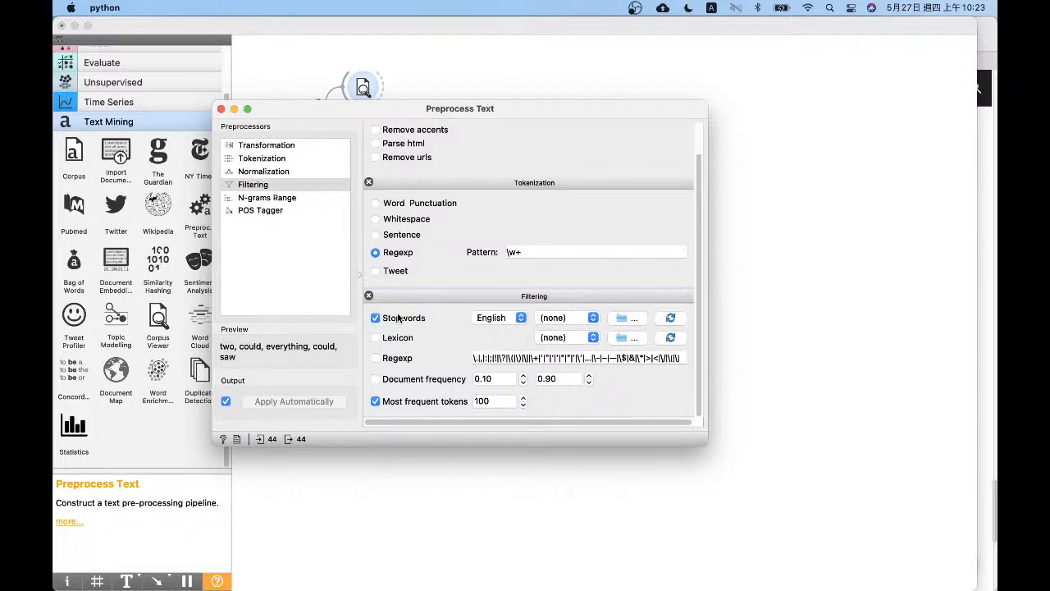
click(376, 401)
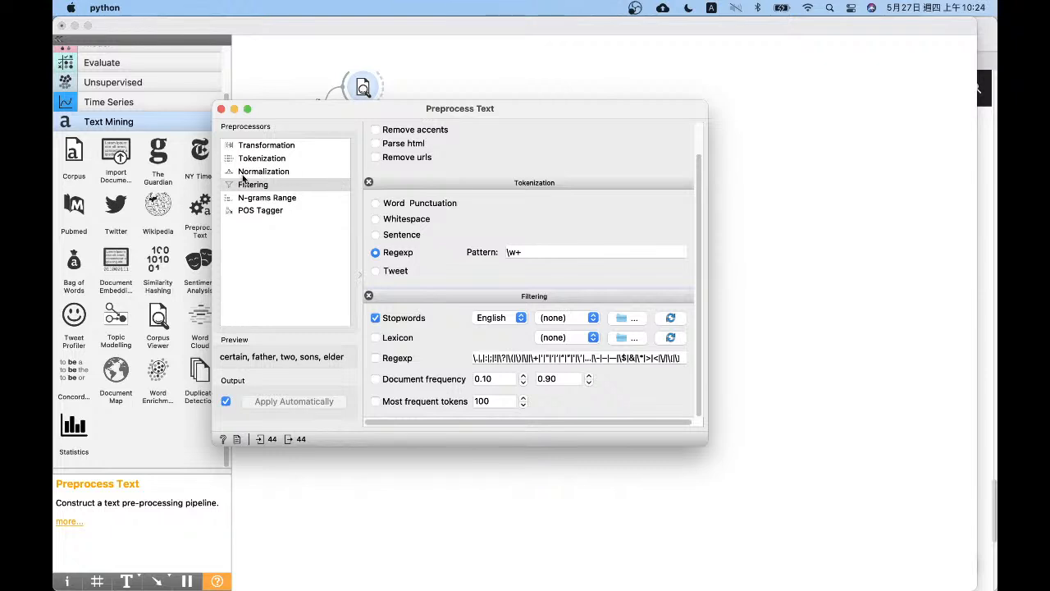
click(220, 109)
- Move Word Cloud and Preprocess Text lower on the canvas, and connect a second Word Cloud directly to Corpus
drag(457, 202, 471, 260)
drag(348, 167, 344, 237)
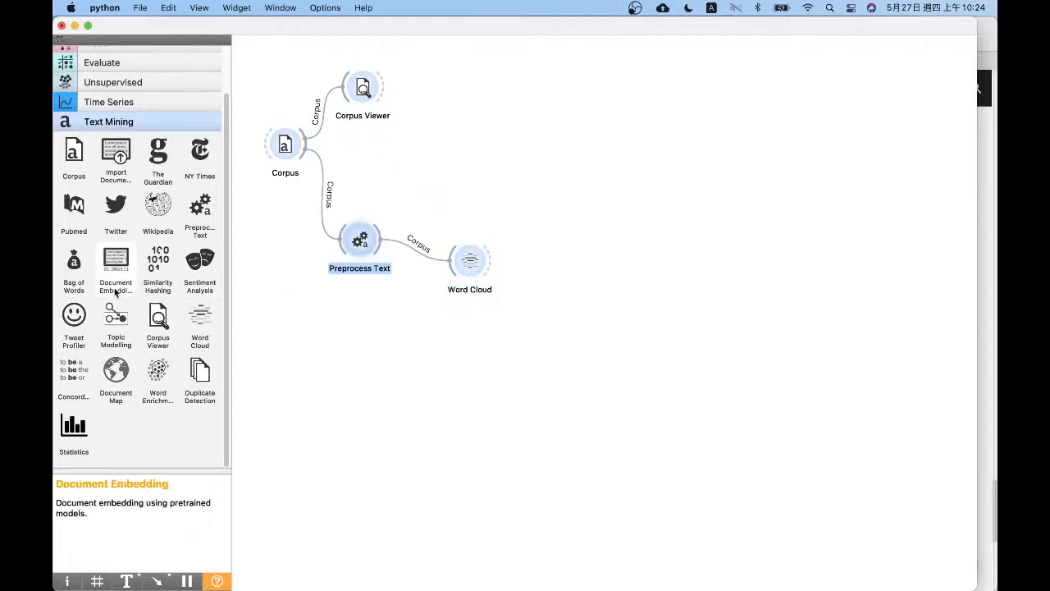
drag(199, 320, 482, 150)
drag(305, 146, 437, 168)
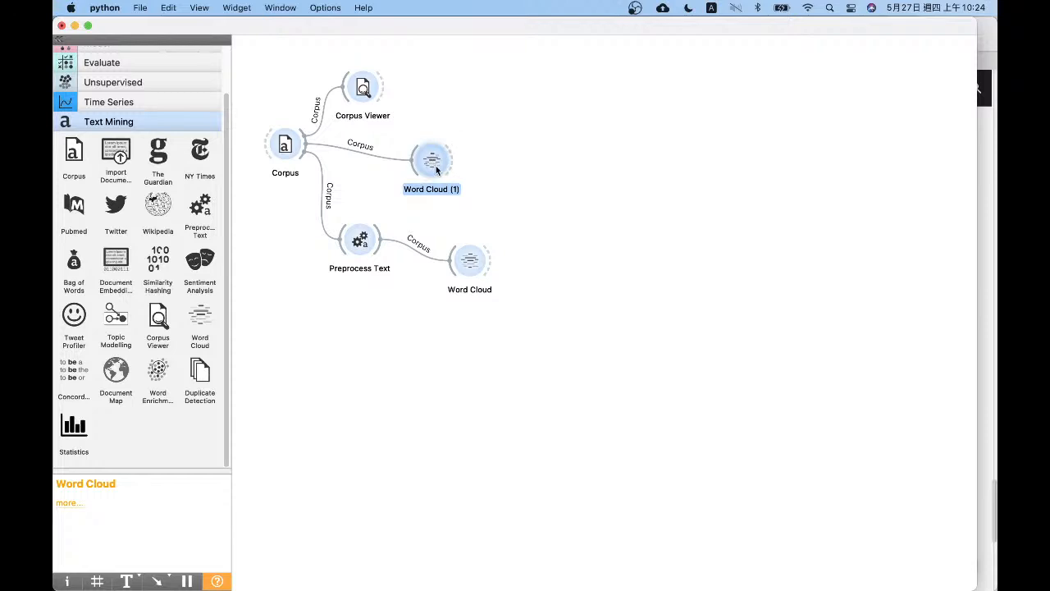
- Compare the word cloud of the raw corpus with the word cloud of the preprocessed text
double_click(437, 168)
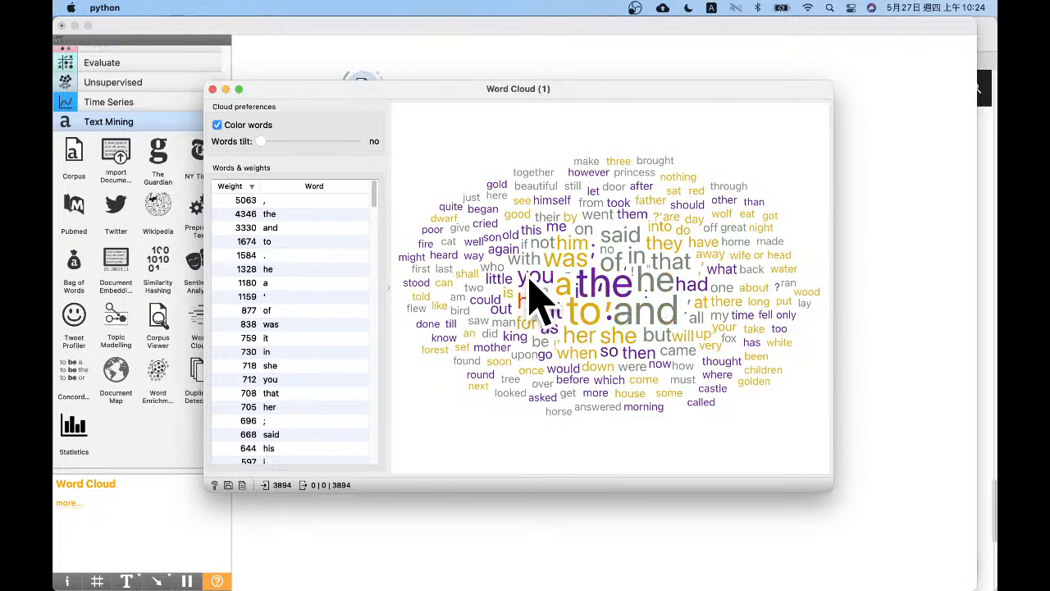
click(213, 89)
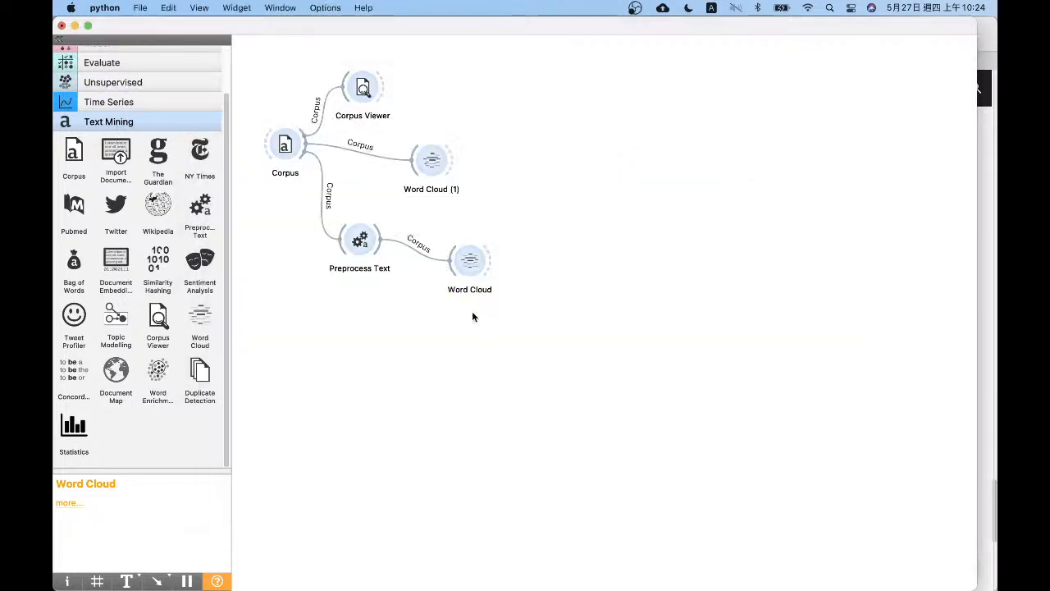
click(470, 261)
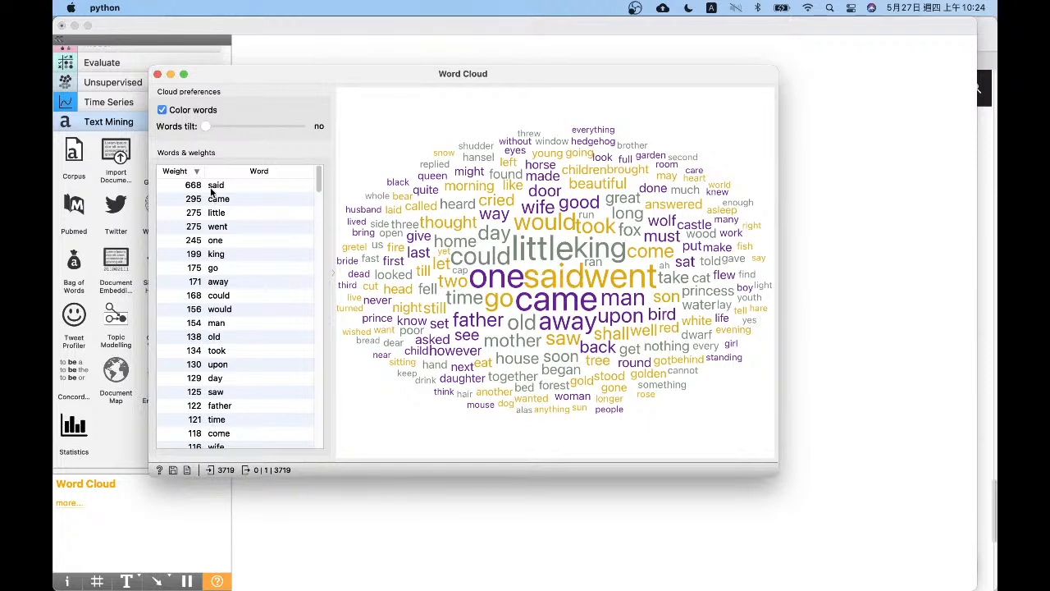
click(158, 74)
- Enable the Most frequent tokens filter in Preprocess Text with a limit of 10, and check its effect in Word Cloud
double_click(364, 242)
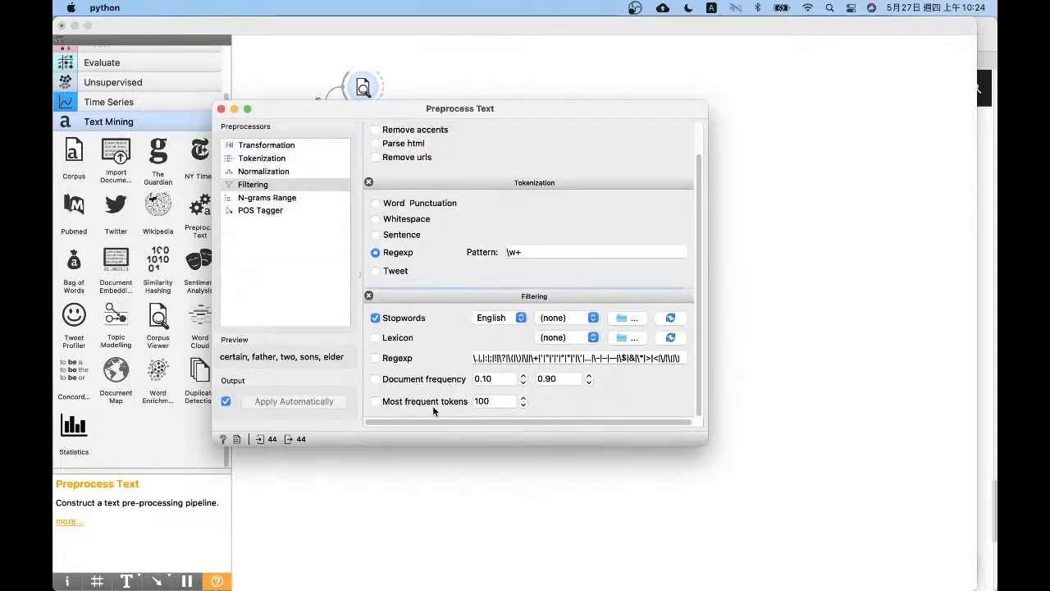
click(479, 399)
key(BackSpace)
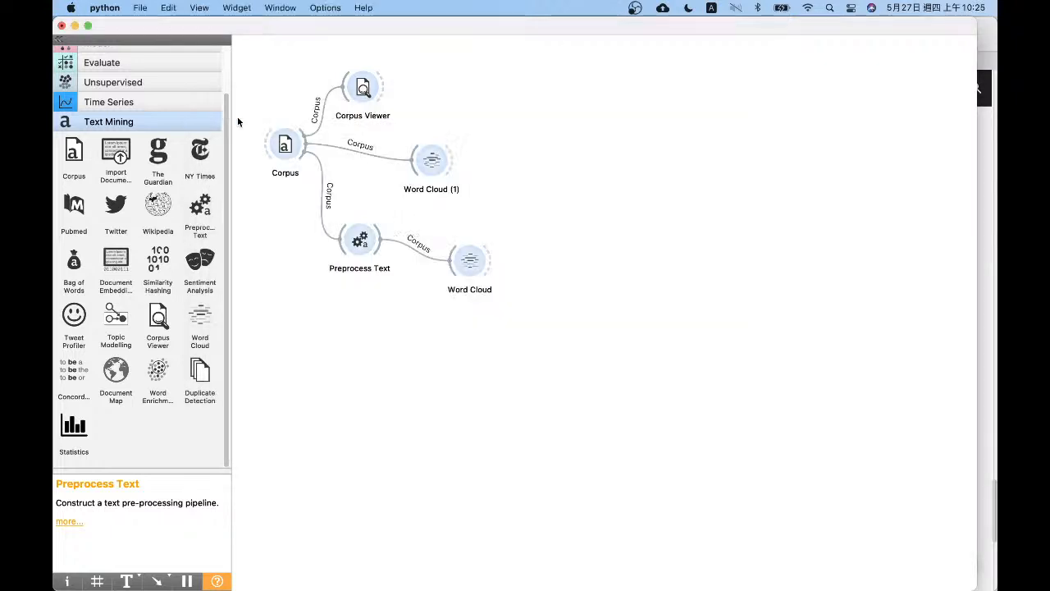
click(220, 108)
double_click(469, 261)
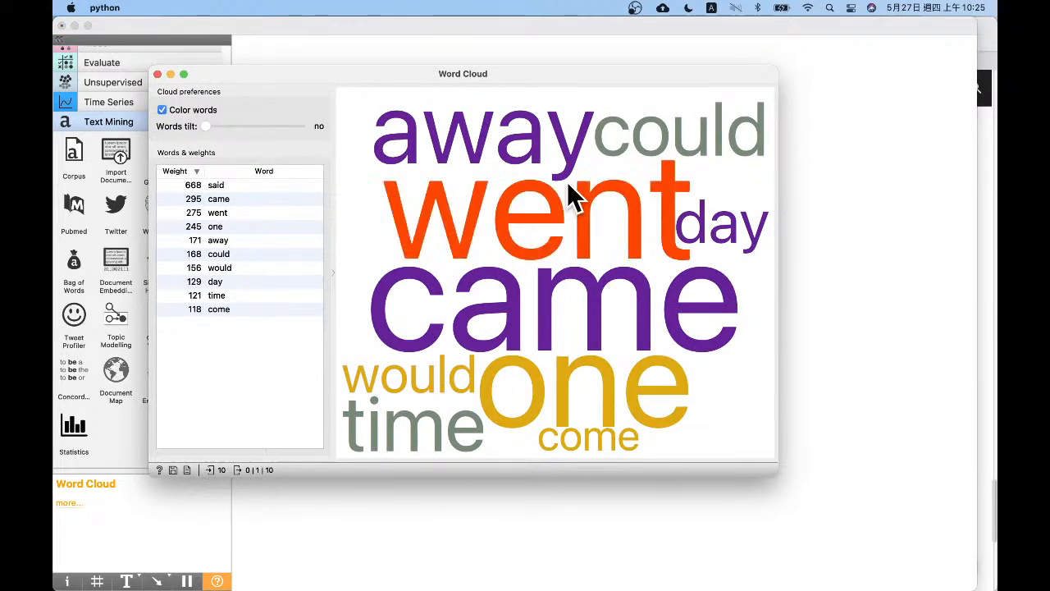
click(157, 74)
- Switch the Preprocess Text filtering from Most frequent tokens to Document frequency between 0.10 and 0.90
double_click(361, 238)
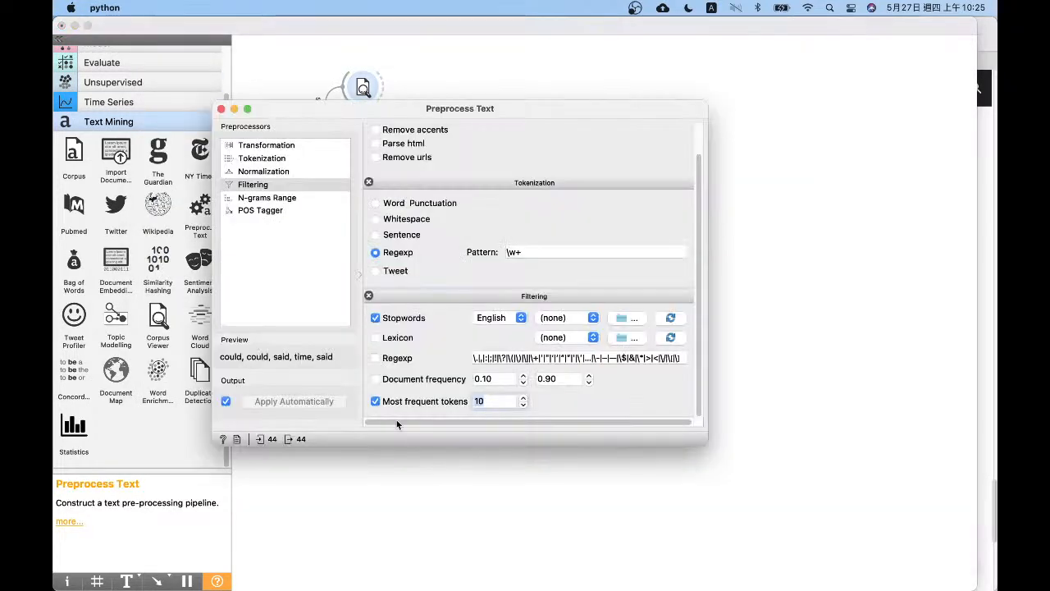
click(375, 401)
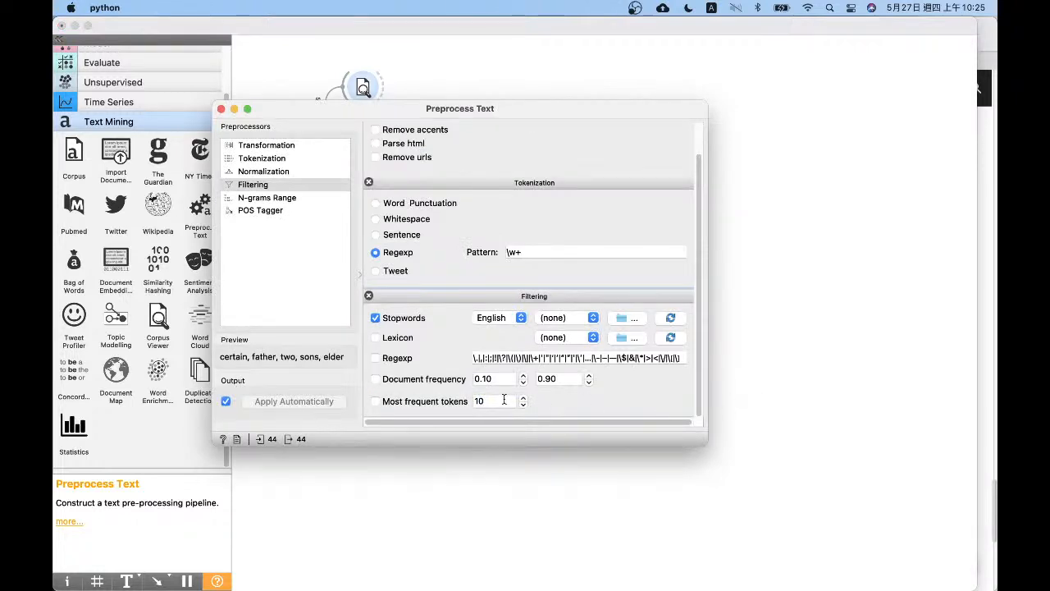
click(377, 380)
click(375, 380)
click(375, 379)
click(565, 381)
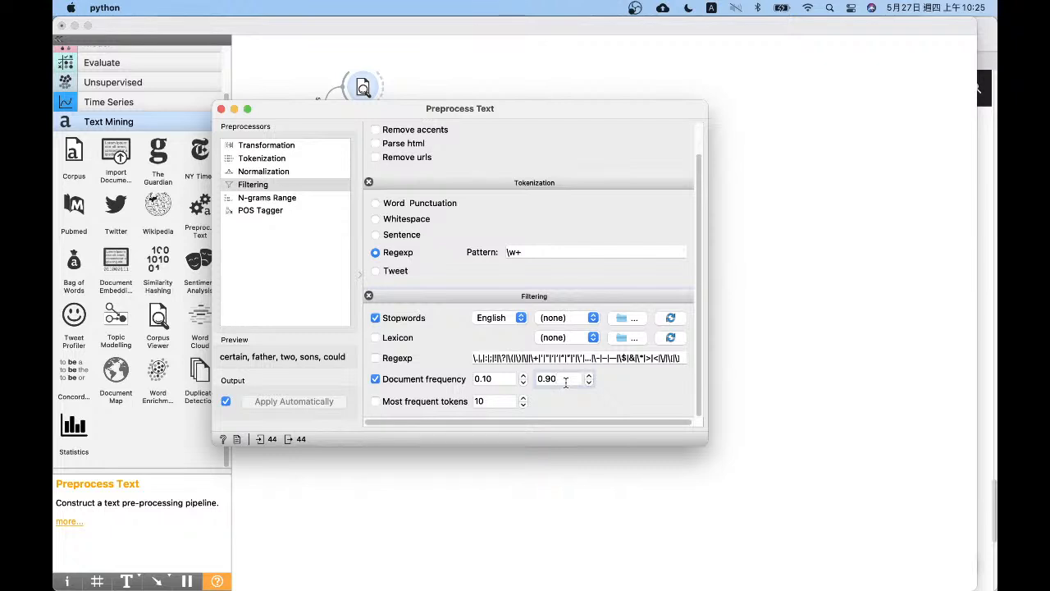
click(504, 380)
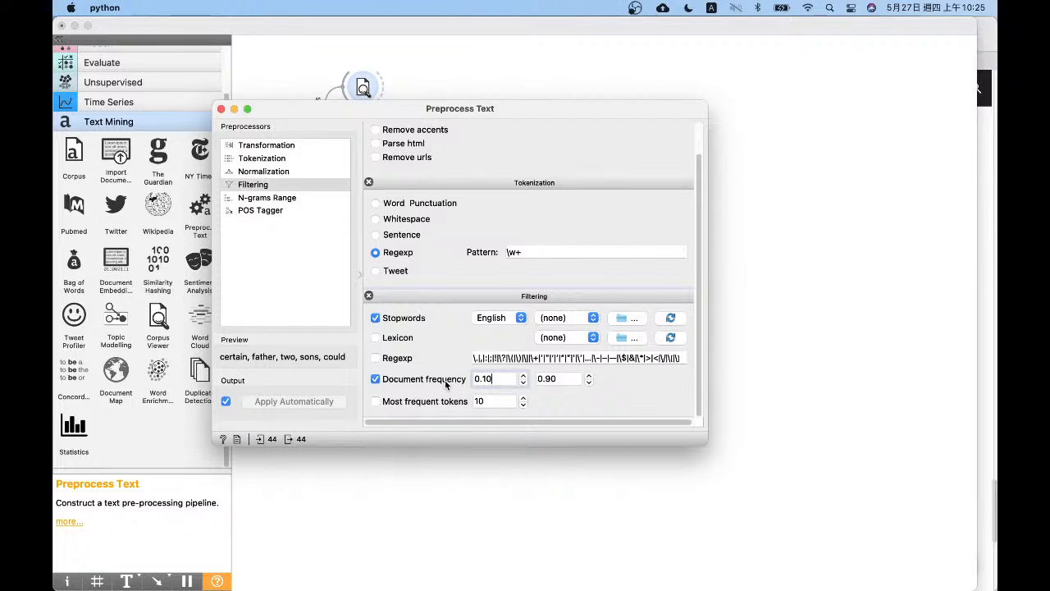
- Try combining the Most frequent tokens filter at 10 with Document frequency, and return to Document frequency filtering alone
click(375, 401)
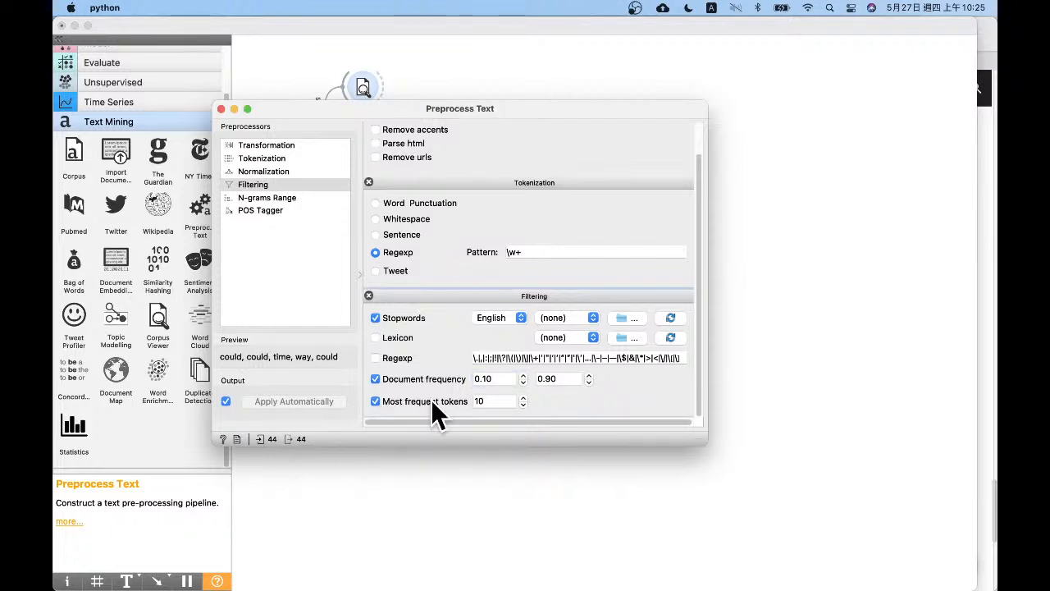
drag(492, 401, 446, 405)
click(507, 402)
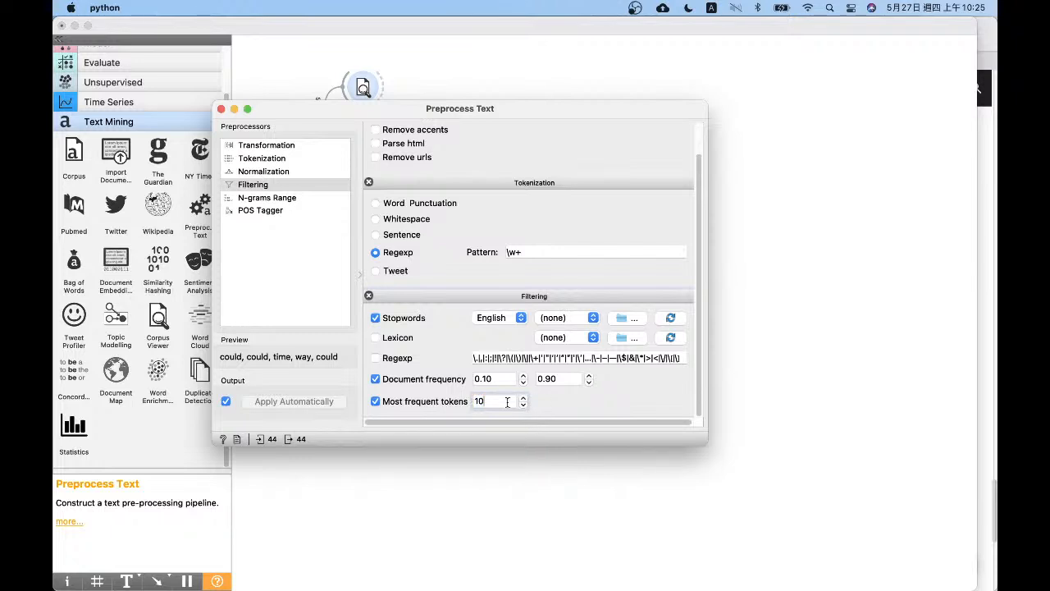
click(375, 401)
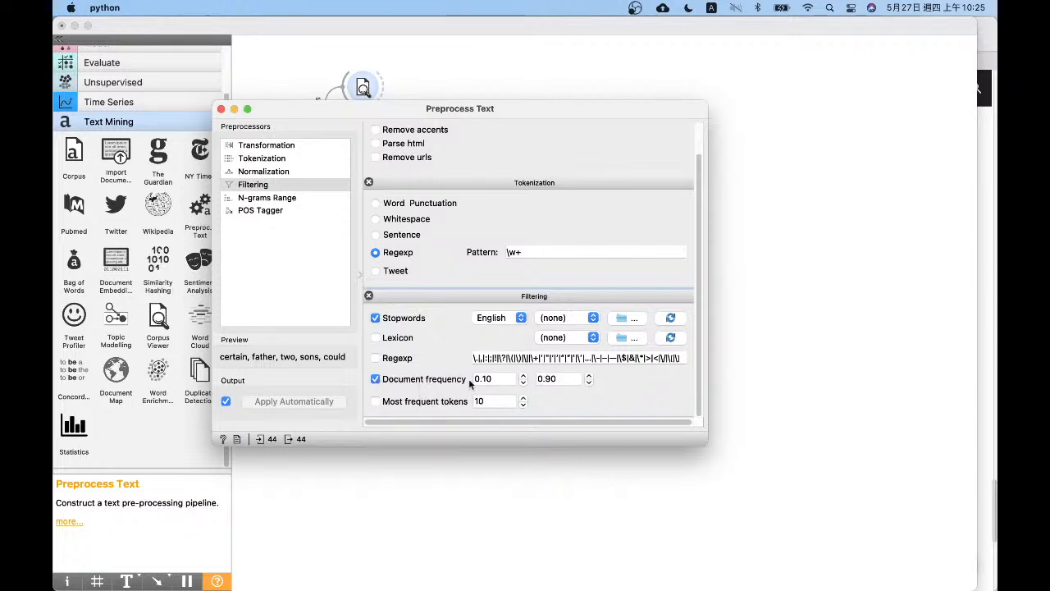
click(509, 381)
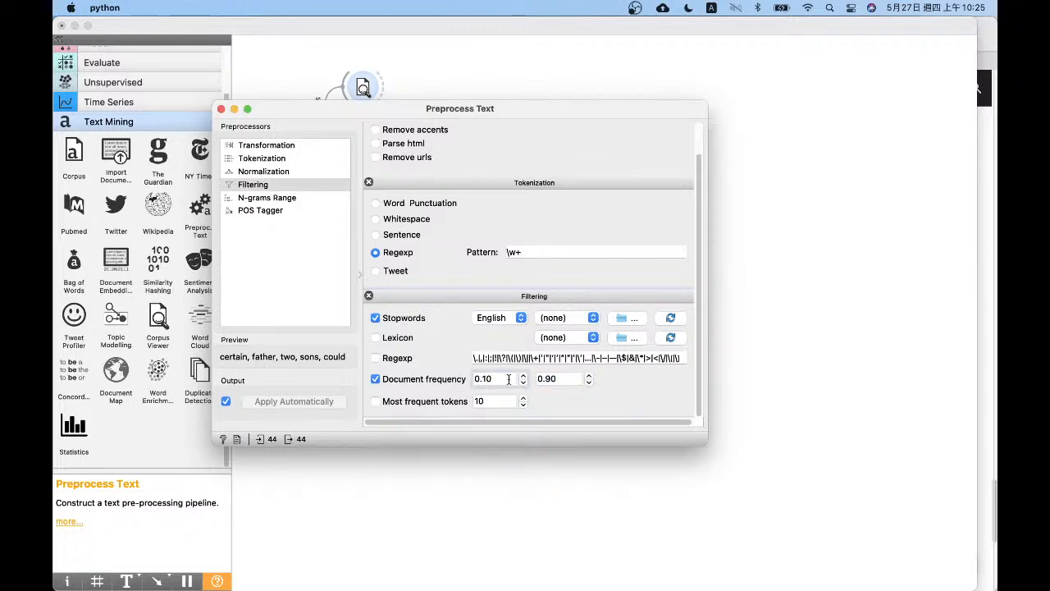
- Turn off the Document frequency filter in Preprocess Text, leaving only the English stopwords filter enabled
click(554, 379)
click(376, 379)
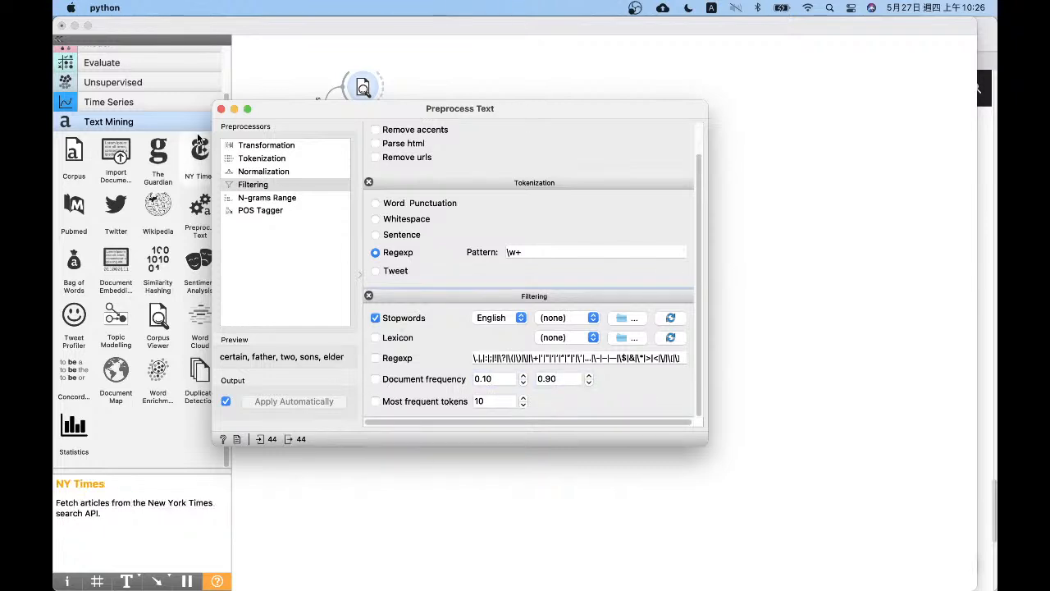
click(220, 109)
- Compare the preprocessed text in Word Cloud with the raw corpus in Word Cloud (1)
click(472, 261)
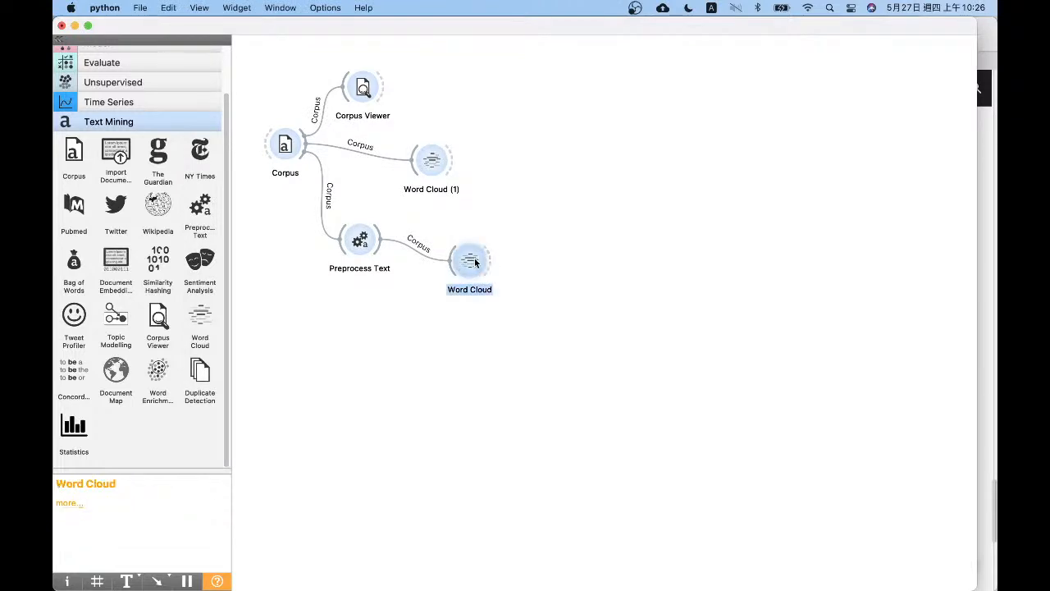
double_click(475, 263)
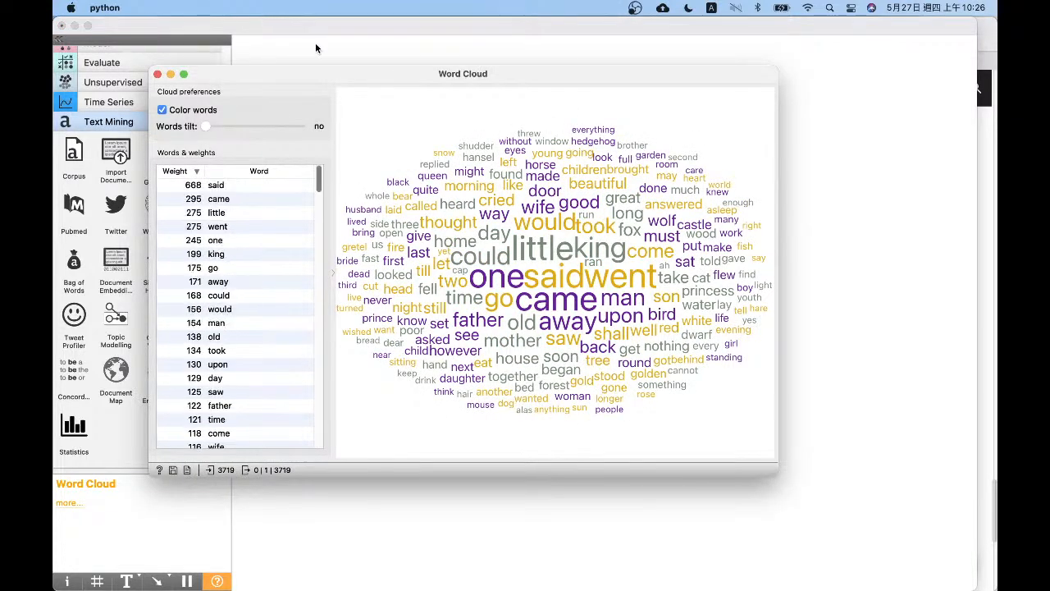
click(158, 74)
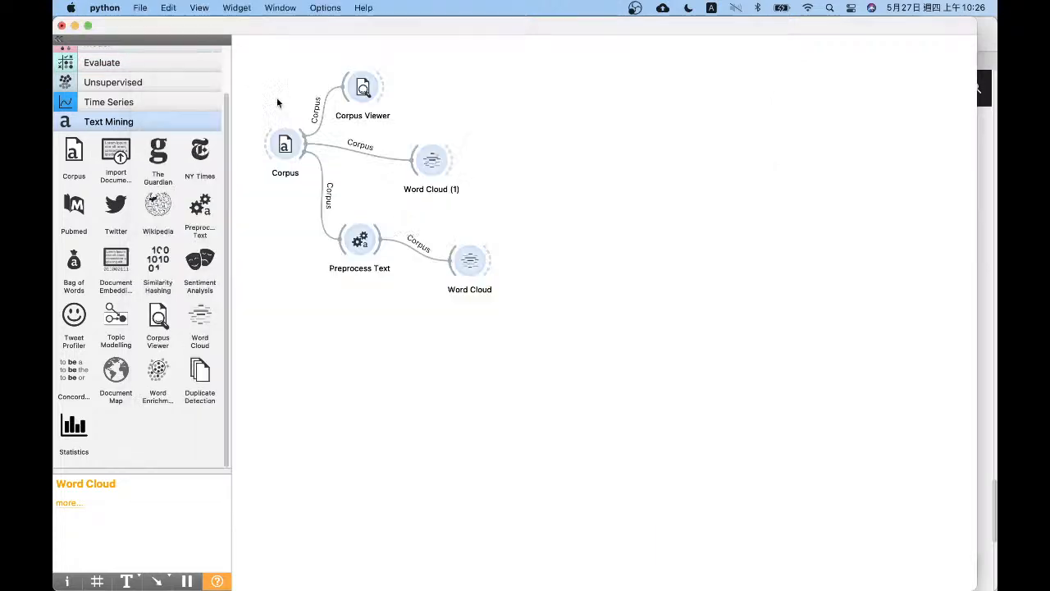
double_click(423, 156)
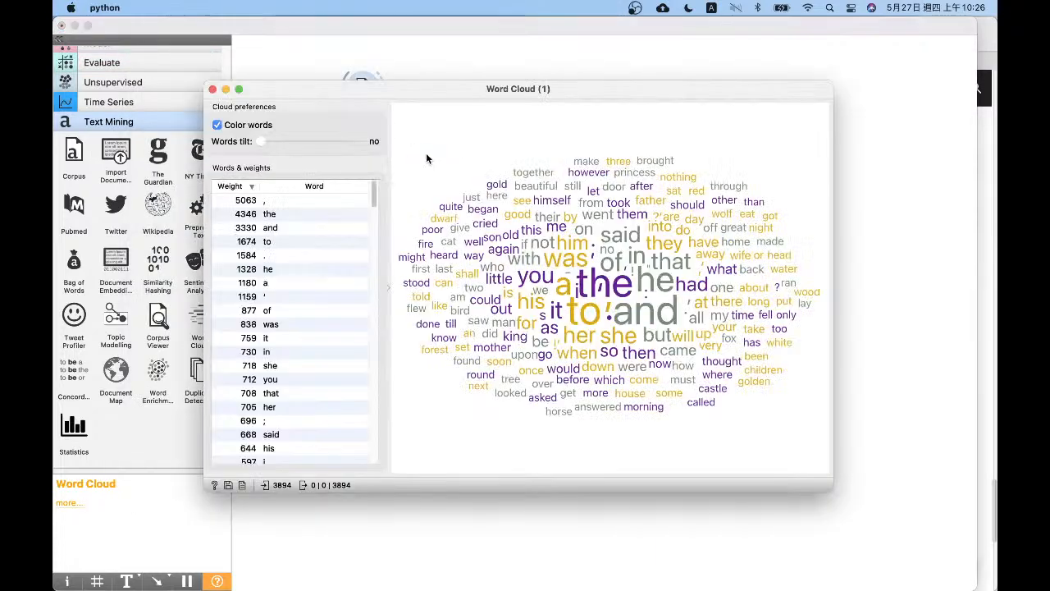
click(212, 89)
- Remove Word Cloud (1) from the workflow and move Preprocess Text and Word Cloud up beside Corpus
drag(558, 222, 371, 124)
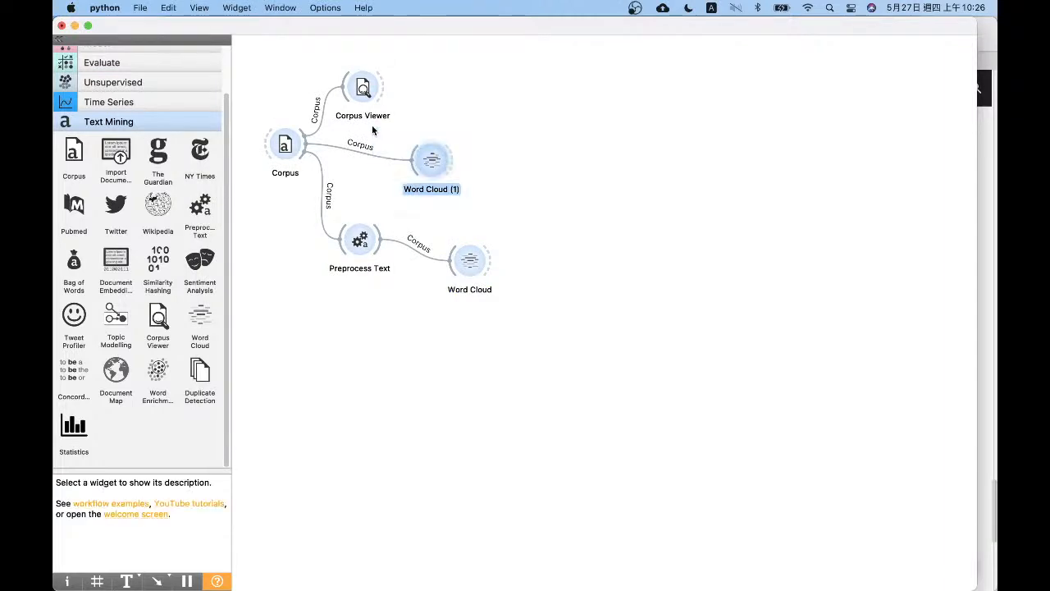
key(BackSpace)
drag(464, 279, 315, 197)
drag(360, 240, 367, 157)
click(541, 202)
drag(471, 181, 458, 165)
click(414, 119)
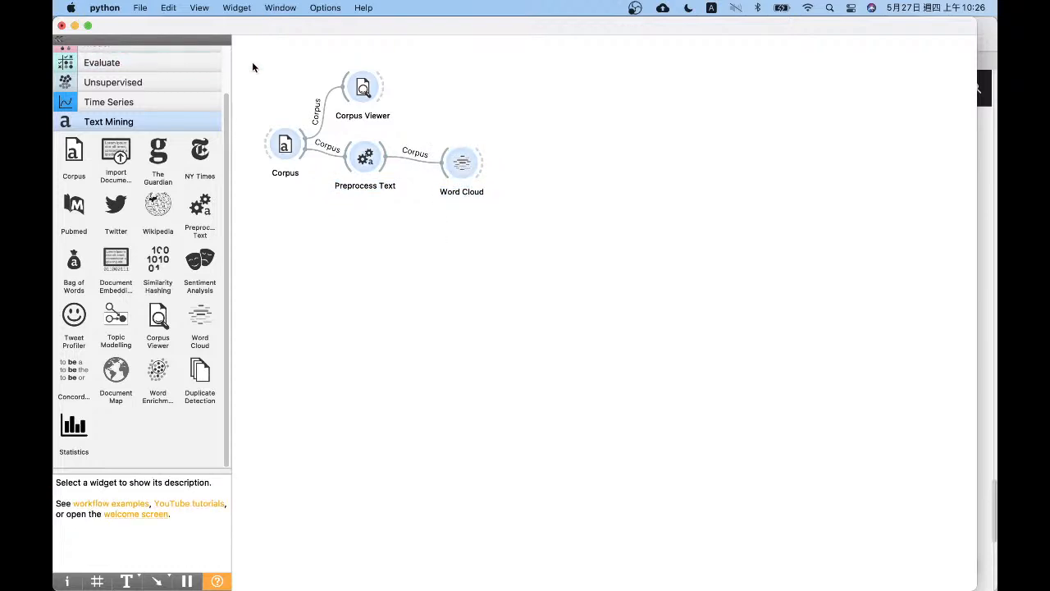
- Add a Data Table widget below Word Cloud and connect the Preprocess Text output to it
scroll(225, 59, up, 3)
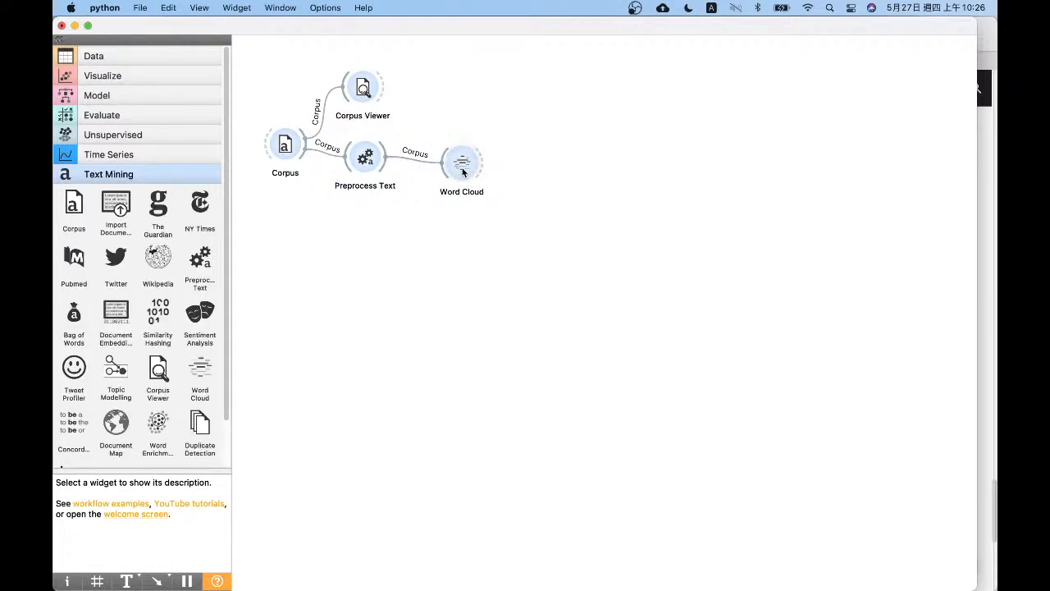
drag(457, 169, 470, 138)
click(151, 59)
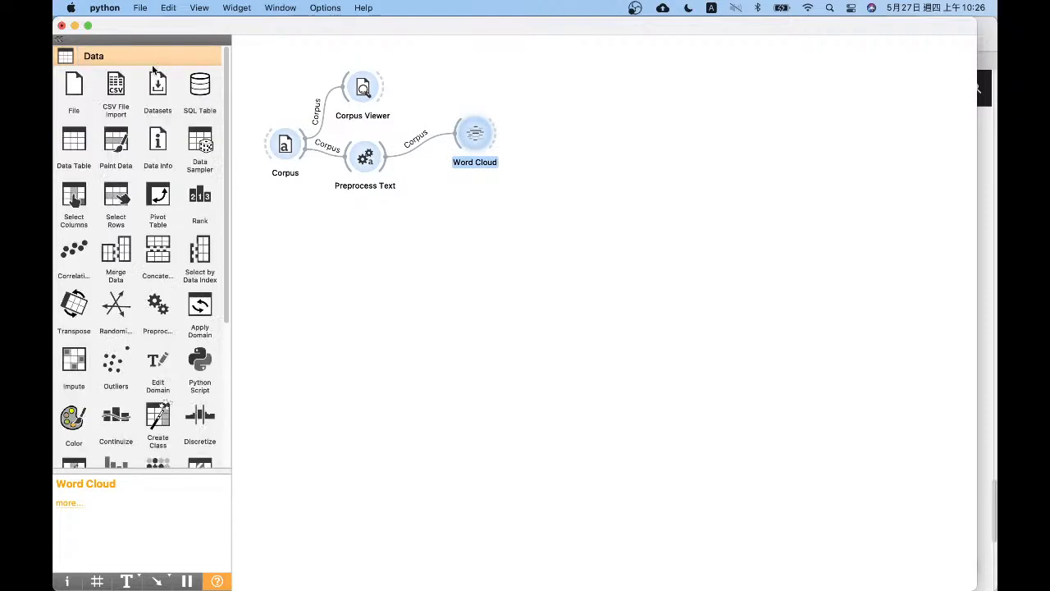
click(199, 88)
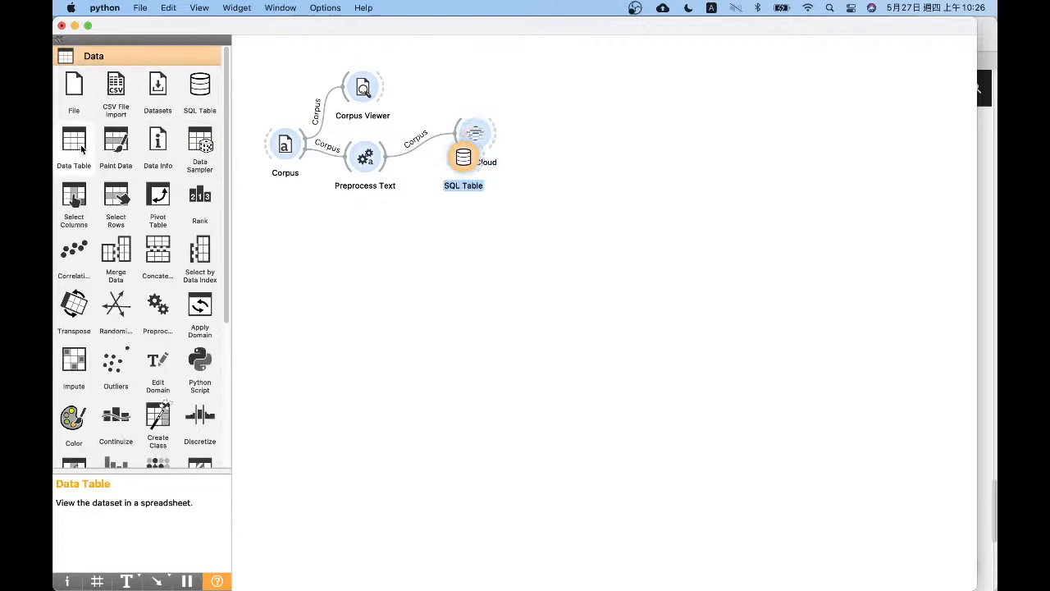
key(Delete)
drag(70, 141, 469, 190)
drag(384, 157, 492, 209)
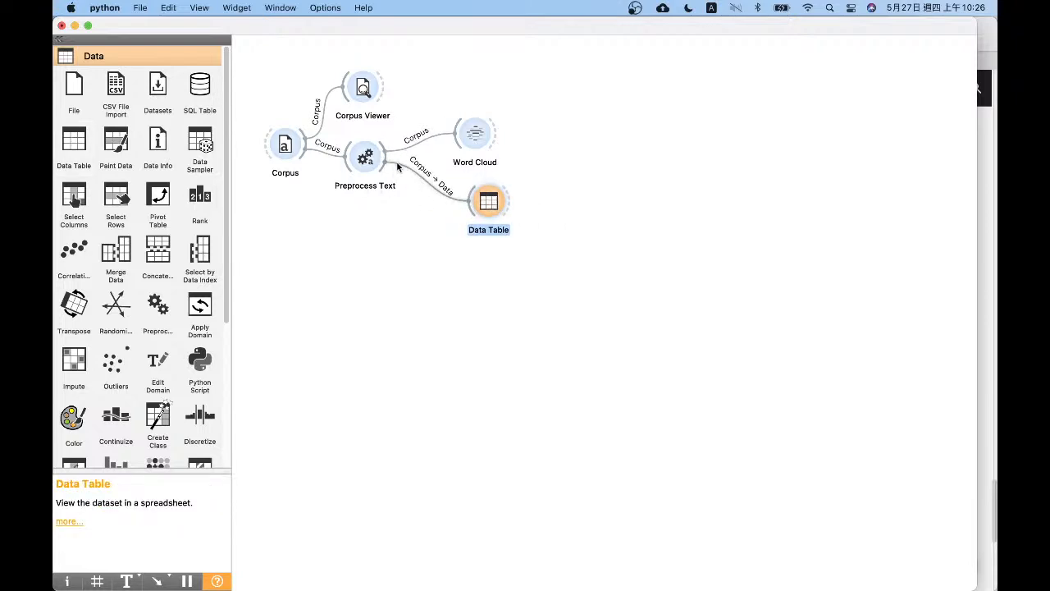
- Open the Data Table in an enlarged window and look through the Grimm tales documents
double_click(492, 200)
drag(538, 78, 457, 36)
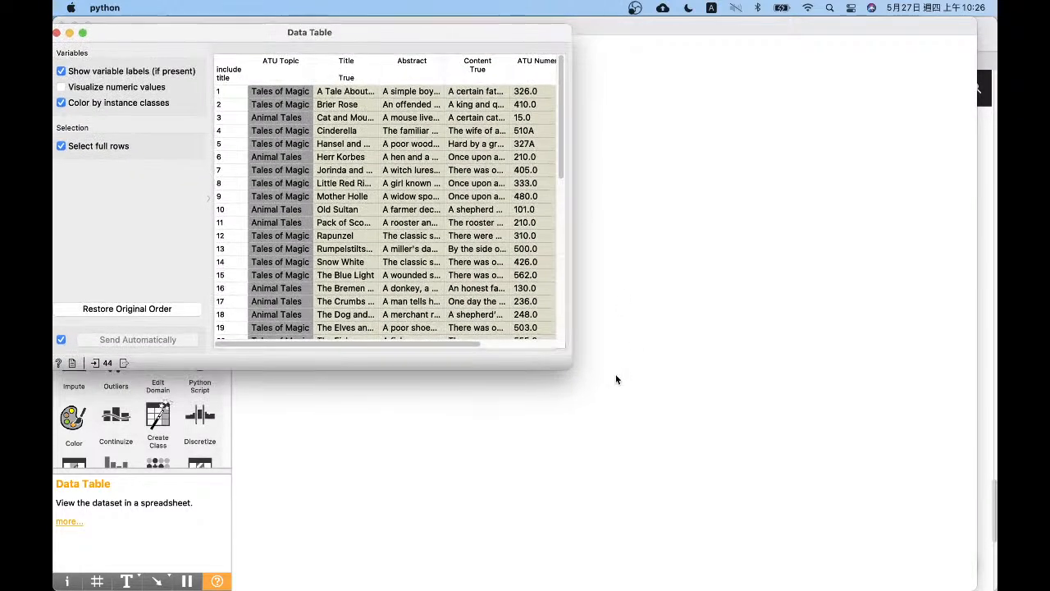
drag(569, 370, 995, 584)
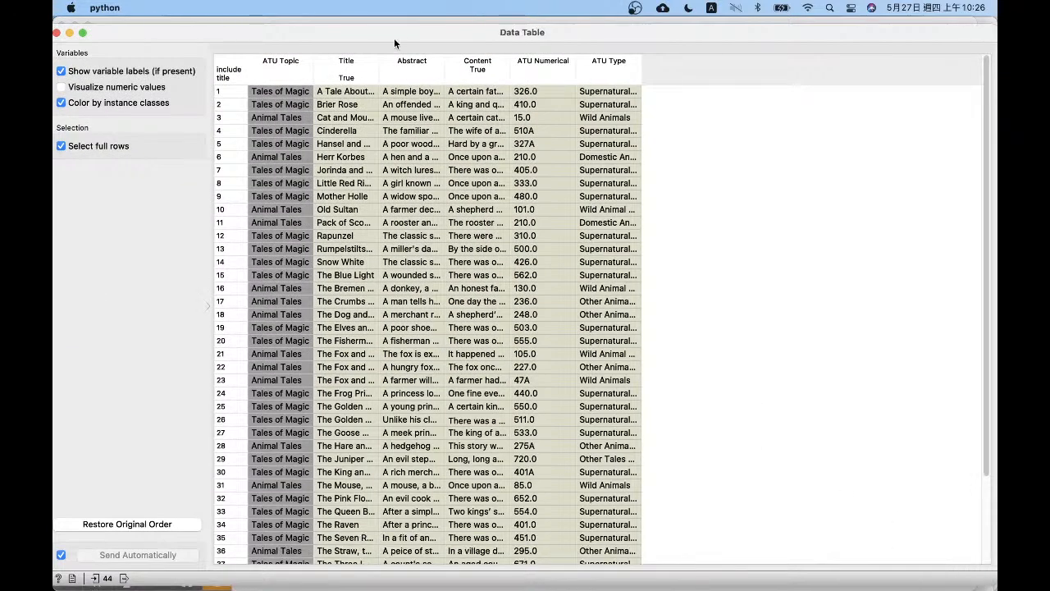
drag(394, 38, 424, 31)
scroll(299, 309, down, 3)
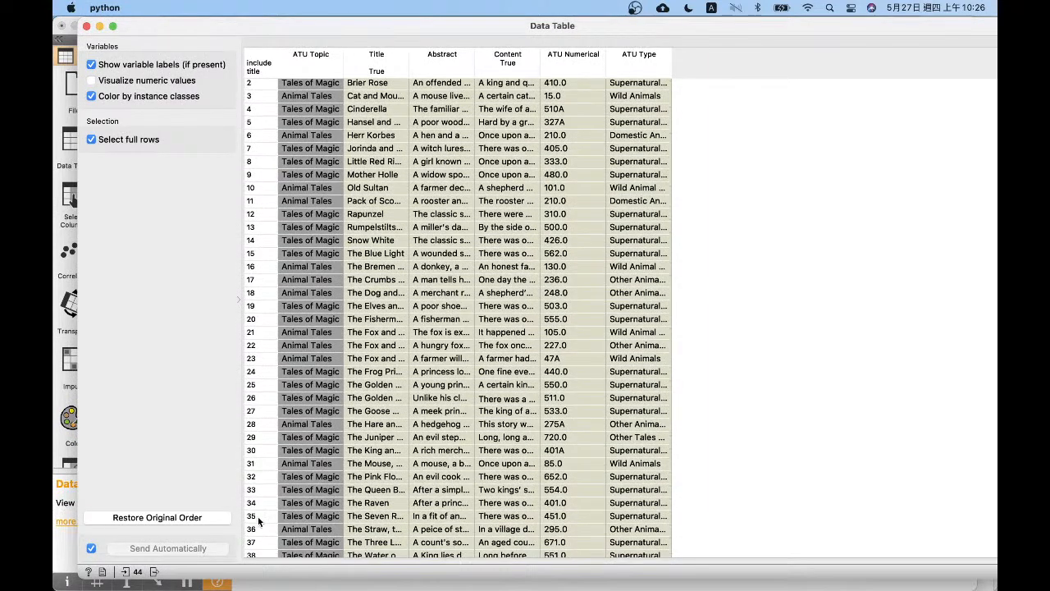
scroll(336, 50, down, 4)
scroll(338, 57, up, 7)
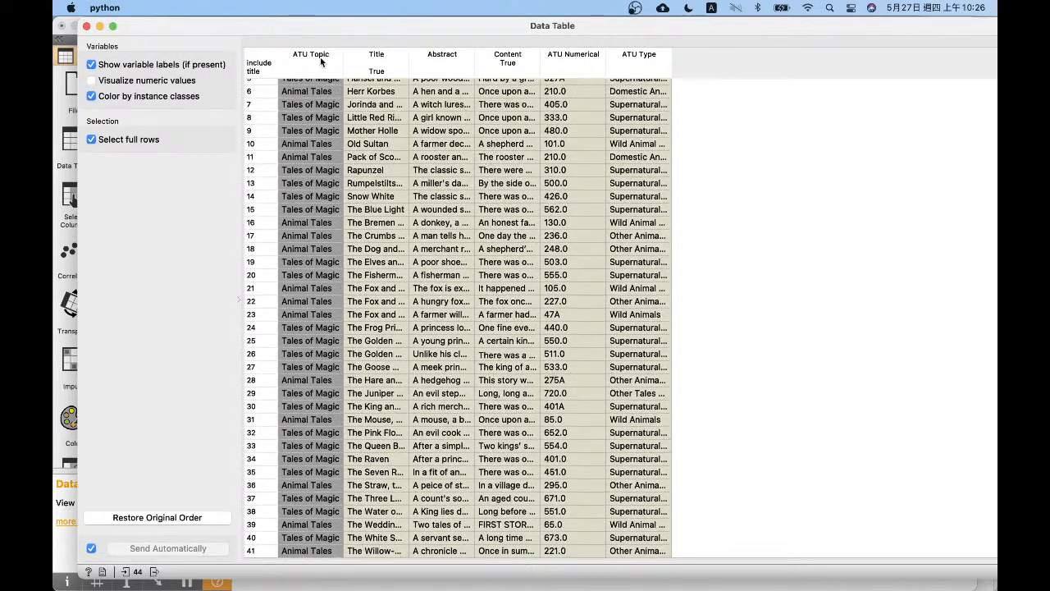
- Examine the ATU Topic and Title columns of the Data Table by adjusting their widths
drag(344, 66, 410, 66)
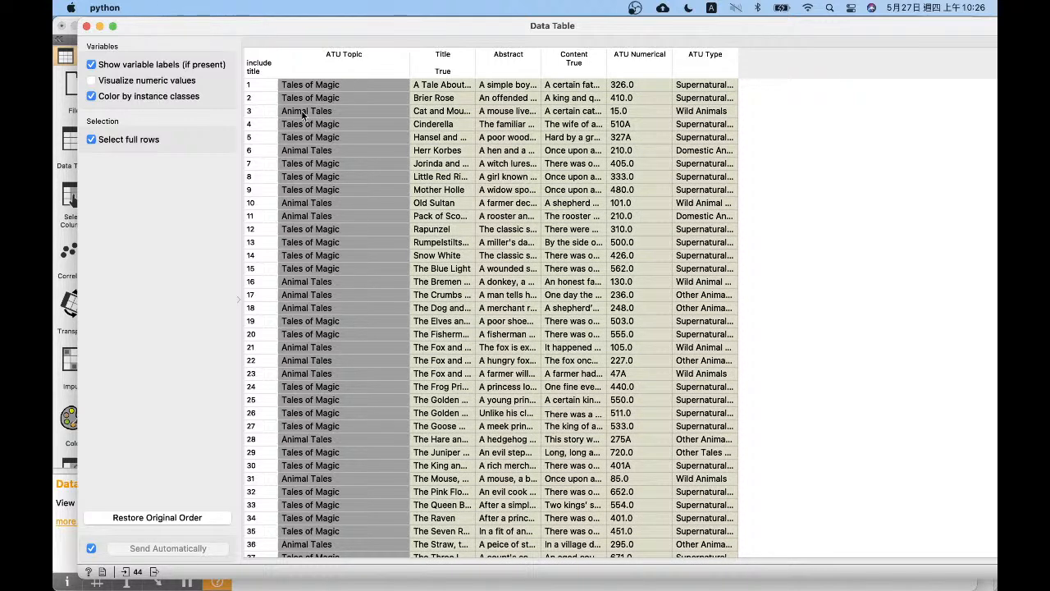
drag(411, 66, 343, 66)
drag(408, 59, 548, 59)
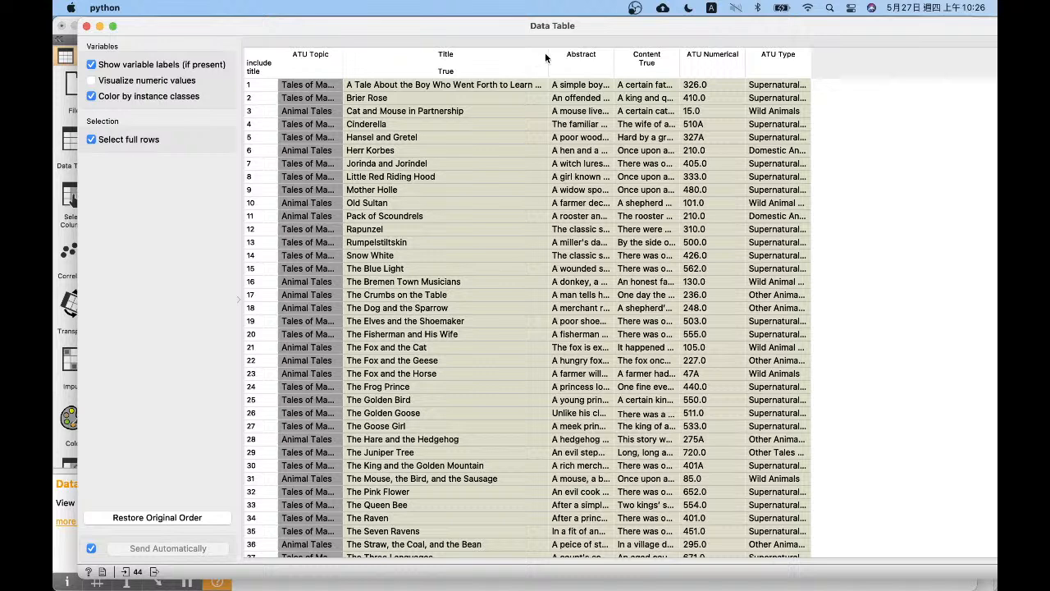
drag(546, 54, 456, 59)
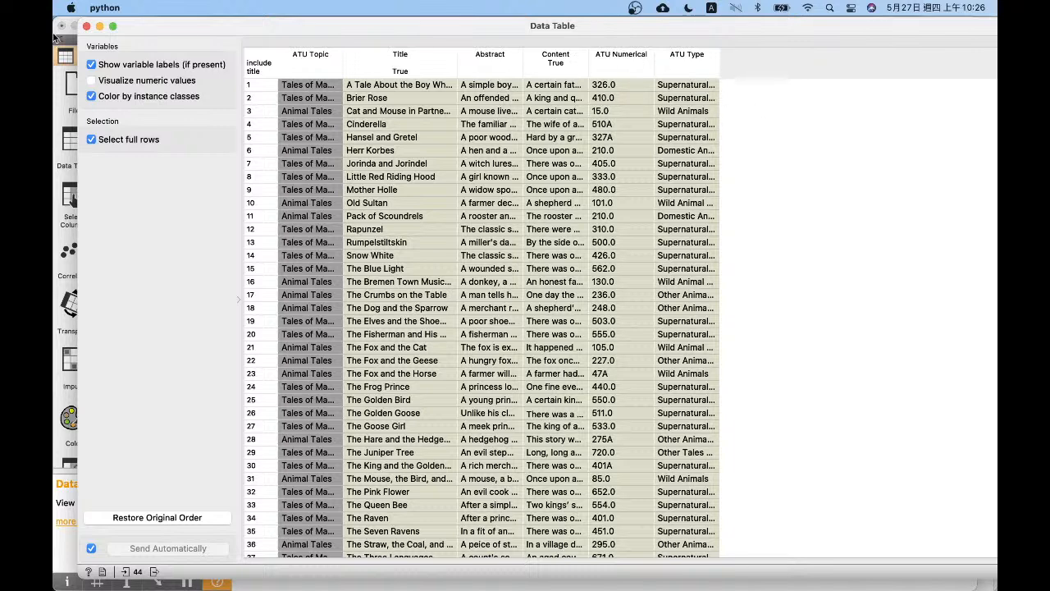
click(86, 25)
click(492, 220)
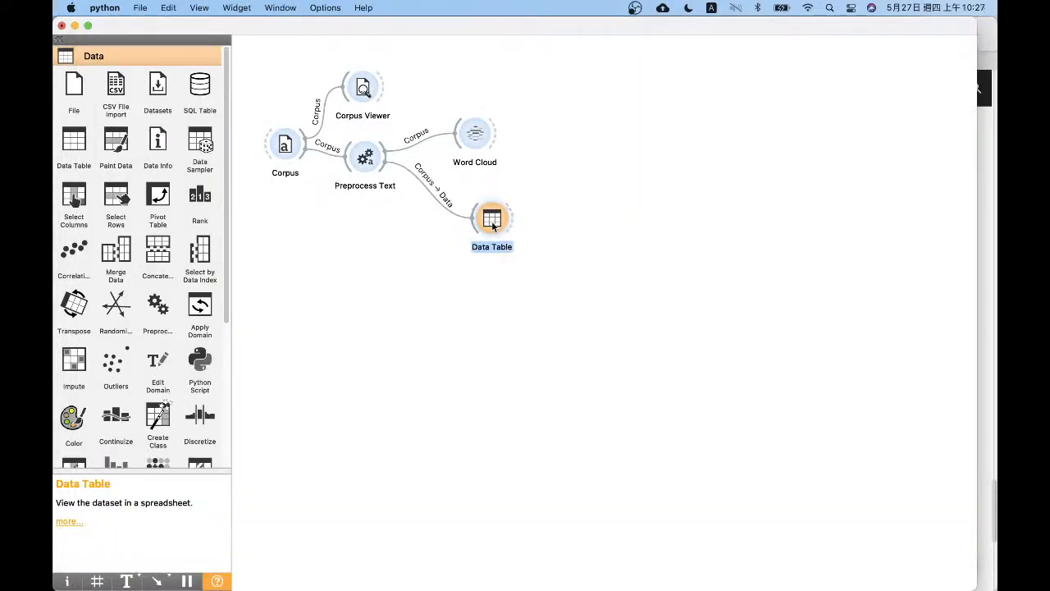
right_click(419, 180)
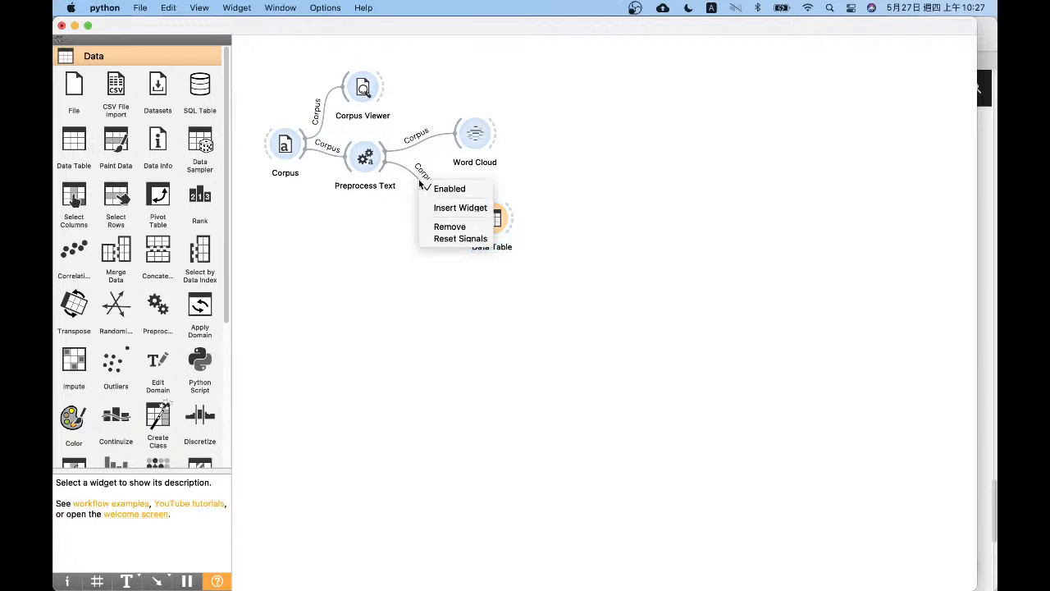
click(457, 237)
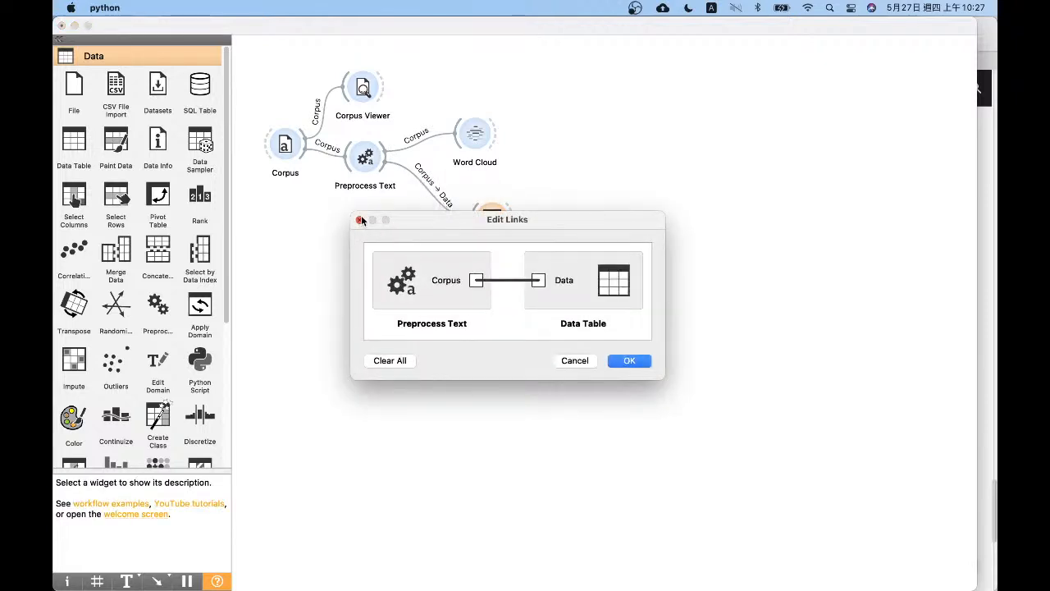
click(357, 220)
right_click(431, 194)
click(474, 218)
click(416, 182)
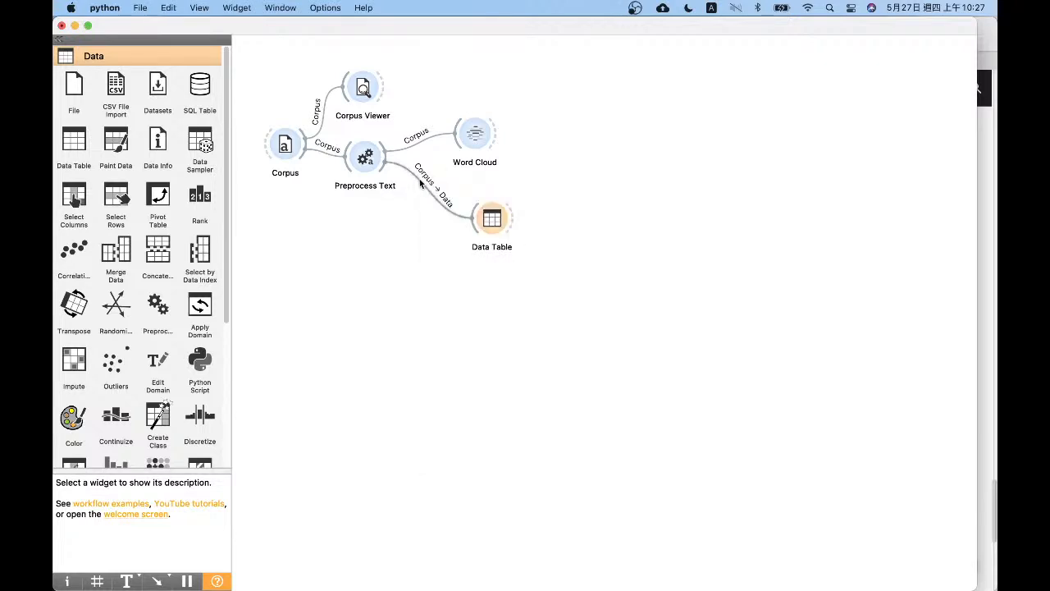
- Disconnect Data Table from Preprocess Text, link Word Cloud's Corpus output to it, and check the table contents
right_click(419, 182)
click(448, 225)
drag(502, 208, 539, 182)
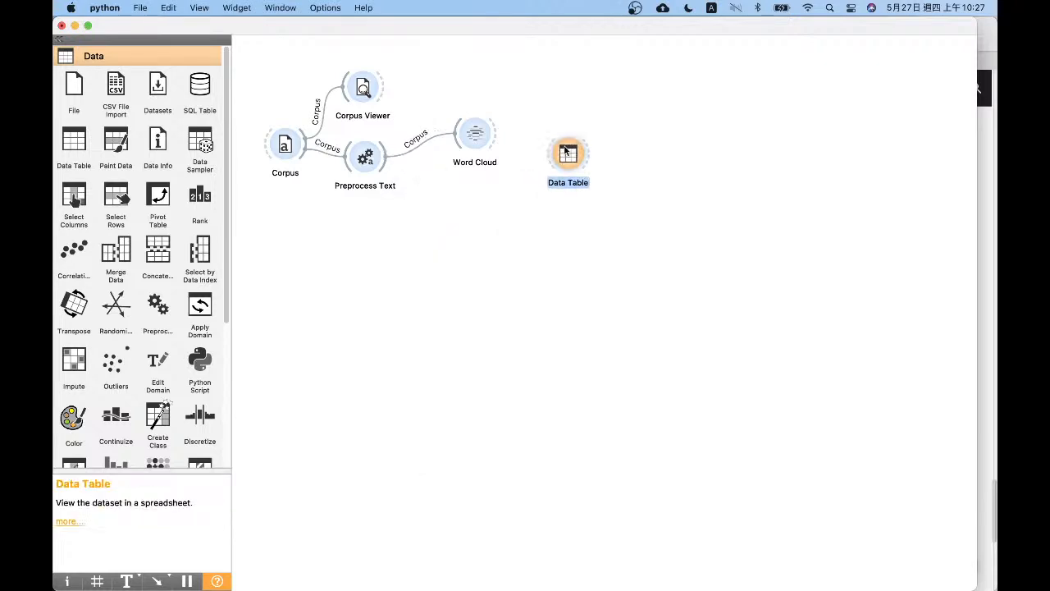
drag(496, 137, 578, 122)
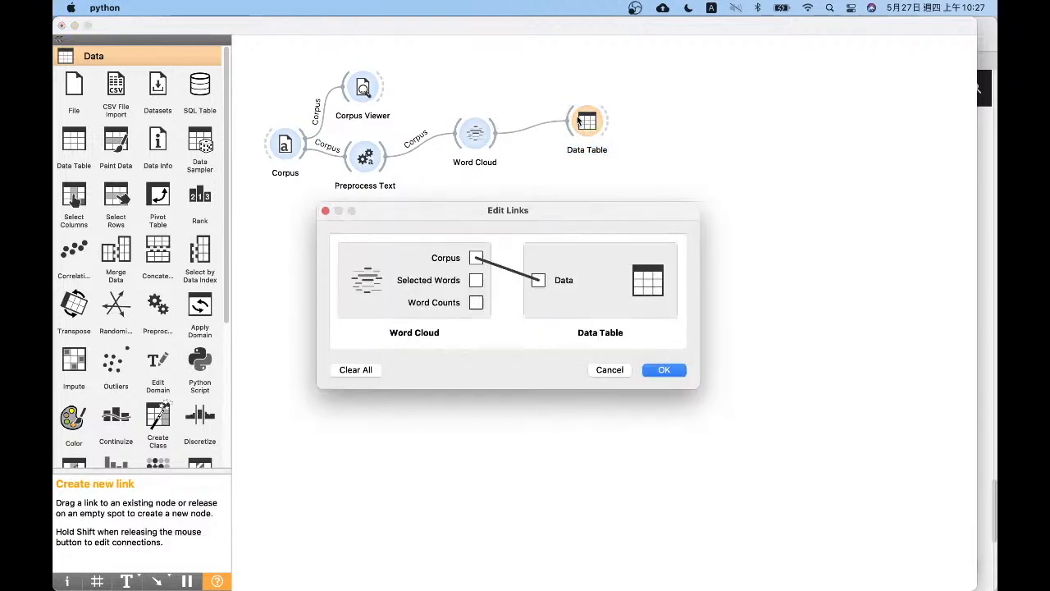
click(664, 369)
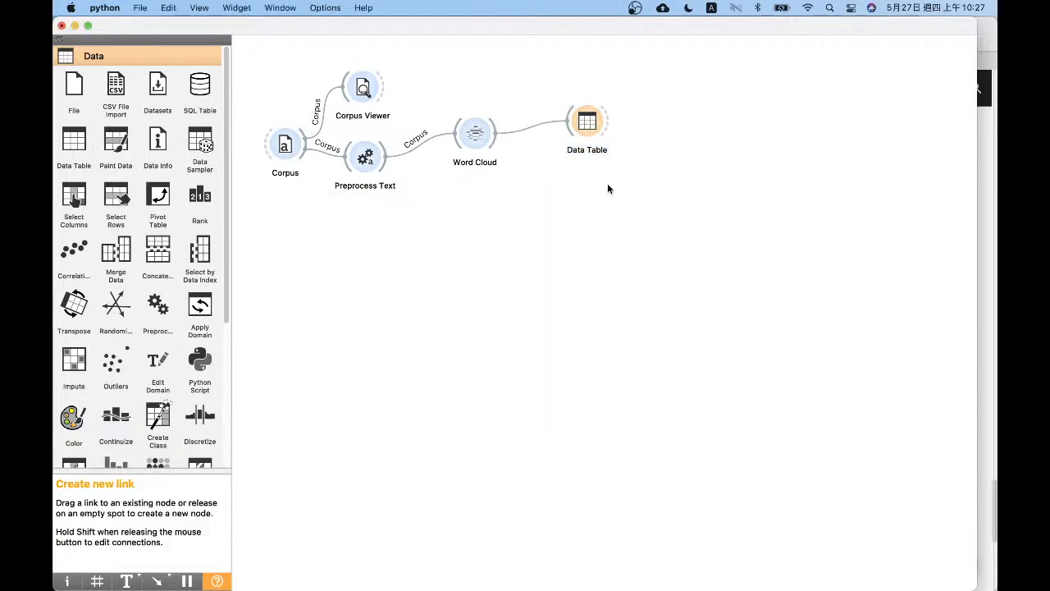
click(590, 130)
double_click(589, 130)
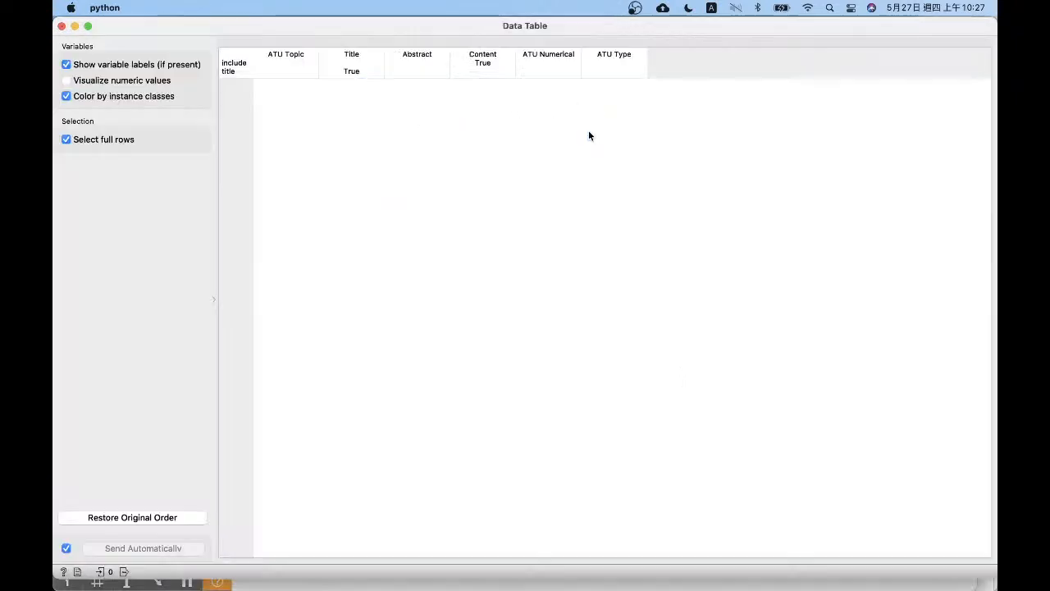
click(61, 26)
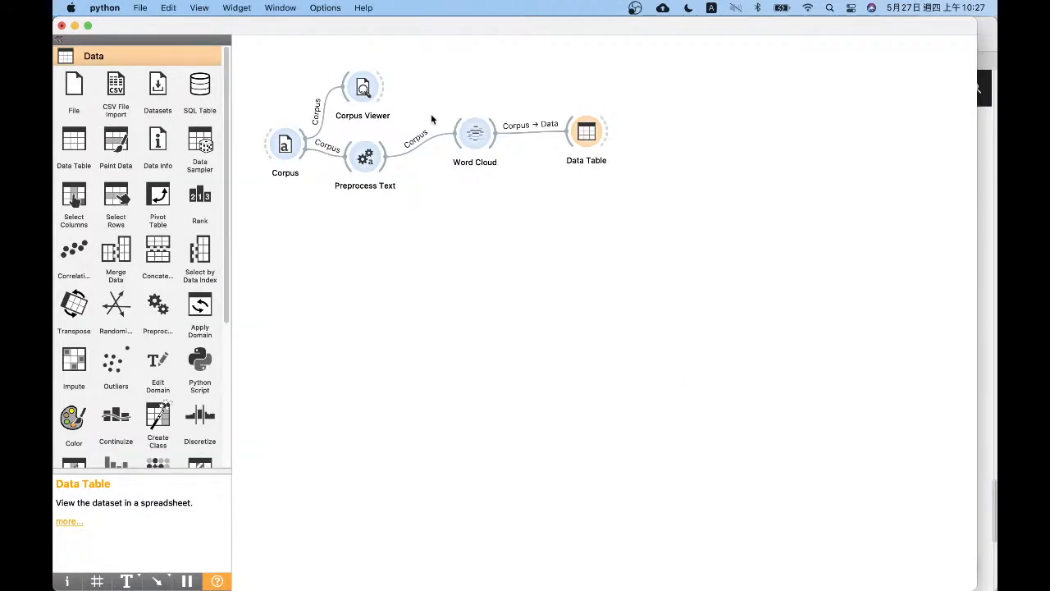
- Change the link between Word Cloud and Data Table to feed Word Counts into Data
right_click(527, 132)
click(517, 129)
double_click(515, 128)
drag(478, 306, 543, 280)
double_click(675, 369)
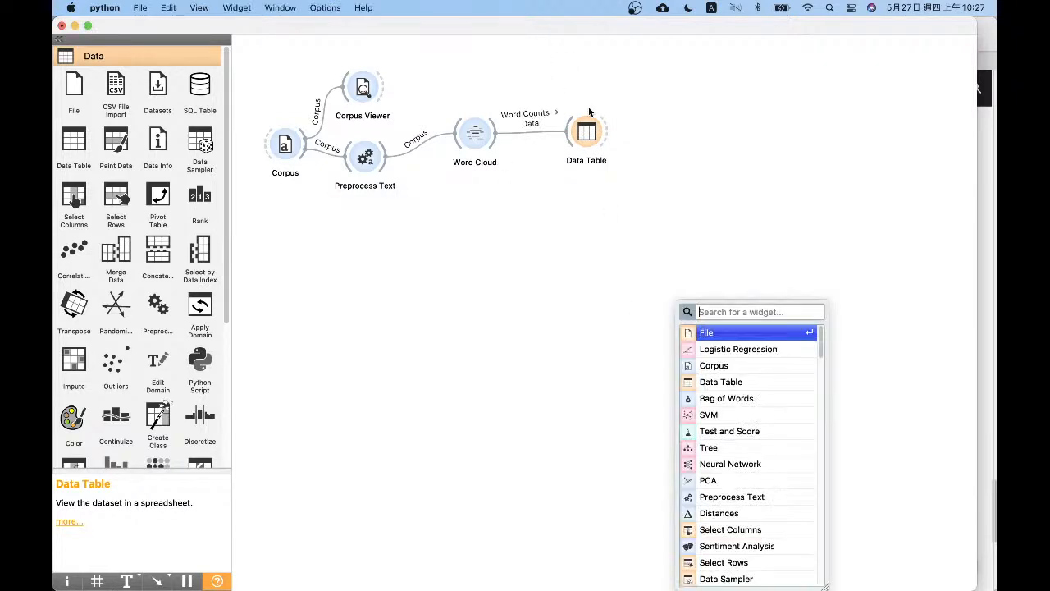
click(590, 144)
- Browse the list of words and their counts in the Data Table
double_click(594, 143)
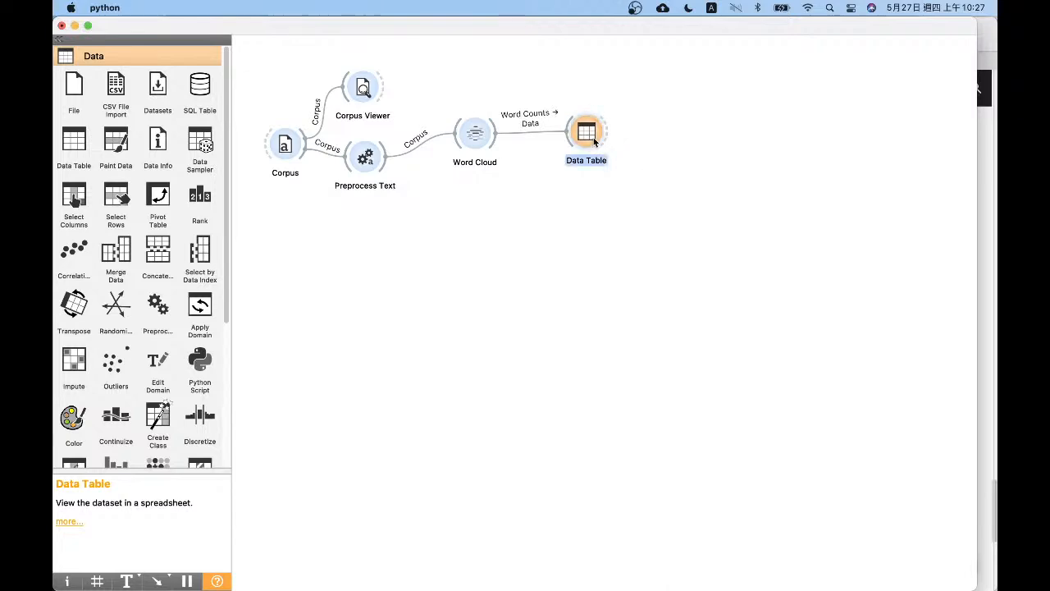
drag(986, 52, 950, 4)
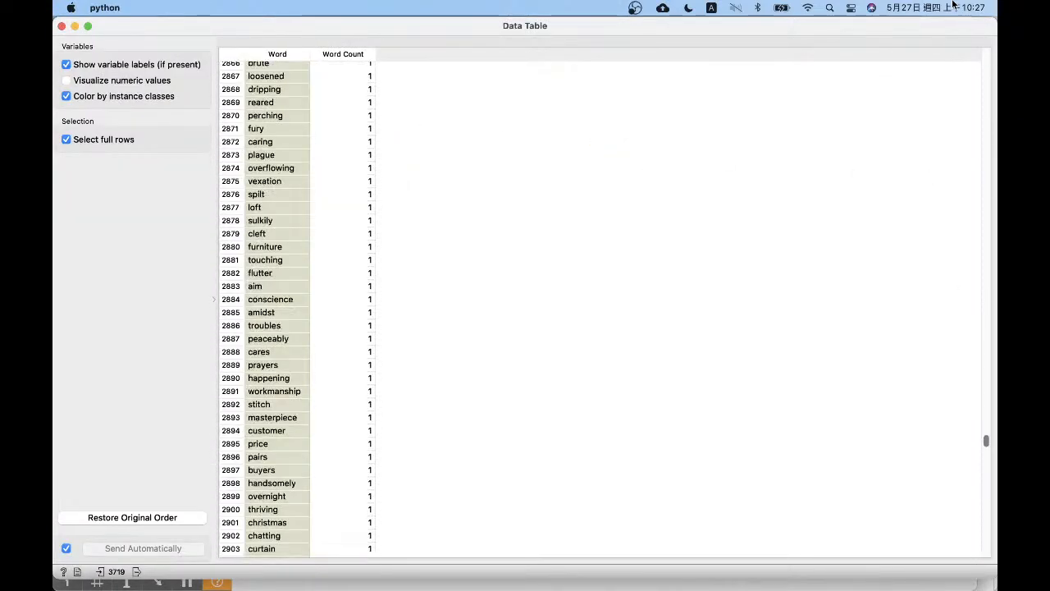
click(62, 26)
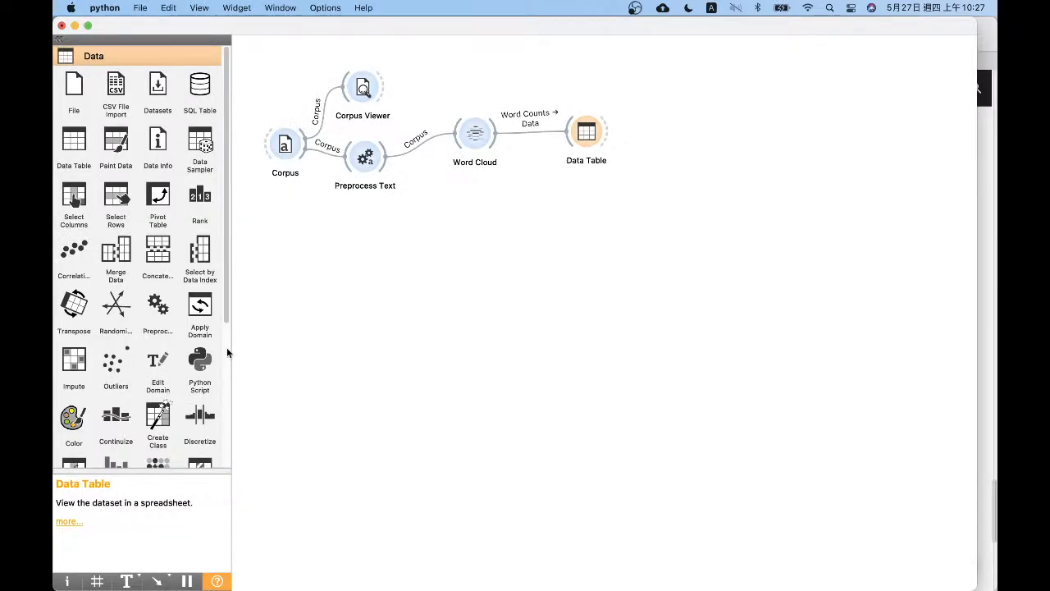
- Review the most frequent words in the Data Table once more and delete the Data Table widget
scroll(189, 465, down, 5)
click(163, 457)
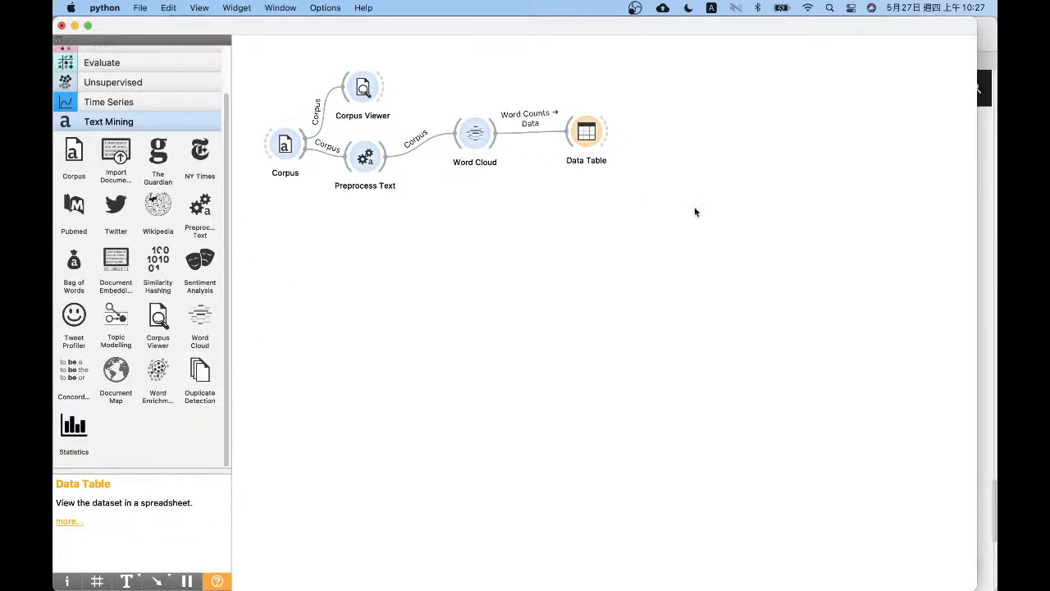
double_click(599, 146)
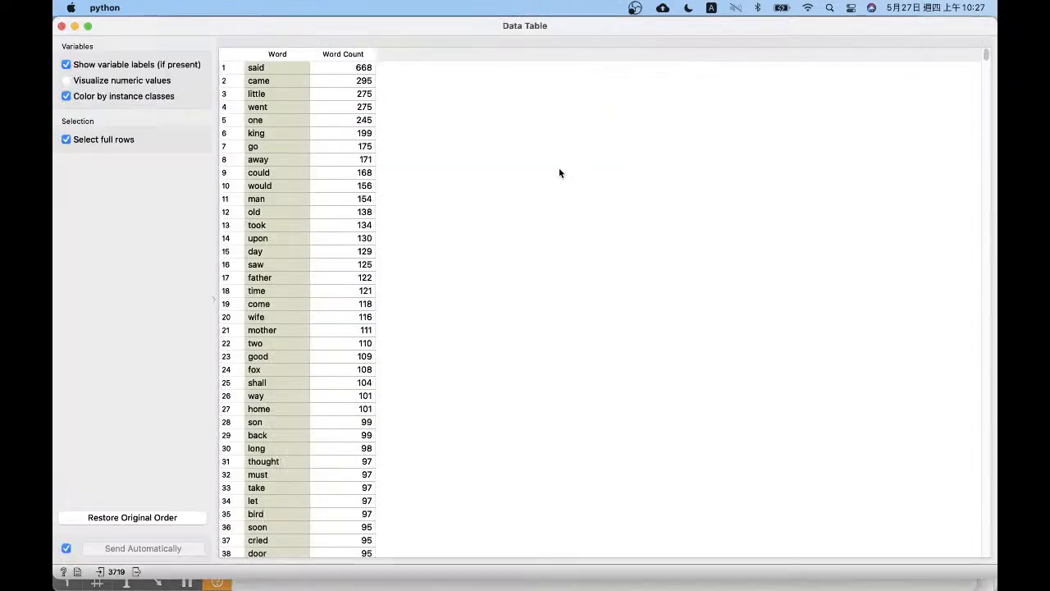
click(62, 27)
key(Delete)
- Add a Bag of Words widget below Word Cloud, moving Word Cloud up to make room
drag(477, 136, 473, 148)
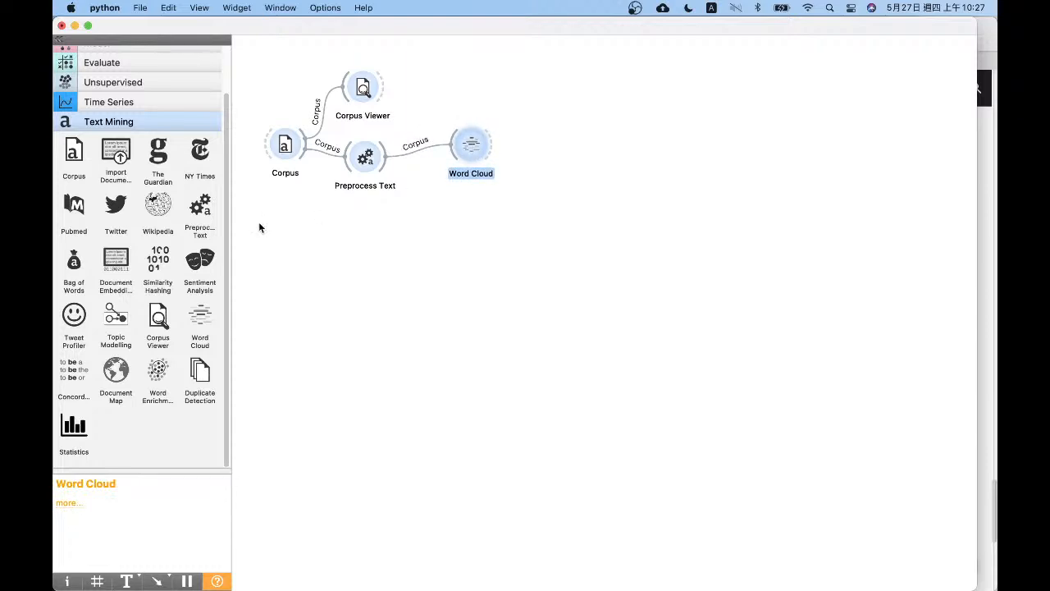
drag(74, 260, 470, 206)
drag(466, 140, 462, 115)
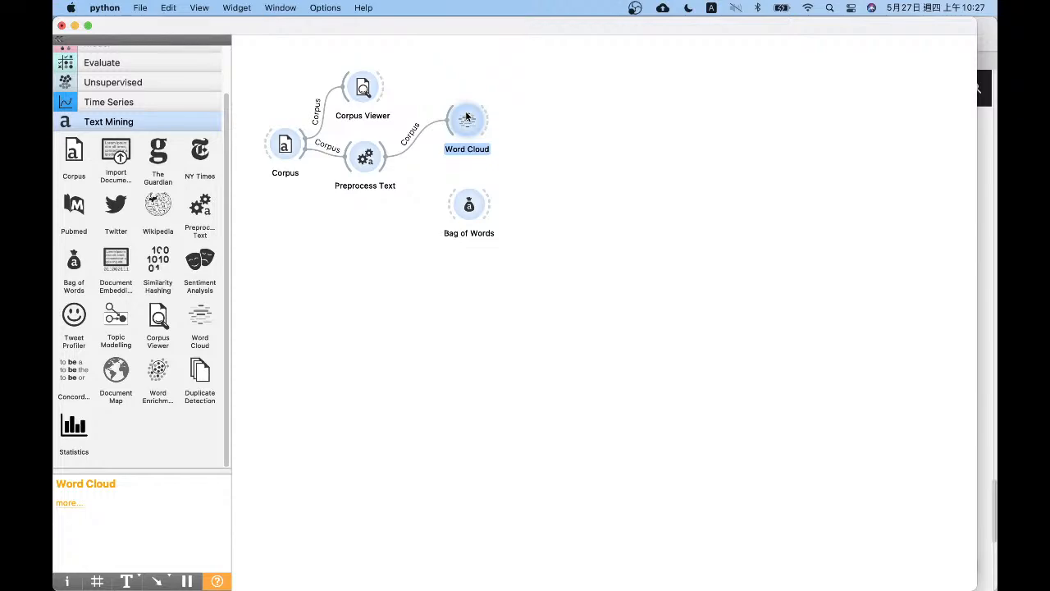
- Check the Word Cloud's words and weights, and link Preprocess Text to Bag of Words
double_click(466, 118)
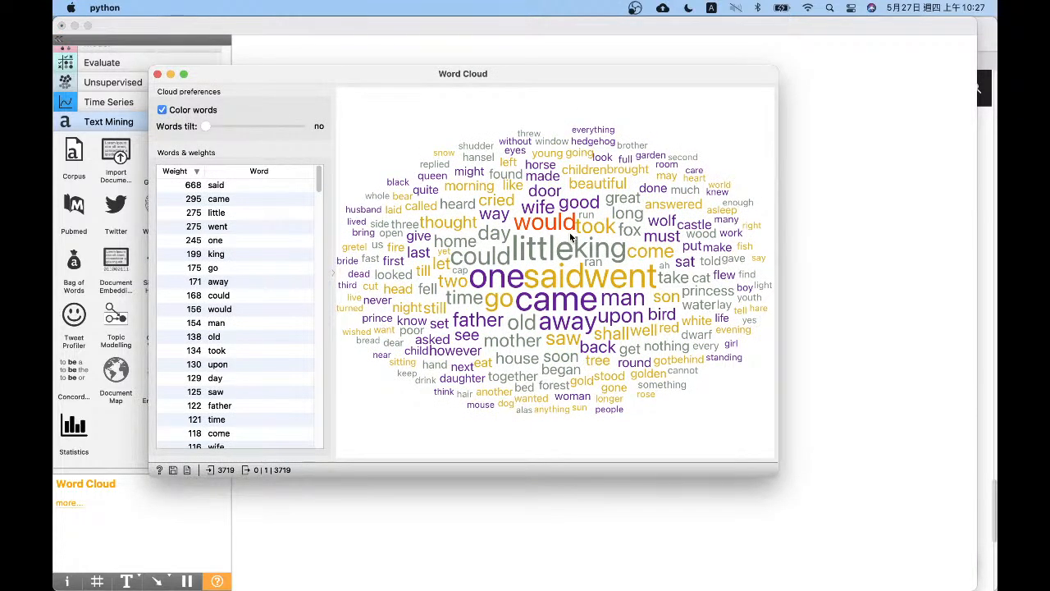
click(157, 74)
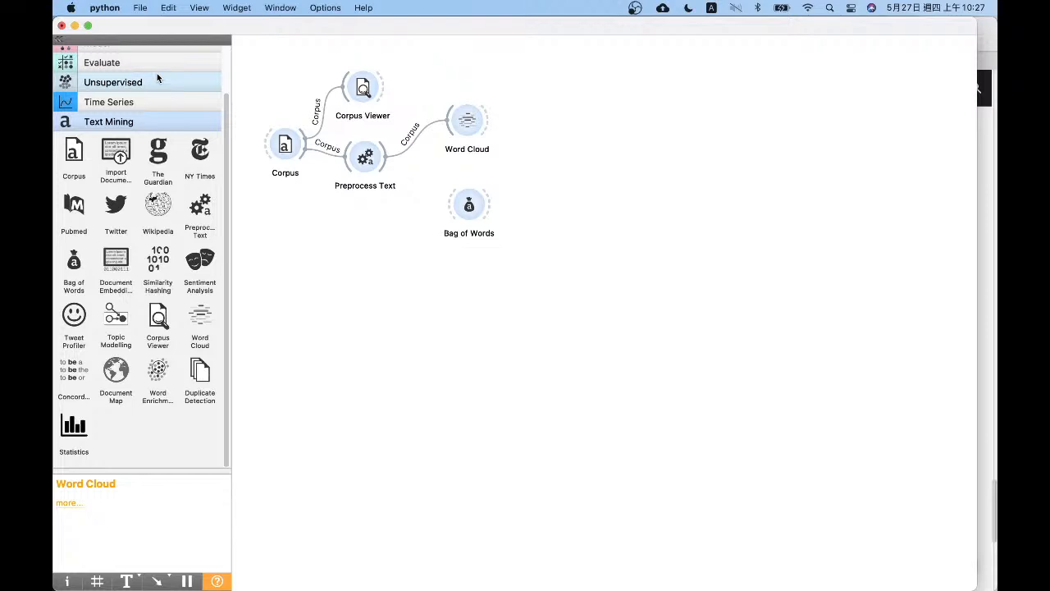
click(468, 206)
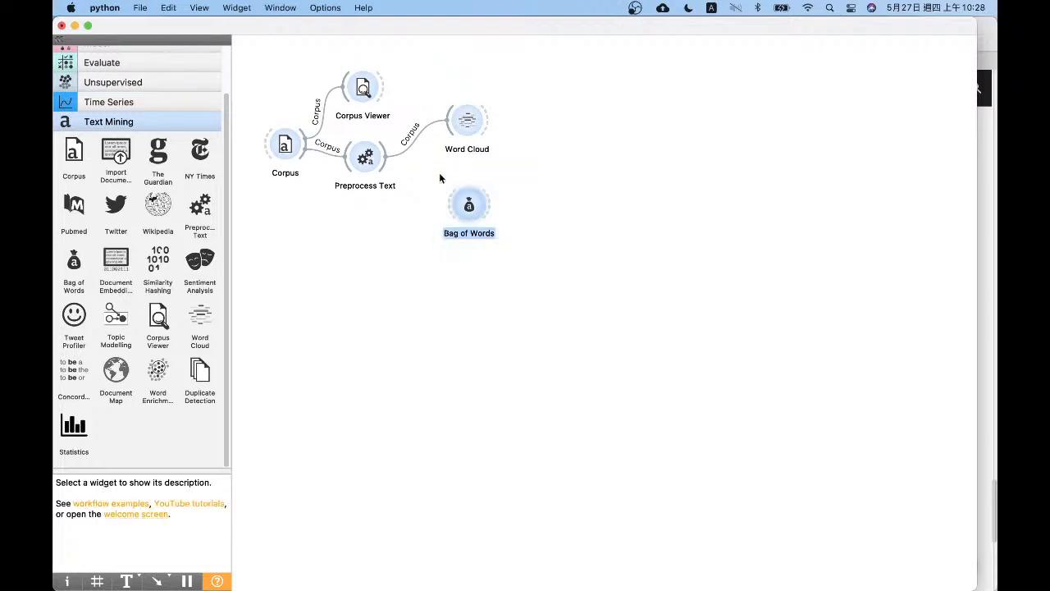
drag(473, 205, 478, 203)
click(557, 197)
drag(386, 164, 460, 208)
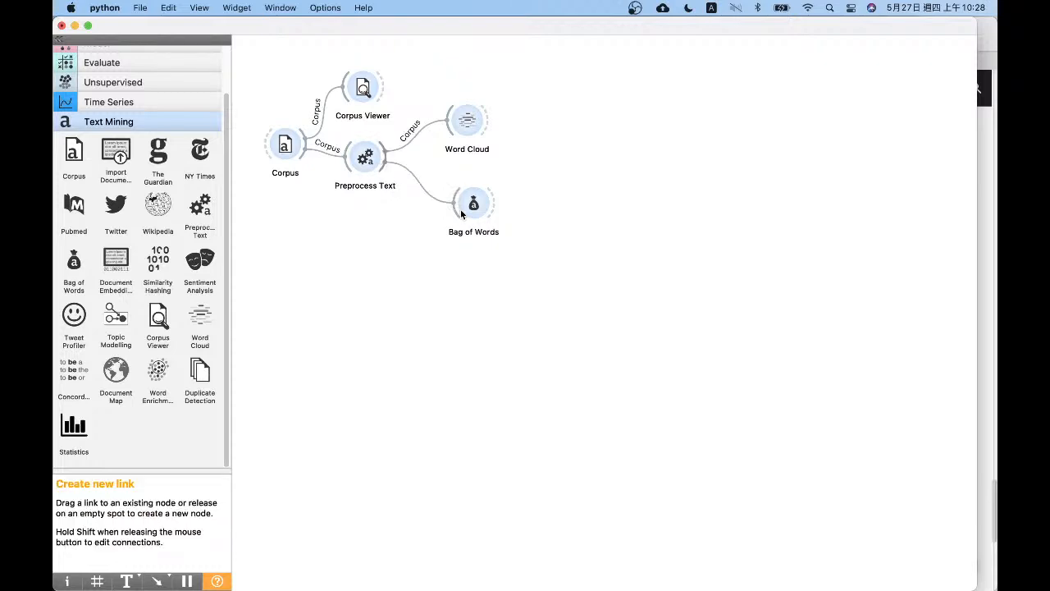
click(478, 203)
click(527, 204)
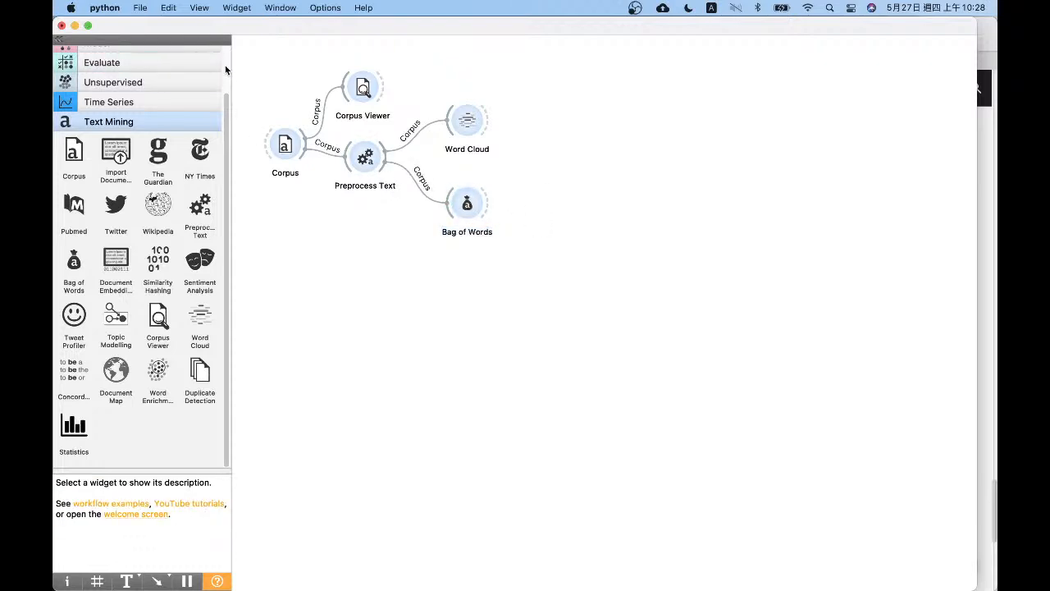
- Add a Data Table widget beside Bag of Words and feed it the Bag of Words corpus
scroll(140, 55, up, 3)
click(140, 55)
drag(74, 144, 573, 207)
drag(485, 207, 550, 203)
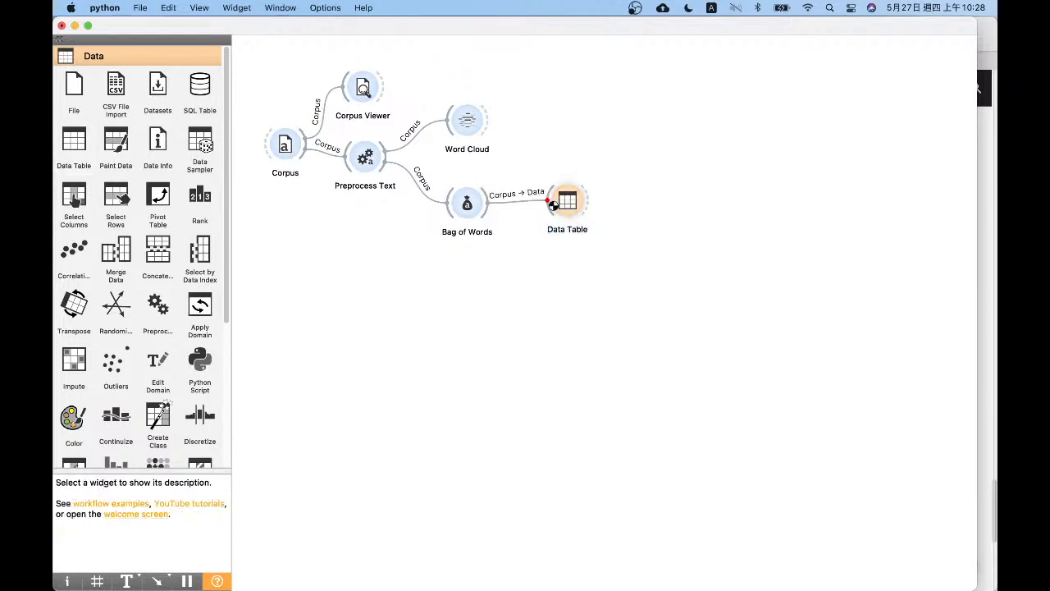
click(570, 204)
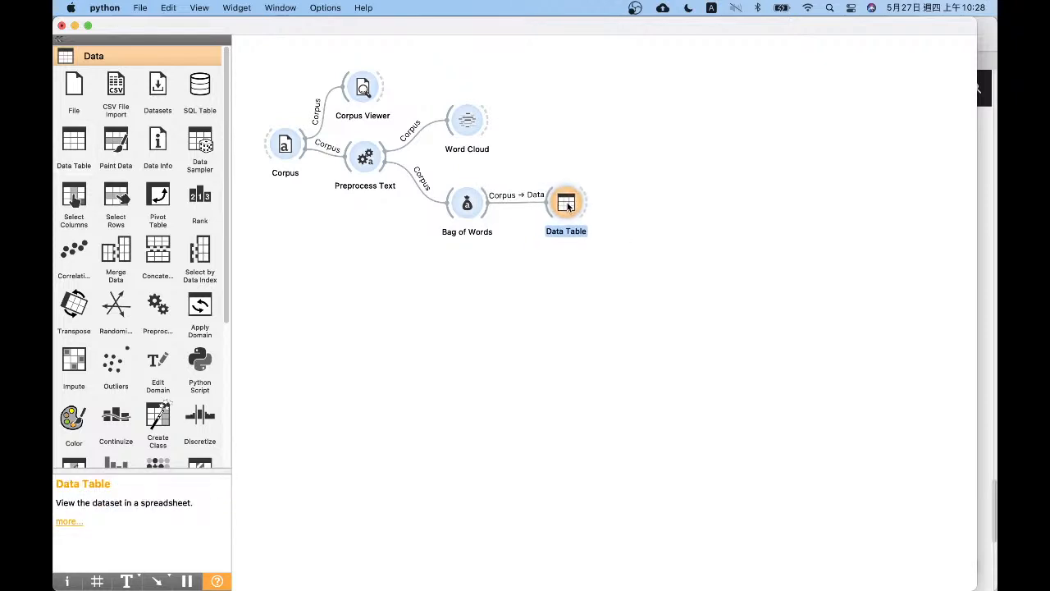
- Examine the Bag of Words output in the Data Table, widening the word-count column and selecting the first tale
double_click(570, 205)
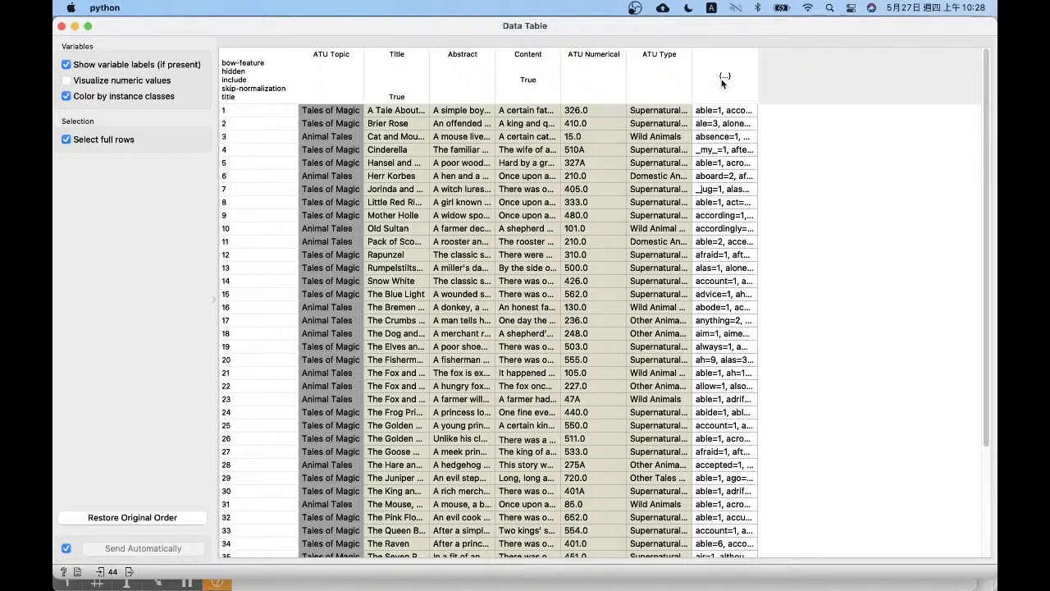
drag(344, 68, 295, 72)
click(415, 63)
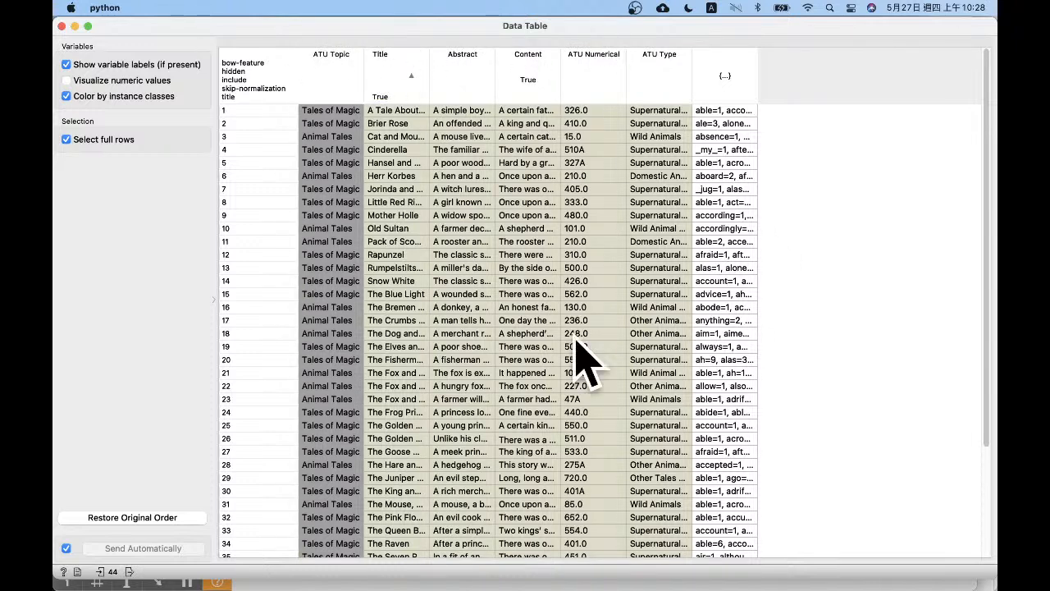
drag(627, 55, 610, 54)
drag(740, 66, 969, 75)
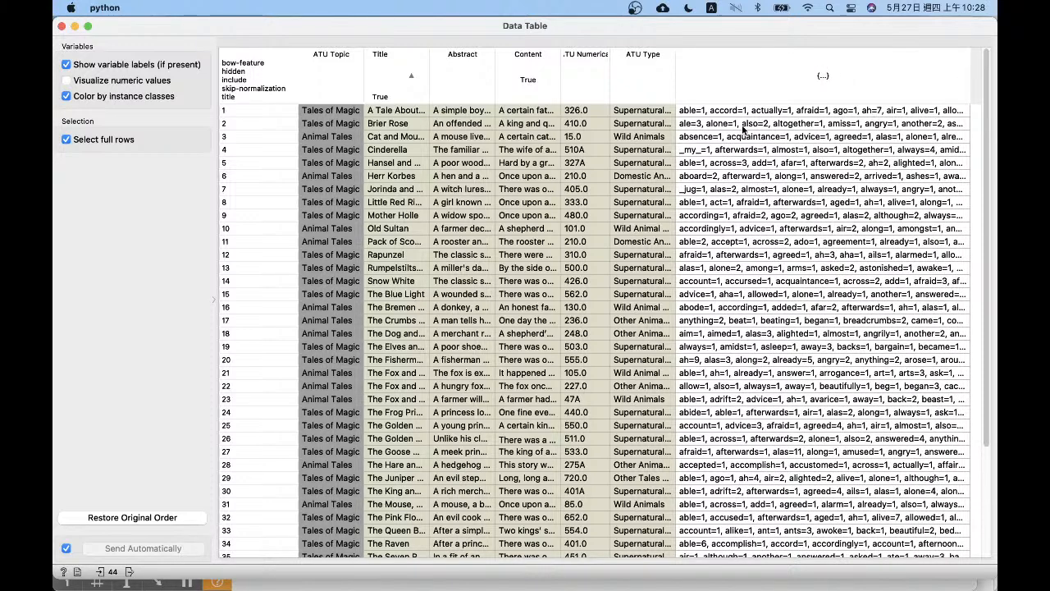
click(736, 113)
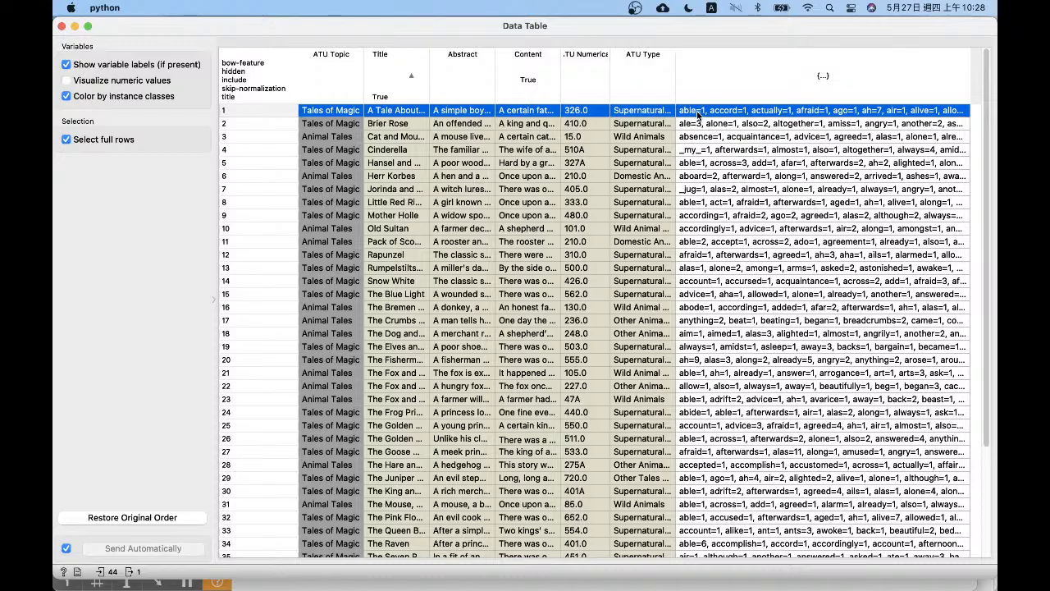
- Return to the new workflow, add a second Data Table near Word Cloud, and link Word Counts to its Data input
key(ctrl+Up)
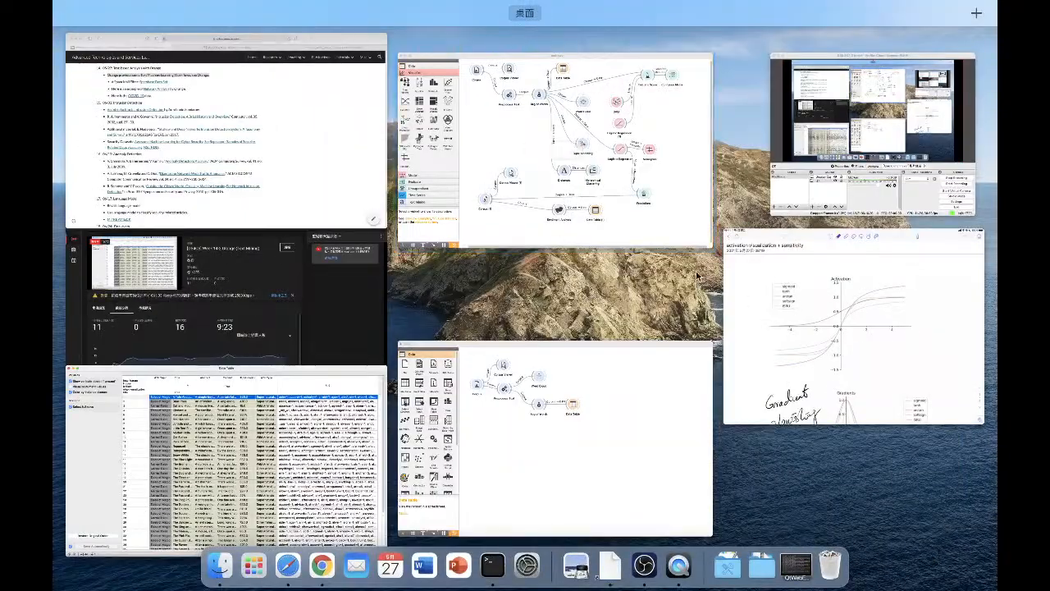
click(530, 182)
key(ctrl+Up)
click(700, 493)
key(ctrl+Up)
click(644, 201)
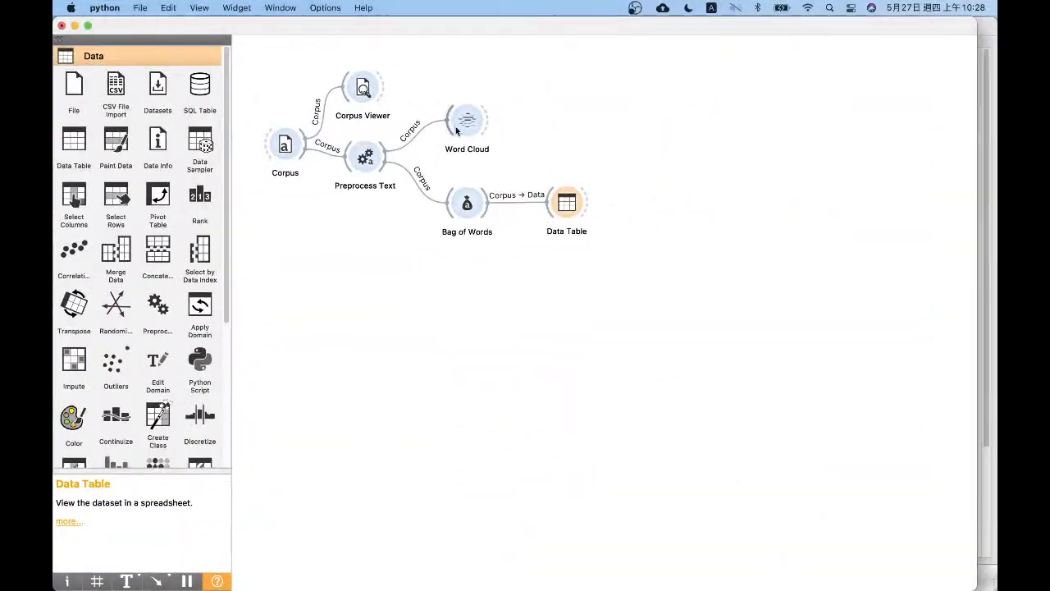
drag(73, 141, 547, 92)
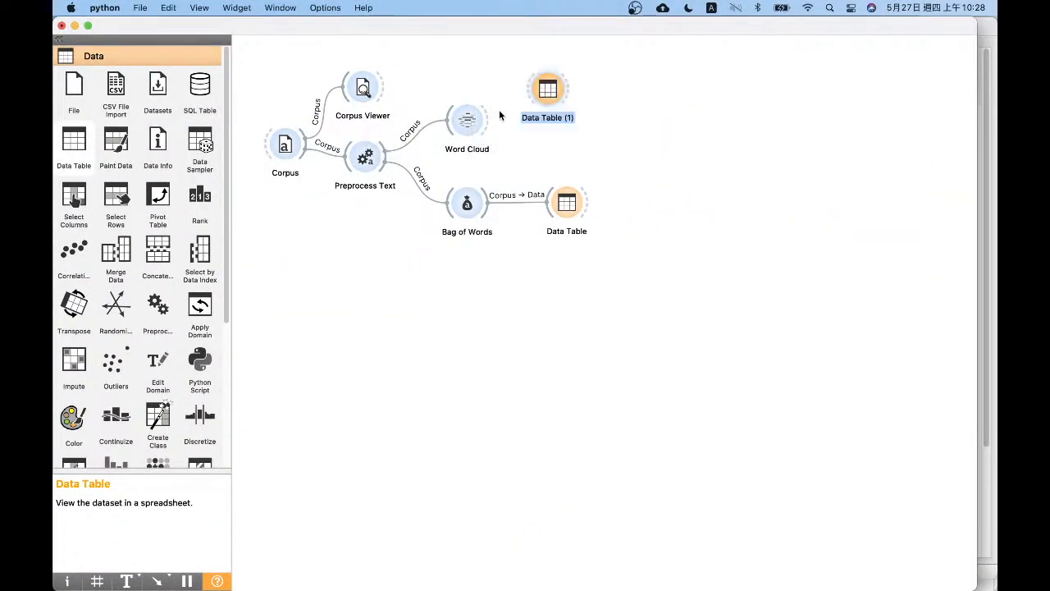
drag(490, 121, 544, 96)
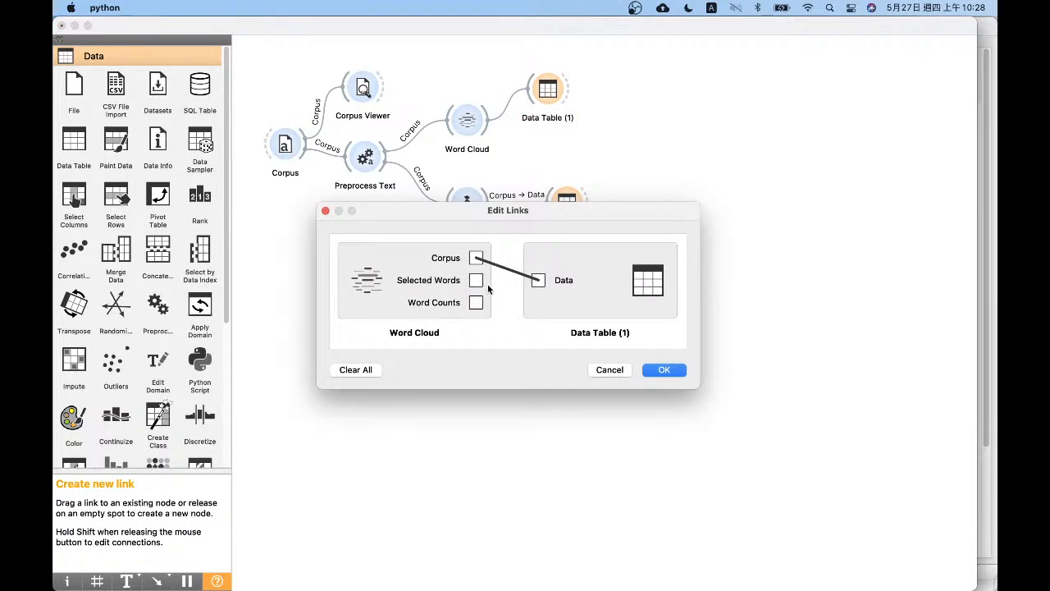
drag(476, 303, 537, 280)
click(664, 369)
- Browse the Word Cloud's word counts in Data Table (1), from the most frequent words to the rarest
double_click(547, 88)
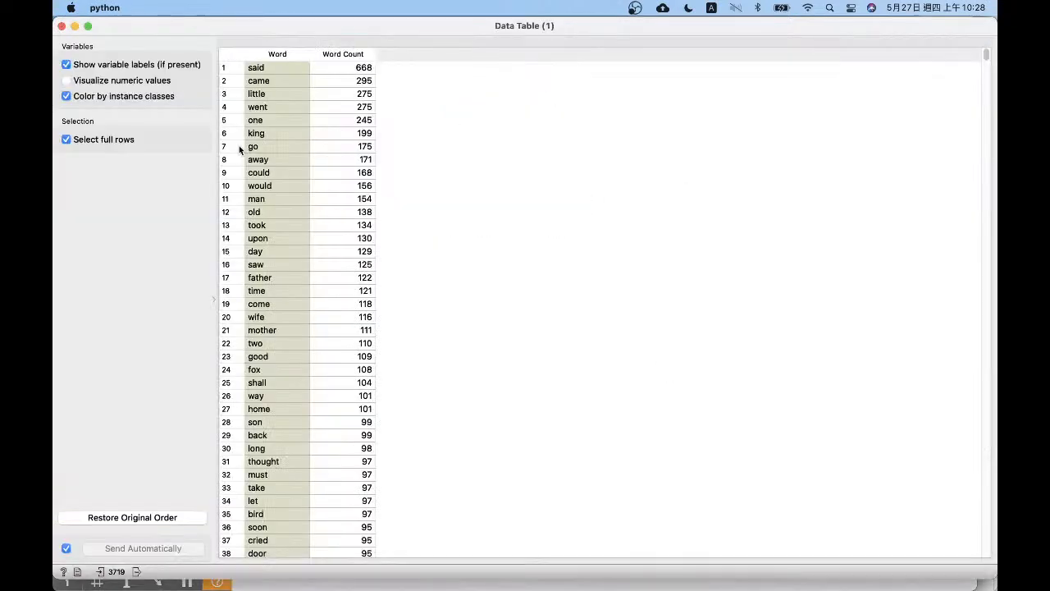
key(ctrl+Up)
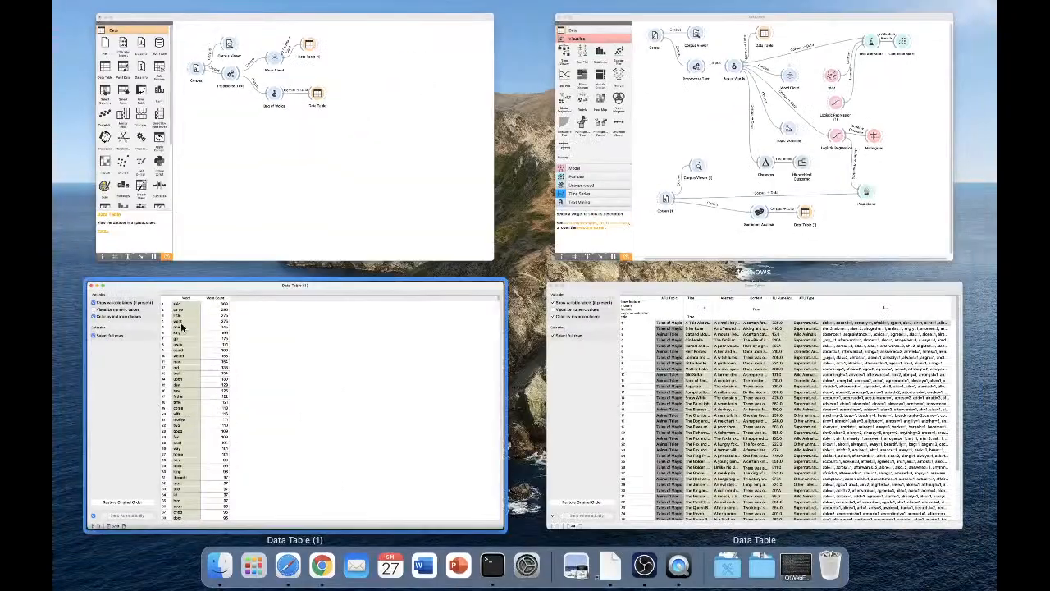
click(233, 160)
double_click(545, 90)
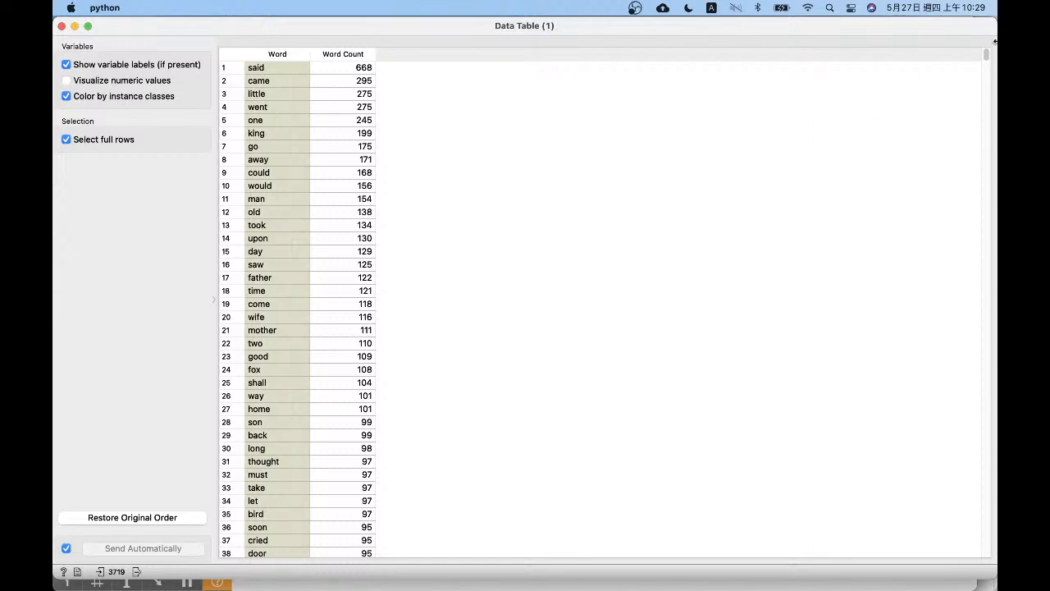
drag(986, 54, 986, 552)
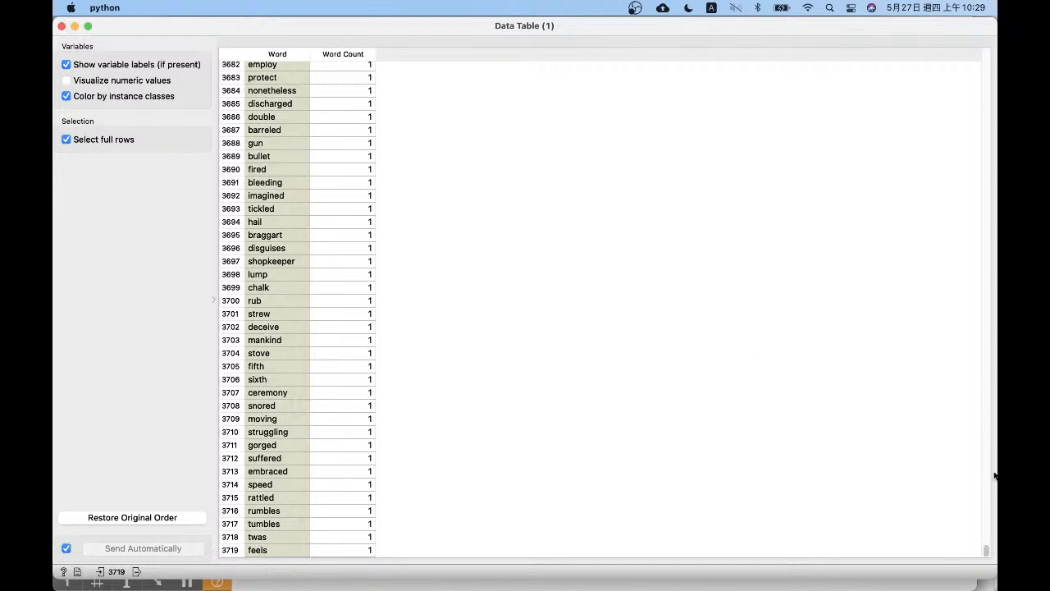
drag(987, 554, 935, 5)
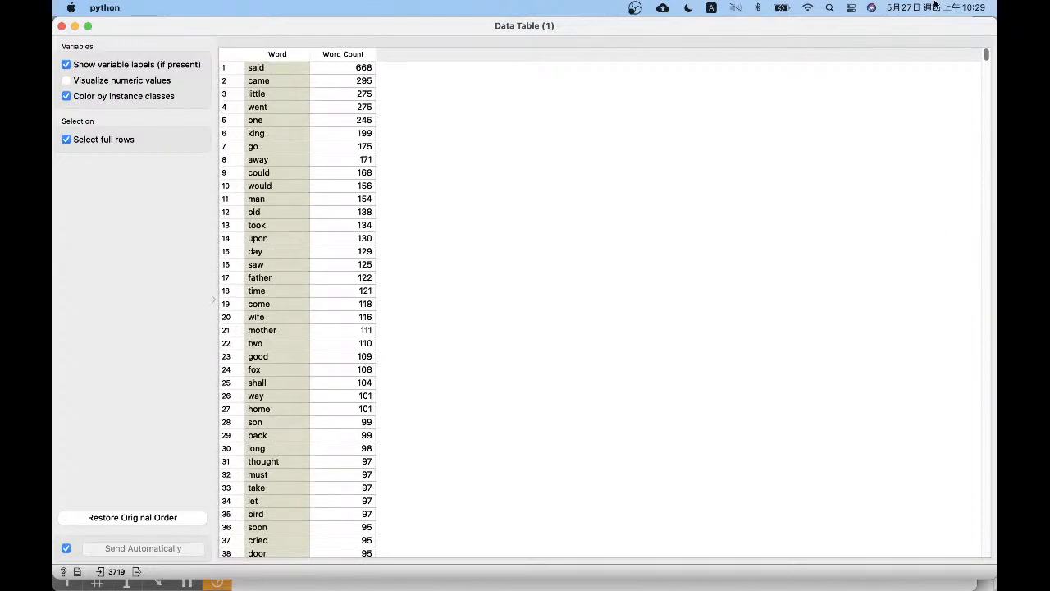
scroll(860, 256, down, 20)
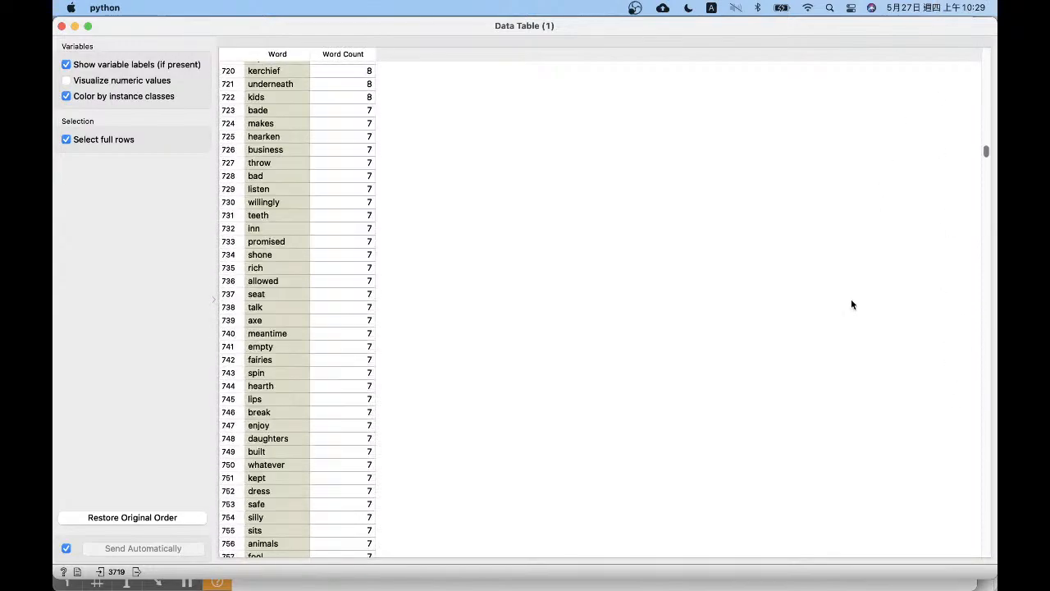
scroll(290, 248, up, 2)
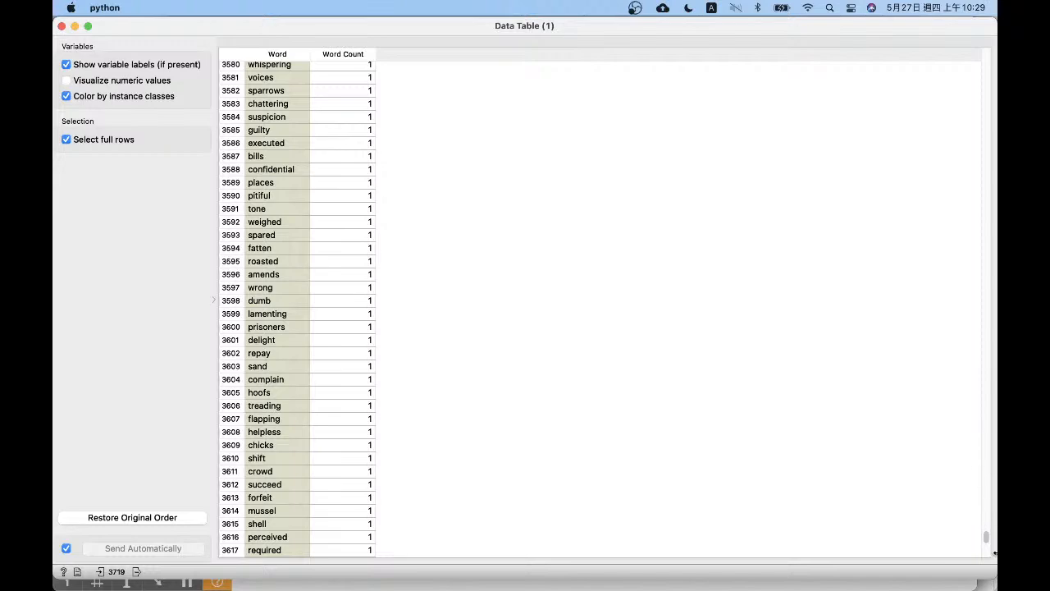
drag(988, 538, 988, 551)
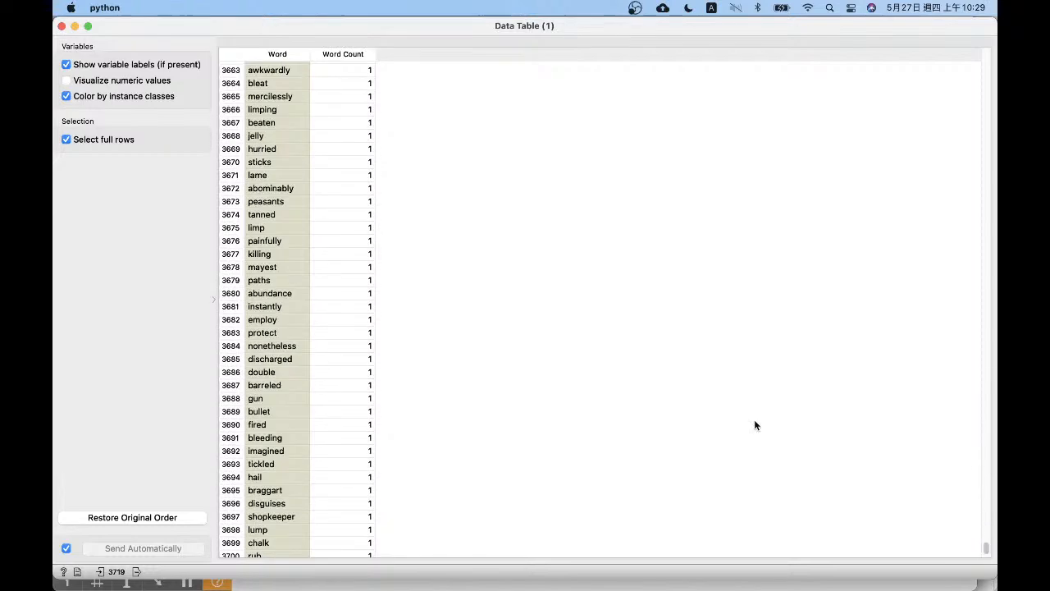
click(62, 25)
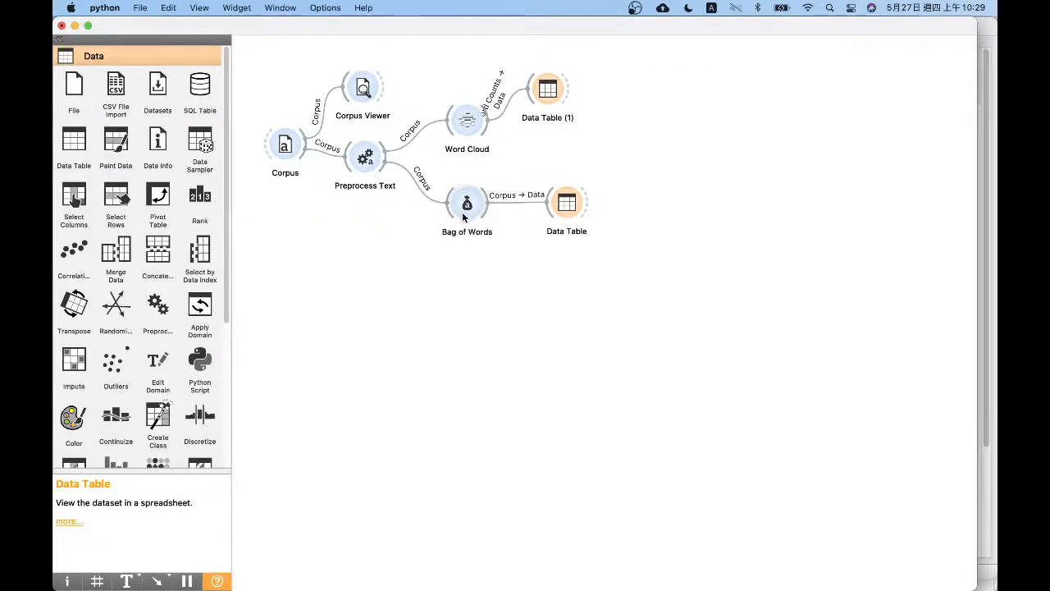
- Enable the Document frequency filter in Preprocess Text with the range 0.10 to 0.90
double_click(366, 158)
click(376, 378)
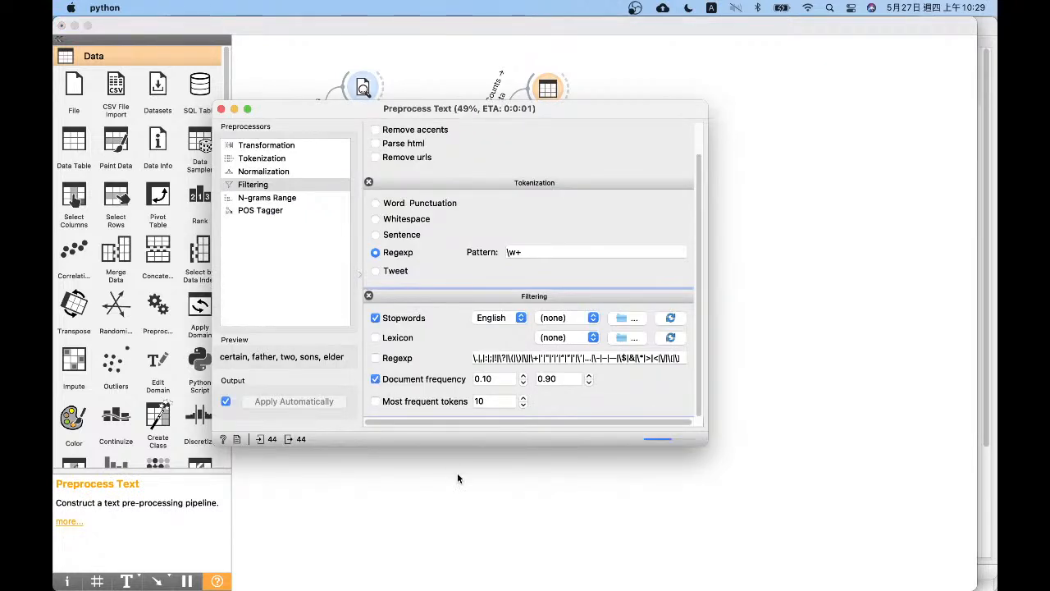
click(221, 109)
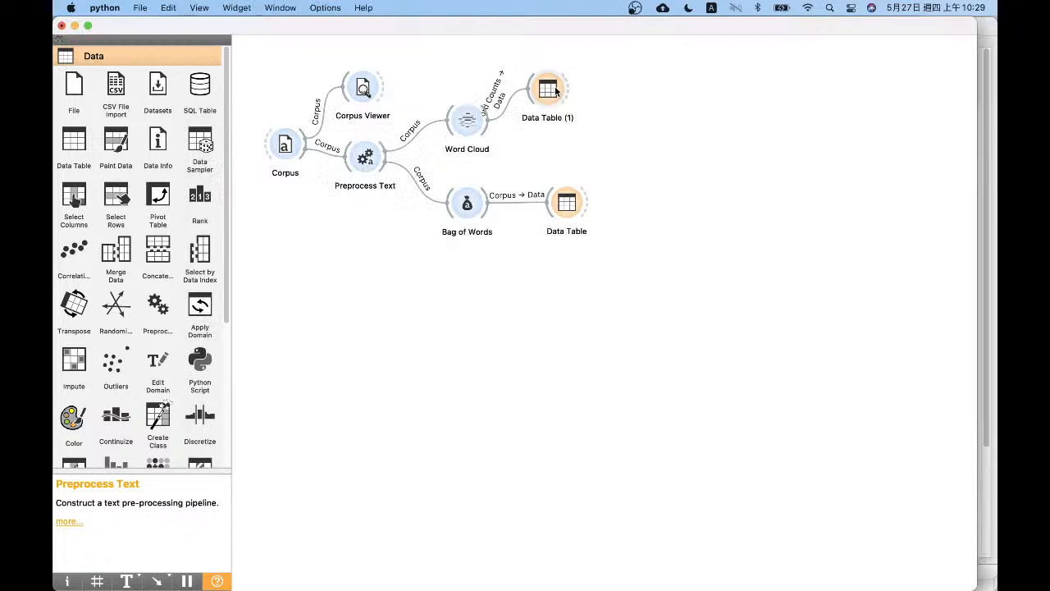
- Move Data Table (1) slightly farther from Word Cloud and review its filtered word counts through the end of the list
mouse_move(563, 97)
mouse_down()
mouse_move(600, 91)
mouse_move(579, 88)
mouse_up()
click(844, 141)
double_click(579, 87)
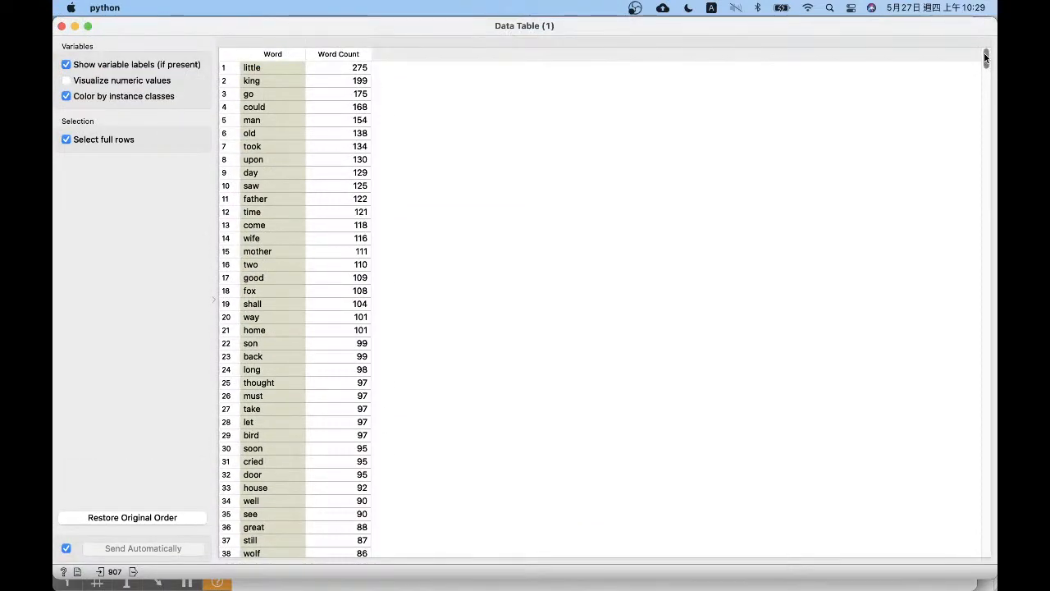
drag(985, 53, 990, 571)
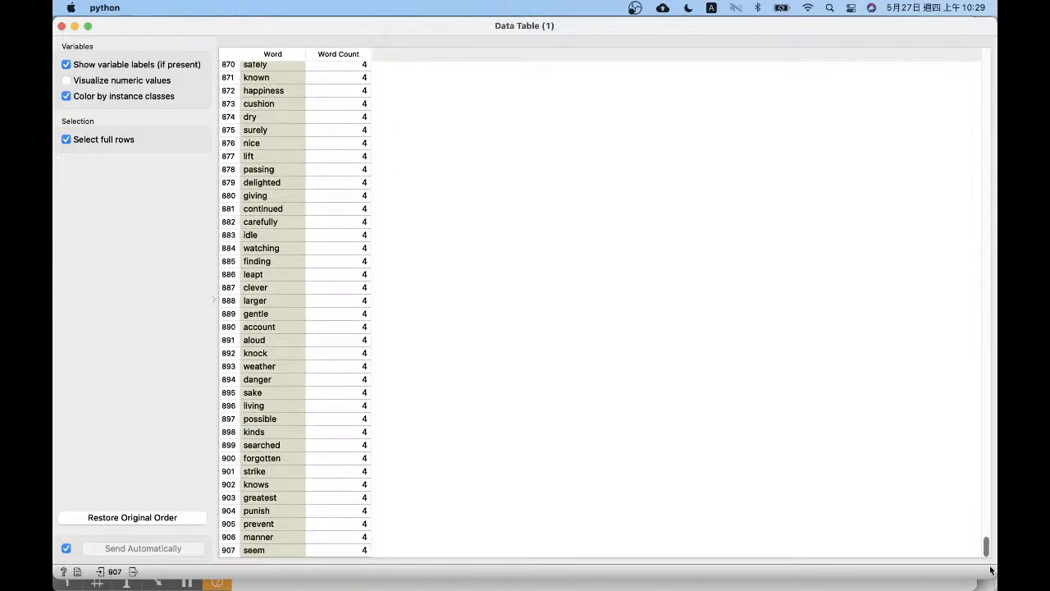
scroll(928, 230, up, 20)
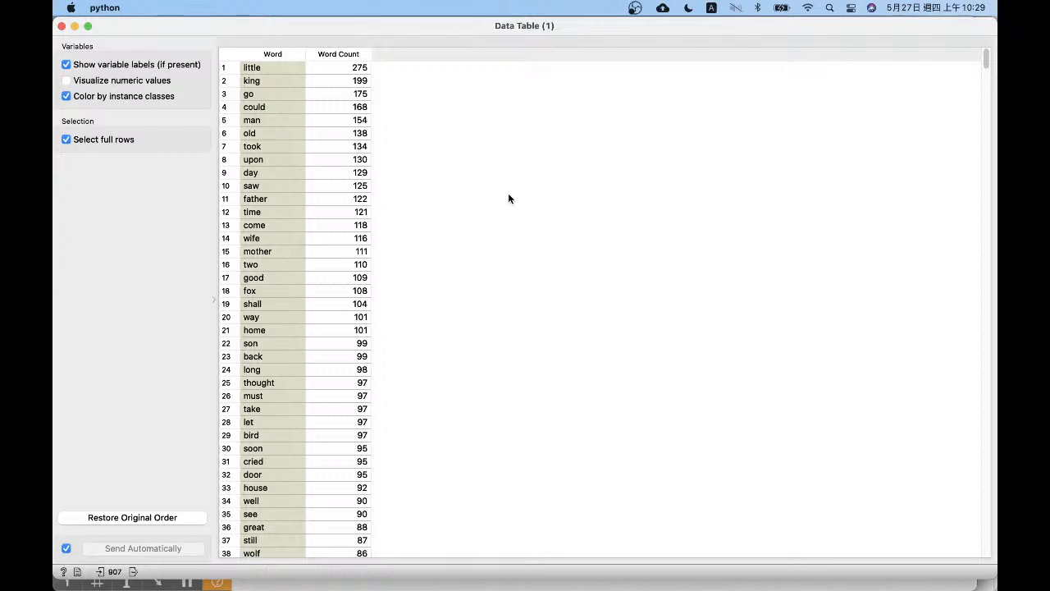
drag(988, 67, 969, 564)
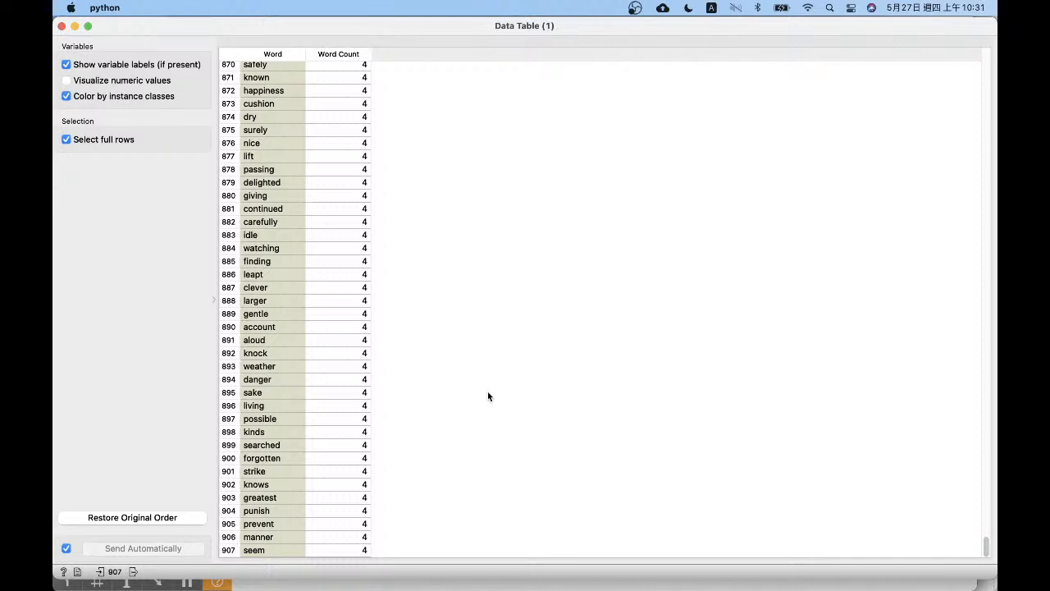
click(61, 26)
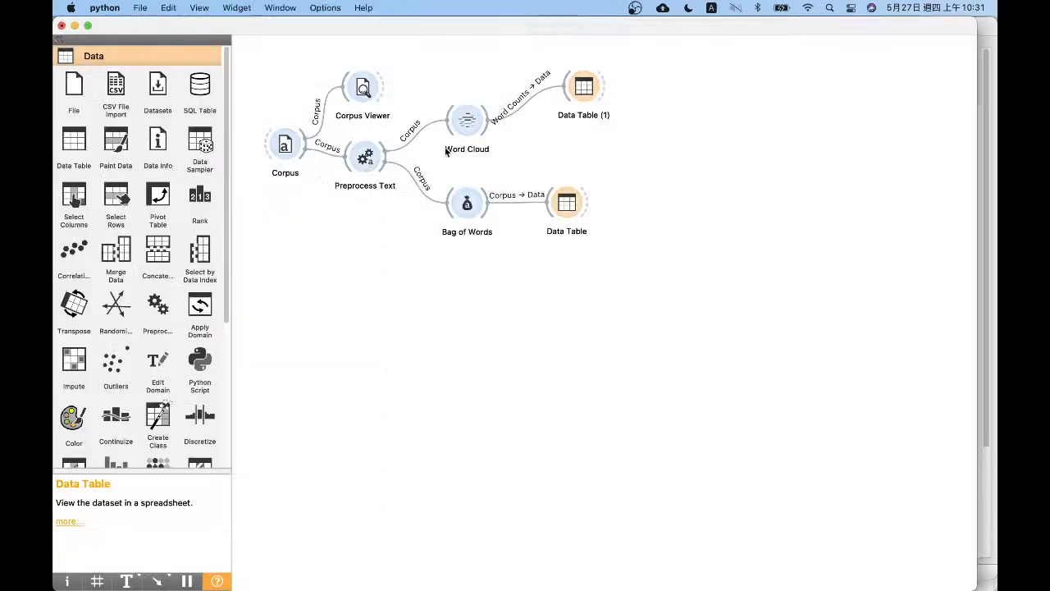
- Review the filtering settings in Preprocess Text and the resulting Bag of Words output in the Data Table
double_click(366, 156)
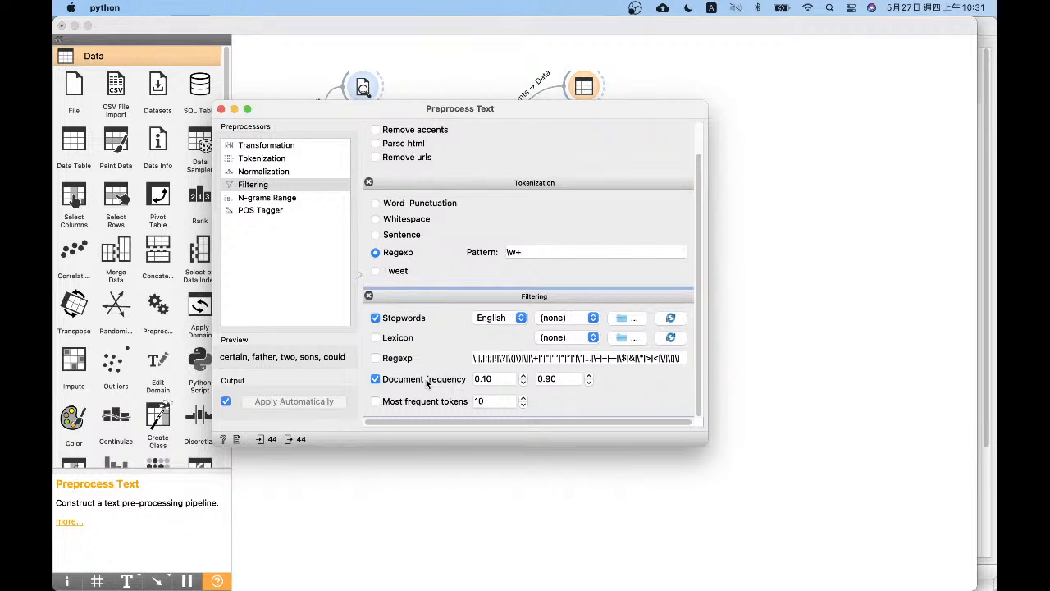
click(222, 109)
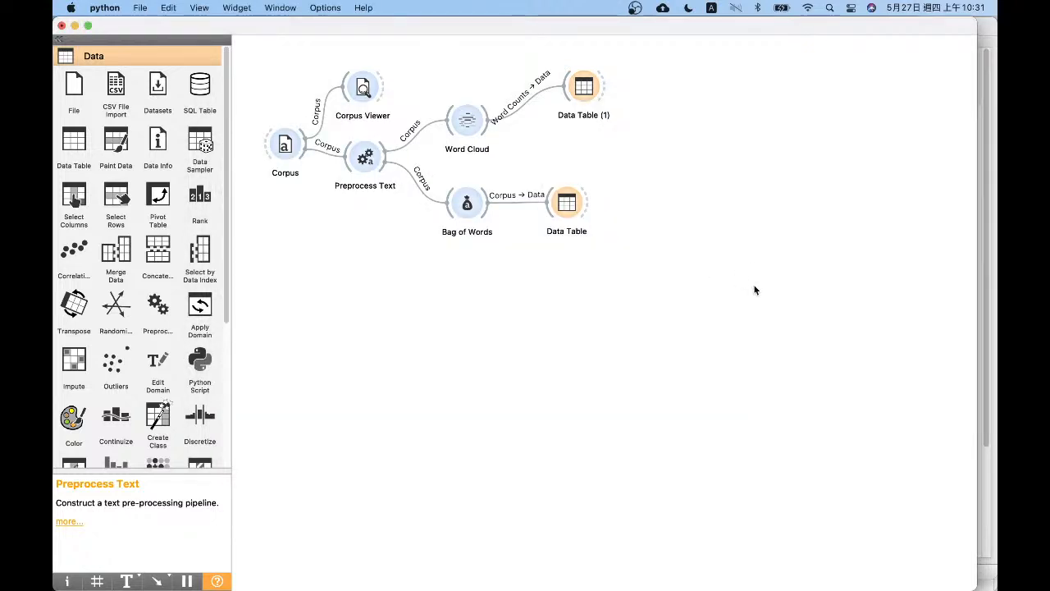
double_click(566, 201)
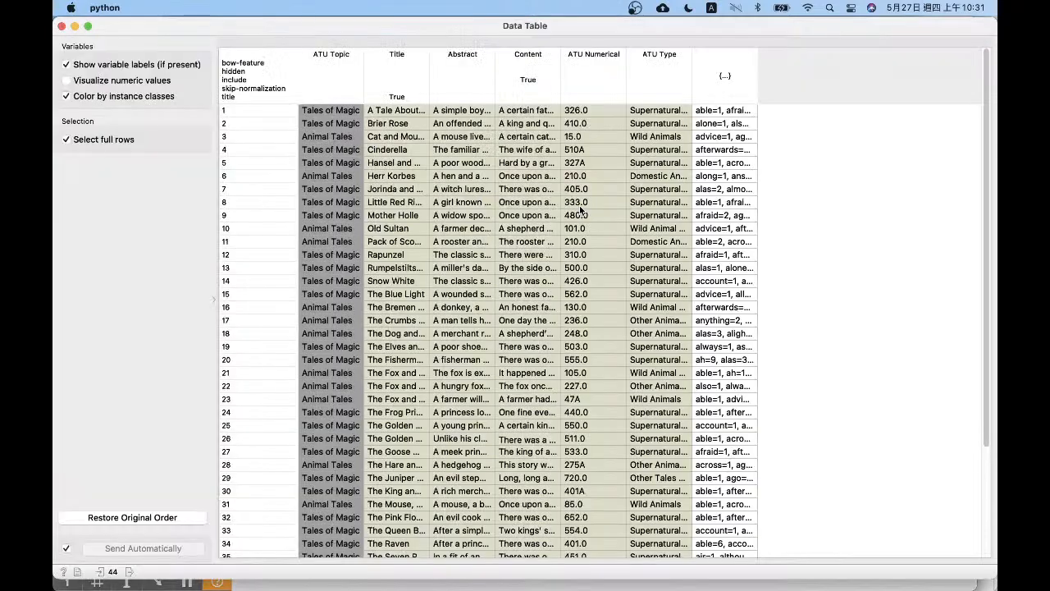
click(61, 26)
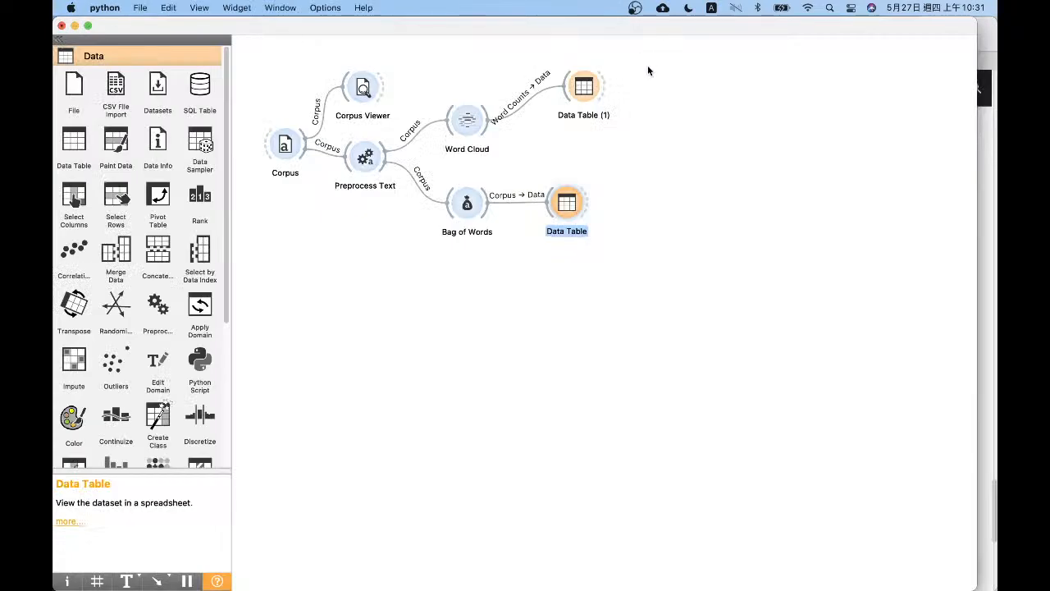
- Recheck the end of the filtered word list in Data Table (1)
double_click(579, 84)
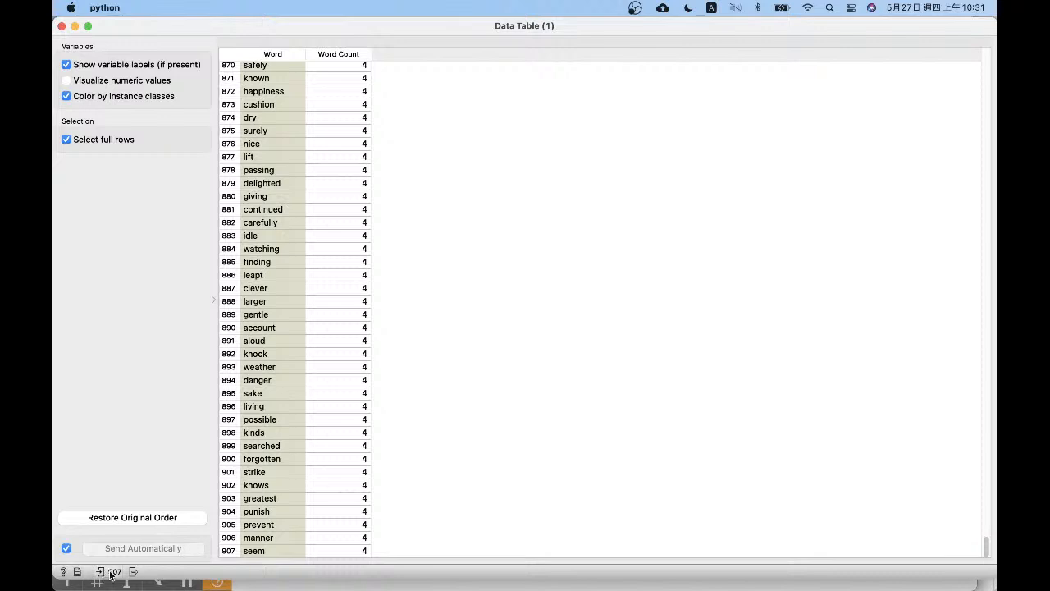
click(61, 26)
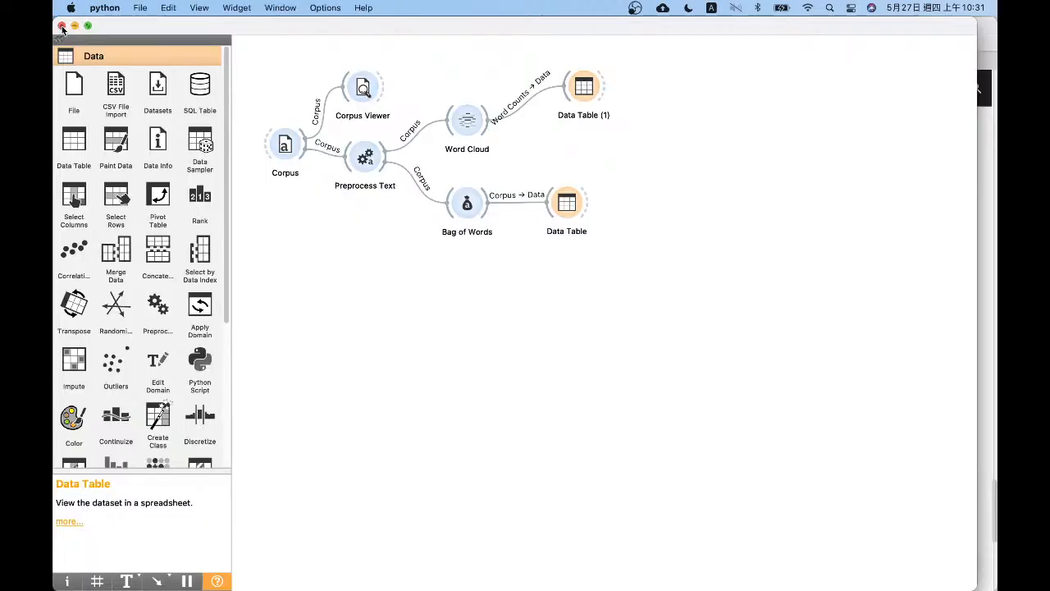
click(583, 197)
click(562, 206)
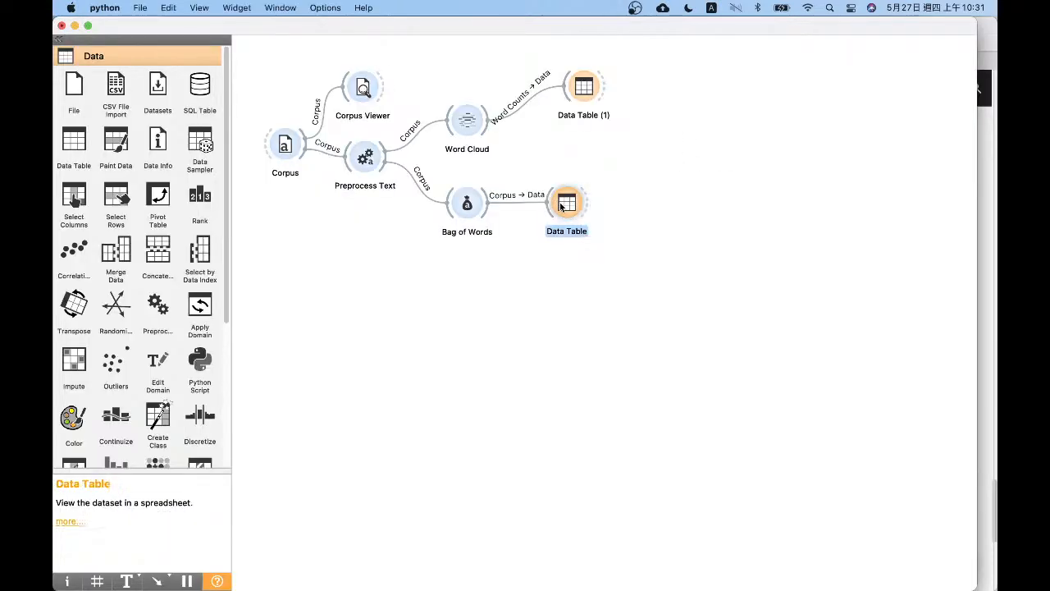
- Widen the word-feature column in the Bag of Words Data Table and inspect the word counts of the first tale
double_click(562, 206)
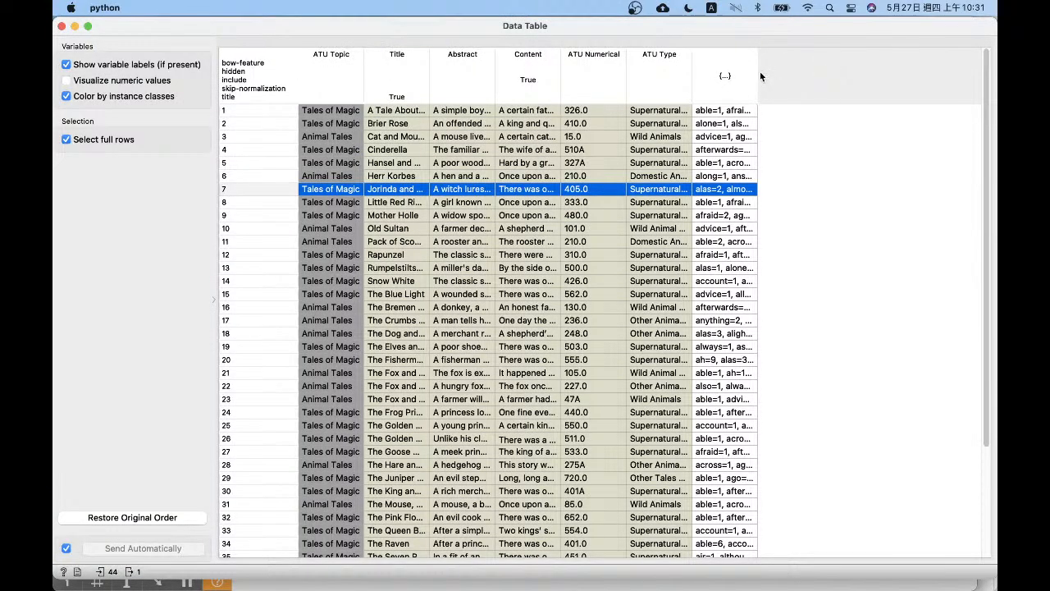
drag(757, 70, 970, 74)
click(835, 110)
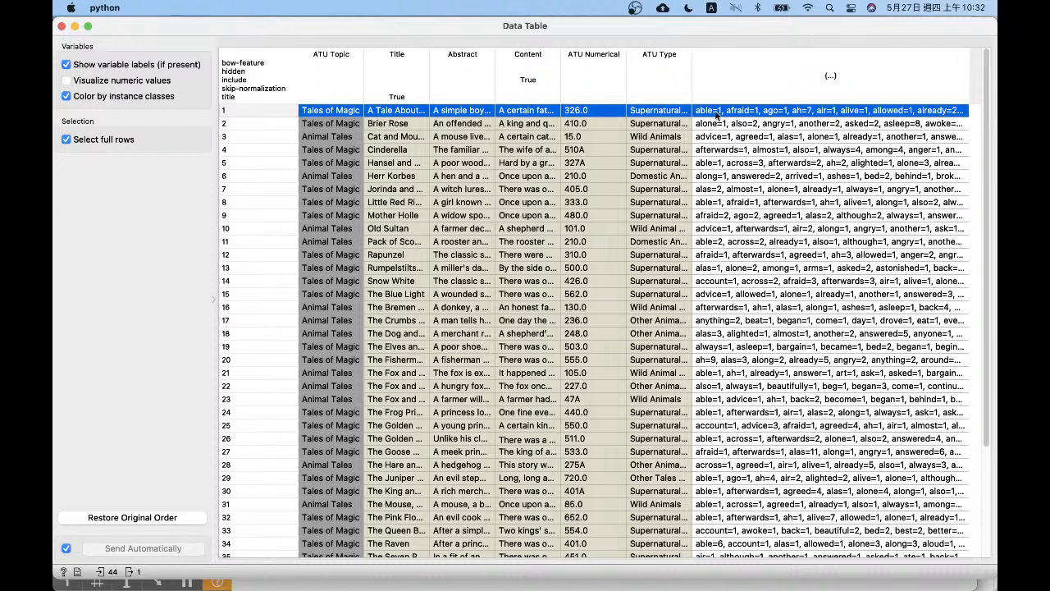
scroll(710, 119, down, 1)
scroll(713, 115, up, 1)
scroll(715, 112, up, 1)
scroll(796, 115, down, 1)
scroll(797, 115, up, 1)
click(61, 25)
- Look through the Text Mining widgets and consult the finished text.ows workflow, returning to the workflow under construction
drag(224, 187, 229, 558)
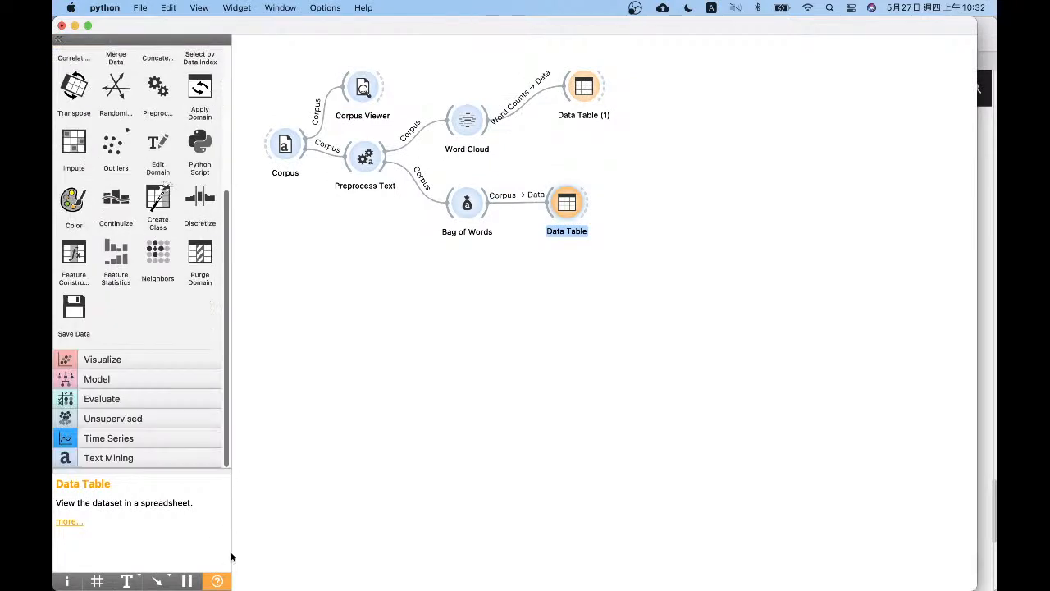
click(127, 459)
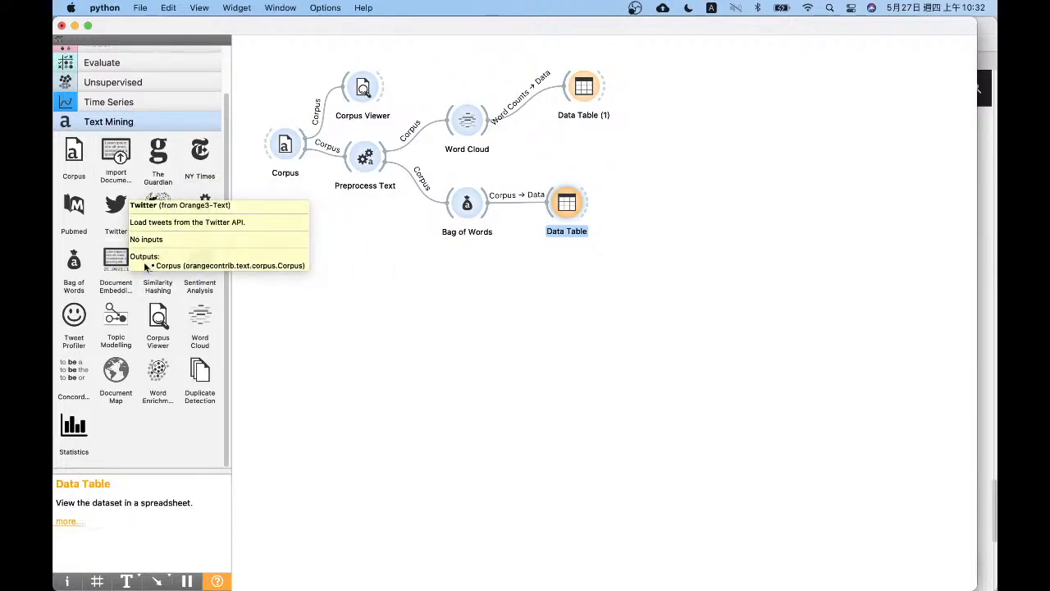
key(ctrl+Up)
click(586, 233)
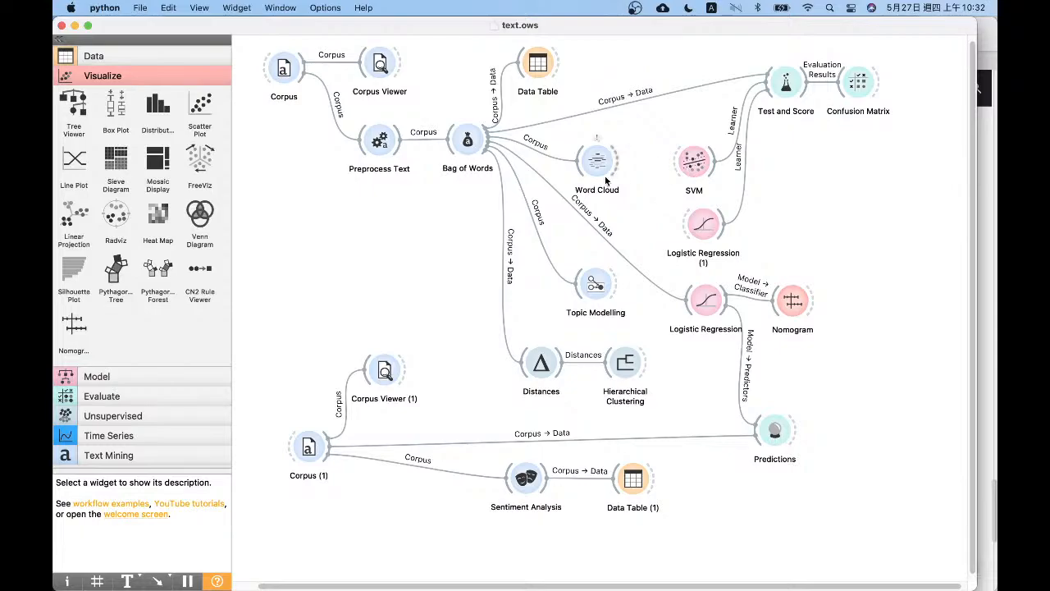
key(ctrl+Up)
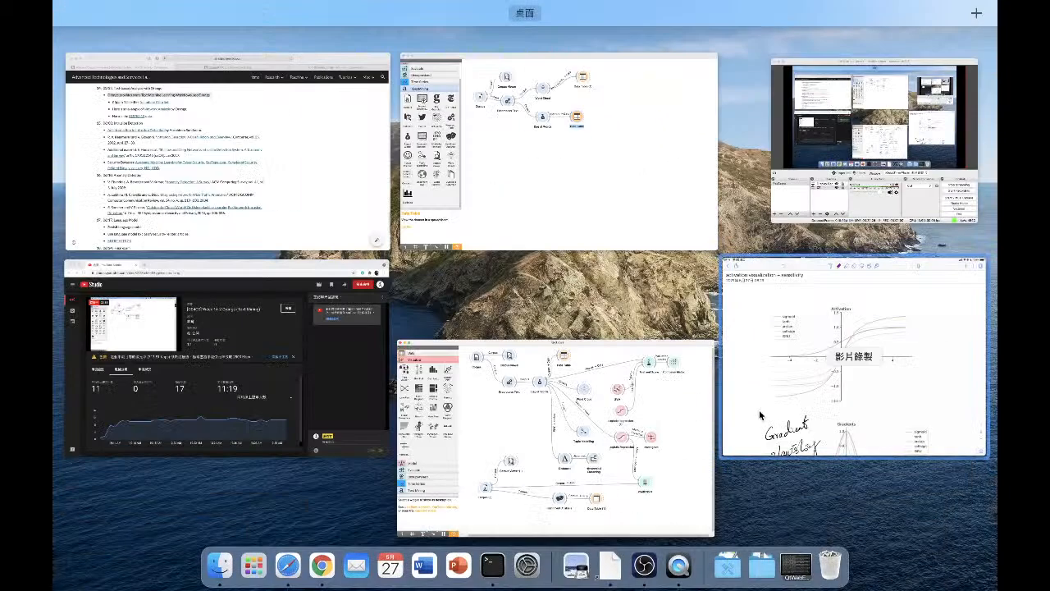
click(555, 435)
key(ctrl+Up)
click(533, 165)
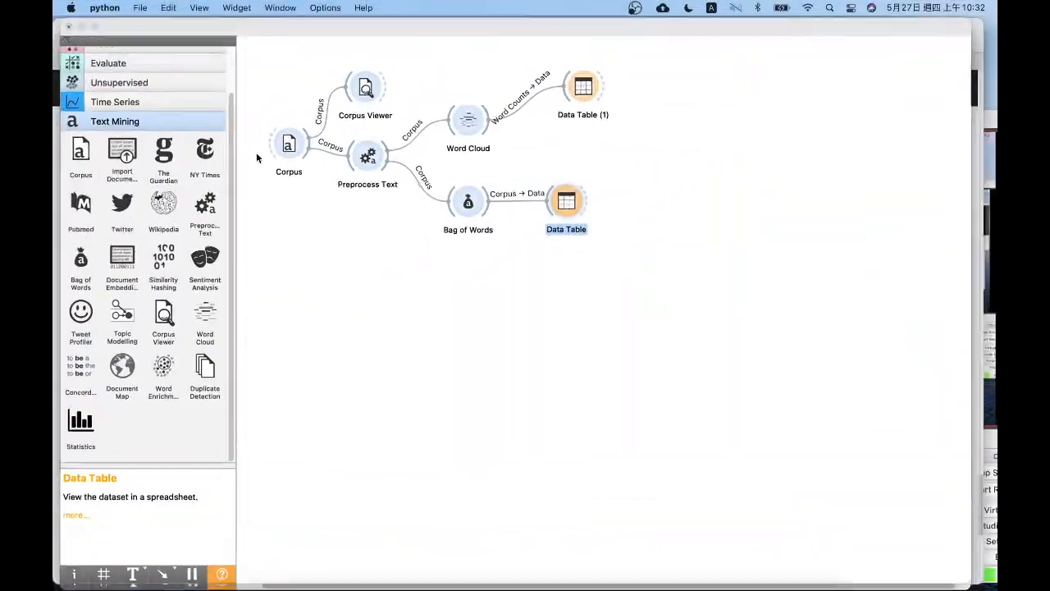
- Add a Logistic Regression widget fed by Bag of Words, moving Data Table up to make room for it
click(136, 63)
click(188, 76)
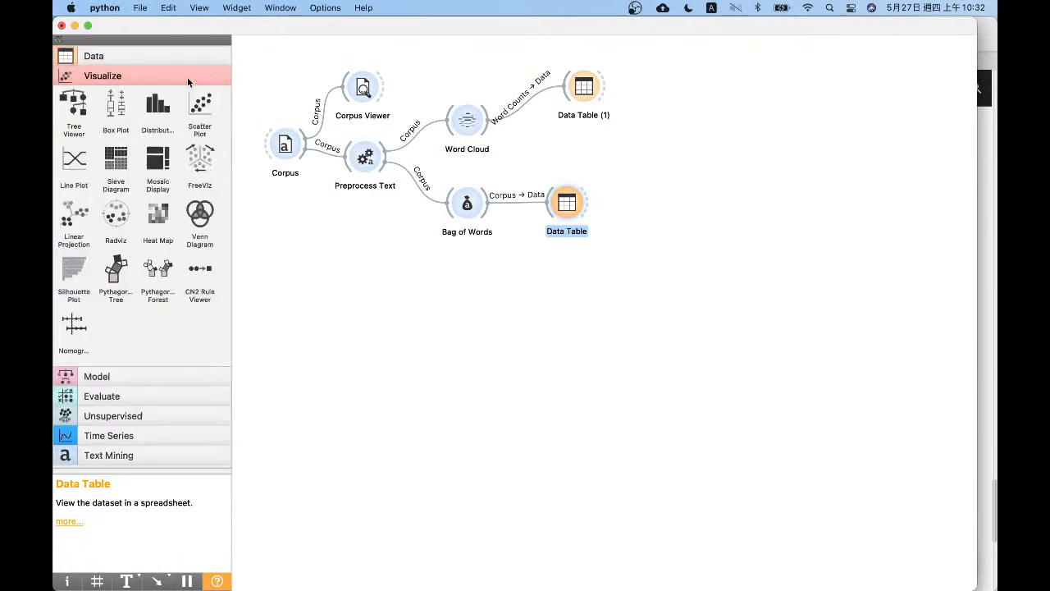
click(176, 376)
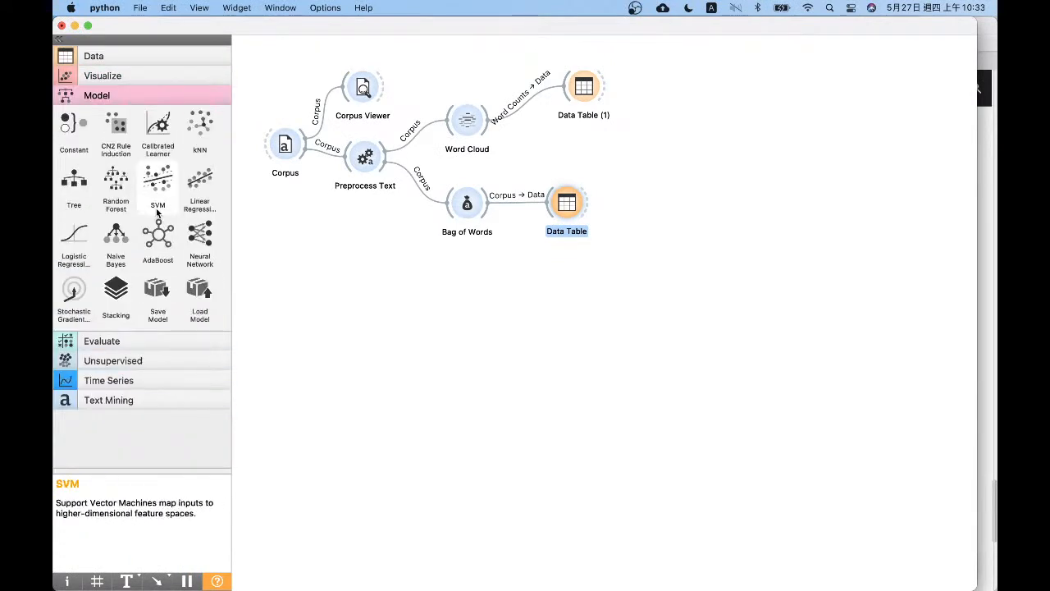
drag(69, 235, 697, 181)
drag(571, 210, 577, 162)
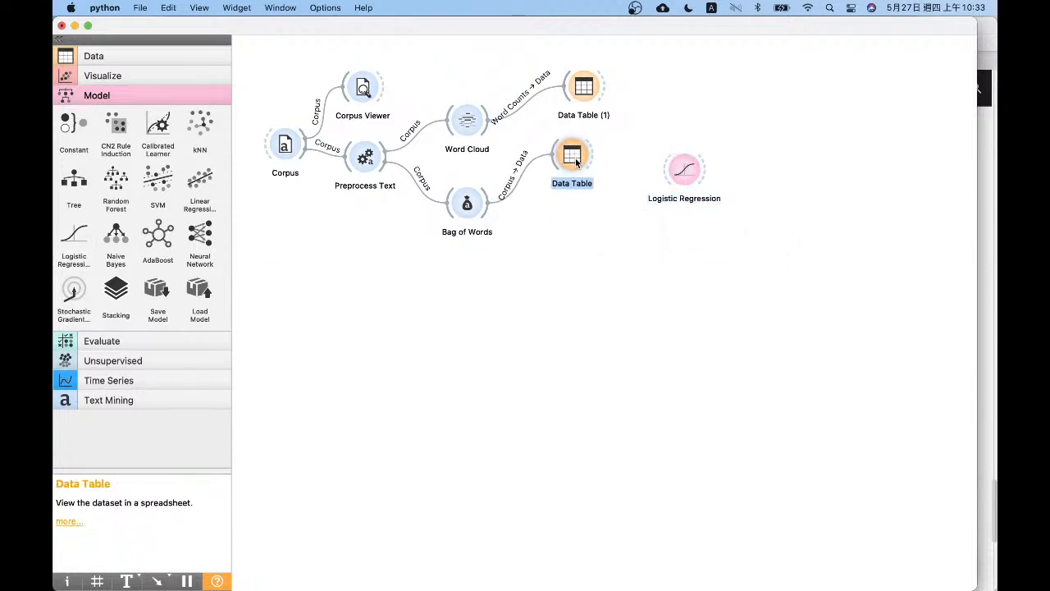
drag(693, 167, 675, 216)
drag(486, 207, 666, 219)
- Examine the tales' word features and ATU Topic labels in the Bag of Words Data Table
click(573, 154)
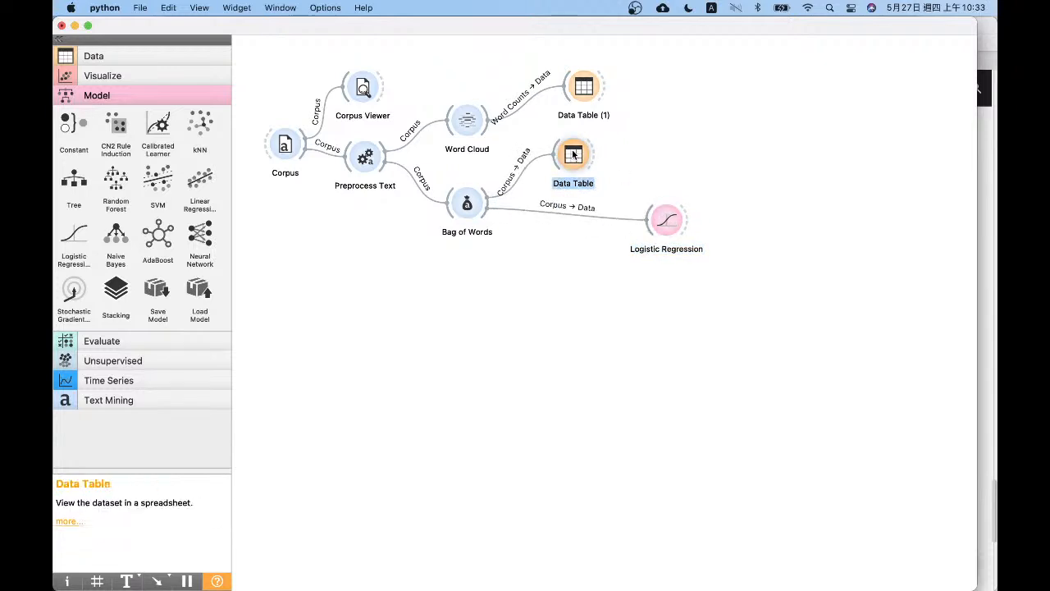
double_click(573, 154)
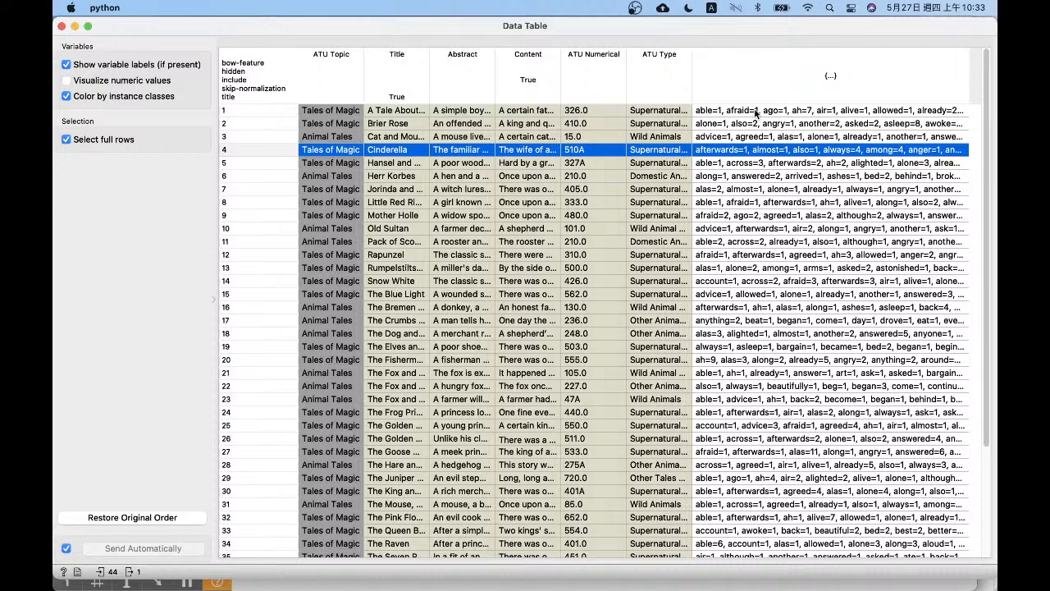
click(62, 25)
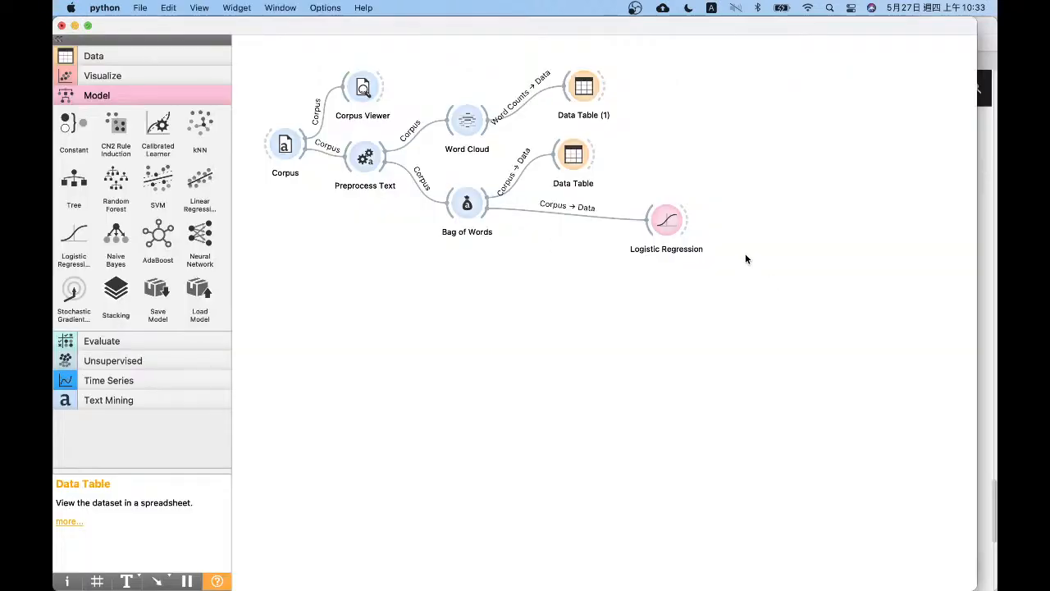
- Check the text.ows reference workflow again and delete the Logistic Regression widget linked to Bag of Words
drag(669, 229, 627, 226)
click(700, 224)
key(ctrl+Up)
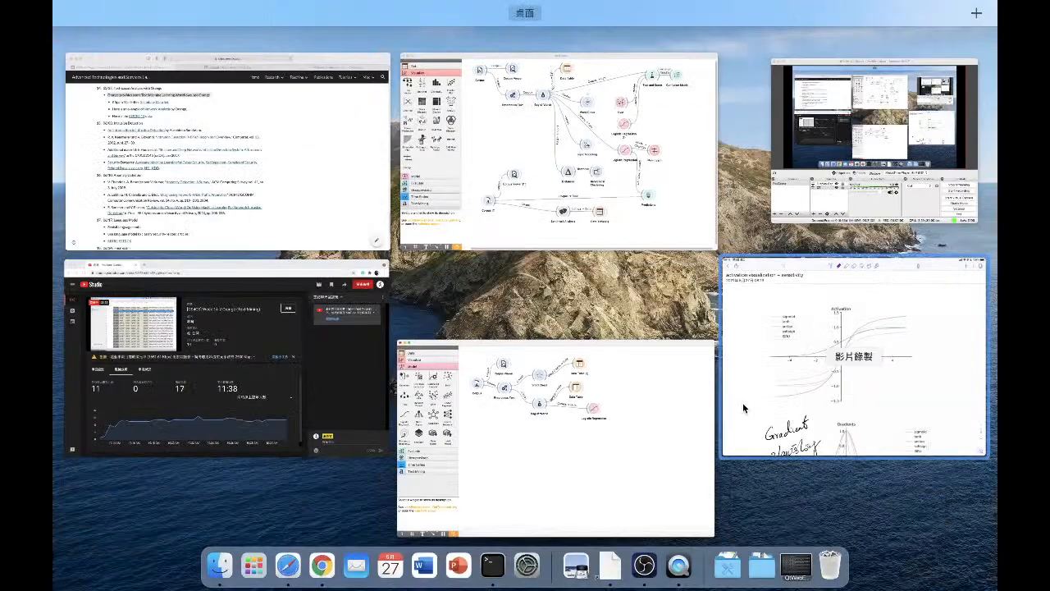
click(623, 378)
click(627, 214)
key(Delete)
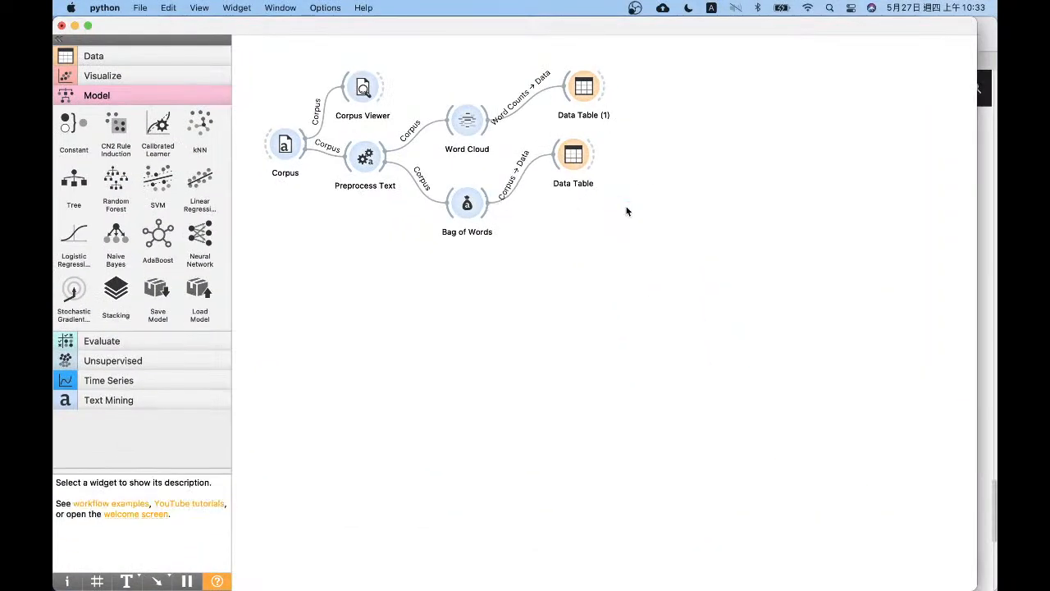
- Add Test and Score, Logistic Regression and SVM widgets to the canvas, with SVM below Logistic Regression
click(163, 341)
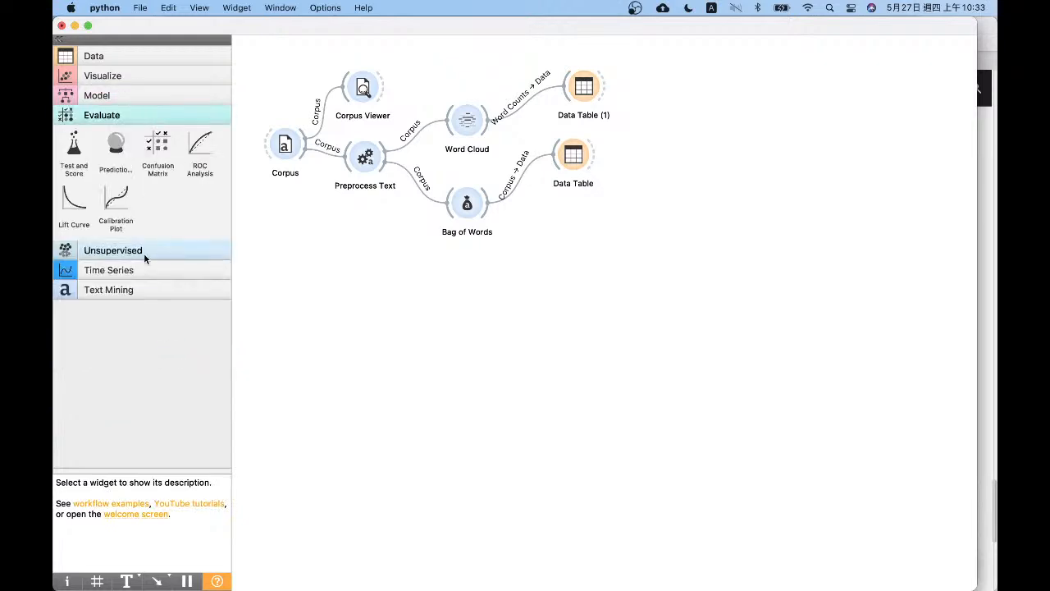
drag(74, 148, 740, 165)
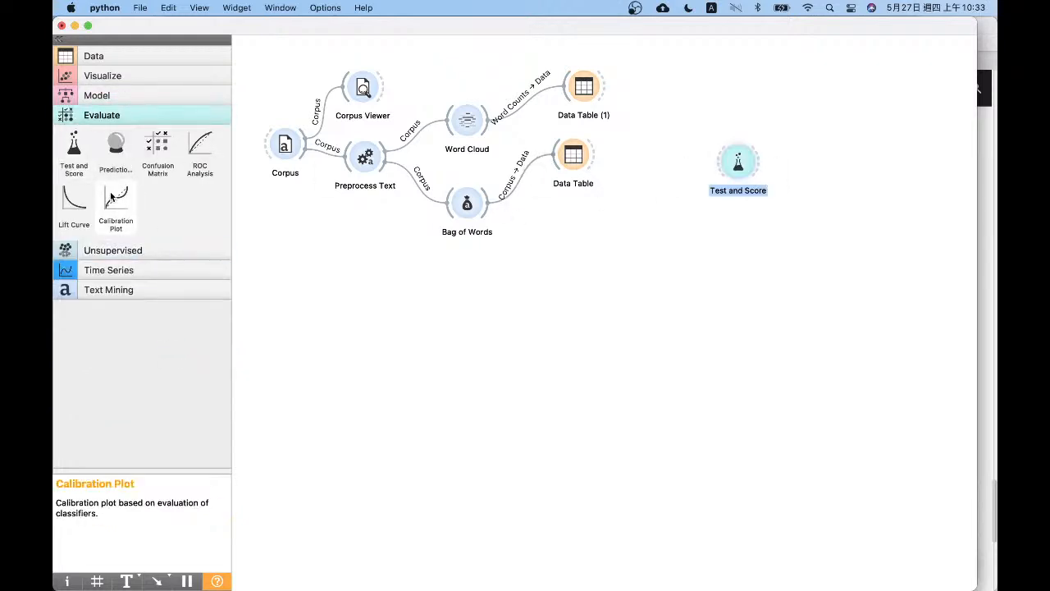
click(138, 89)
drag(82, 267, 661, 259)
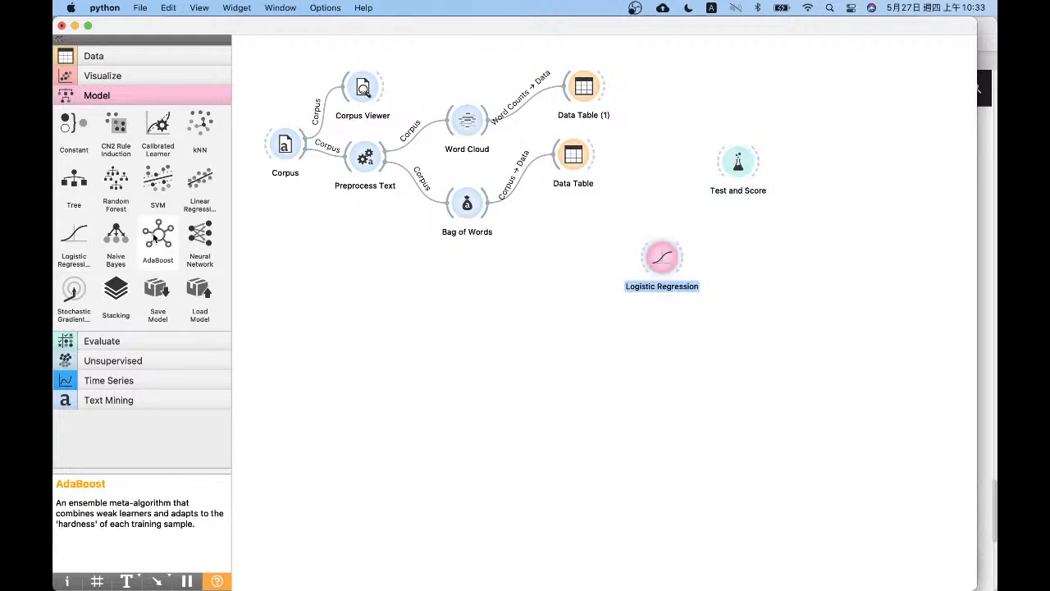
drag(156, 189, 655, 332)
drag(659, 264, 653, 260)
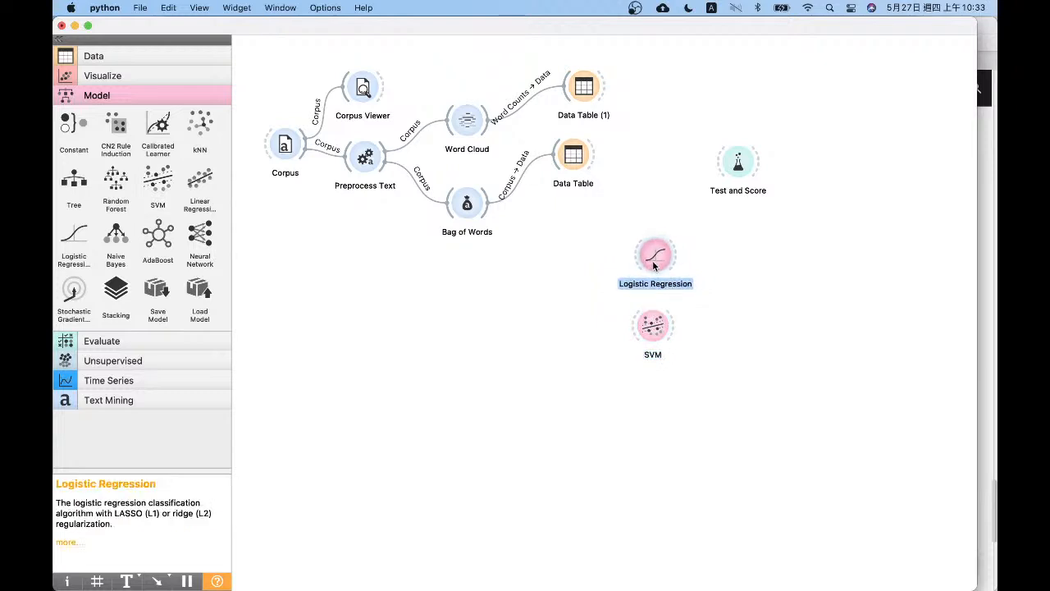
drag(653, 329, 661, 328)
- Connect Logistic Regression, SVM and the Bag of Words corpus to Test and Score, aligning SVM under Logistic Regression
drag(739, 164, 762, 187)
drag(675, 252, 752, 184)
drag(681, 324, 754, 181)
drag(484, 213, 749, 185)
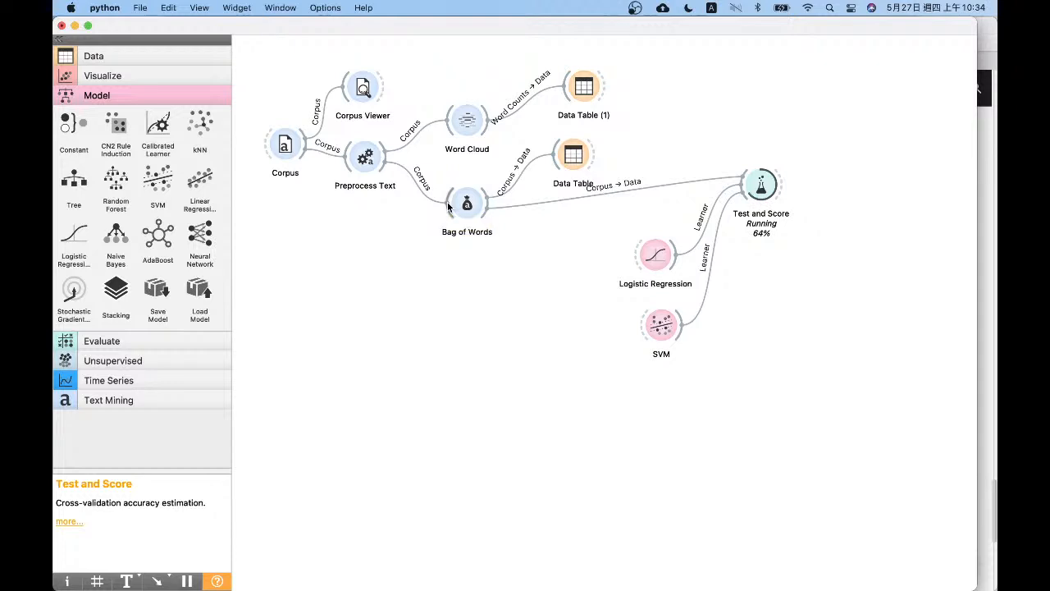
drag(658, 338, 650, 338)
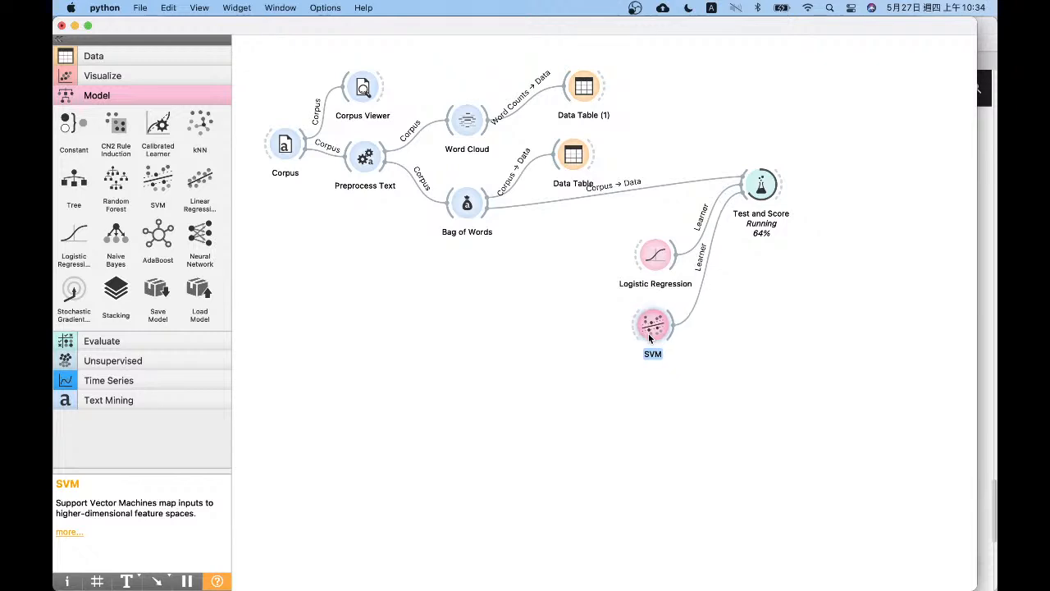
click(693, 338)
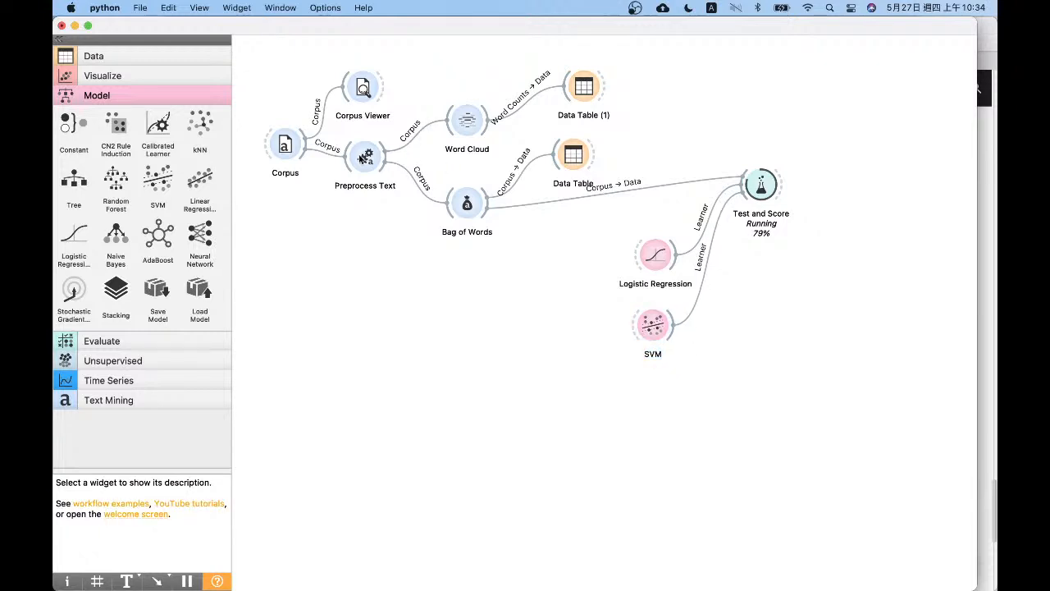
- Check the corpus file and its used text features in the Corpus widget
click(283, 144)
double_click(280, 141)
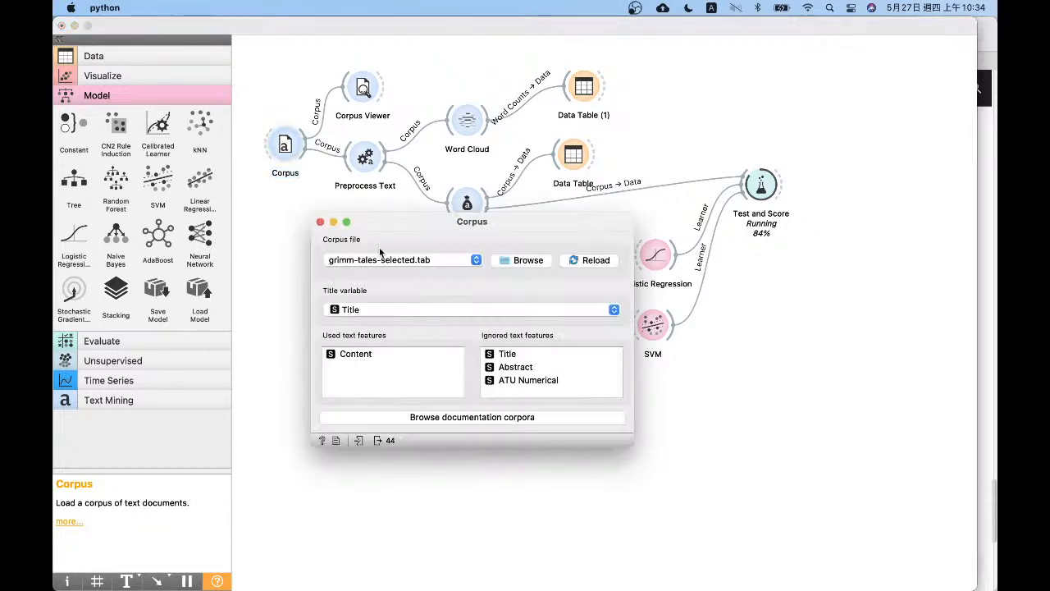
click(320, 221)
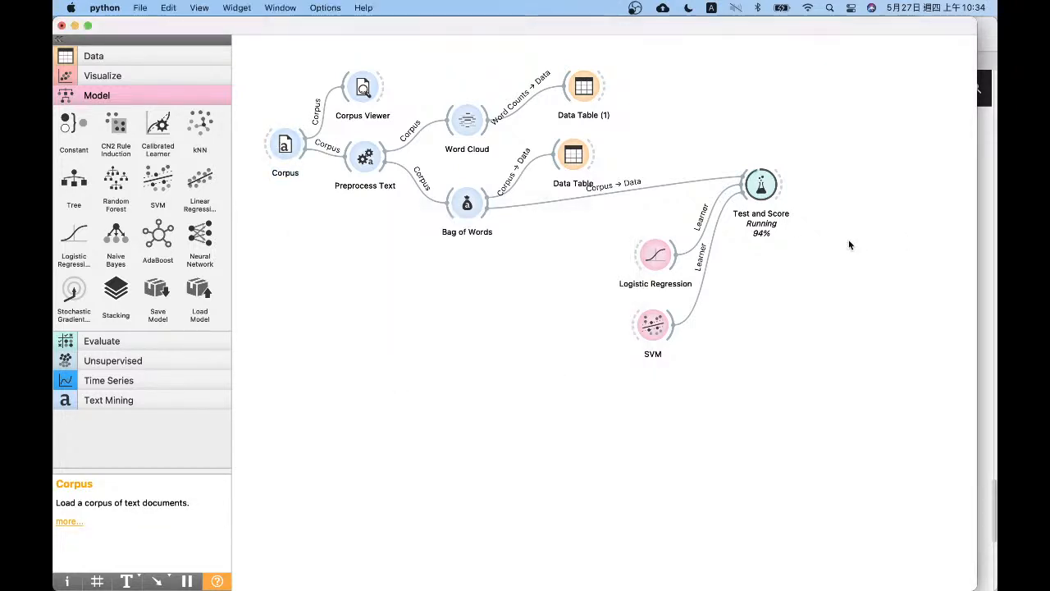
- Add a Confusion Matrix widget receiving the evaluation results from Test and Score
click(136, 341)
drag(161, 149, 833, 182)
- Compare the Logistic Regression and SVM scores in Test and Score, sorting the models by descending CA
double_click(762, 189)
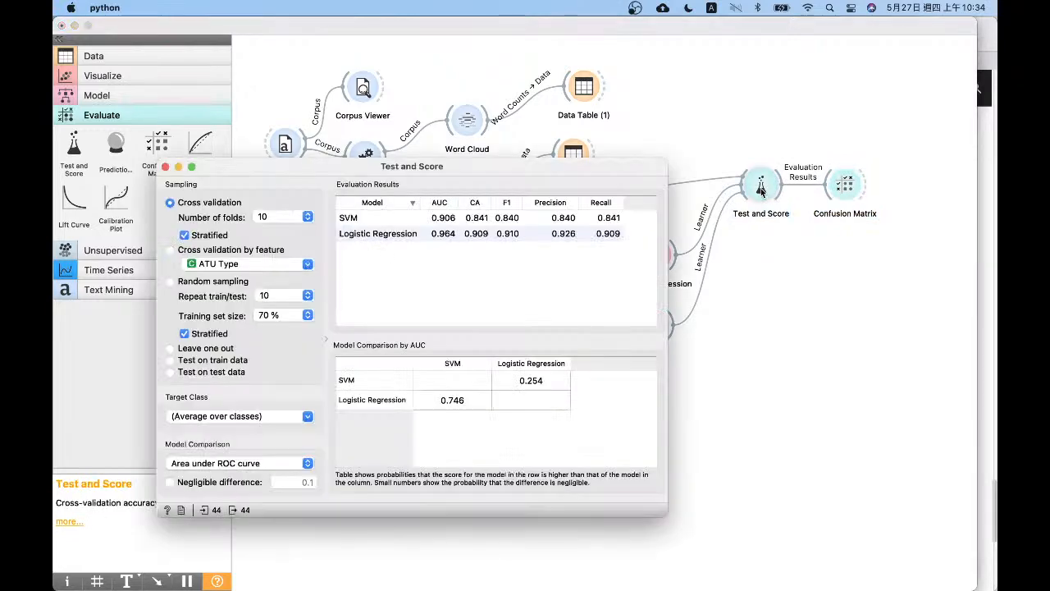
drag(539, 169, 502, 171)
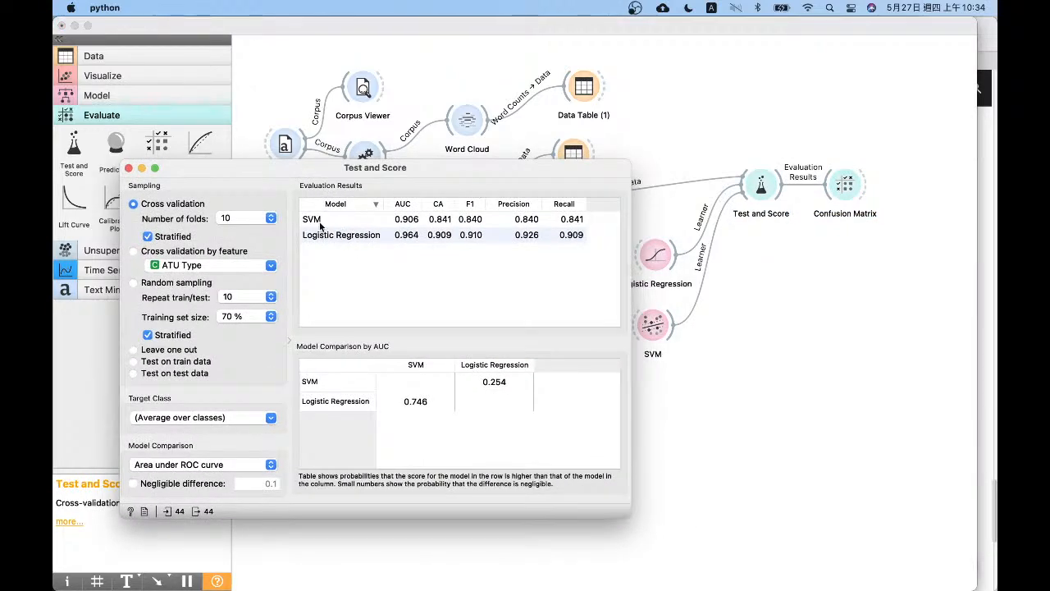
click(441, 207)
click(441, 207)
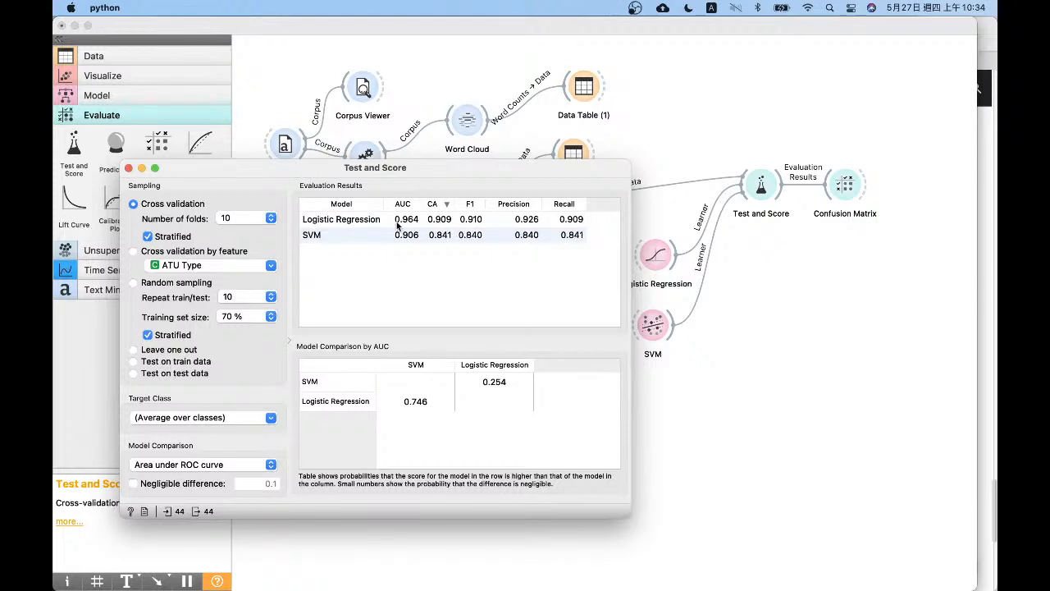
click(367, 221)
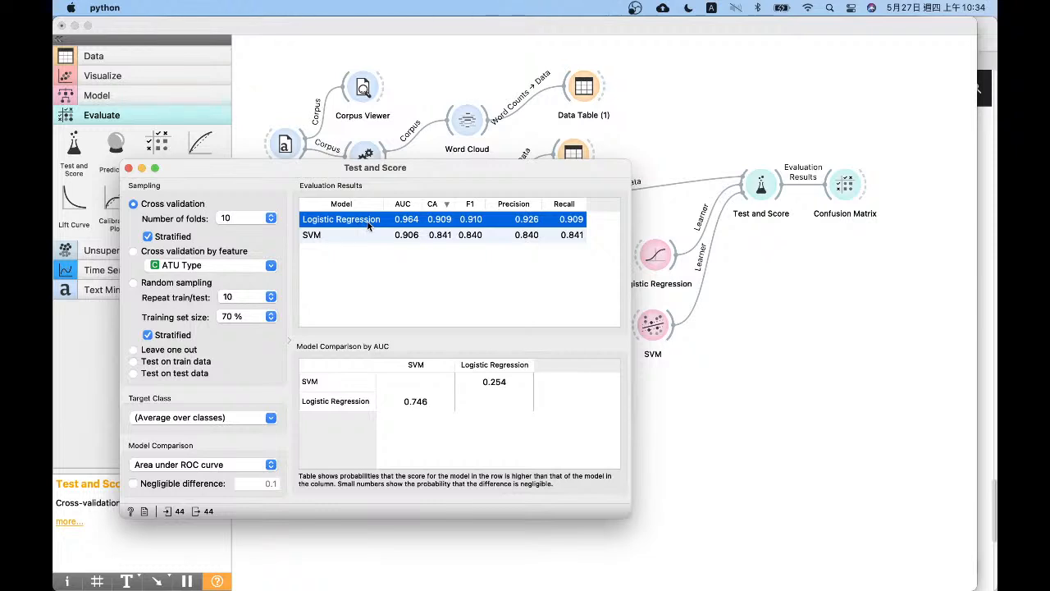
click(437, 235)
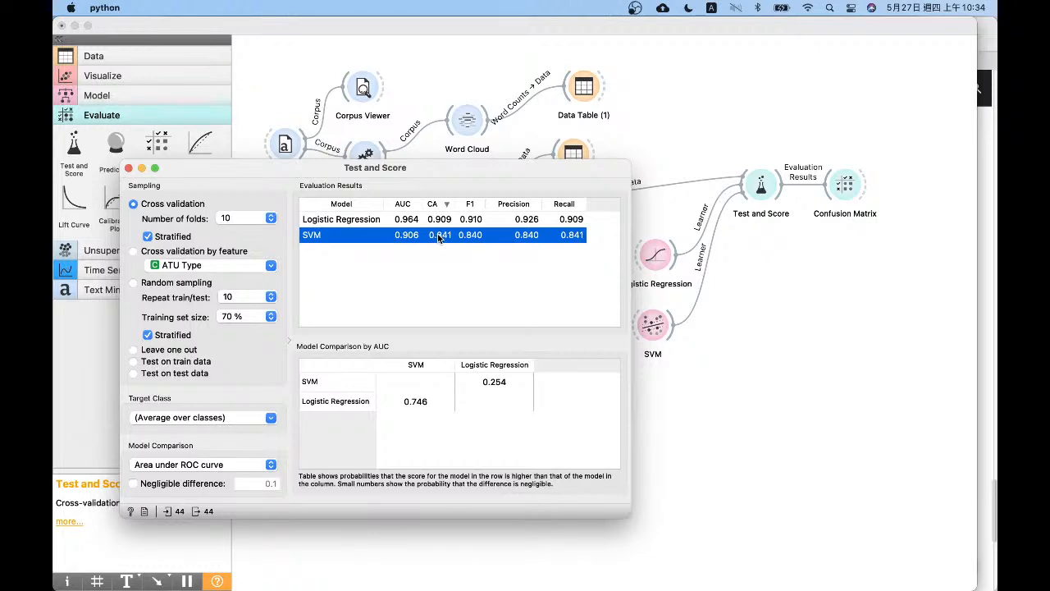
click(128, 168)
- Examine the Confusion Matrix for Logistic Regression
double_click(845, 186)
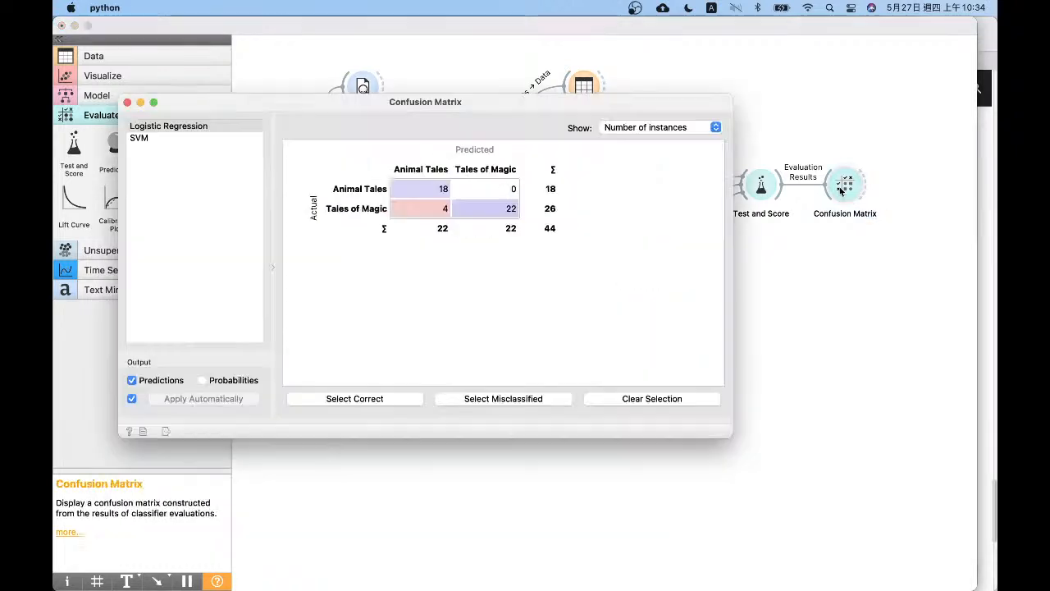
drag(526, 103, 513, 163)
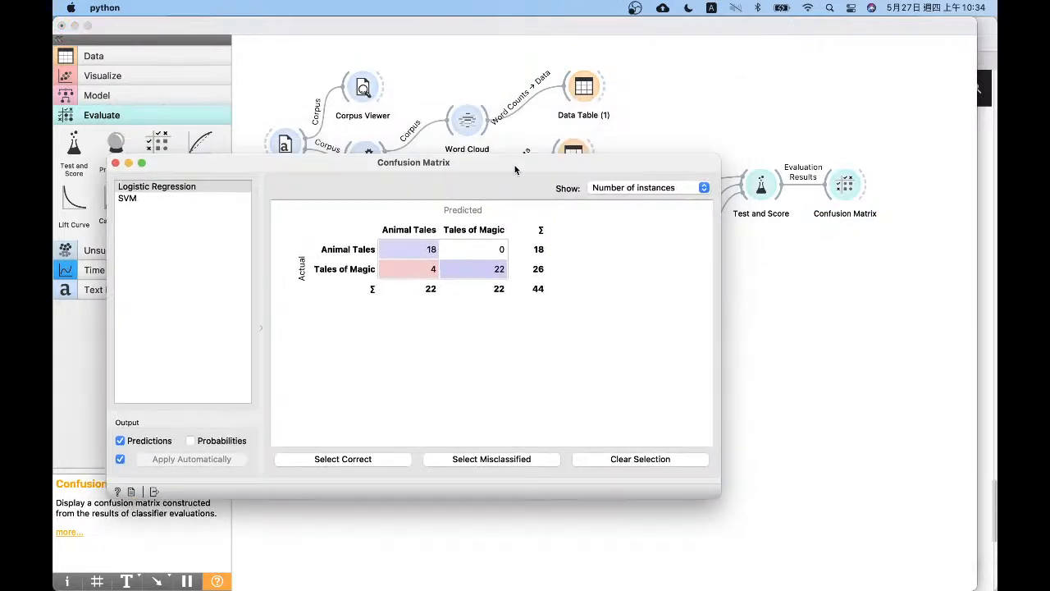
click(136, 186)
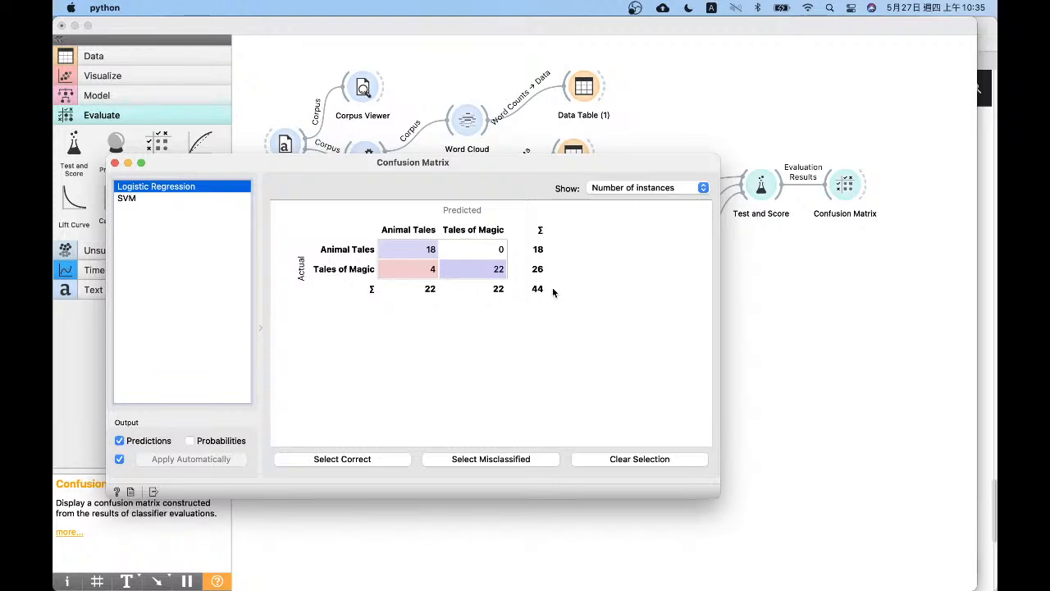
- Inspect the correctly classified and misclassified cells of the Logistic Regression confusion matrix
click(427, 254)
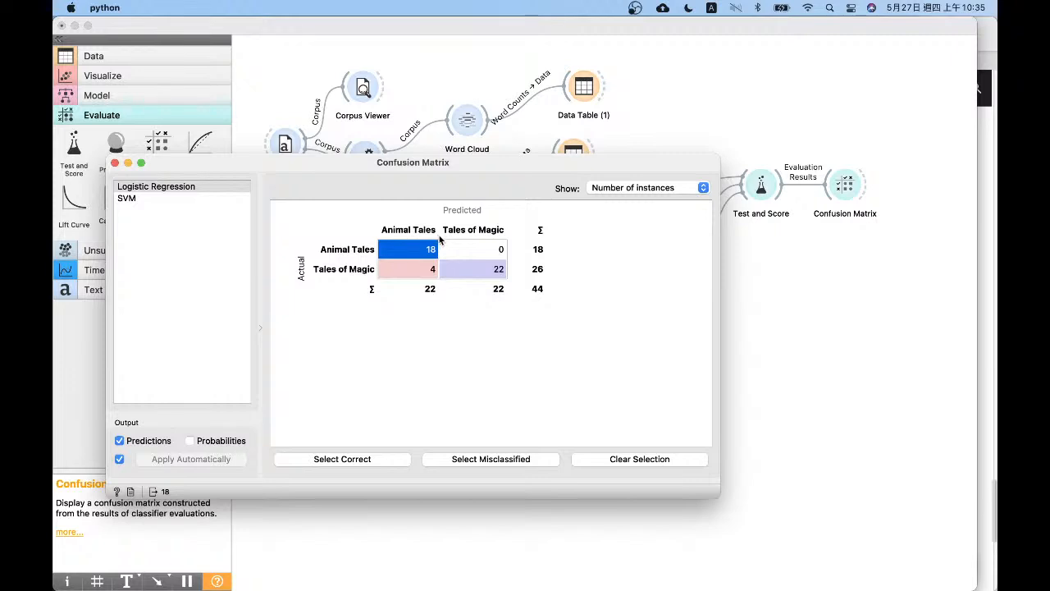
click(477, 256)
click(479, 268)
click(418, 271)
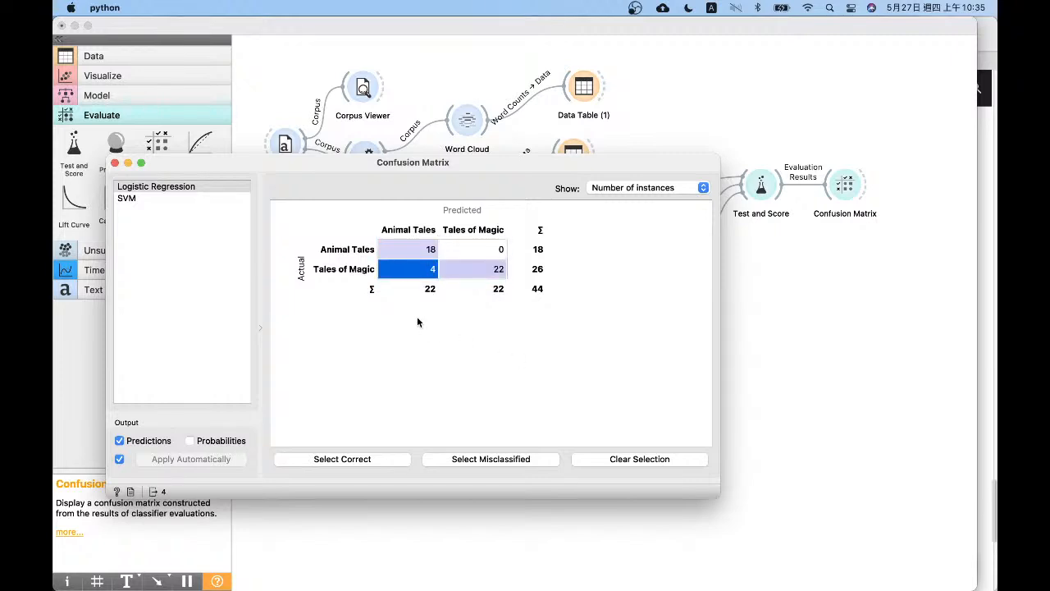
- Switch the Confusion Matrix to SVM and compare its two misclassified cells
click(155, 198)
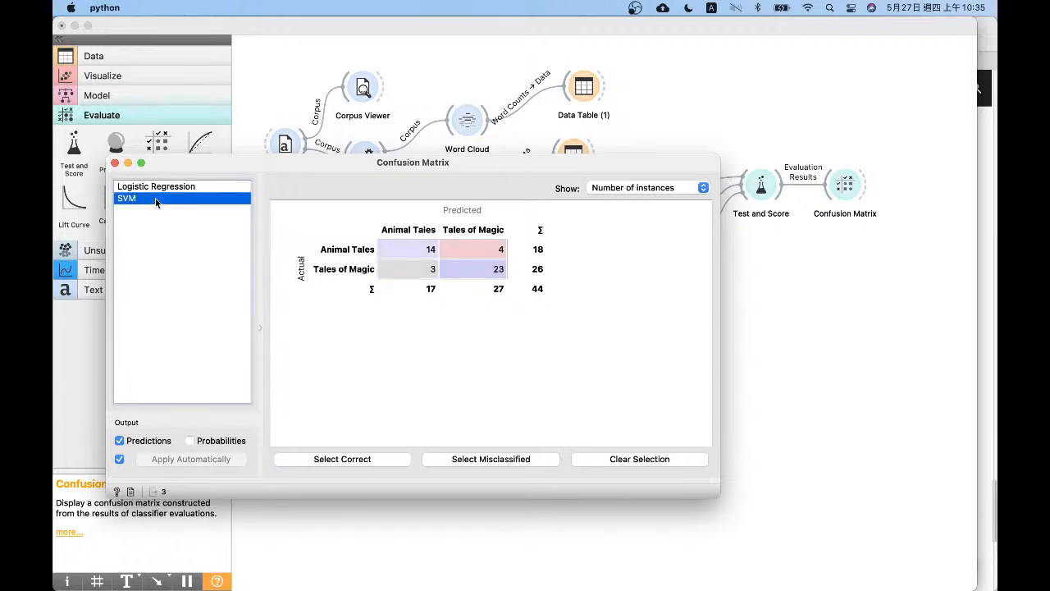
click(495, 256)
click(431, 273)
click(478, 253)
click(413, 271)
click(467, 253)
click(423, 271)
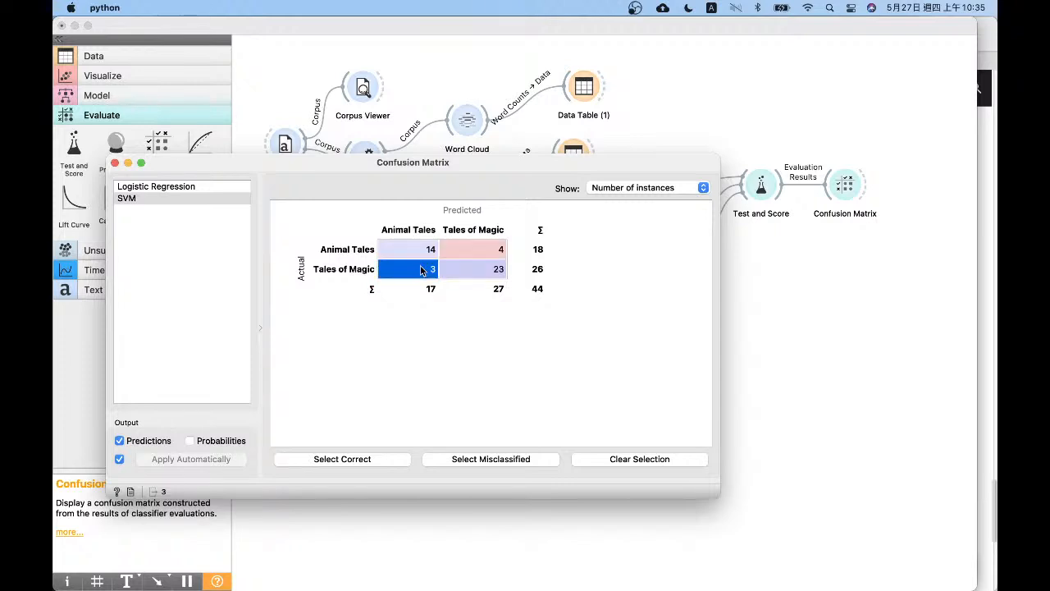
click(462, 255)
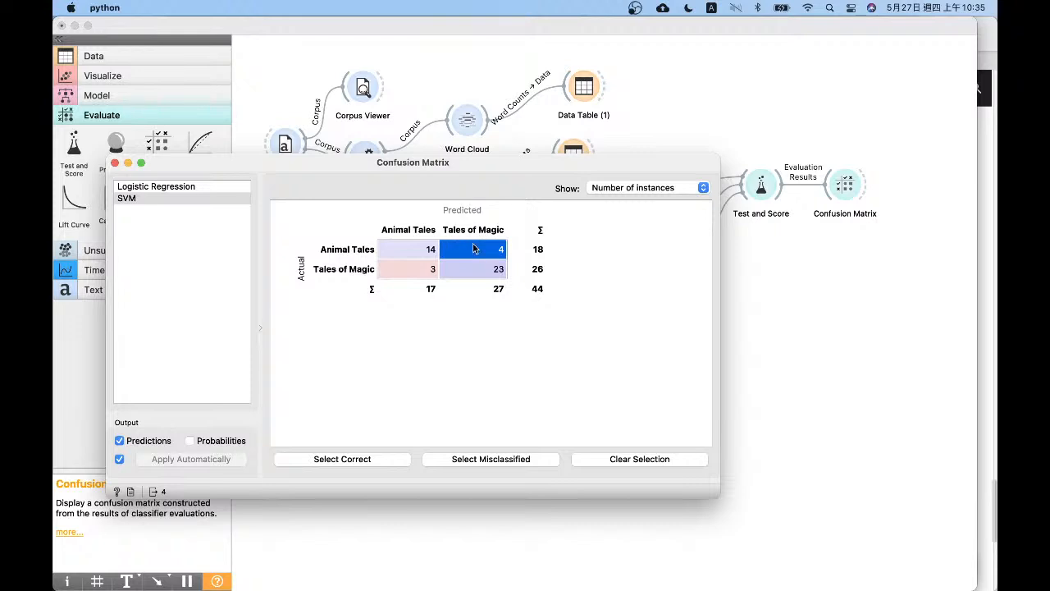
click(115, 163)
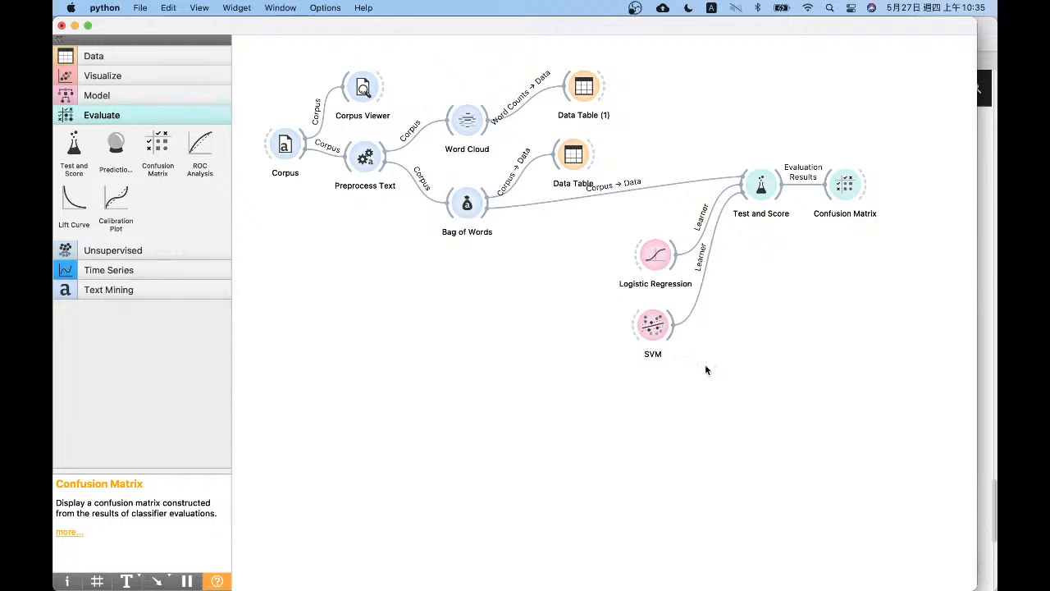
- Select the Tales of Magic that SVM predicted as Animal Tales in the Confusion Matrix and close the widget
double_click(845, 185)
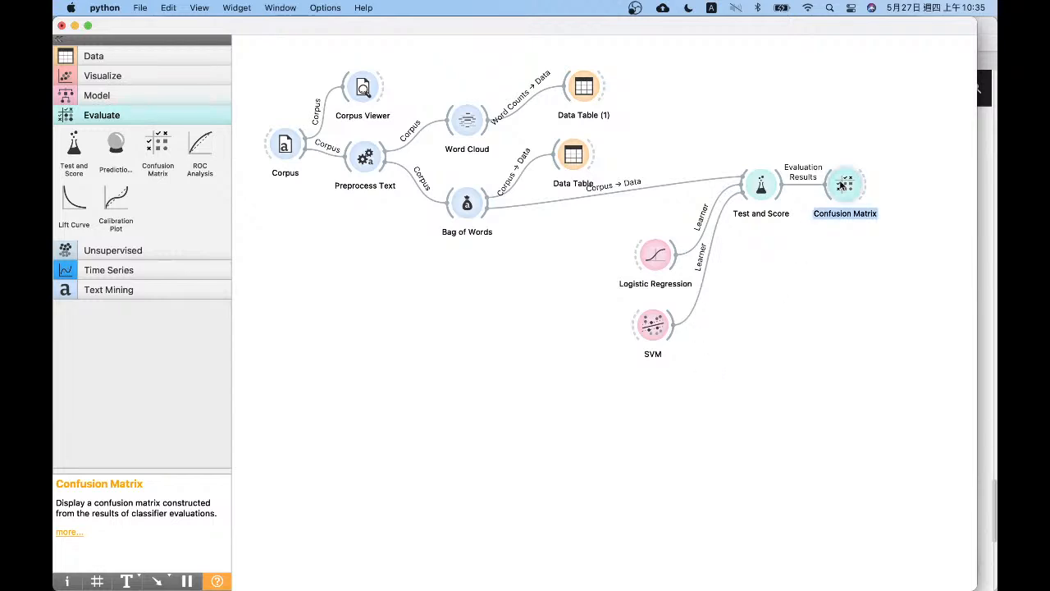
click(421, 271)
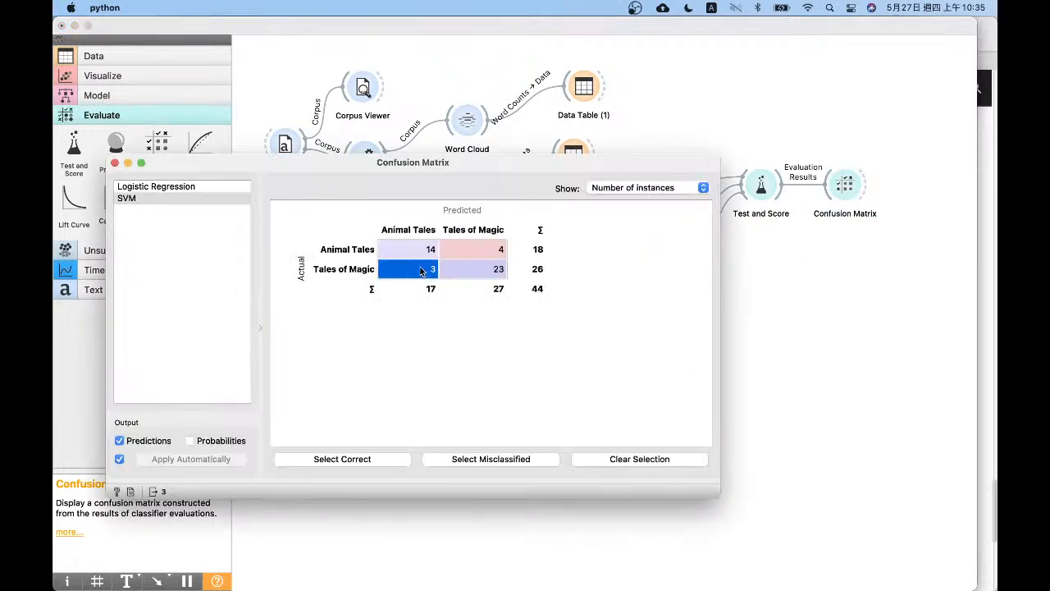
click(115, 162)
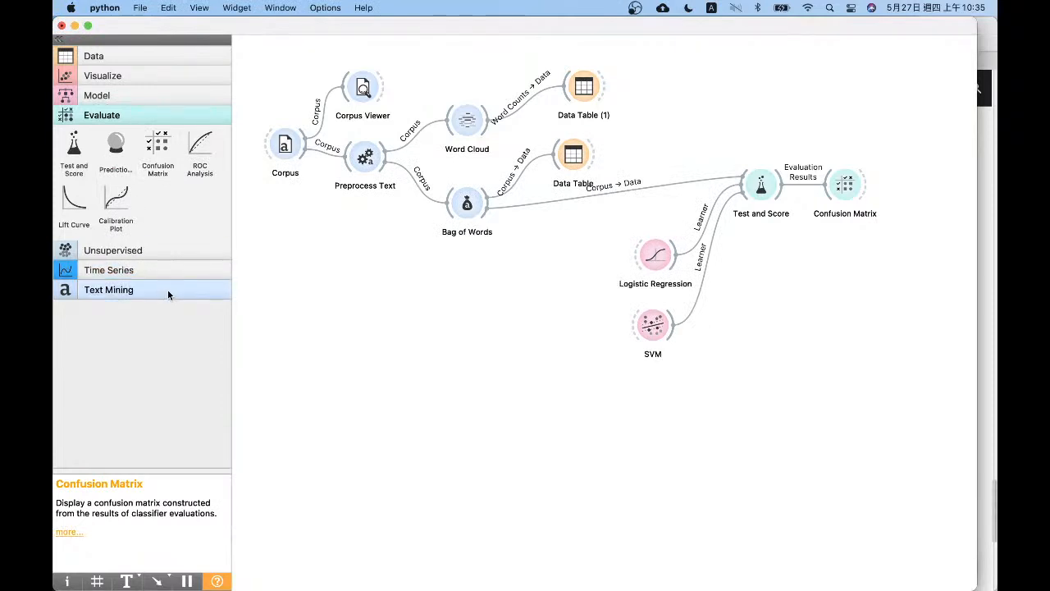
- Add a Data Table widget receiving the Confusion Matrix output
click(168, 291)
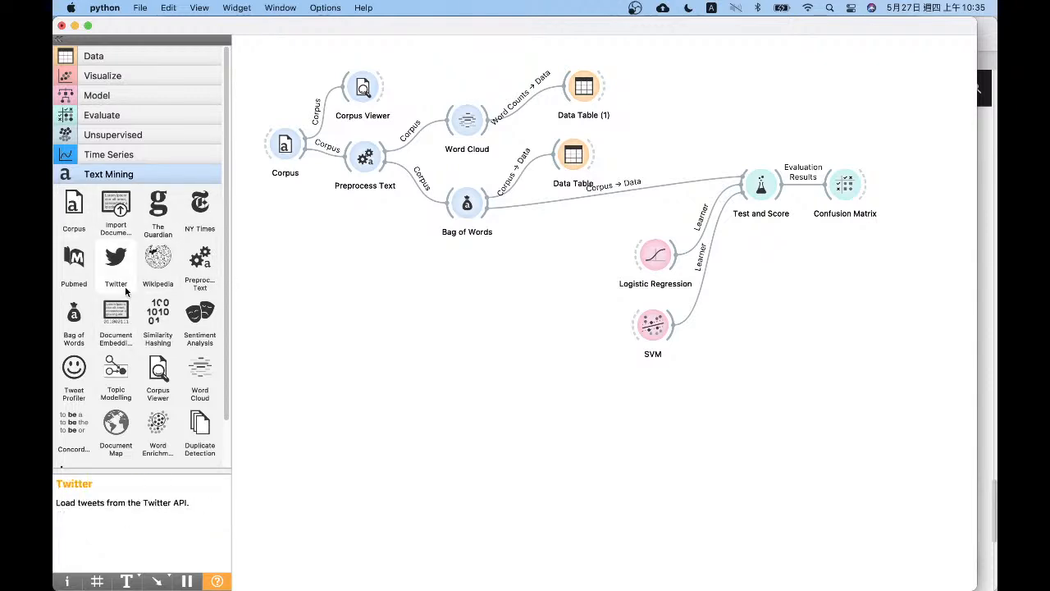
click(140, 56)
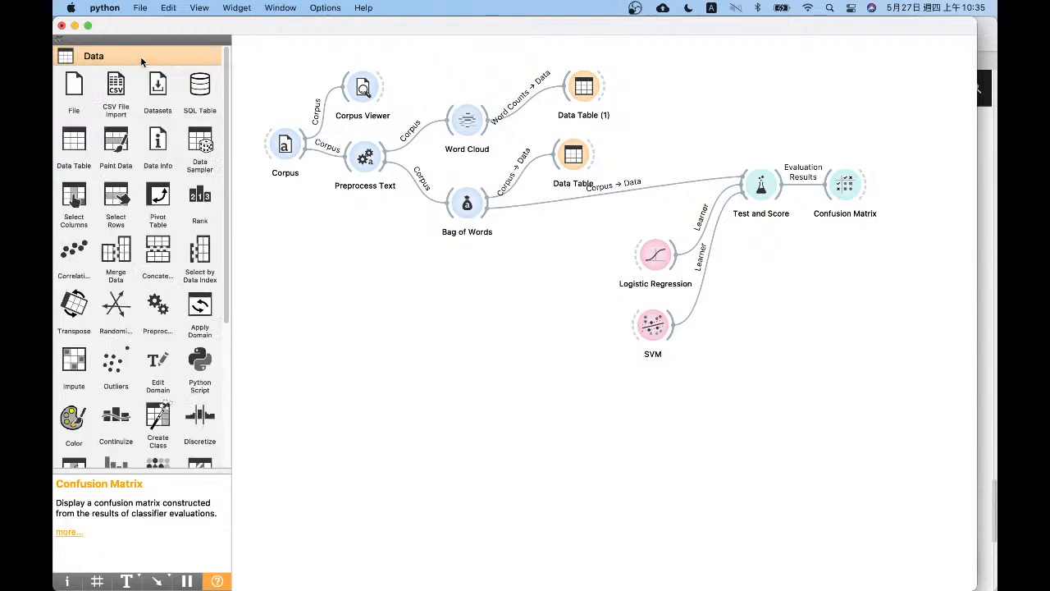
drag(74, 141, 887, 259)
drag(865, 187, 915, 334)
key(Escape)
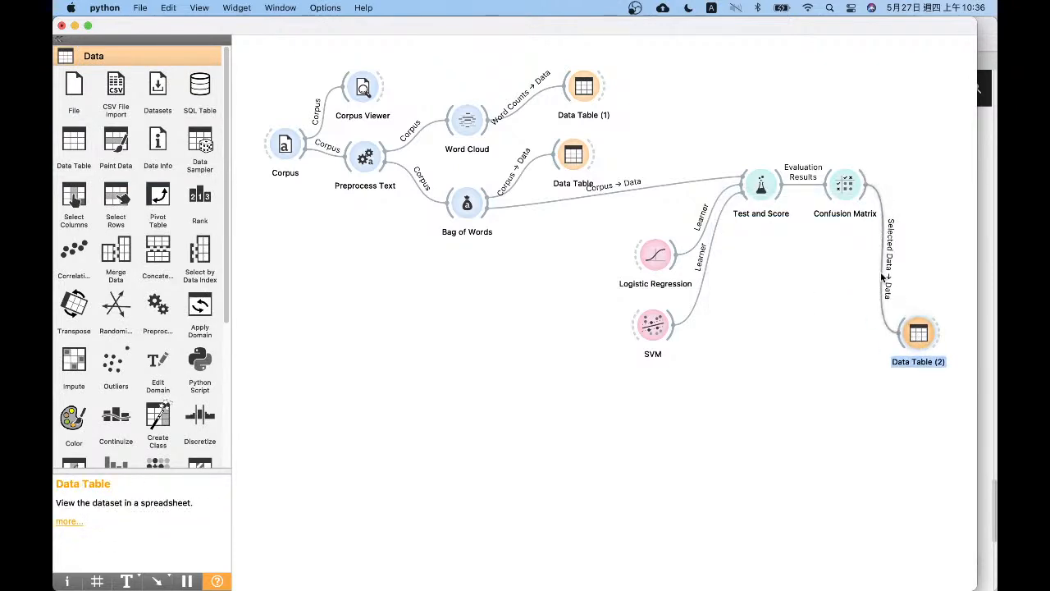
- Change the Confusion Matrix link to send Data instead of Selected Data, and move Data Table (2) closer
double_click(880, 271)
drag(476, 292, 544, 285)
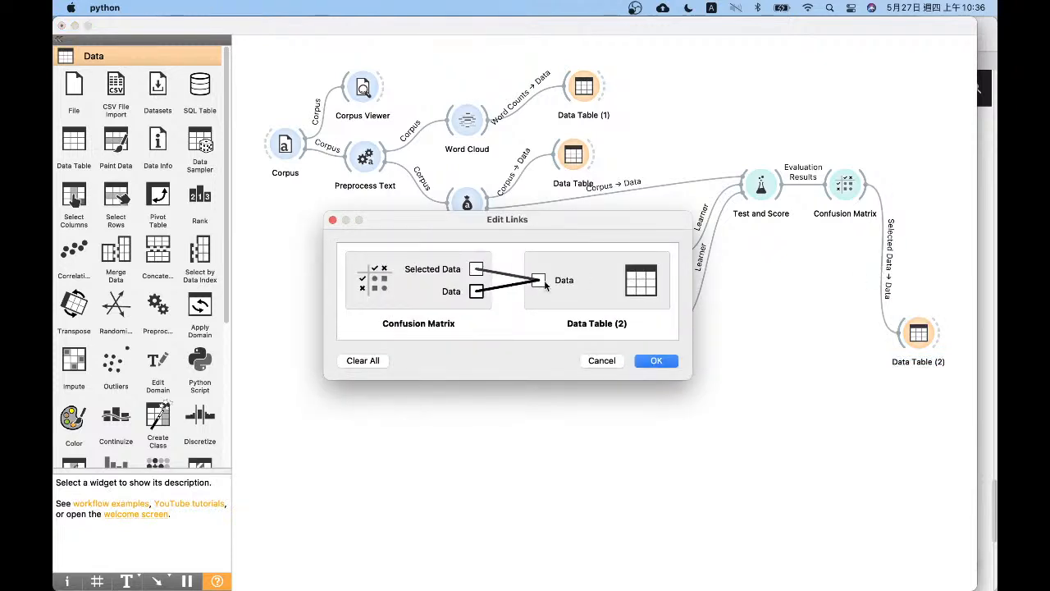
click(506, 276)
double_click(667, 361)
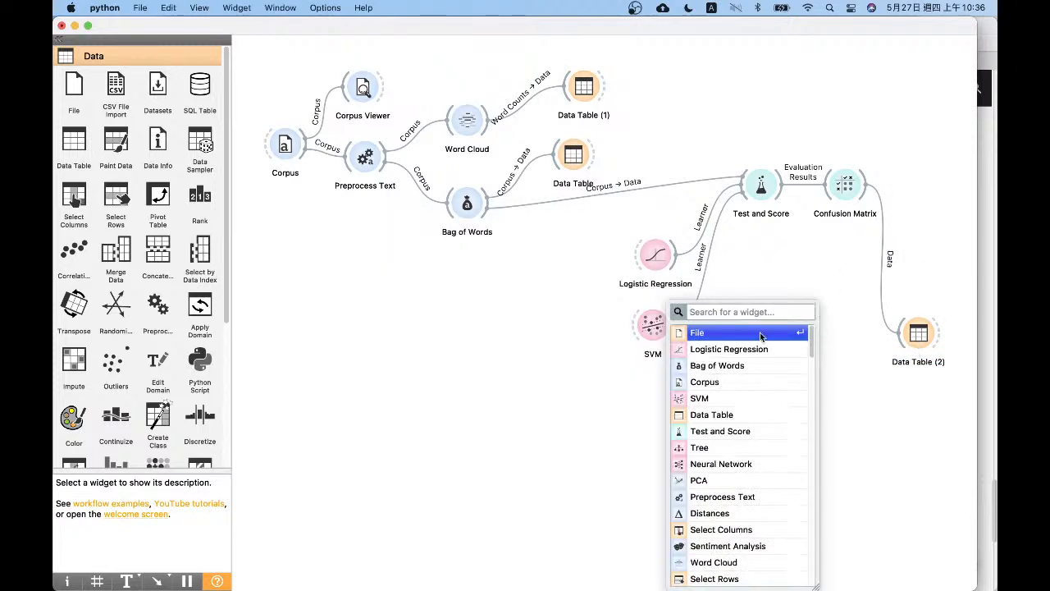
drag(918, 332, 920, 242)
- View the Confusion Matrix output in Data Table (2), widening the word-count column
double_click(918, 244)
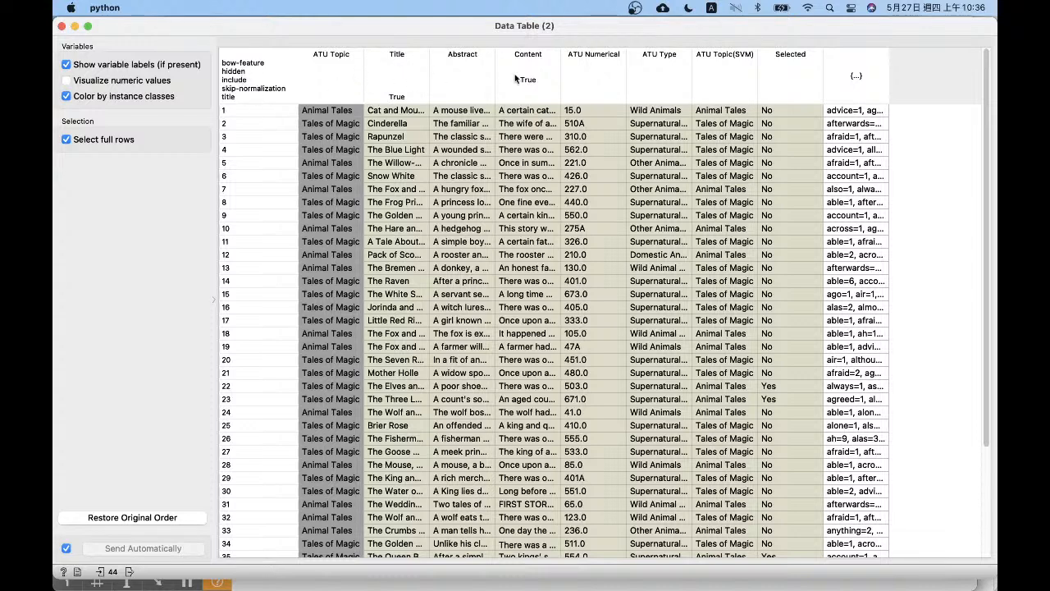
drag(888, 83, 939, 83)
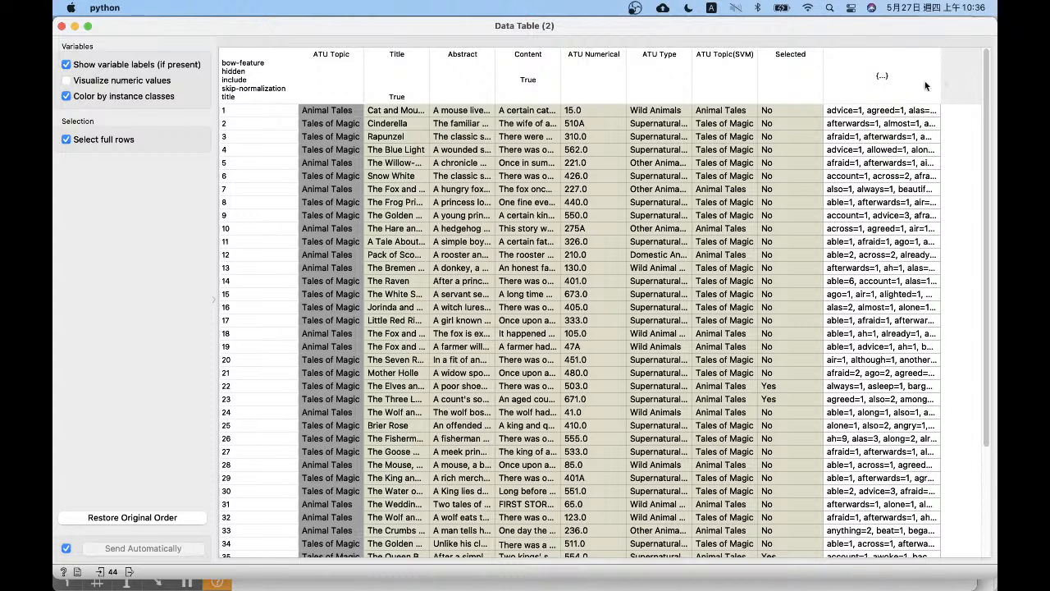
click(62, 26)
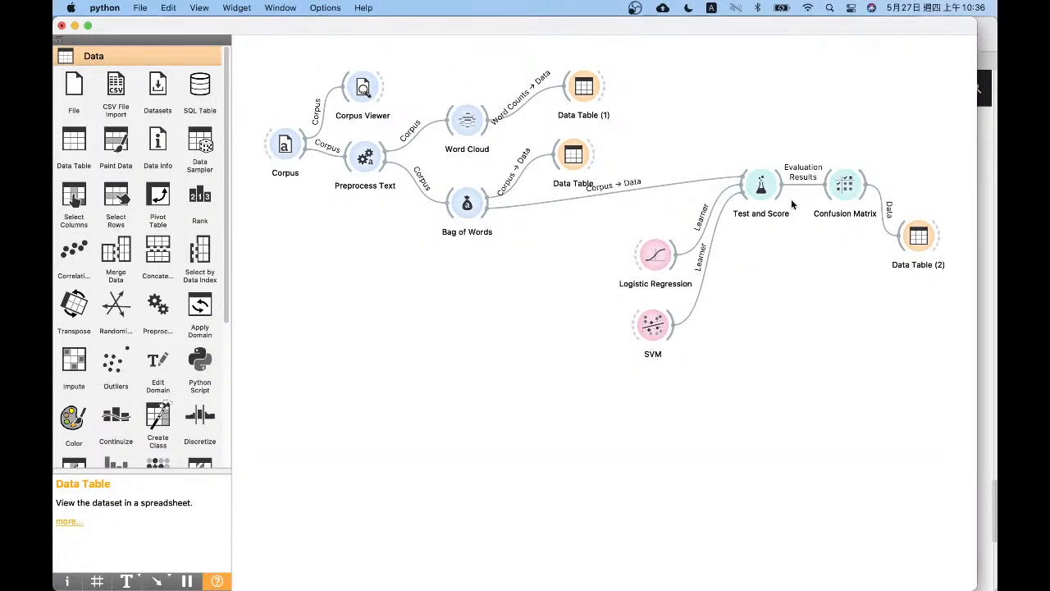
- Feed Data Table (2) with the Test and Score predictions, remove its Confusion Matrix link, and place it below Confusion Matrix
drag(780, 196, 913, 251)
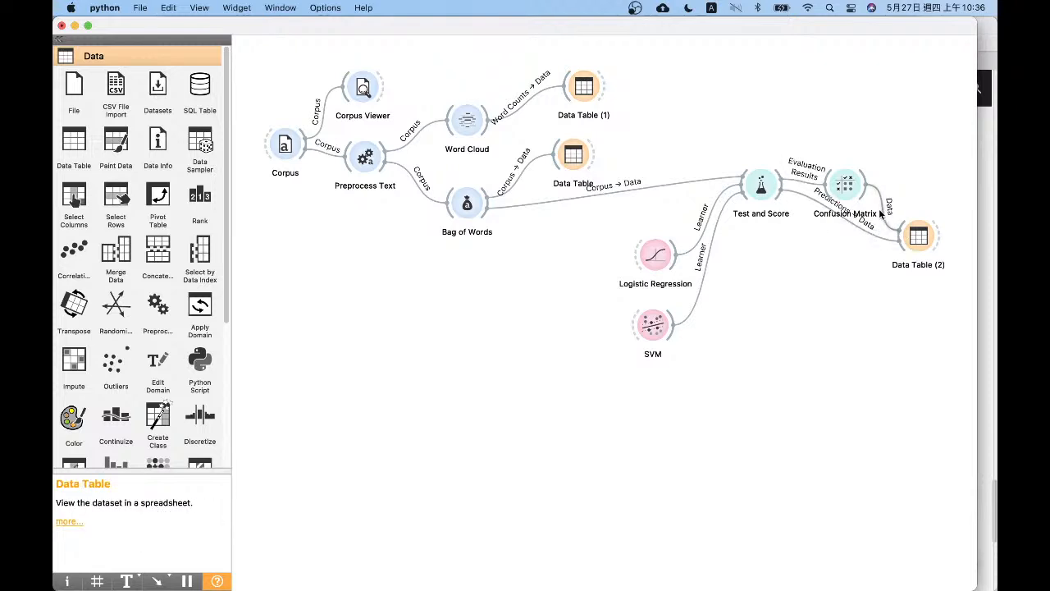
right_click(882, 212)
click(906, 256)
drag(900, 233, 827, 263)
click(756, 194)
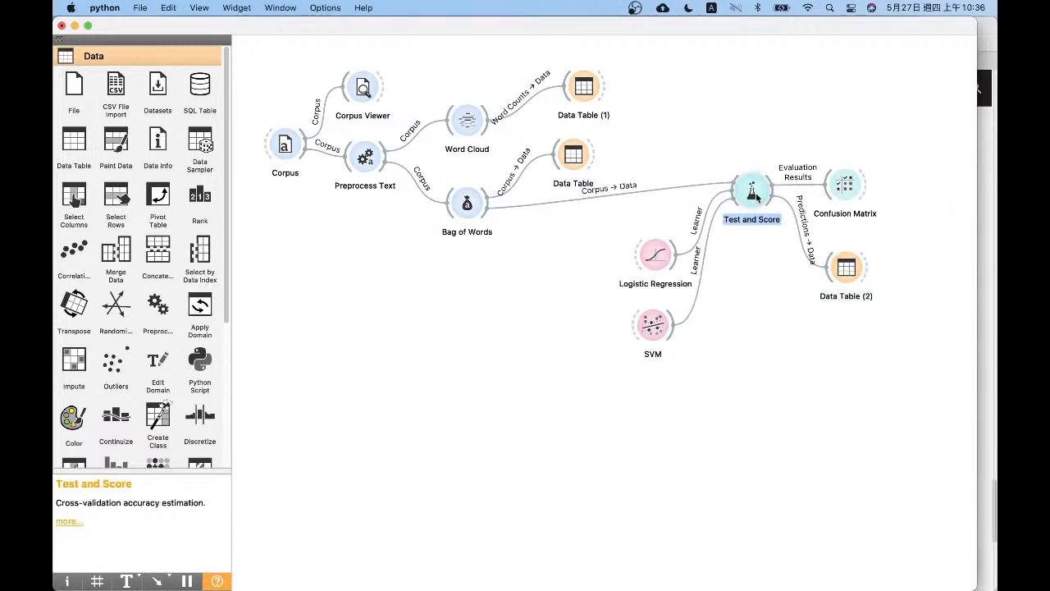
- Sort the predictions in Data Table (2) by Logistic Regression in descending order and compare them with the actual ATU Topic
double_click(846, 268)
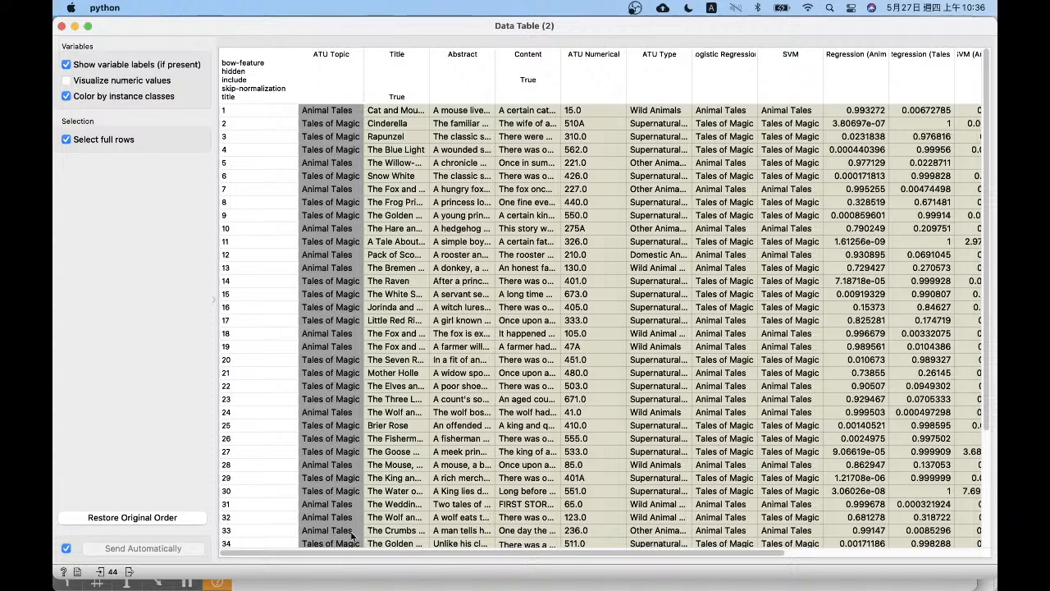
scroll(373, 556, right, 2)
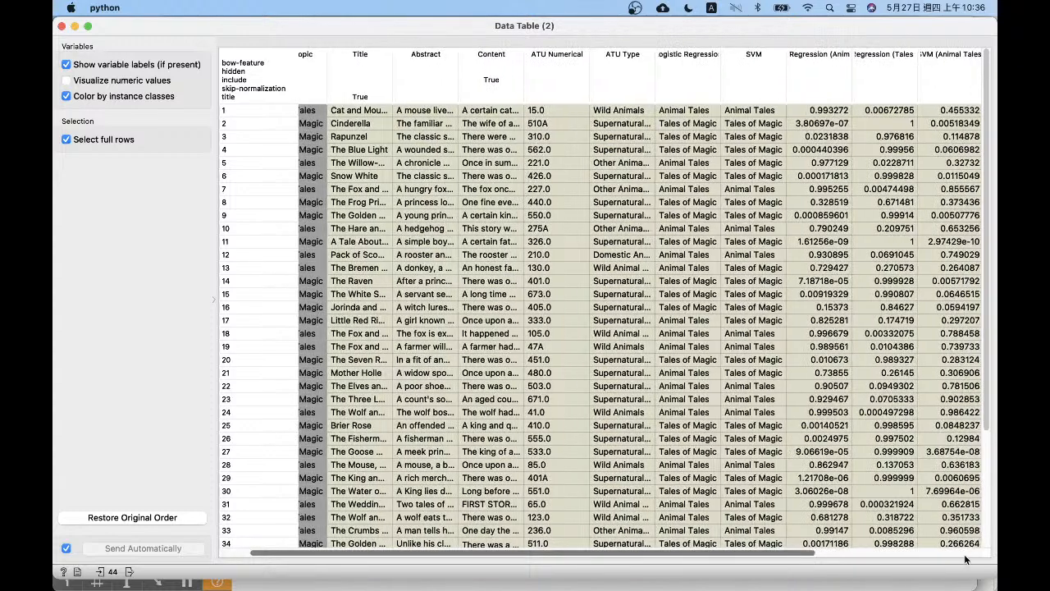
scroll(965, 559, right, 5)
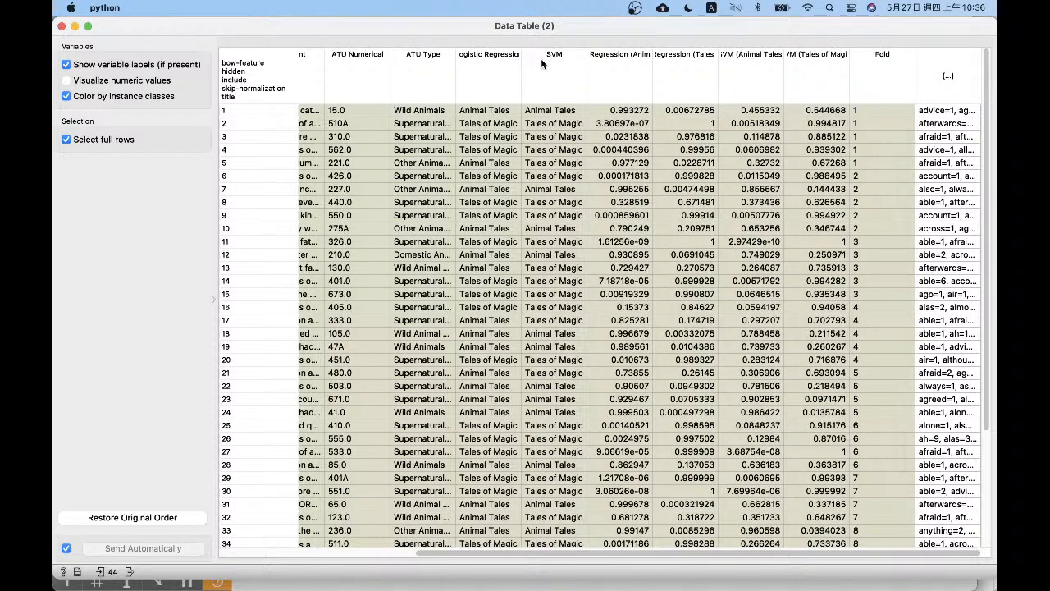
click(543, 58)
click(487, 60)
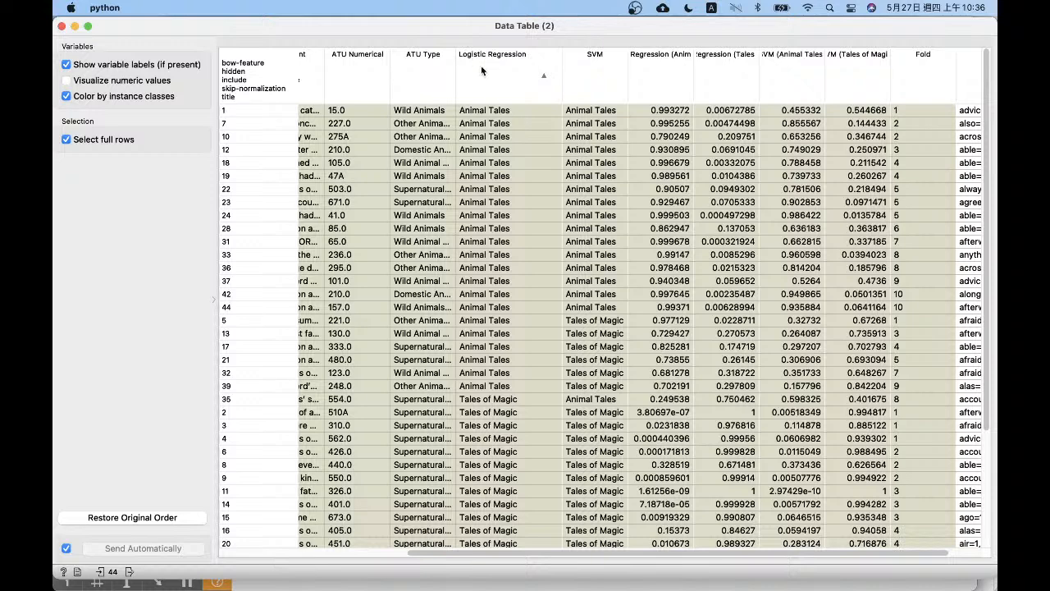
click(481, 56)
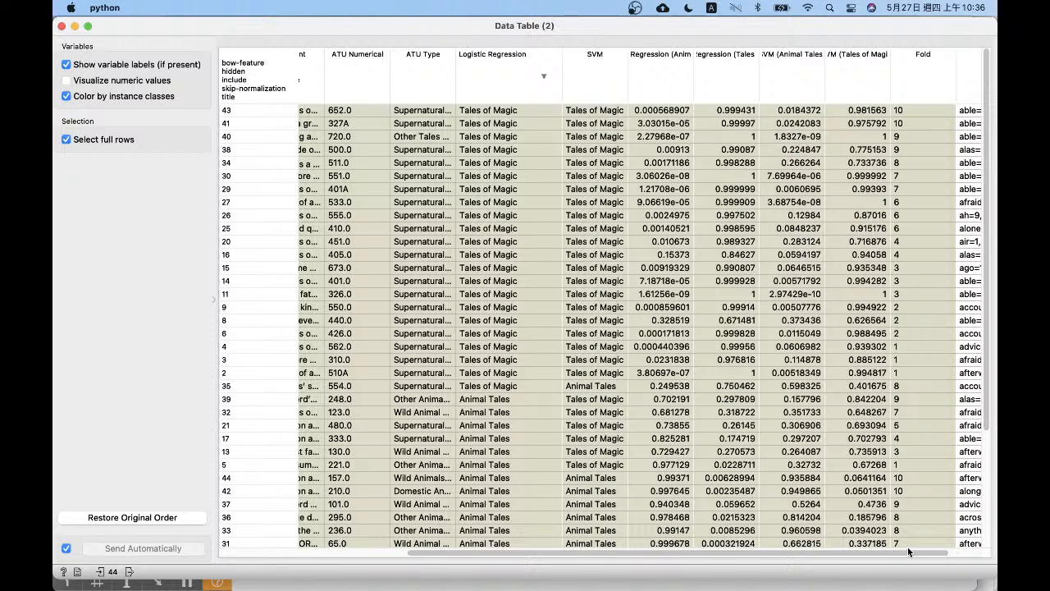
drag(912, 552, 525, 538)
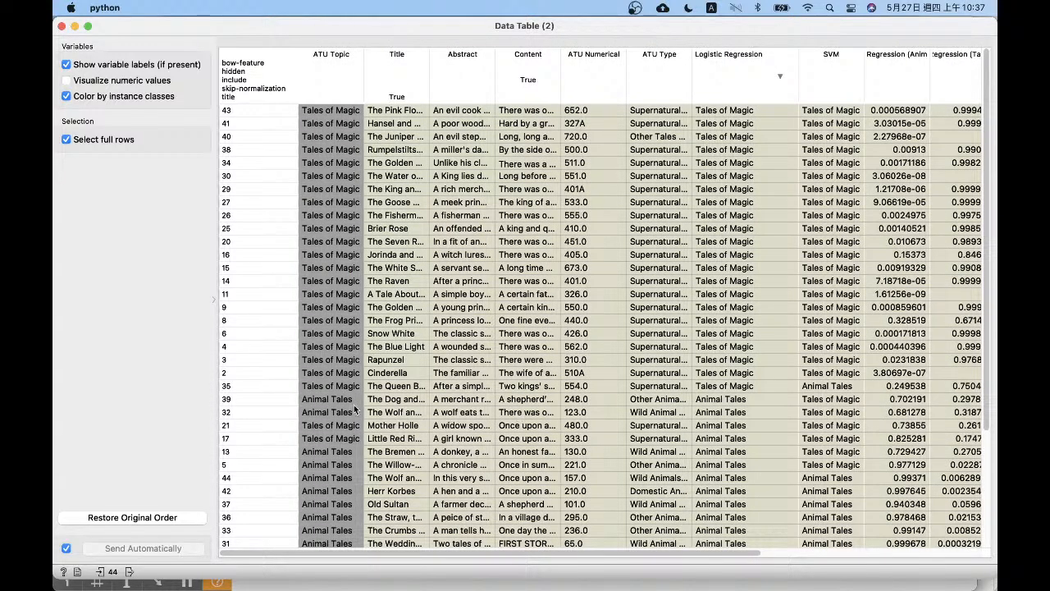
click(61, 26)
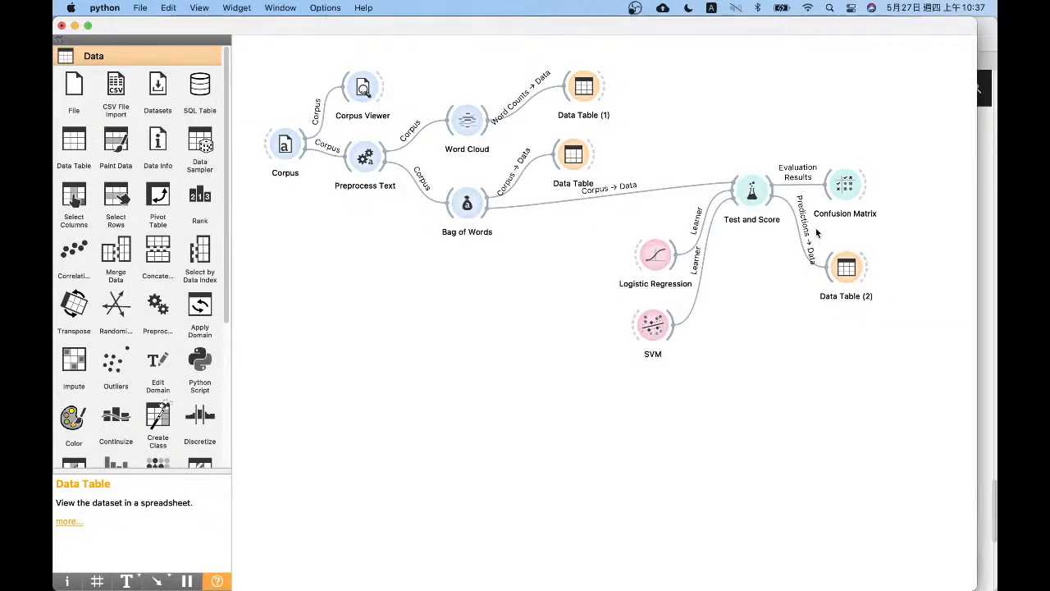
- Reopen Data Table (2) and compare the actual topic with the predictions for The Queen Bee and The Dog and the Sparrow
click(843, 265)
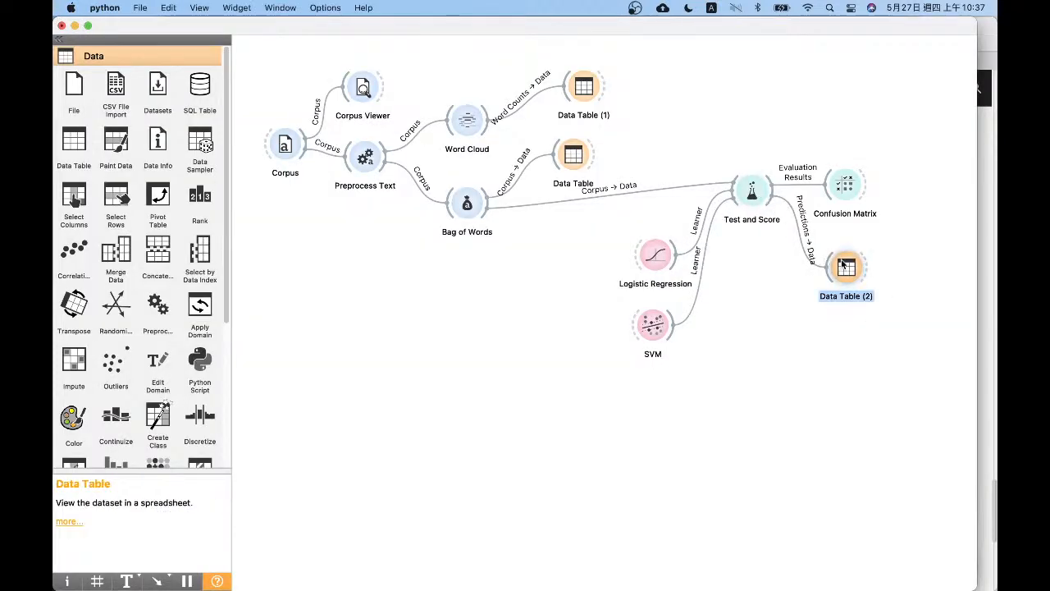
double_click(843, 264)
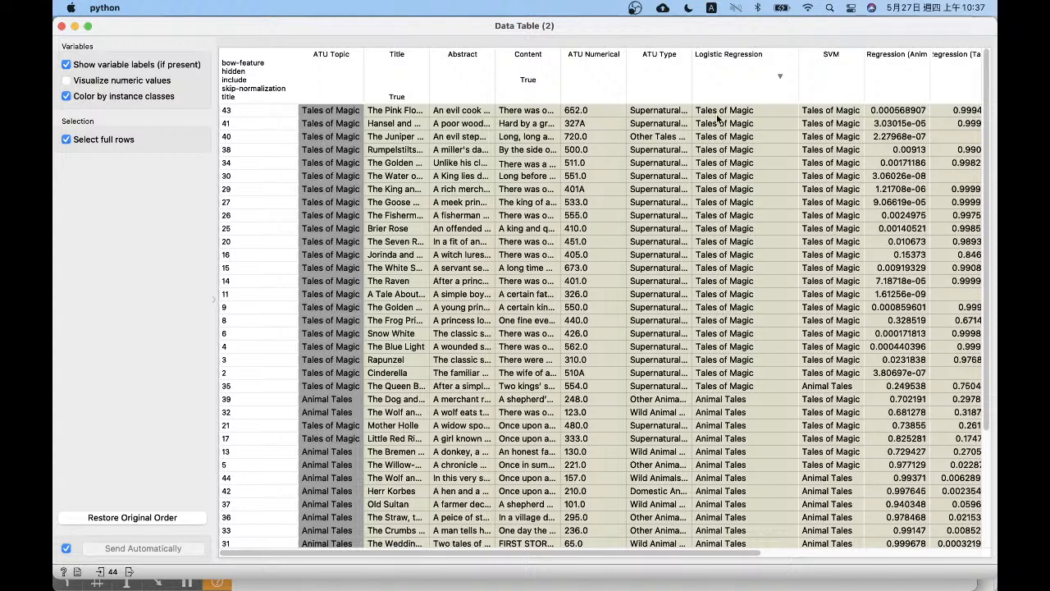
click(269, 399)
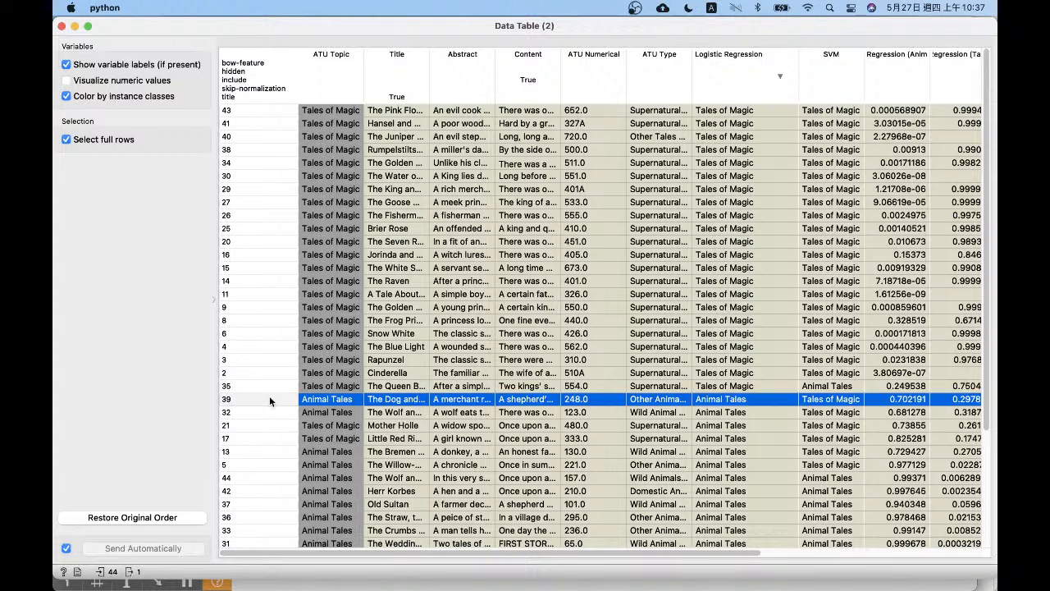
click(269, 385)
shift+click(265, 399)
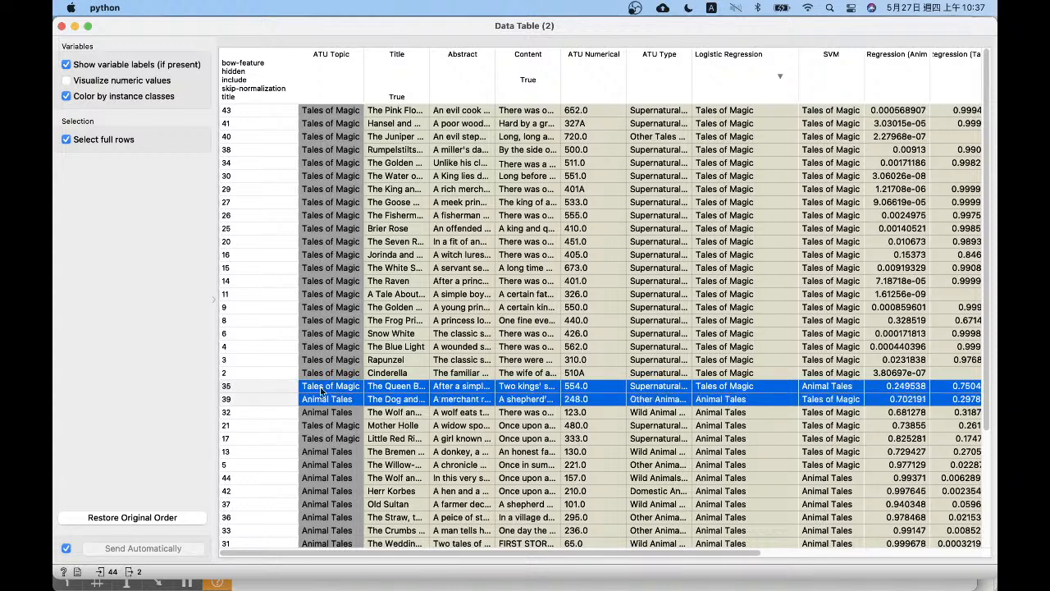
click(277, 385)
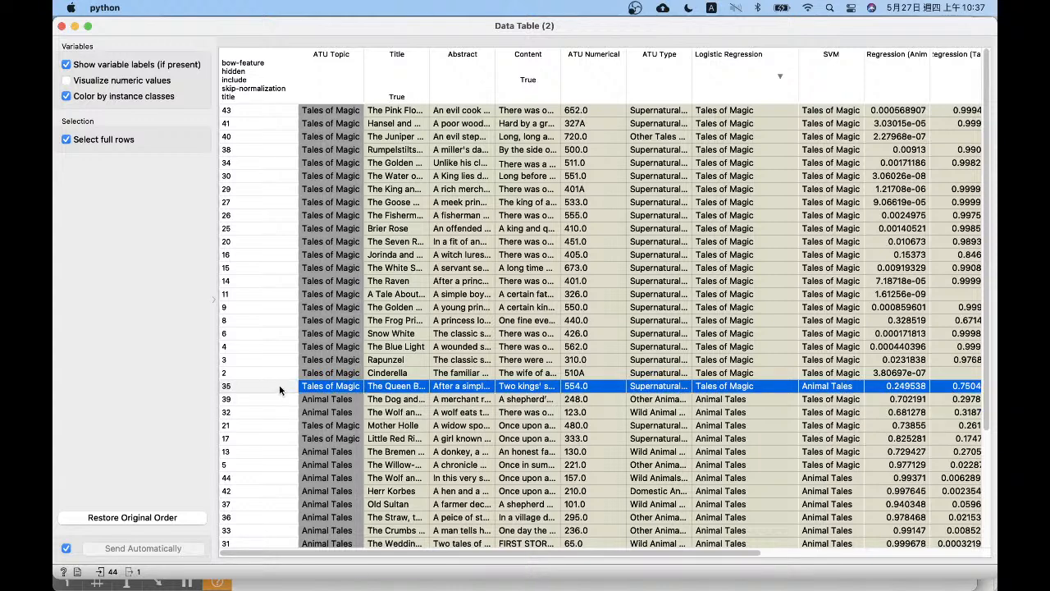
click(288, 394)
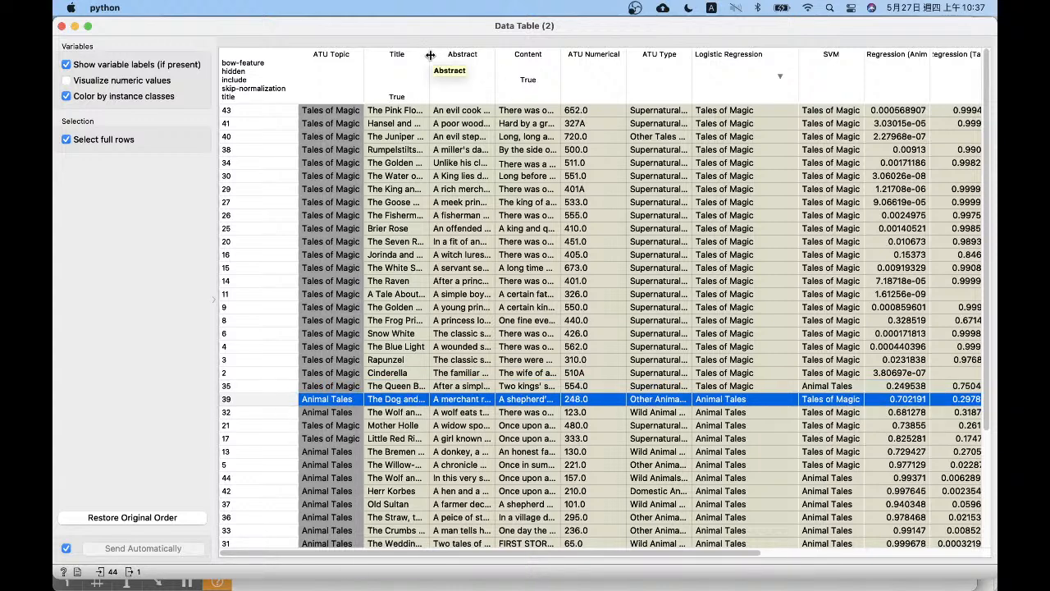
- Widen the Title column and check the Mother Holle and Little Red Riding Hood rows for misclassification
drag(430, 55, 496, 57)
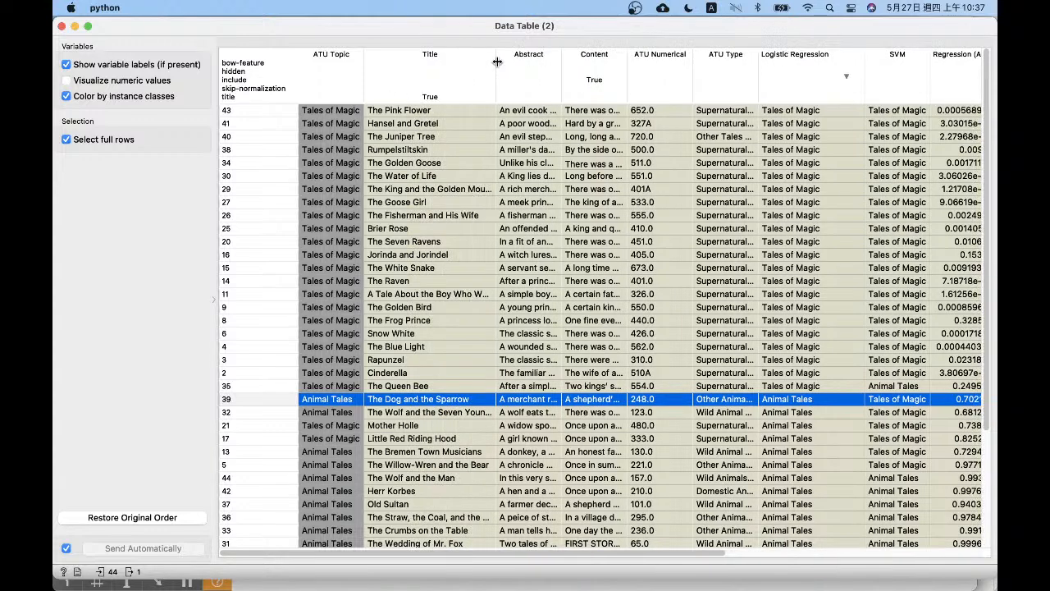
click(269, 425)
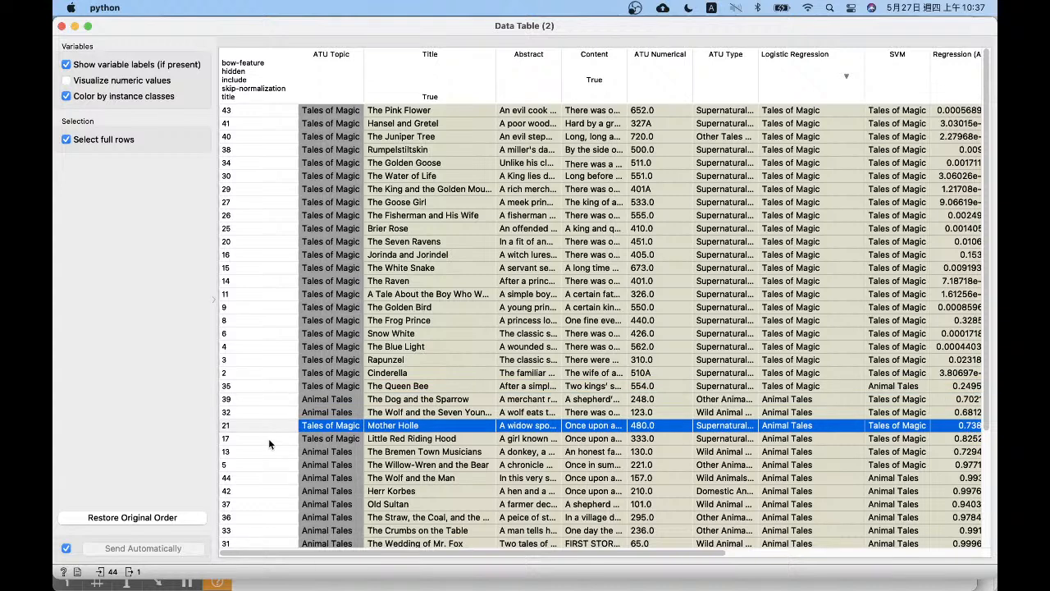
click(269, 441)
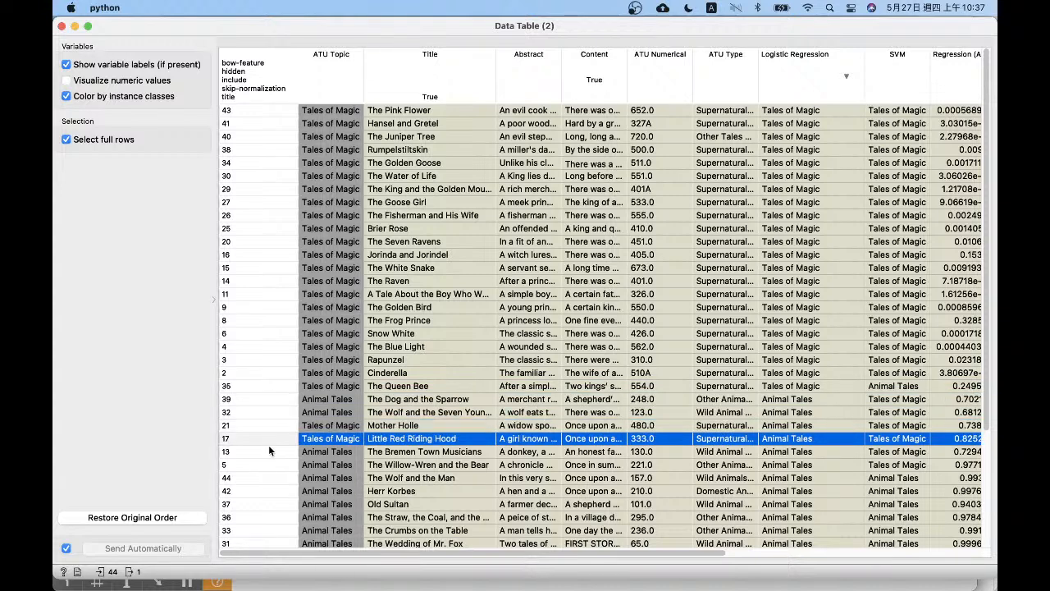
- Compare the actual topic with the predictions and class probabilities for The Bremen Town Musicians and The Willow-Wren and the Bear, and close the table
click(268, 451)
click(265, 464)
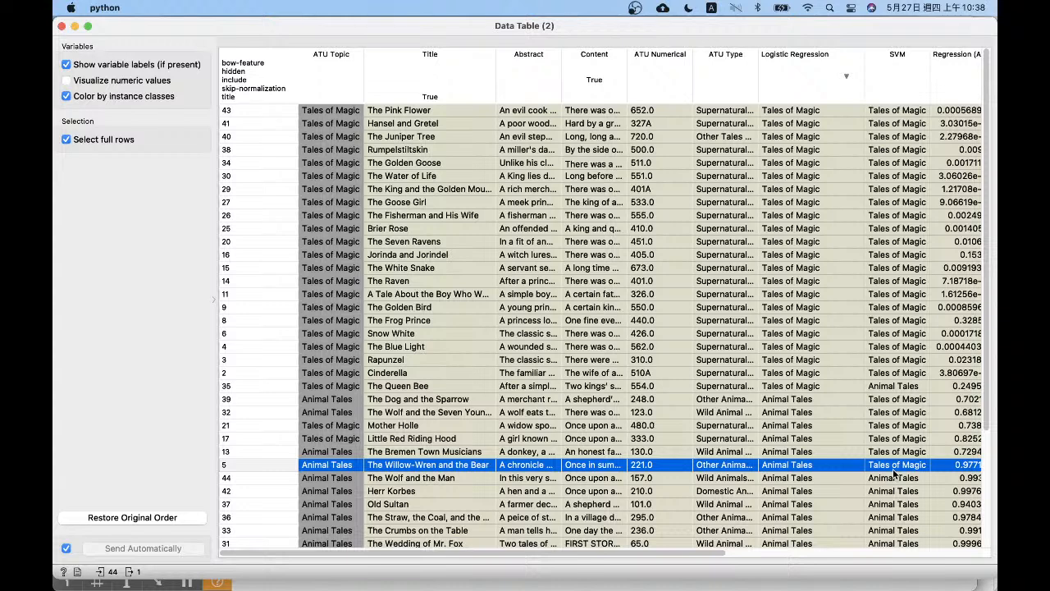
scroll(892, 469, right, 1)
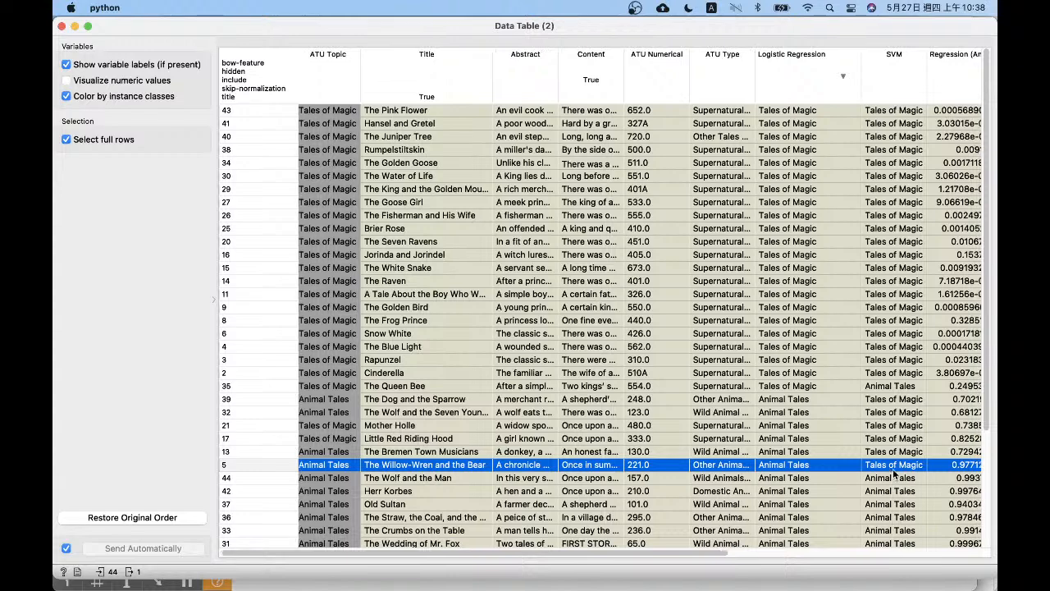
scroll(892, 469, right, 5)
scroll(560, 553, left, 1)
scroll(559, 555, left, 4)
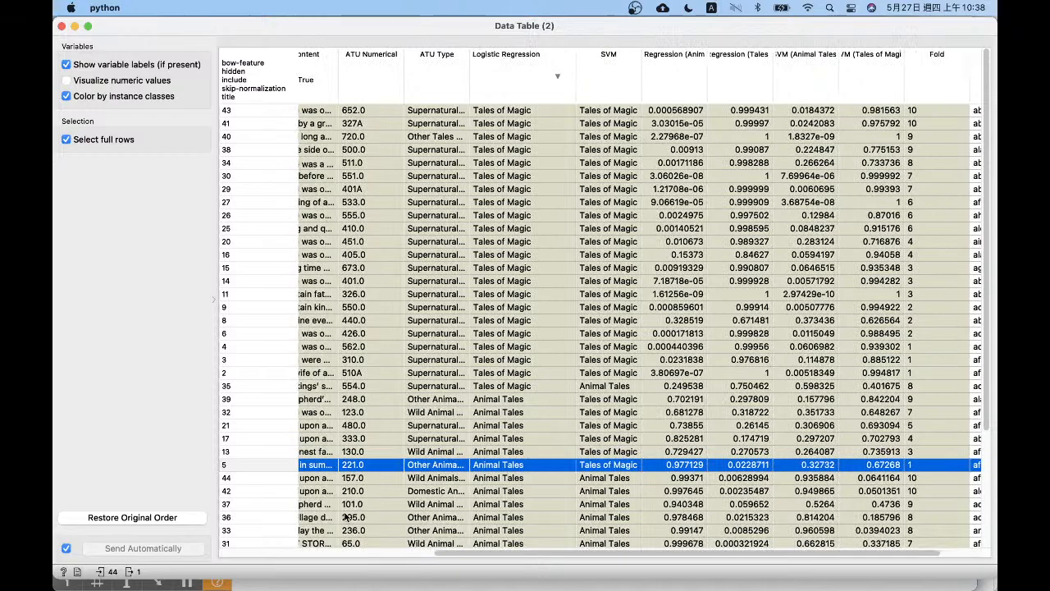
scroll(346, 516, left, 4)
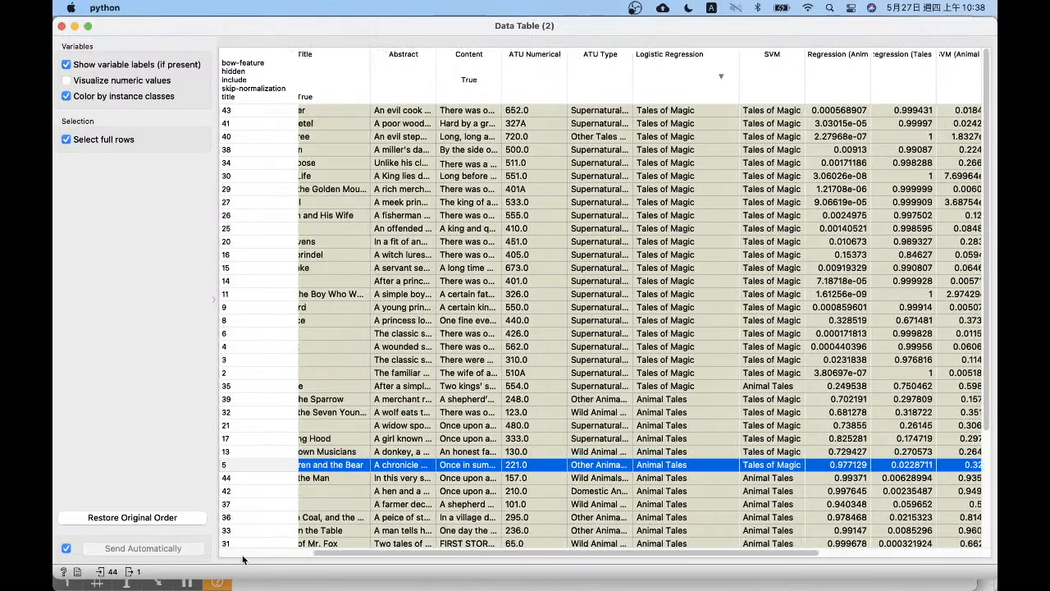
scroll(243, 559, left, 2)
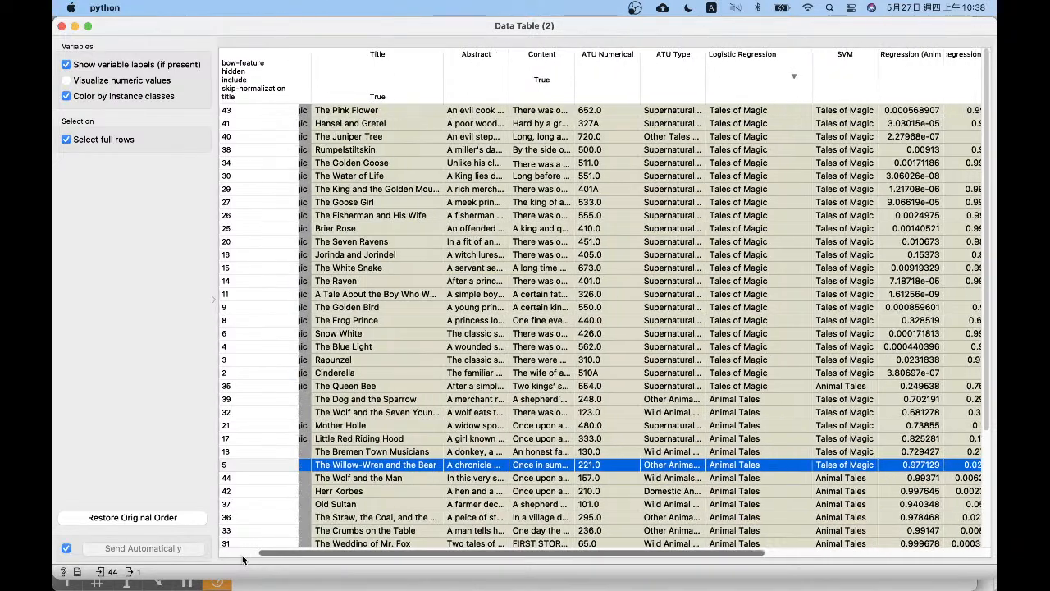
scroll(242, 559, right, 1)
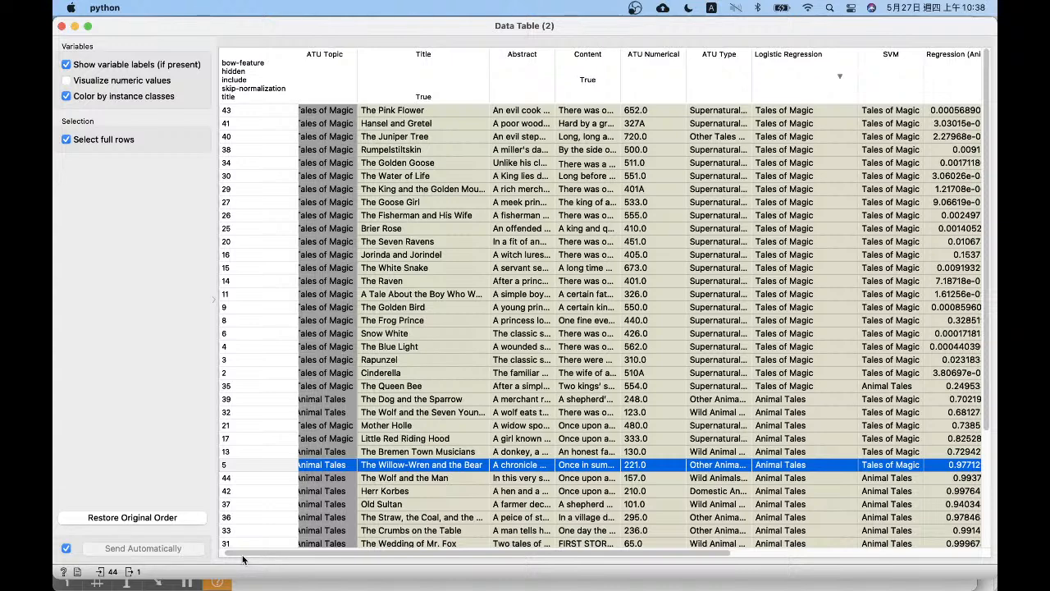
scroll(243, 559, left, 1)
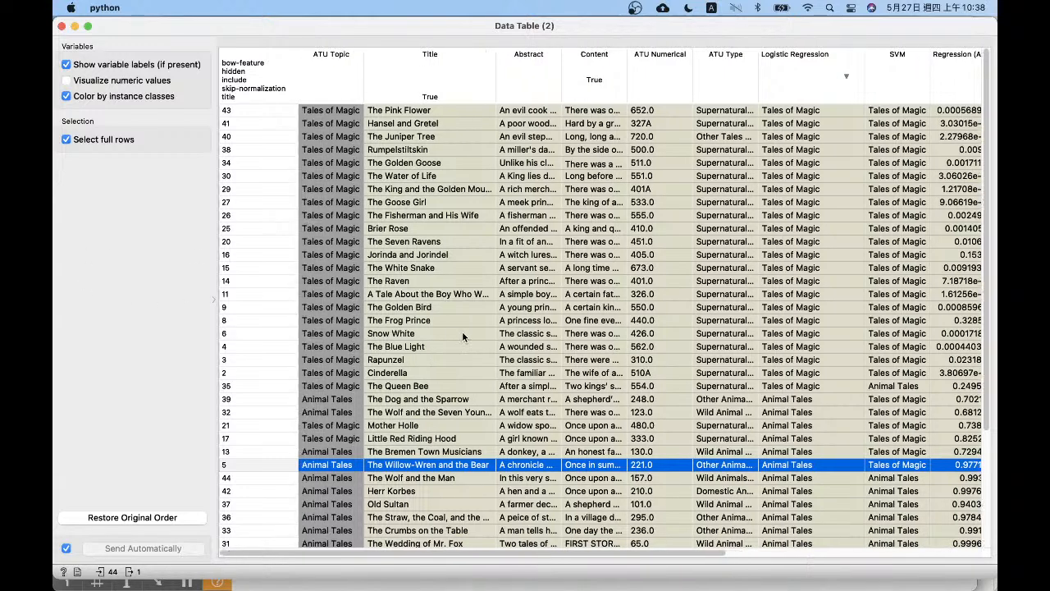
click(61, 26)
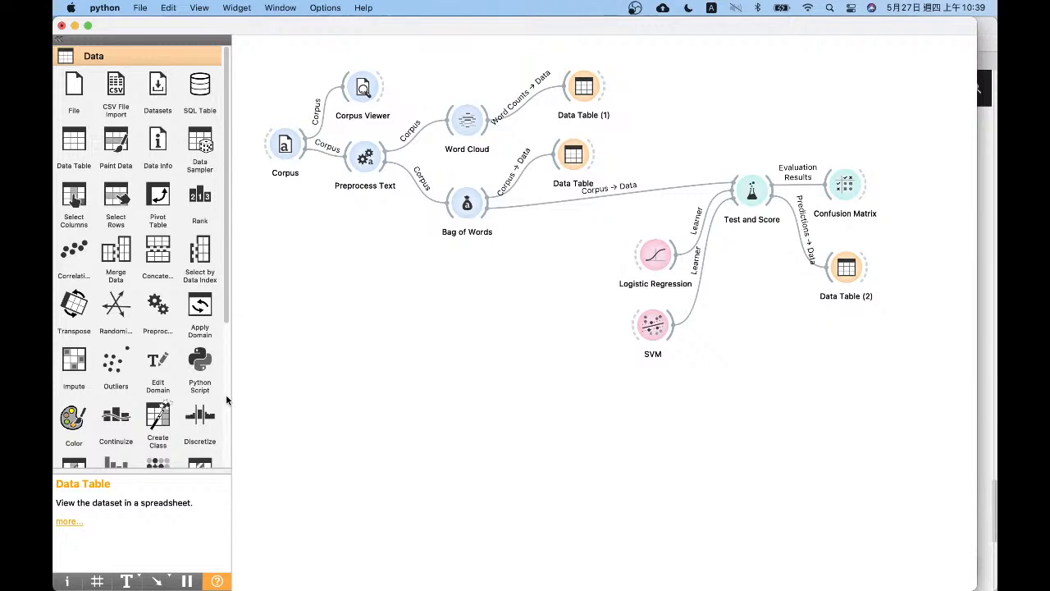
- Show the Text Mining widgets and nudge the SVM widget into line beneath Logistic Regression
scroll(219, 428, down, 5)
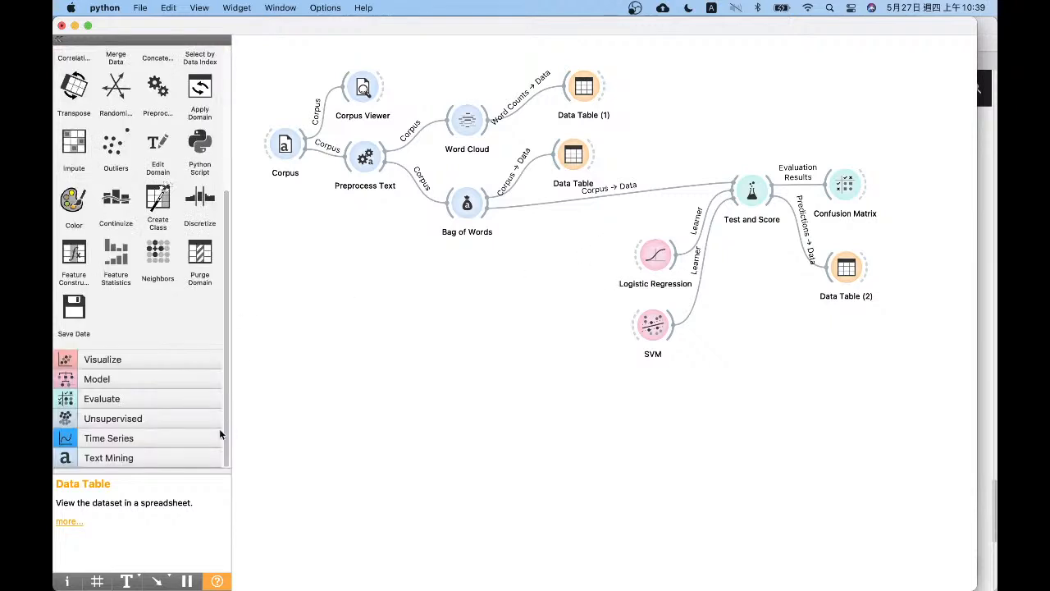
click(167, 452)
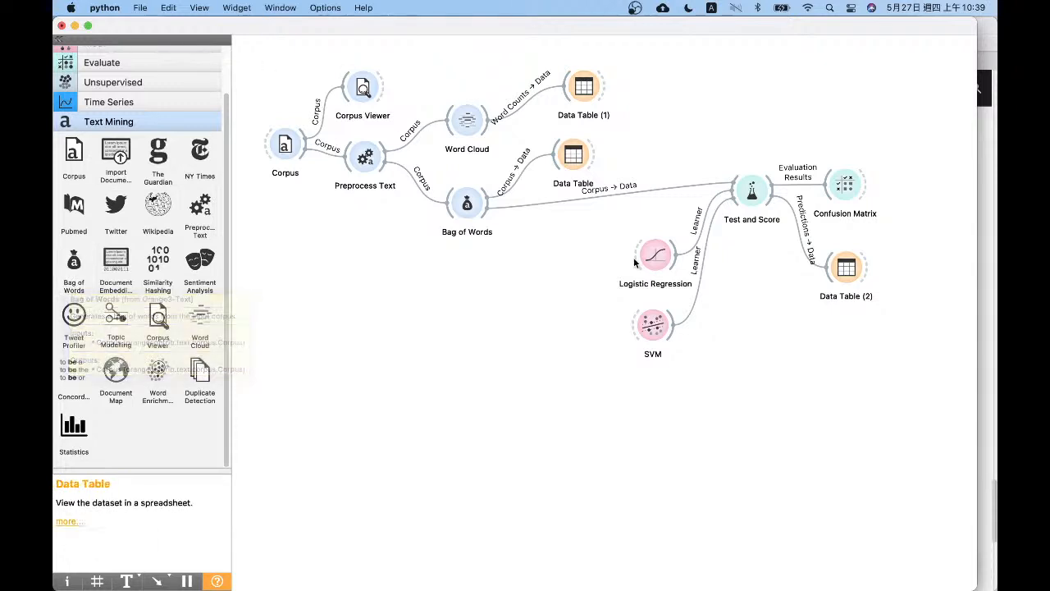
drag(725, 417, 607, 214)
click(720, 314)
drag(657, 326, 661, 323)
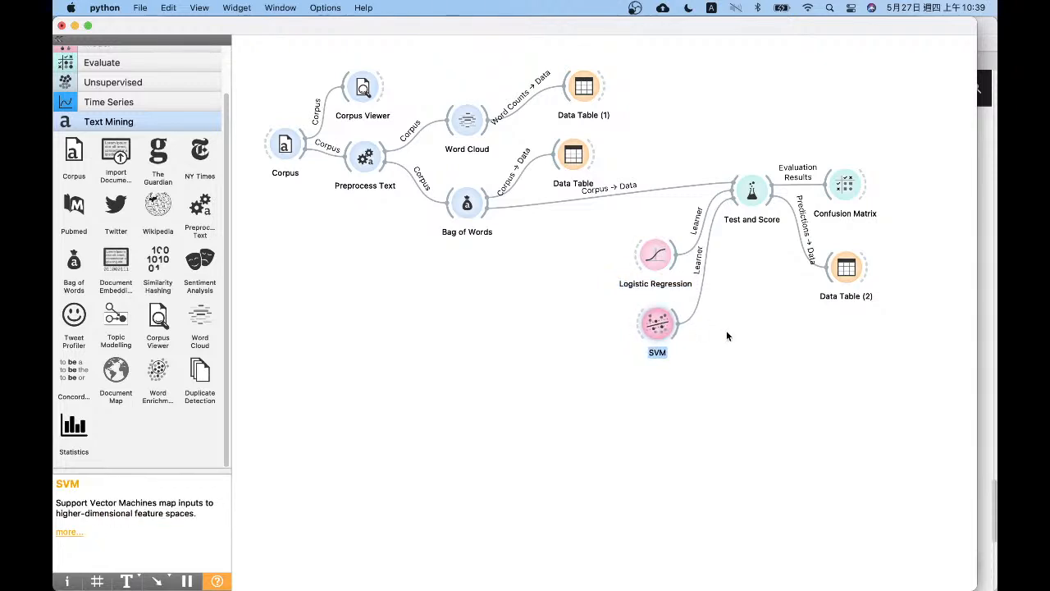
drag(726, 335, 534, 131)
click(721, 366)
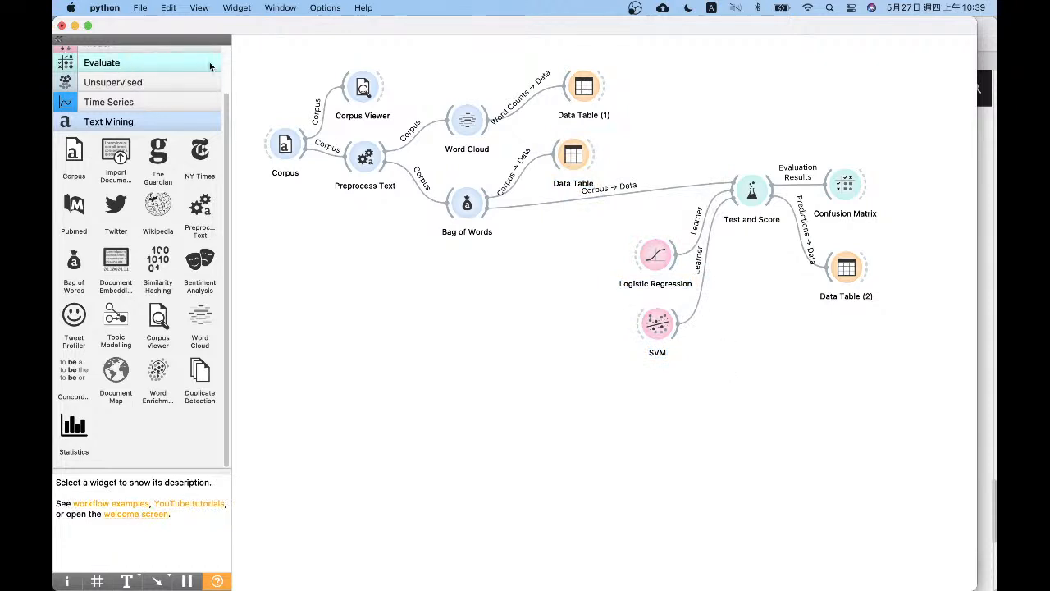
- Move the Test and Score, Confusion Matrix, learner and Data Table (2) widgets together up and right, and shift Data Table up-left
scroll(202, 75, up, 3)
click(118, 97)
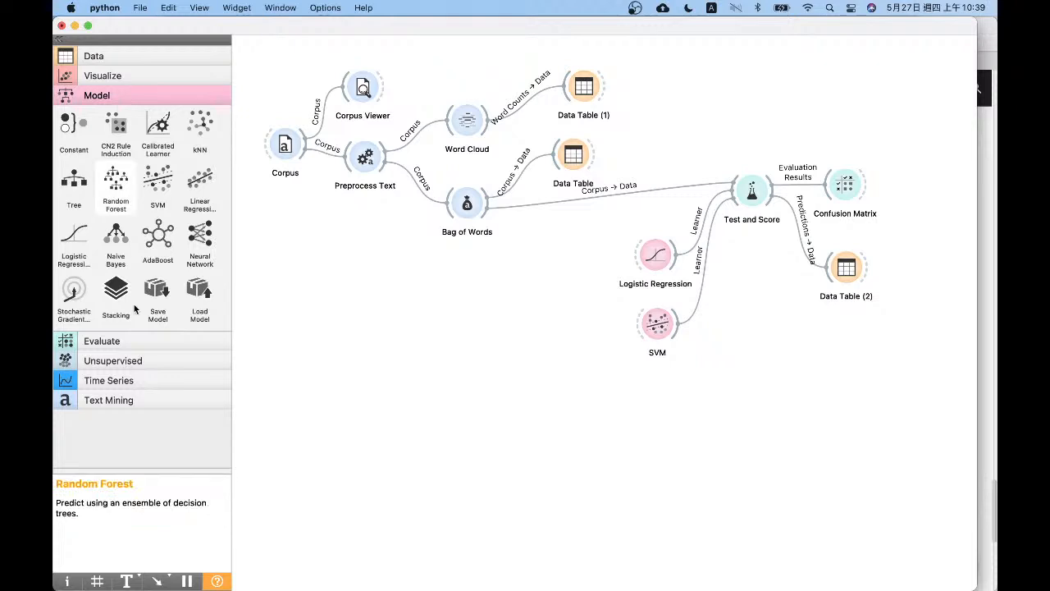
click(154, 358)
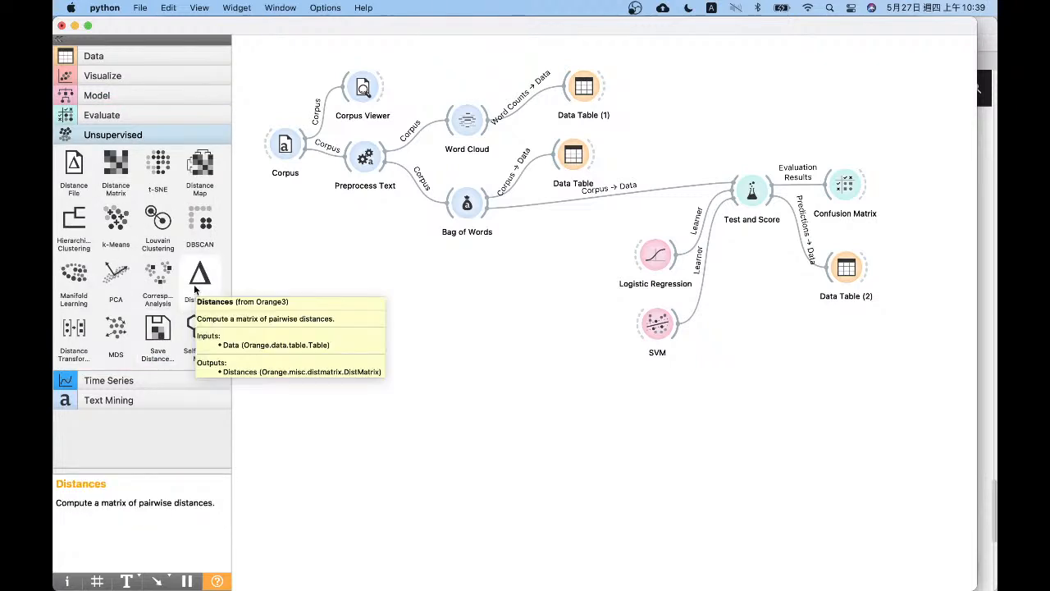
drag(903, 420, 585, 107)
click(675, 121)
mouse_move(638, 137)
mouse_down()
mouse_move(926, 468)
mouse_move(944, 470)
mouse_up()
drag(748, 182, 798, 85)
drag(573, 156, 533, 141)
- Add a Distances widget below Bag of Words and feed it the Bag of Words corpus
click(559, 222)
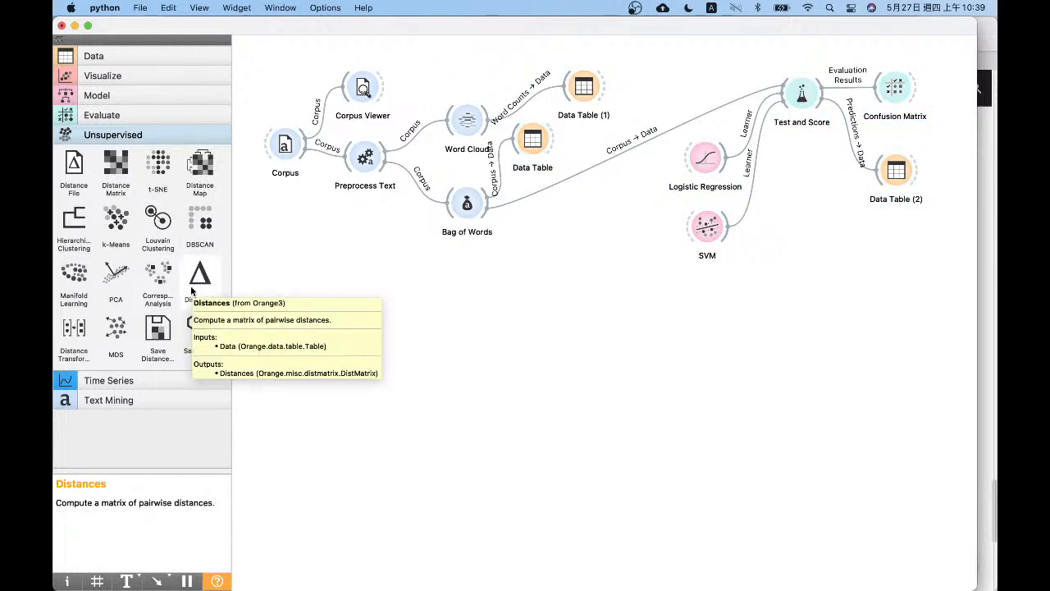
drag(192, 291, 567, 279)
drag(490, 207, 559, 302)
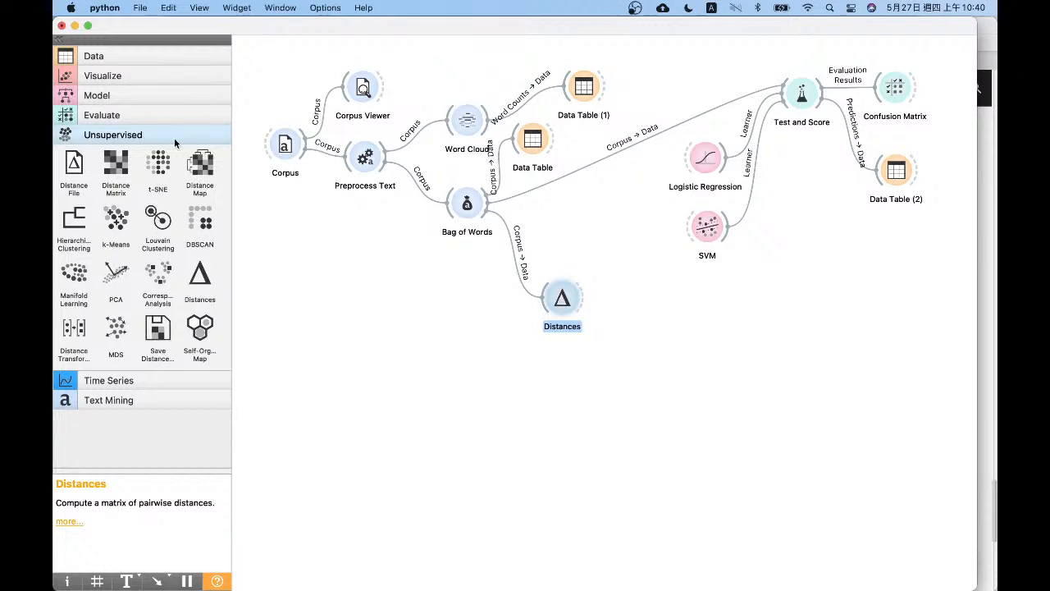
- Add a File widget on the empty lower canvas and load the iris.tab dataset into it
click(111, 57)
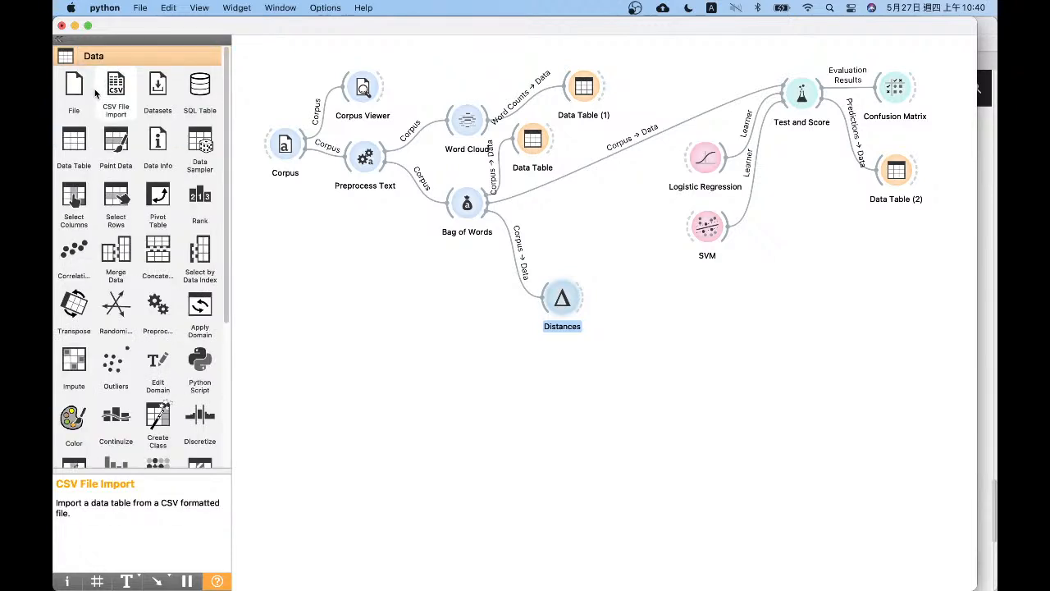
drag(78, 97, 319, 389)
double_click(317, 387)
click(153, 49)
click(153, 61)
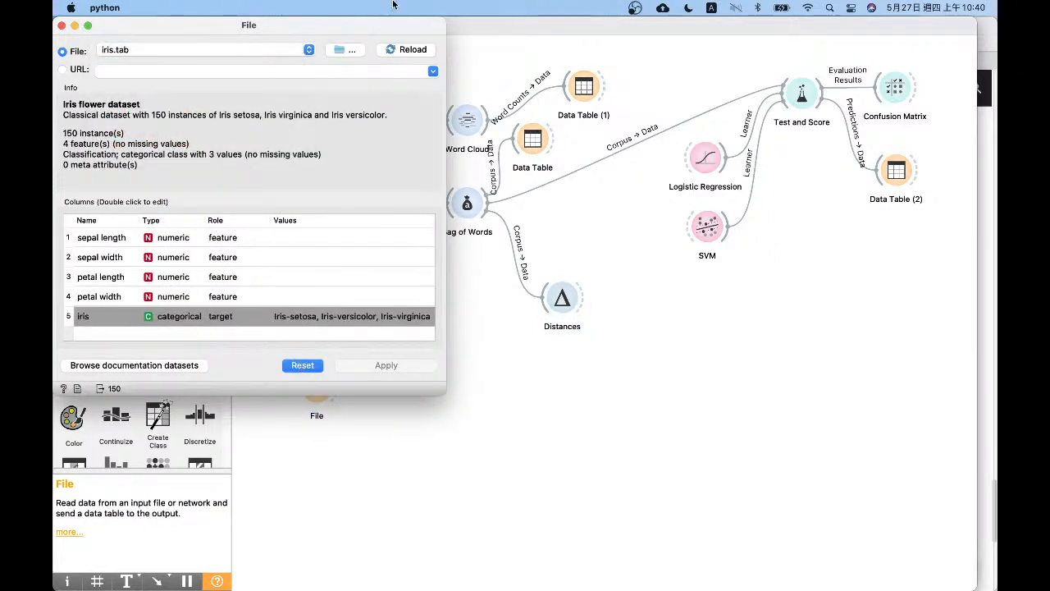
click(62, 25)
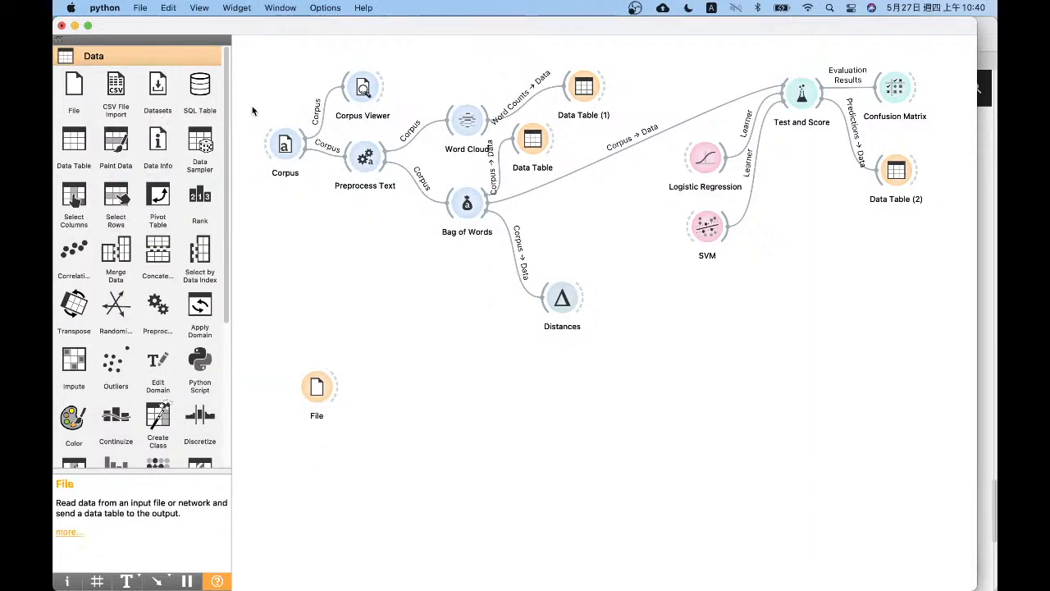
- Add a second Distances widget beside File, connect File to it, and check the iris columns in the File widget
drag(230, 111, 236, 396)
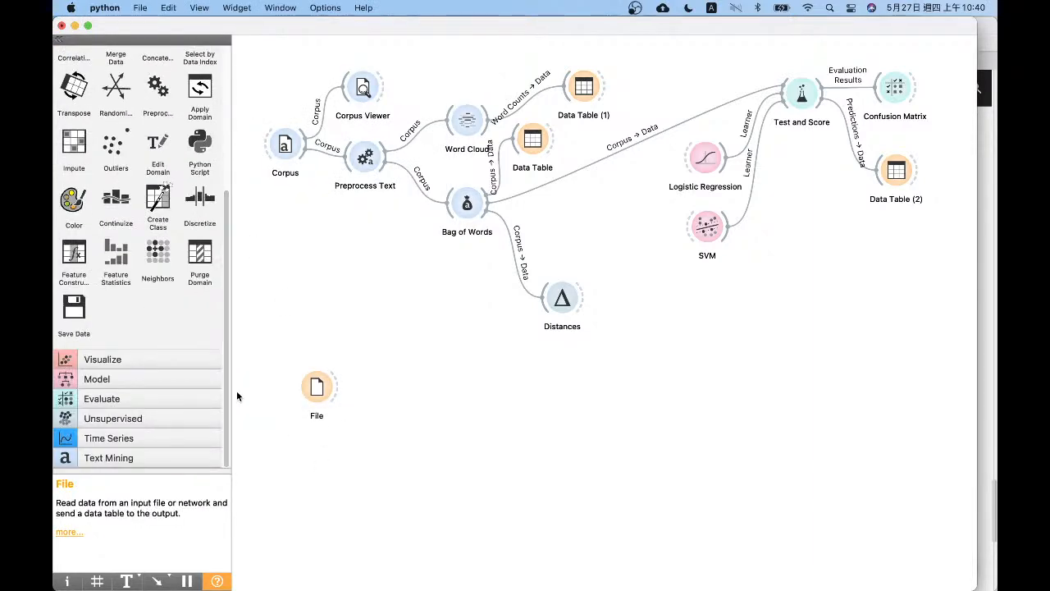
click(147, 418)
drag(199, 275, 414, 414)
drag(335, 391, 410, 405)
double_click(316, 387)
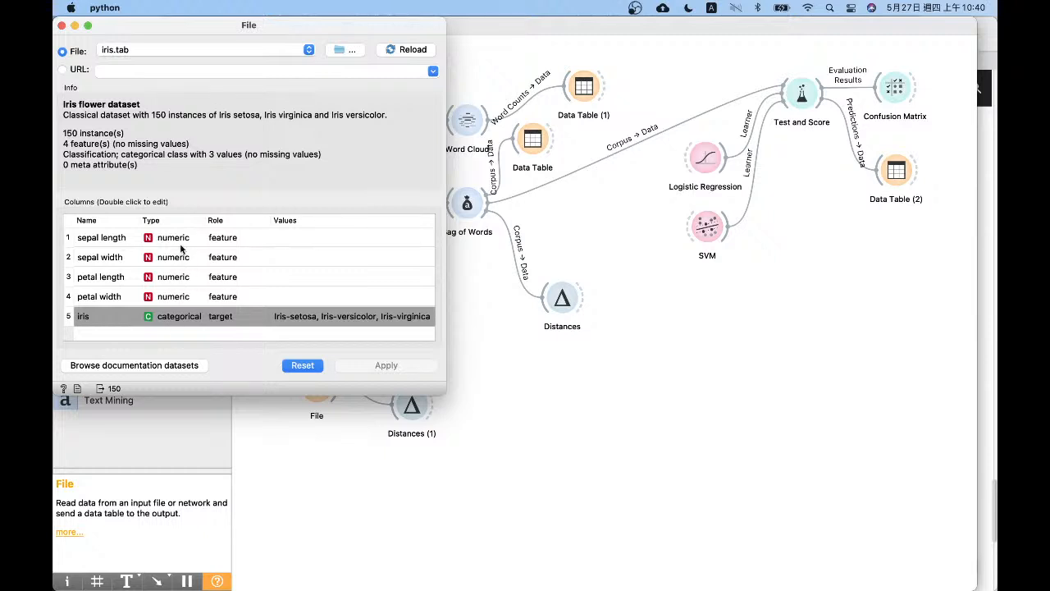
click(61, 27)
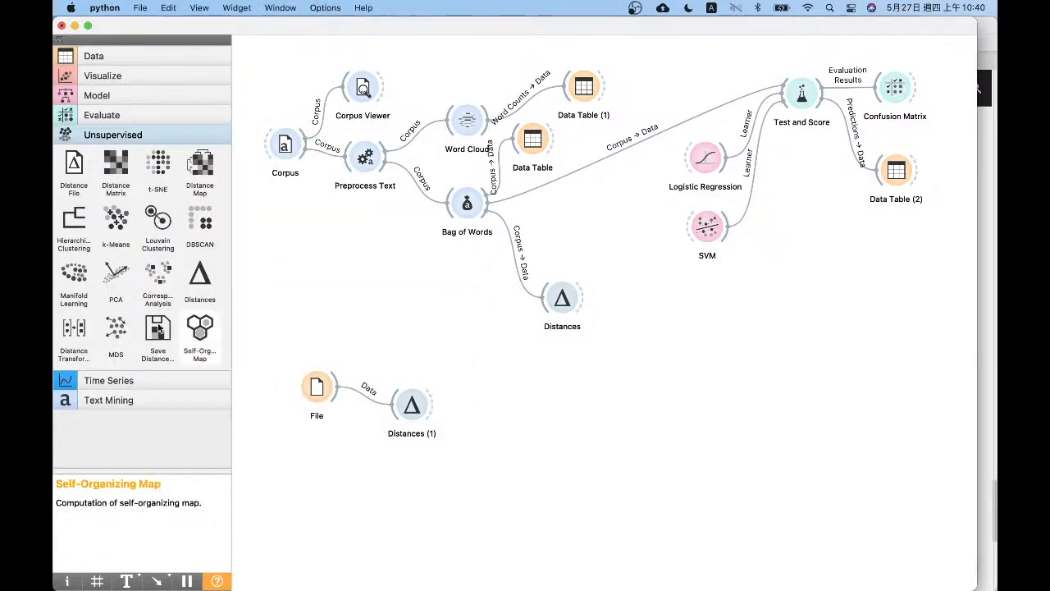
- Add a Hierarchical Clustering widget fed by Distances (1) and open its dendrogram
drag(73, 223, 497, 423)
drag(428, 406, 496, 422)
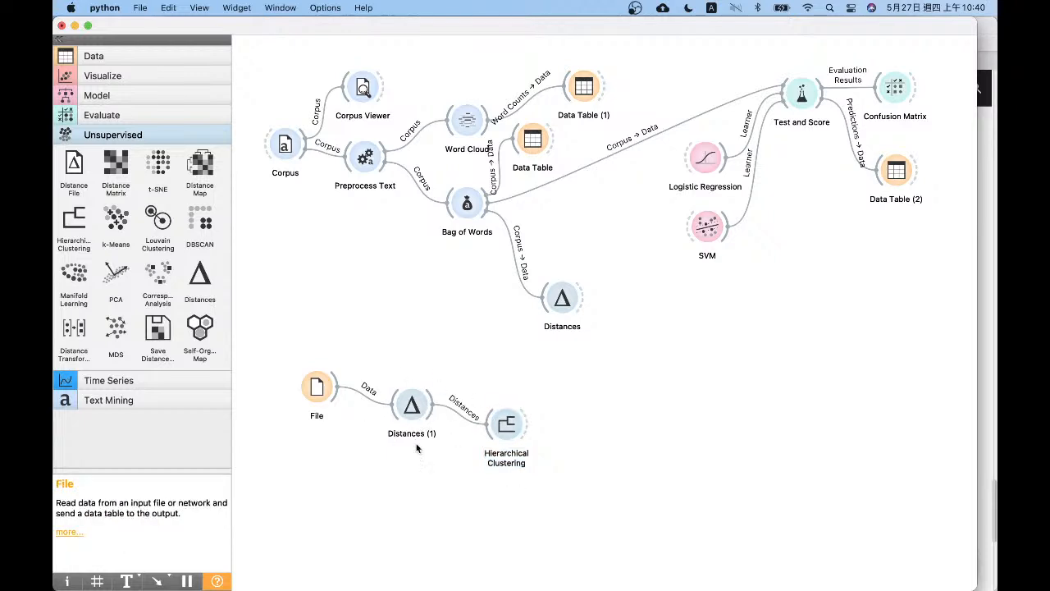
double_click(506, 423)
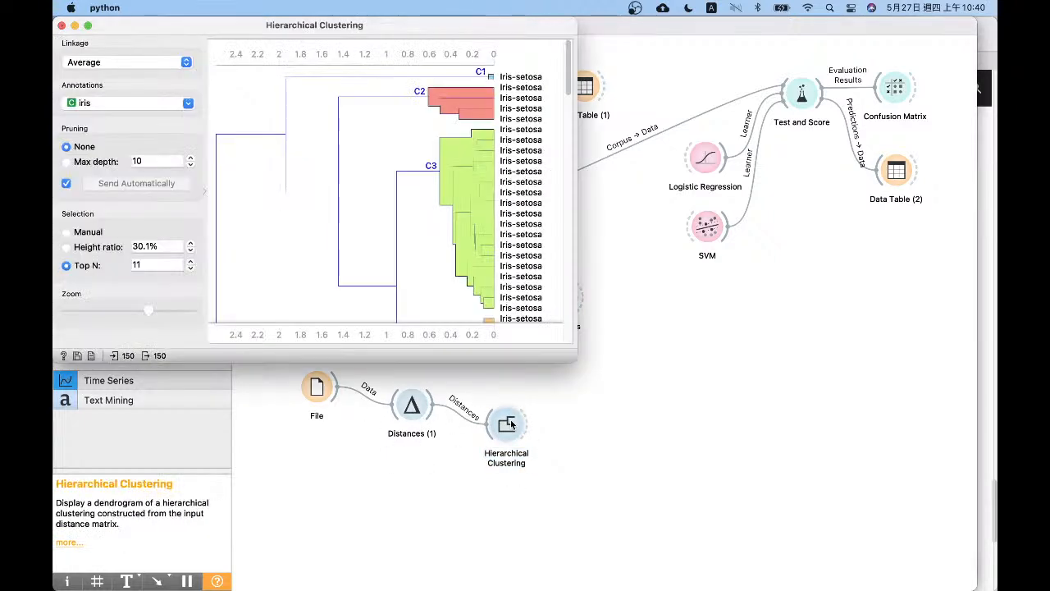
drag(569, 66, 574, 29)
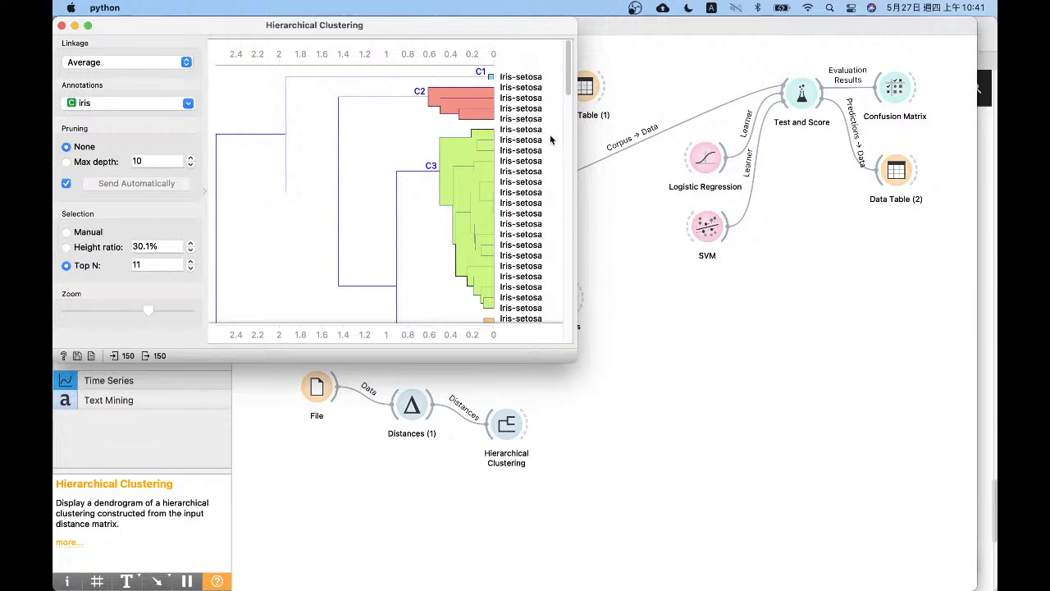
- Switch to OBS and hide the display capture source to show the iPad note
key(ctrl+Up)
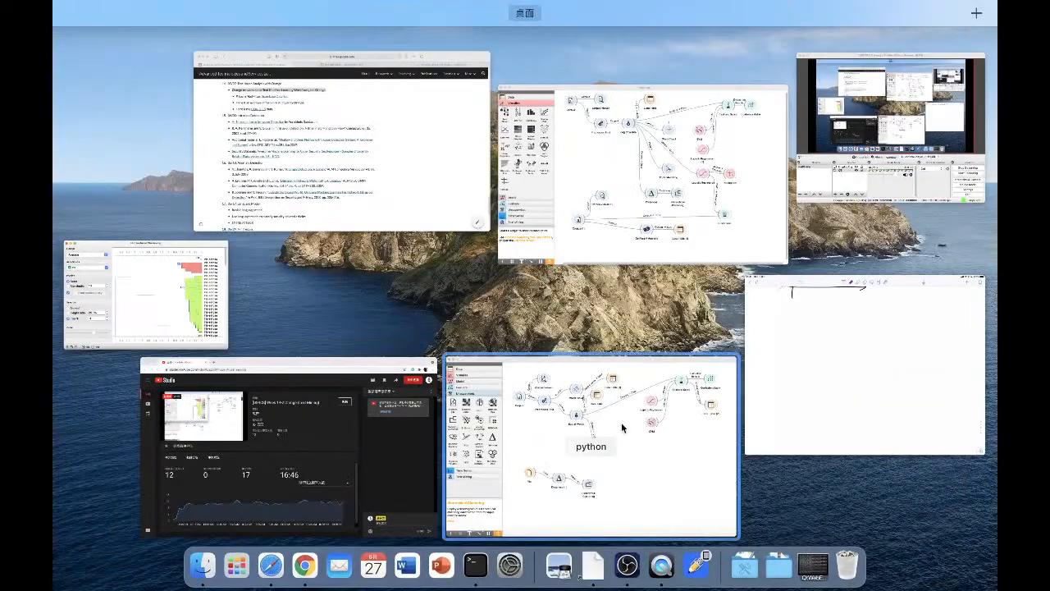
click(874, 139)
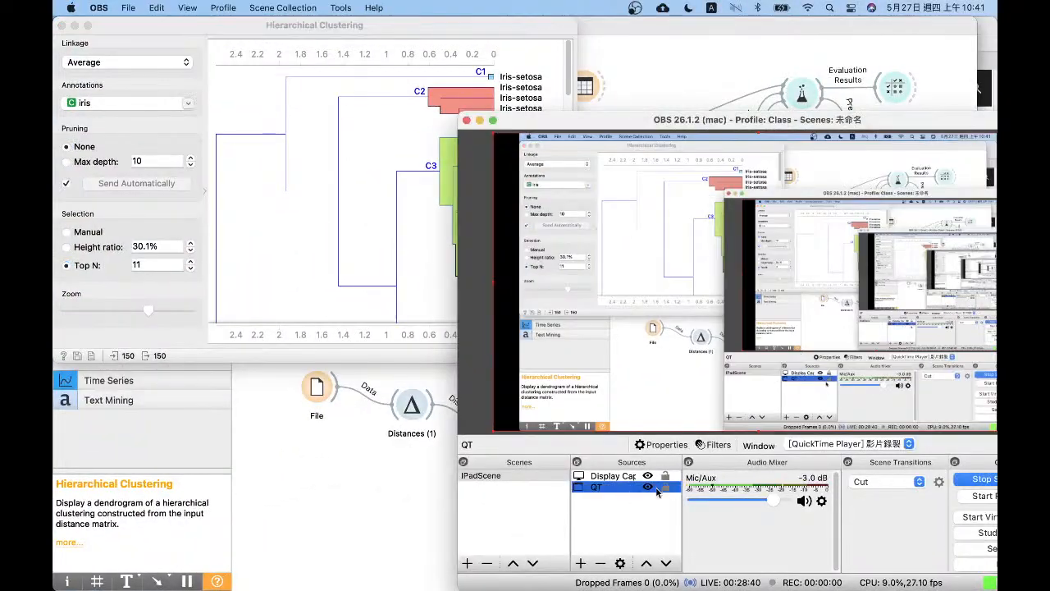
click(647, 476)
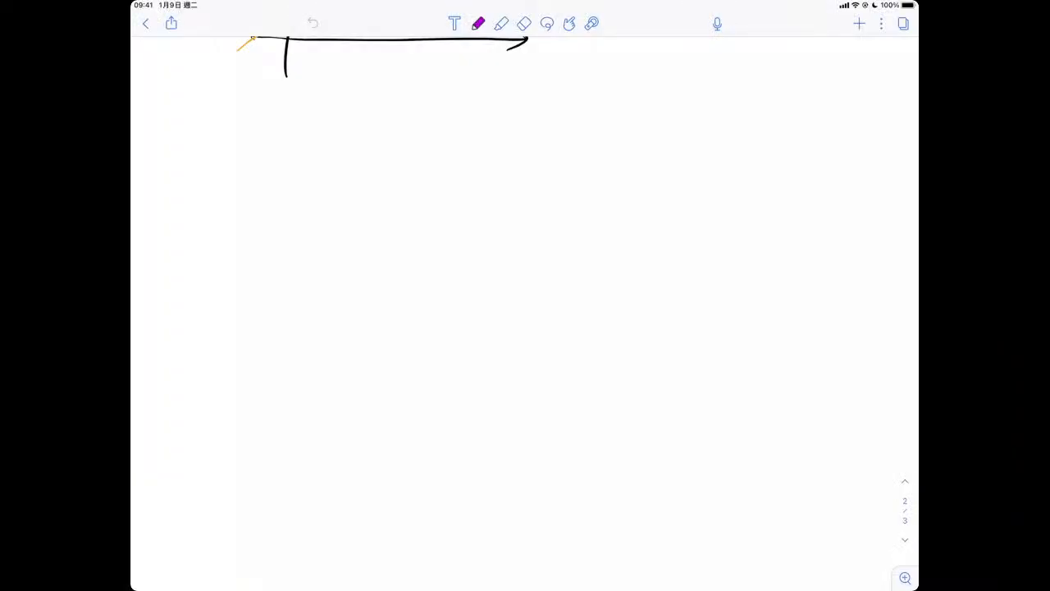
- Handwrite the heading "Clustering (Hierarchical)" in purple on an empty area of the note
scroll(525, 312, down, 3)
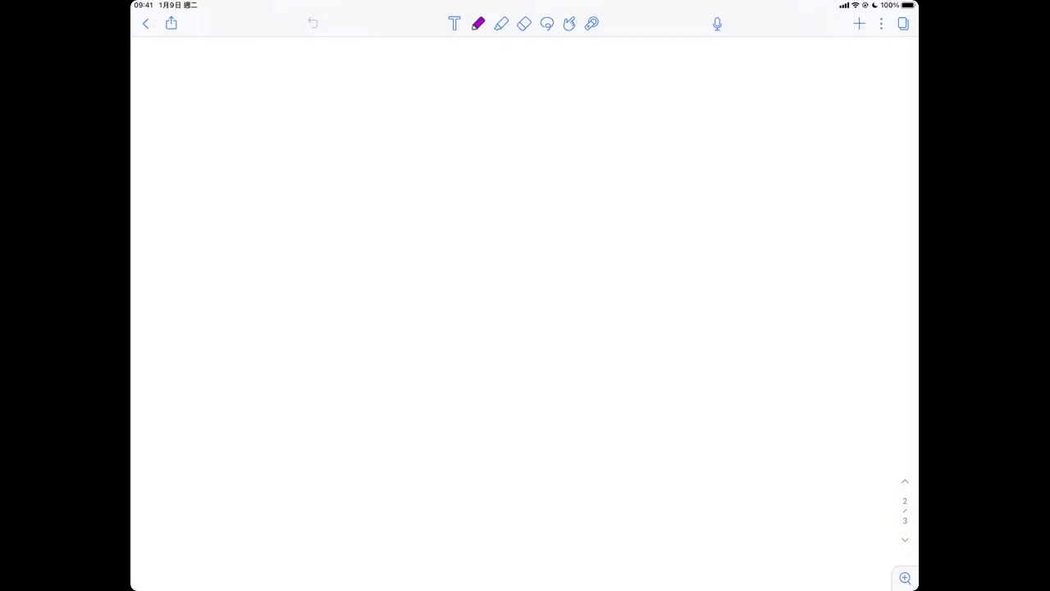
mouse_move(218, 66)
mouse_down()
mouse_move(226, 86)
mouse_move(291, 71)
mouse_move(302, 113)
mouse_move(322, 69)
mouse_up()
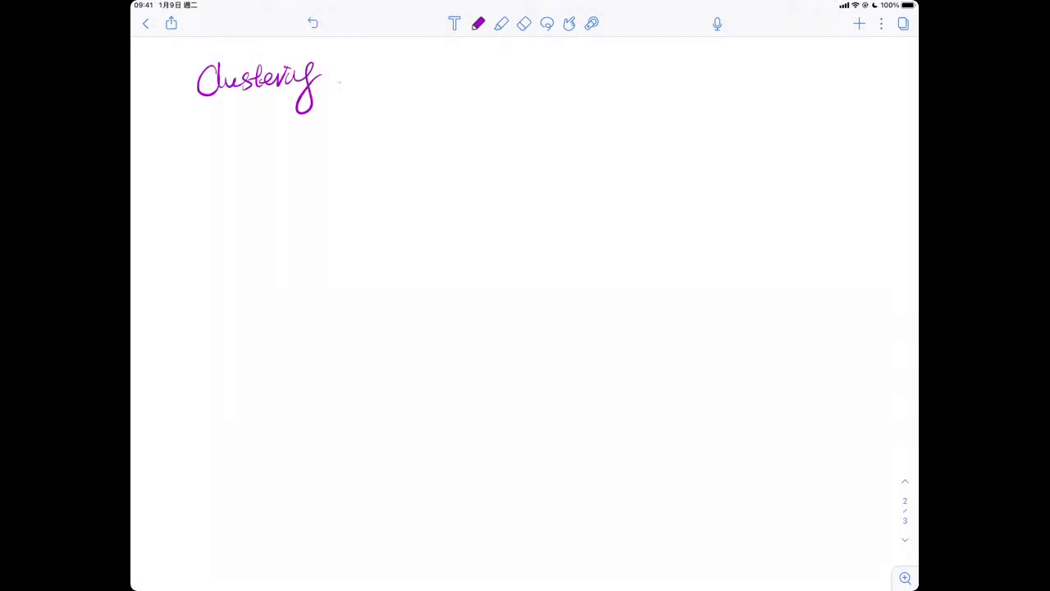
mouse_move(212, 111)
mouse_down()
mouse_move(210, 148)
mouse_move(242, 146)
mouse_up()
drag(198, 146, 238, 134)
key(ctrl+z)
drag(228, 113, 229, 152)
mouse_move(205, 137)
mouse_down()
mouse_move(227, 131)
mouse_move(190, 154)
mouse_move(246, 147)
mouse_up()
mouse_move(250, 147)
mouse_down()
mouse_move(259, 134)
mouse_move(274, 148)
mouse_move(287, 130)
mouse_up()
drag(306, 126, 304, 145)
drag(310, 108, 320, 146)
mouse_move(325, 118)
mouse_down()
mouse_move(333, 116)
mouse_move(332, 135)
mouse_up()
mouse_move(348, 122)
mouse_down()
mouse_move(349, 132)
mouse_move(366, 133)
mouse_move(382, 97)
mouse_up()
drag(391, 86, 392, 133)
- Set the pen colour to black and draw two arrowed axes labelled x1 and x2 below the heading
click(477, 23)
click(549, 152)
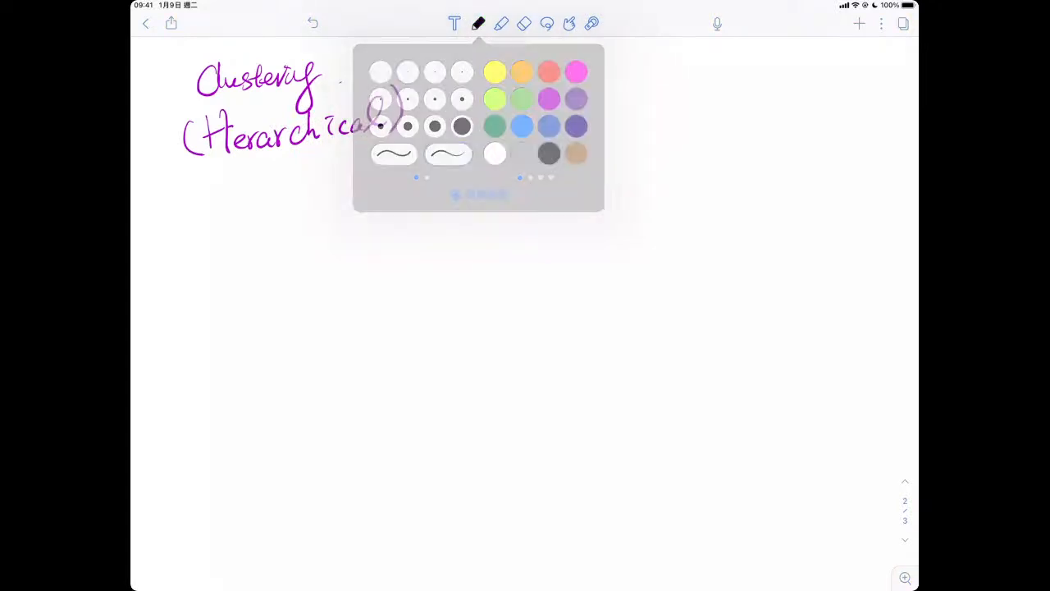
drag(299, 199, 298, 420)
drag(280, 215, 323, 206)
drag(230, 412, 532, 408)
mouse_move(522, 394)
mouse_down()
mouse_move(525, 414)
mouse_move(584, 416)
mouse_up()
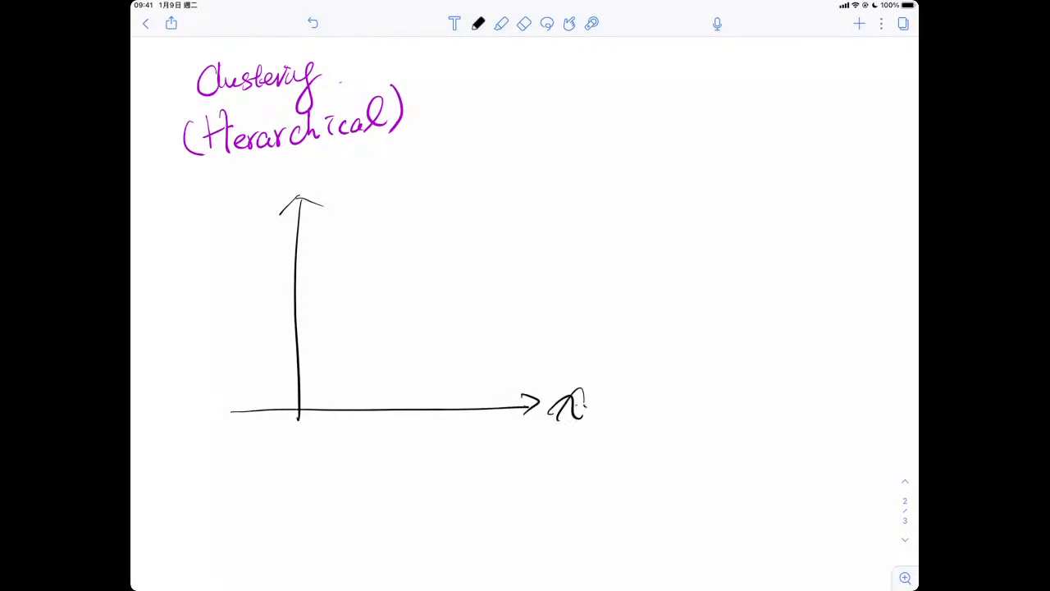
mouse_move(307, 167)
mouse_down()
mouse_move(299, 190)
mouse_move(325, 158)
mouse_move(341, 181)
mouse_up()
- Plot data points between the axes and label them A, B and C
drag(399, 246, 416, 235)
drag(428, 201, 429, 220)
drag(427, 201, 428, 222)
drag(373, 192, 374, 211)
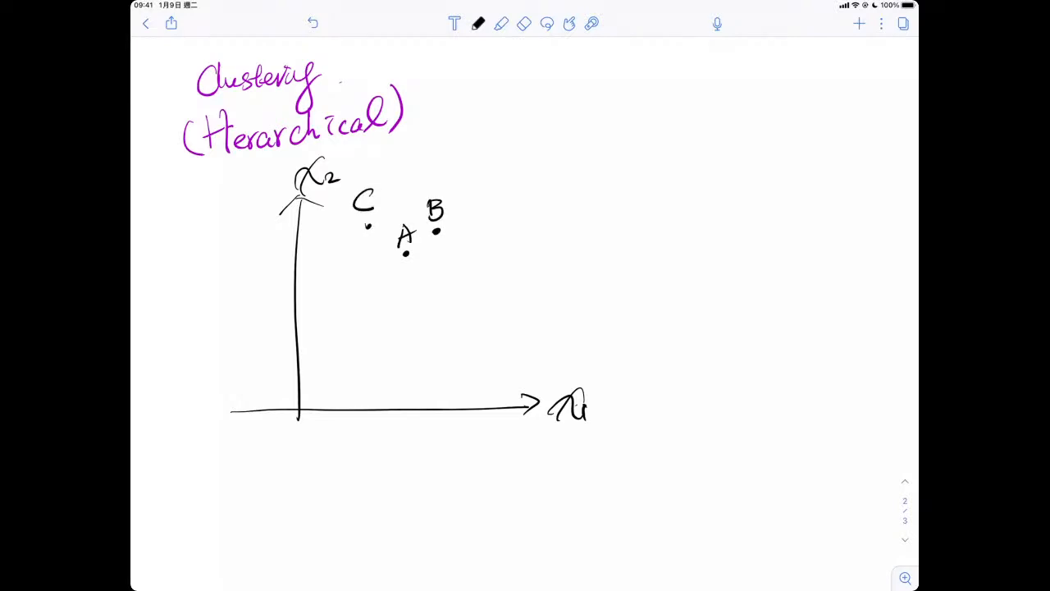
click(404, 338)
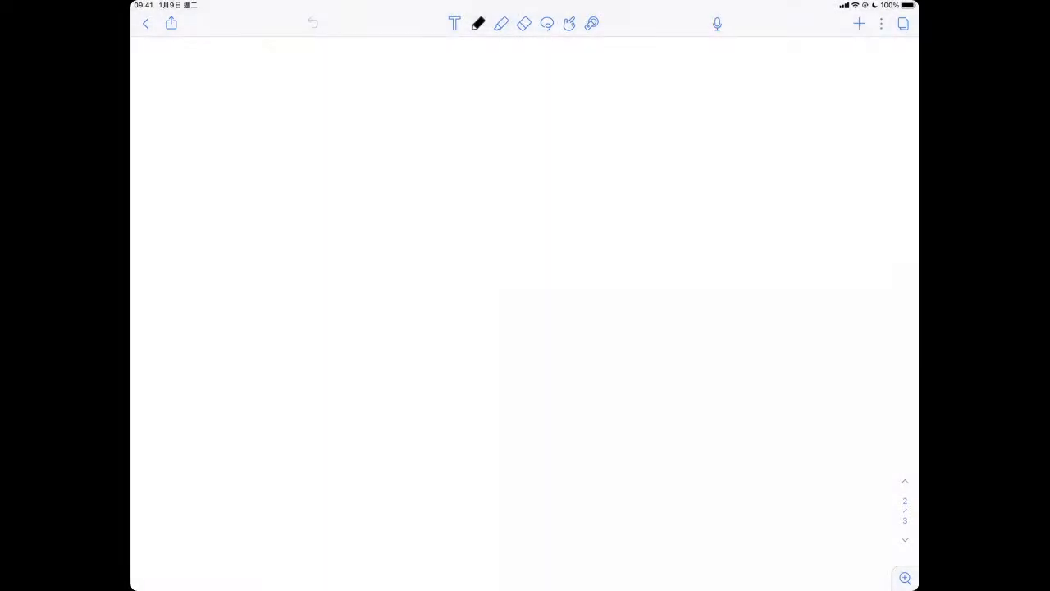
- Look through the note's pages for the missing clustering drawing, reopening the 2021年5月27日 note from the list
scroll(525, 314, up, 10)
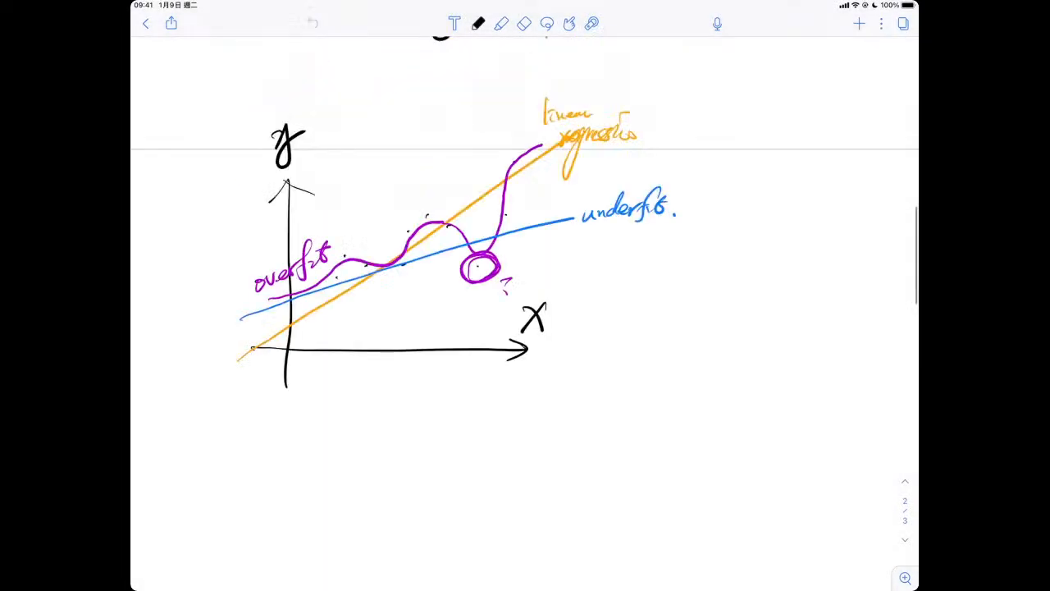
scroll(525, 314, down, 10)
scroll(525, 314, down, 3)
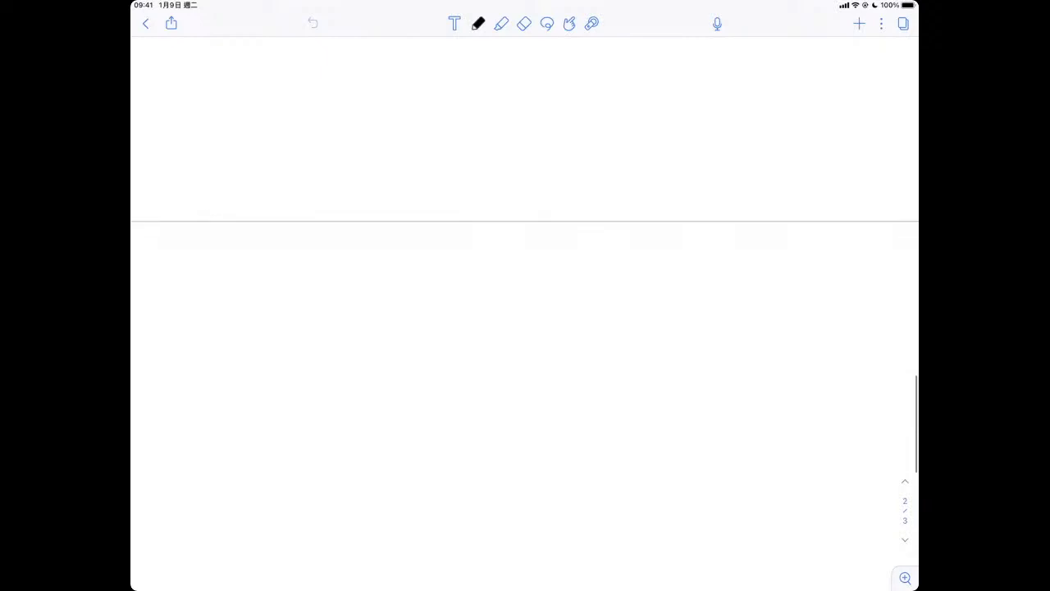
click(145, 24)
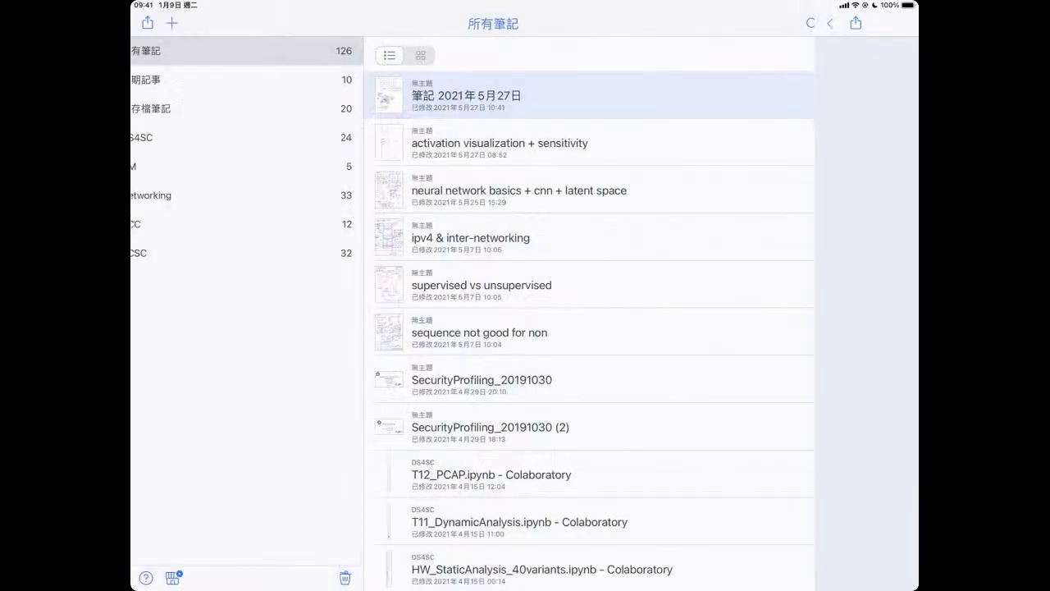
click(525, 96)
scroll(525, 313, up, 10)
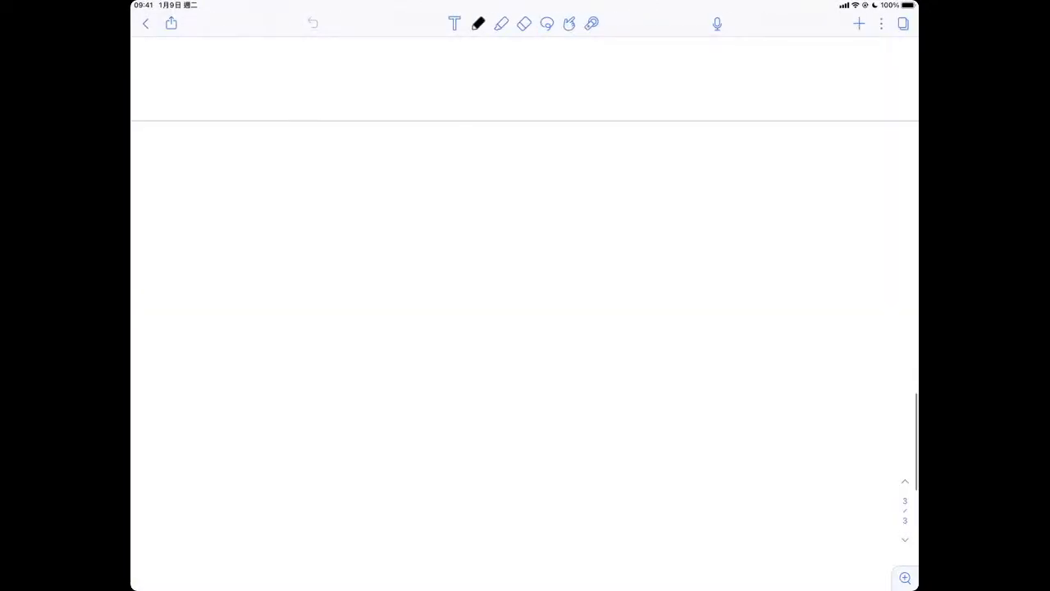
scroll(525, 313, up, 8)
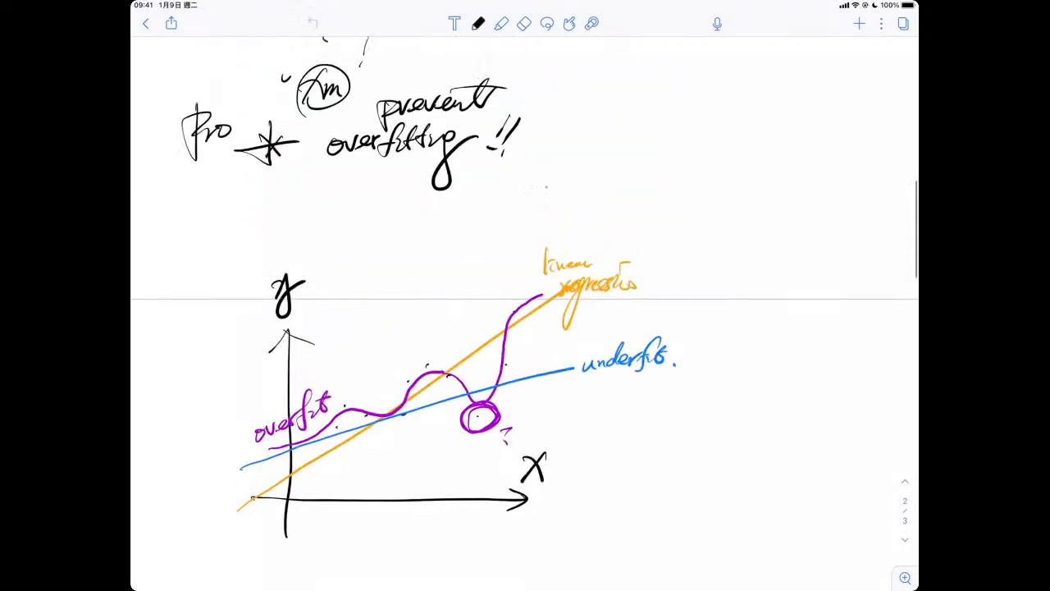
scroll(525, 313, down, 3)
scroll(525, 313, down, 6)
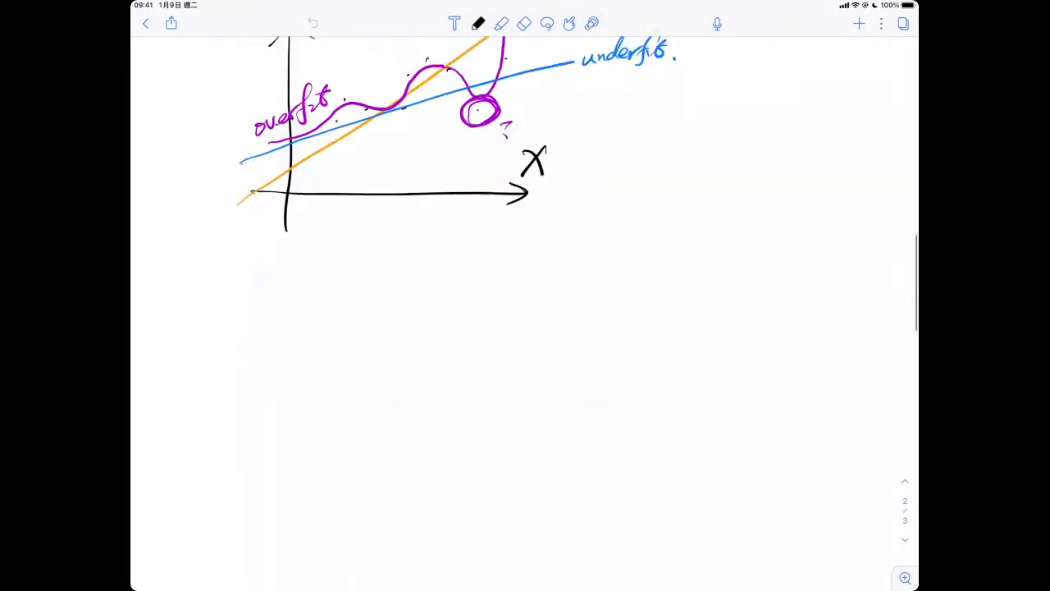
scroll(525, 313, down, 3)
scroll(525, 314, up, 2)
scroll(525, 314, down, 1)
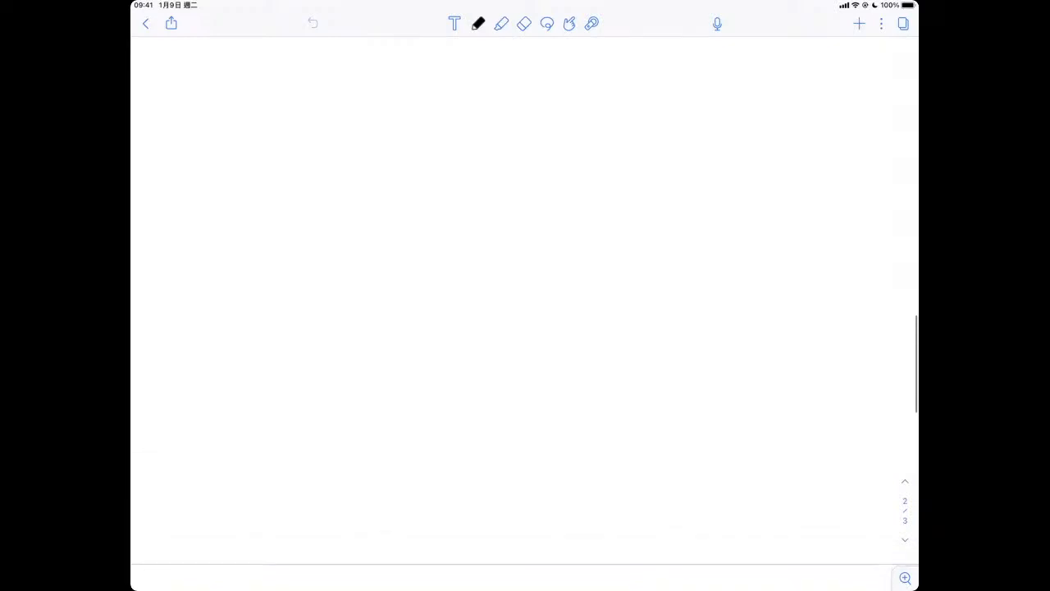
- Handwrite the heading "Hierarchical Clustering" in black on the empty part of page 2
mouse_move(232, 133)
mouse_down()
mouse_move(225, 162)
mouse_move(237, 160)
mouse_up()
drag(207, 163, 317, 135)
mouse_move(327, 109)
mouse_down()
mouse_move(337, 135)
mouse_move(373, 123)
mouse_move(392, 87)
mouse_up()
mouse_move(271, 169)
mouse_down()
mouse_move(261, 173)
mouse_move(268, 195)
mouse_up()
drag(273, 167, 294, 185)
mouse_move(303, 166)
mouse_down()
mouse_move(318, 162)
mouse_move(320, 174)
mouse_up()
mouse_move(320, 170)
mouse_down()
mouse_move(351, 153)
mouse_move(359, 191)
mouse_up()
drag(360, 190, 382, 150)
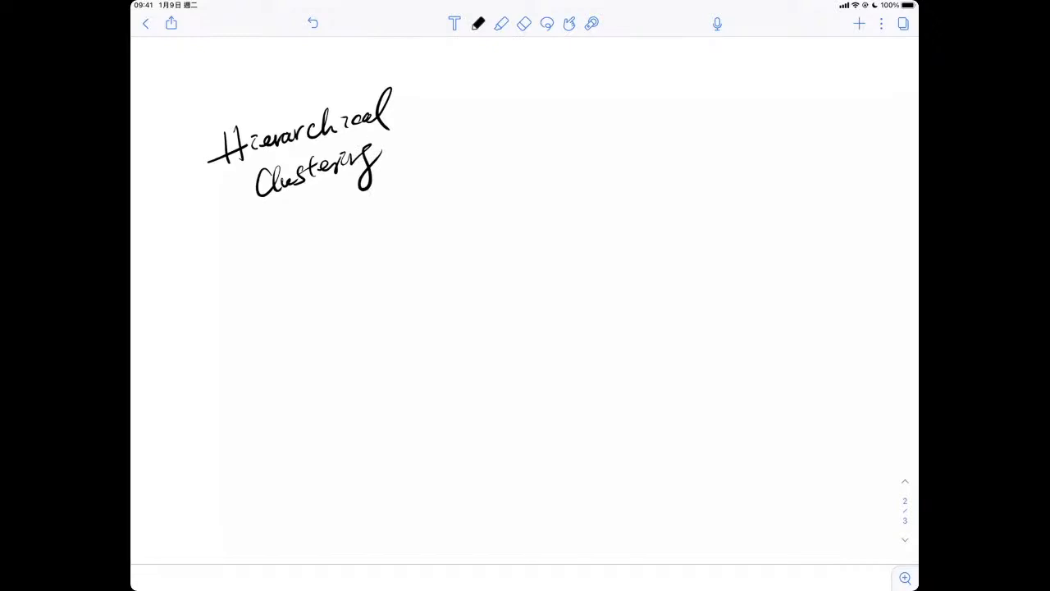
- Draw a vertical and a horizontal arrowed axis under the heading and label them X2 and X1
drag(322, 216, 320, 451)
mouse_move(300, 243)
mouse_down()
mouse_move(321, 220)
mouse_move(338, 230)
mouse_up()
drag(279, 421, 538, 411)
mouse_move(530, 402)
mouse_down()
mouse_move(533, 418)
mouse_move(574, 420)
mouse_up()
mouse_move(573, 404)
mouse_down()
mouse_move(553, 422)
mouse_move(586, 426)
mouse_up()
drag(331, 202, 351, 210)
drag(345, 195, 337, 216)
drag(354, 200, 372, 205)
- Plot six data points in the X1–X2 diagram and label them A, B, C, D, E and F
mouse_move(447, 220)
mouse_down()
mouse_move(440, 246)
mouse_move(456, 241)
mouse_up()
mouse_move(444, 237)
mouse_down()
mouse_move(458, 232)
mouse_move(453, 279)
mouse_up()
drag(454, 256, 454, 278)
click(399, 281)
mouse_move(375, 264)
mouse_down()
mouse_move(356, 277)
mouse_move(379, 287)
mouse_up()
click(469, 331)
drag(491, 308, 491, 328)
mouse_move(451, 359)
mouse_down()
mouse_move(469, 359)
mouse_move(471, 382)
mouse_up()
drag(452, 373, 465, 374)
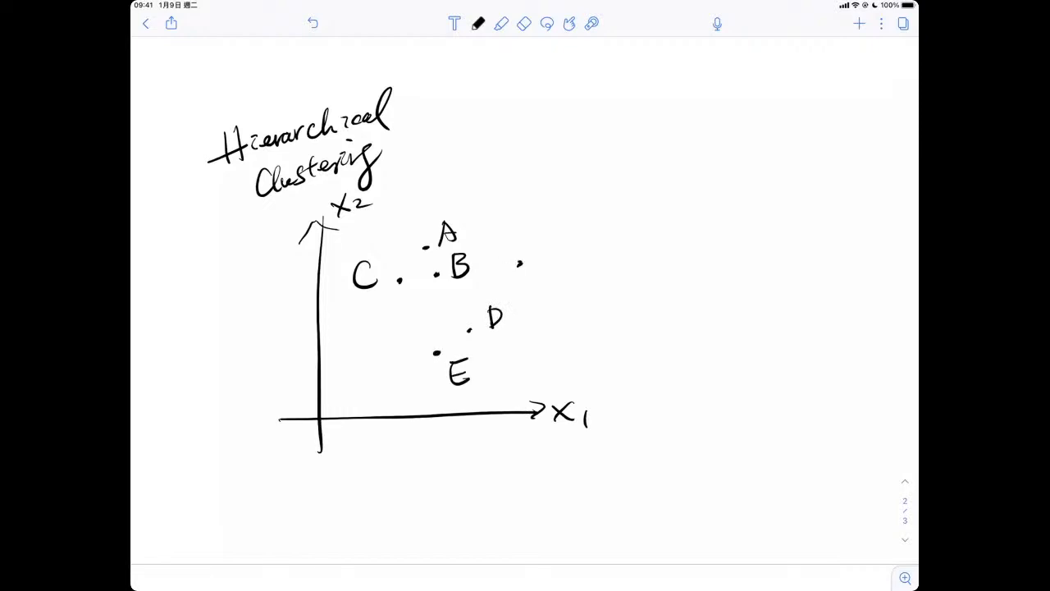
drag(541, 257, 556, 254)
drag(539, 257, 537, 285)
drag(540, 268, 555, 266)
drag(539, 164, 542, 184)
- Set the pen colour to red and add marks near the ends of the X1 and X2 axes
click(478, 23)
click(549, 71)
drag(540, 410, 548, 399)
drag(331, 190, 361, 191)
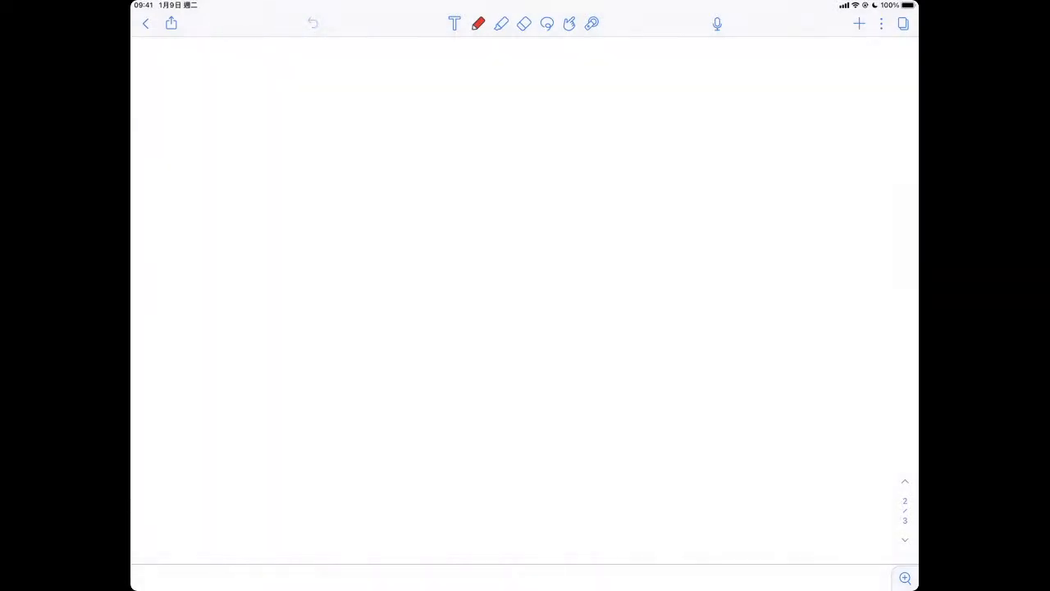
- Look for the missing diagram in the note and reopen the note from the notes list
scroll(525, 312, up, 5)
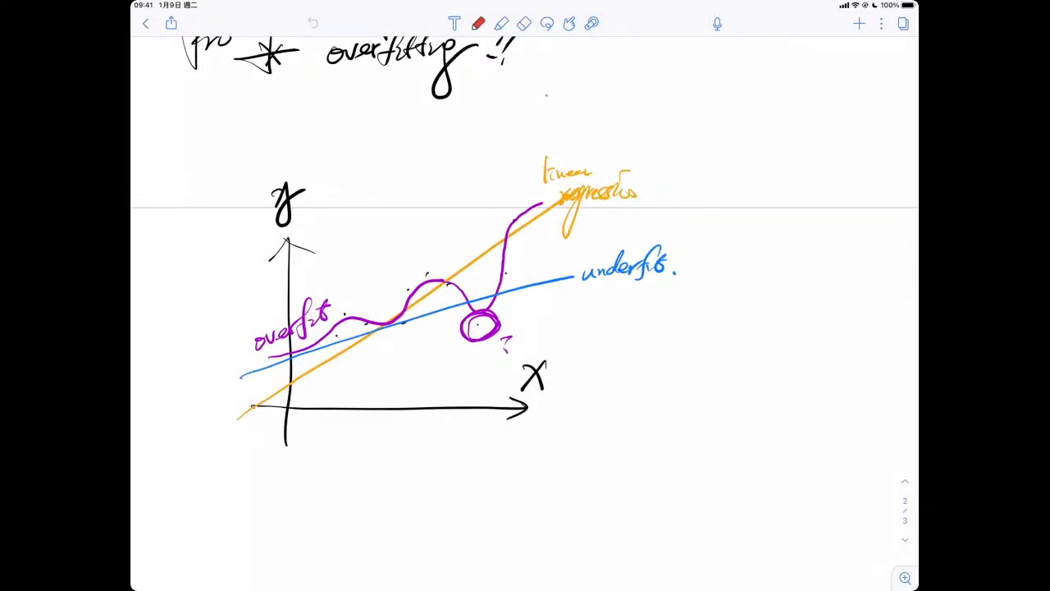
click(146, 24)
scroll(657, 311, down, 1)
scroll(656, 312, up, 1)
click(590, 107)
- Set the pen colour to black and locate the blank space below the overfitting graph
scroll(525, 312, down, 10)
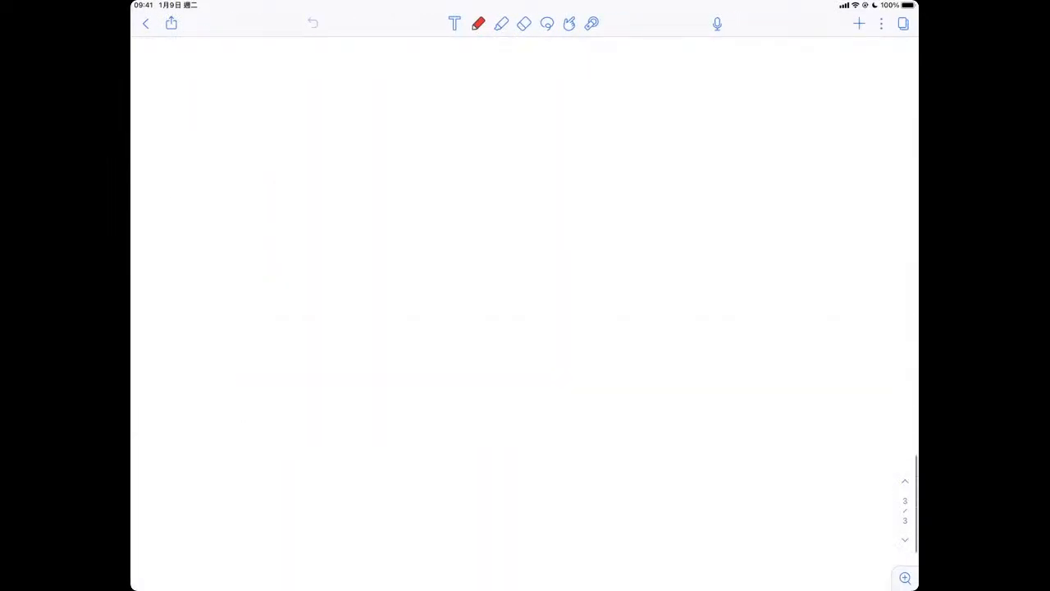
scroll(525, 312, up, 5)
click(478, 24)
click(549, 154)
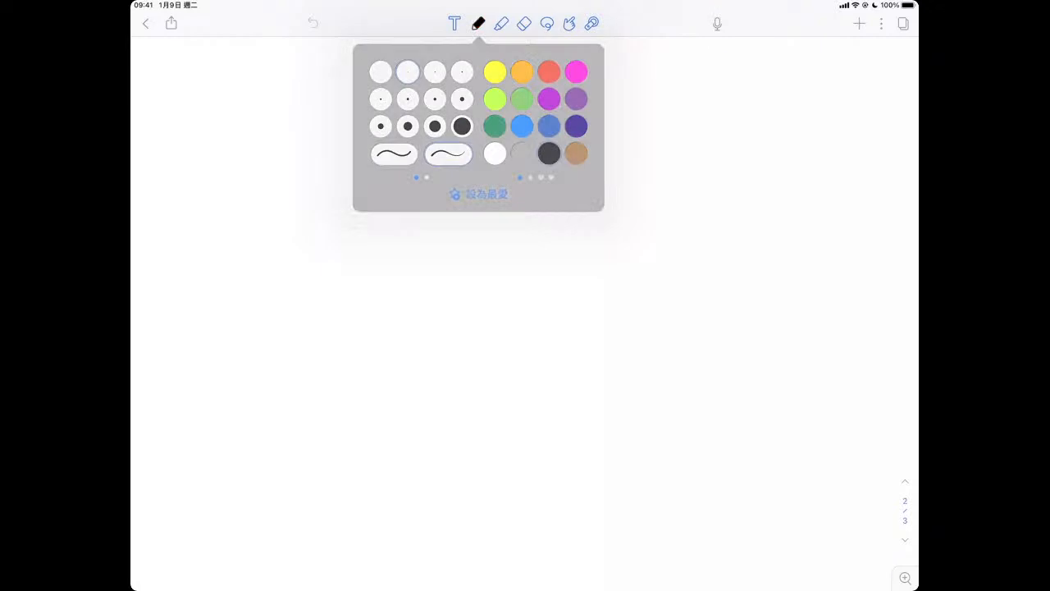
scroll(525, 312, up, 15)
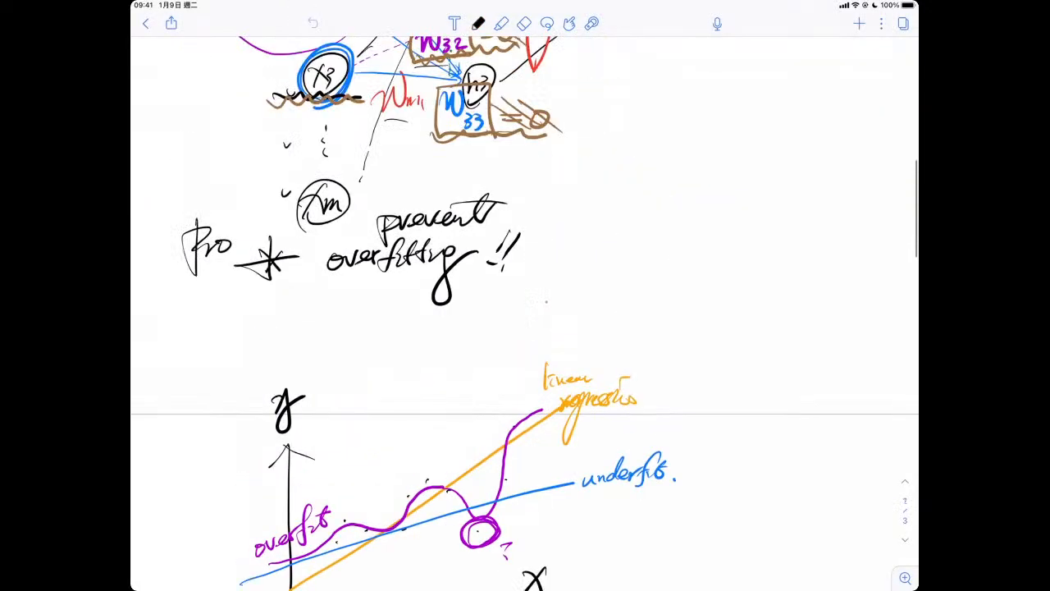
scroll(525, 312, down, 15)
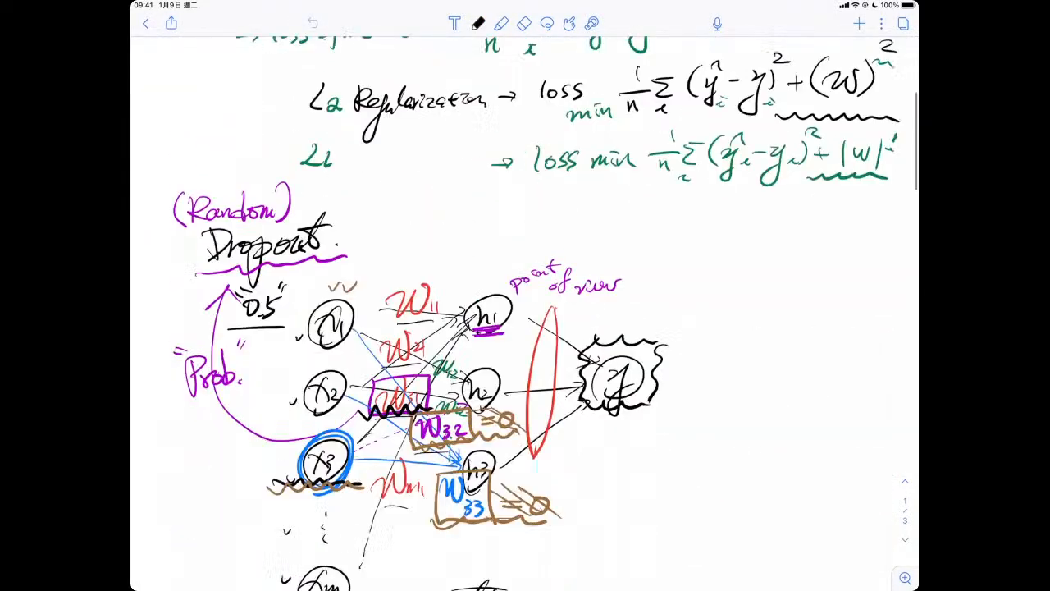
scroll(525, 312, down, 5)
- Draw a vertical and a horizontal arrowed axis below the overfitting graph and label them X2 and X1
drag(373, 192, 356, 417)
mouse_move(348, 208)
mouse_down()
mouse_move(365, 177)
mouse_move(402, 193)
mouse_up()
drag(295, 375, 634, 358)
drag(611, 349, 620, 370)
drag(643, 357, 668, 384)
drag(673, 356, 640, 385)
drag(677, 378, 679, 396)
drag(341, 131, 363, 159)
drag(361, 128, 345, 166)
drag(358, 144, 381, 153)
- Plot five data points between the new X1 and X2 axes and label them A, B, C, D and E
click(514, 222)
mouse_move(506, 215)
mouse_down()
mouse_move(530, 209)
mouse_move(527, 199)
mouse_move(565, 236)
mouse_up()
click(539, 248)
drag(443, 236, 445, 258)
click(570, 322)
drag(588, 308, 584, 328)
mouse_move(586, 309)
mouse_down()
mouse_move(605, 318)
mouse_move(581, 330)
mouse_up()
mouse_move(502, 335)
mouse_down()
mouse_move(484, 343)
mouse_move(506, 350)
mouse_up()
drag(499, 345, 512, 344)
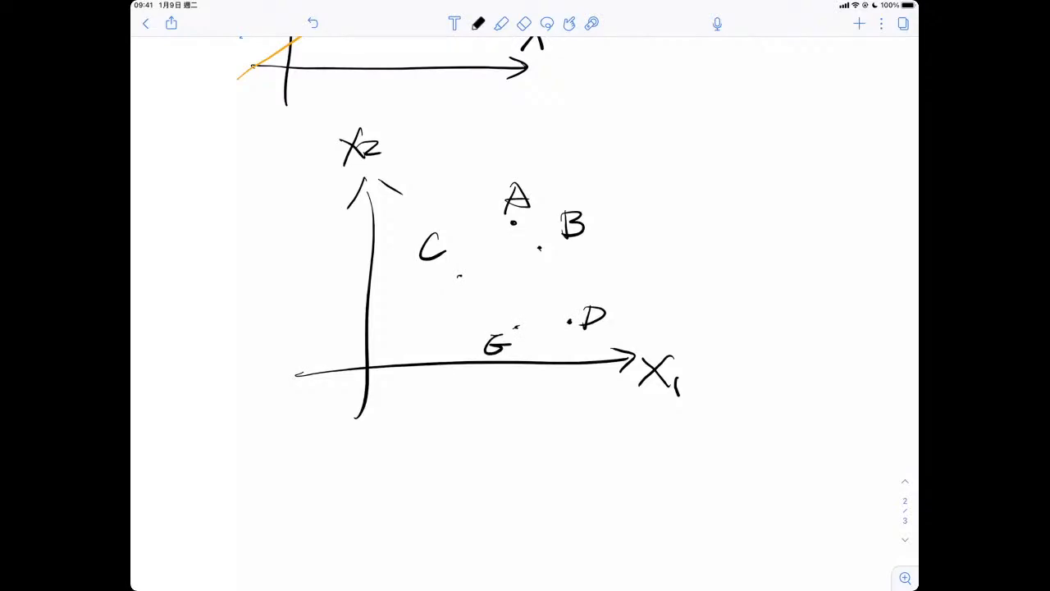
- Circle points A and B and points D and E in purple, marking each pair's centre with a small x
click(478, 23)
click(548, 98)
mouse_move(535, 262)
mouse_down()
mouse_move(491, 233)
mouse_move(574, 213)
mouse_move(525, 261)
mouse_up()
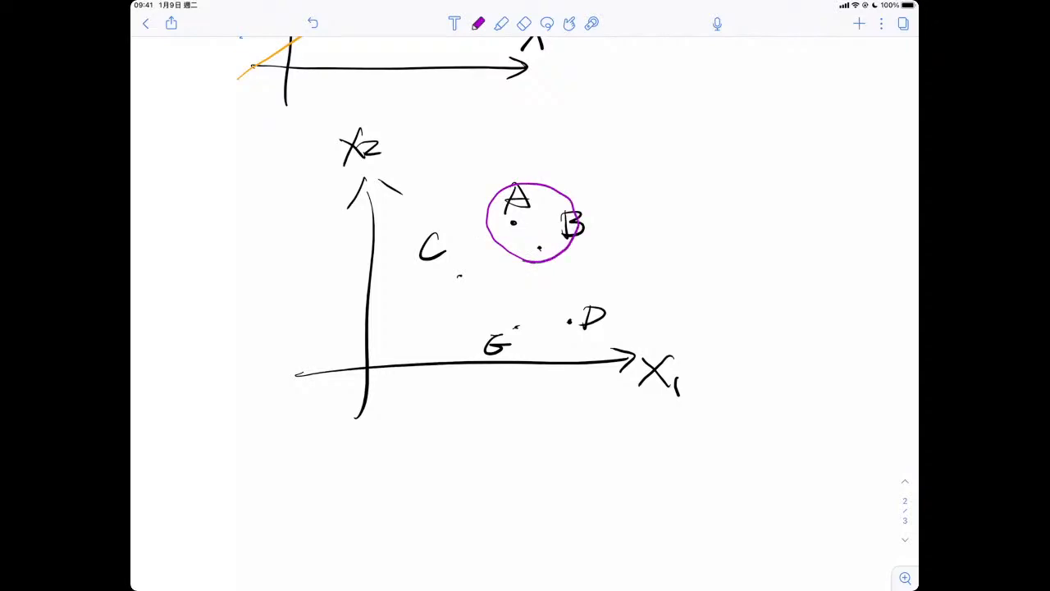
drag(531, 218, 539, 224)
drag(539, 218, 531, 224)
mouse_move(555, 358)
mouse_down()
mouse_move(487, 347)
mouse_move(629, 310)
mouse_move(535, 358)
mouse_up()
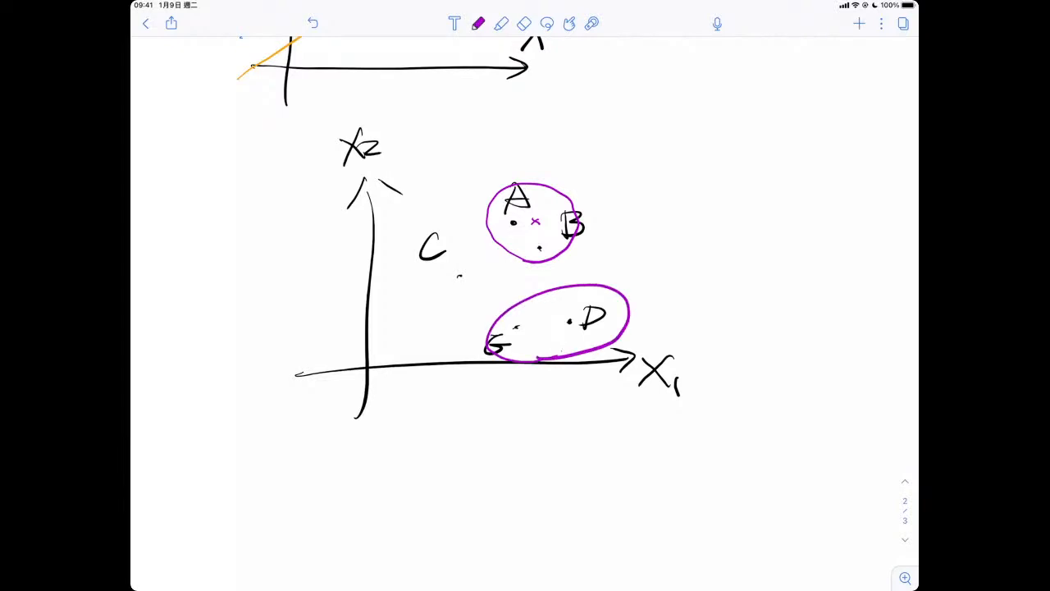
drag(549, 322, 557, 328)
drag(557, 322, 549, 327)
- Circle the A–B group together with C in blue, and enclose all five points in a red circle
click(479, 24)
click(522, 126)
mouse_move(479, 287)
mouse_down()
mouse_move(448, 286)
mouse_move(515, 174)
mouse_move(568, 261)
mouse_move(459, 288)
mouse_up()
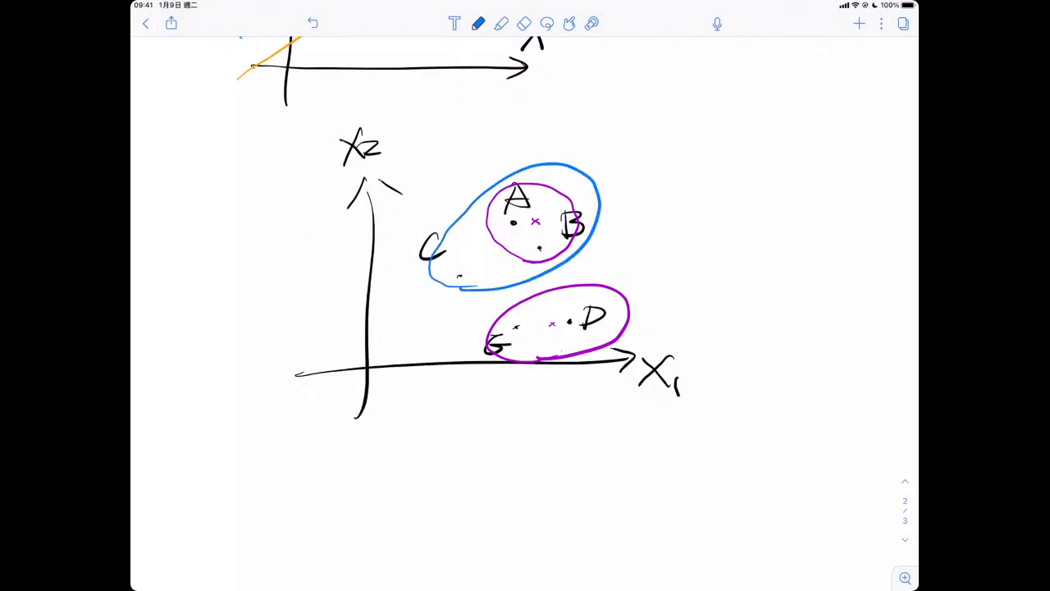
click(478, 24)
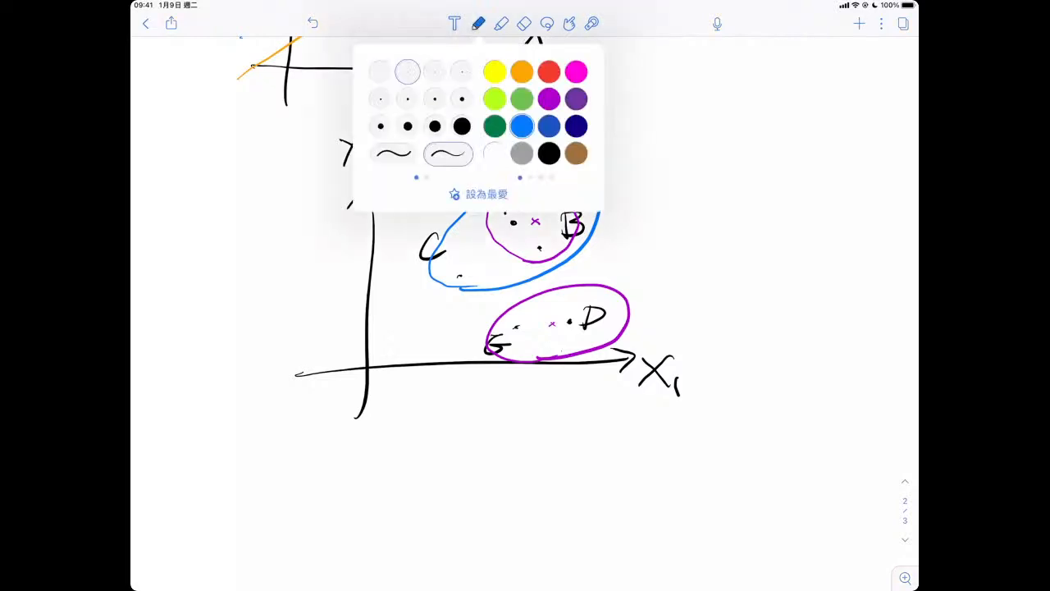
click(549, 72)
mouse_move(512, 377)
mouse_down()
mouse_move(404, 309)
mouse_move(623, 198)
mouse_move(510, 383)
mouse_move(496, 377)
mouse_up()
- Draw a black dendrogram below the diagram with leaves A, B, C, E and D, joining the clusters by bracket lines
click(478, 24)
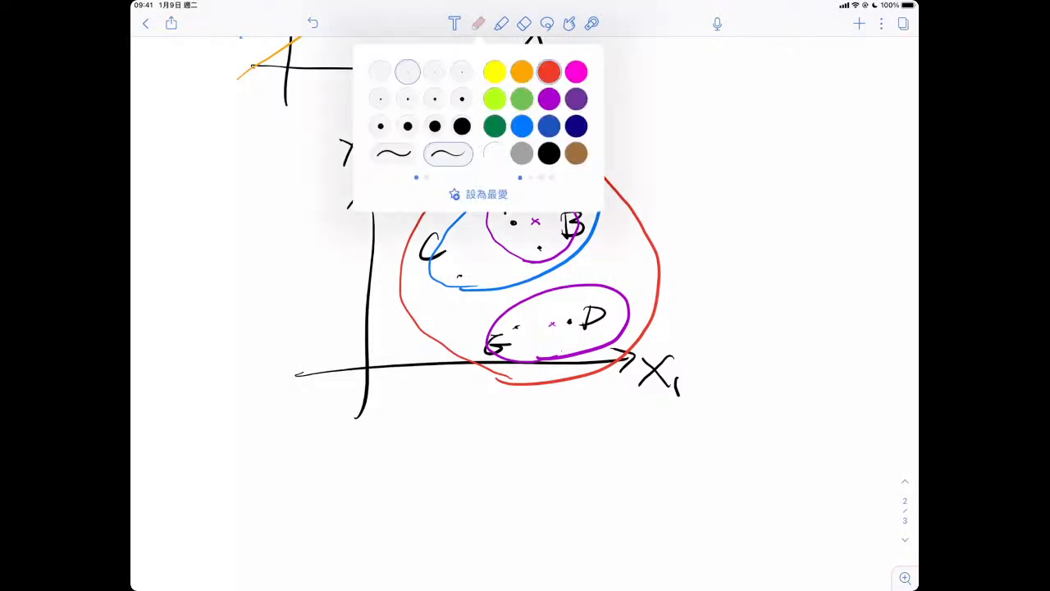
click(494, 125)
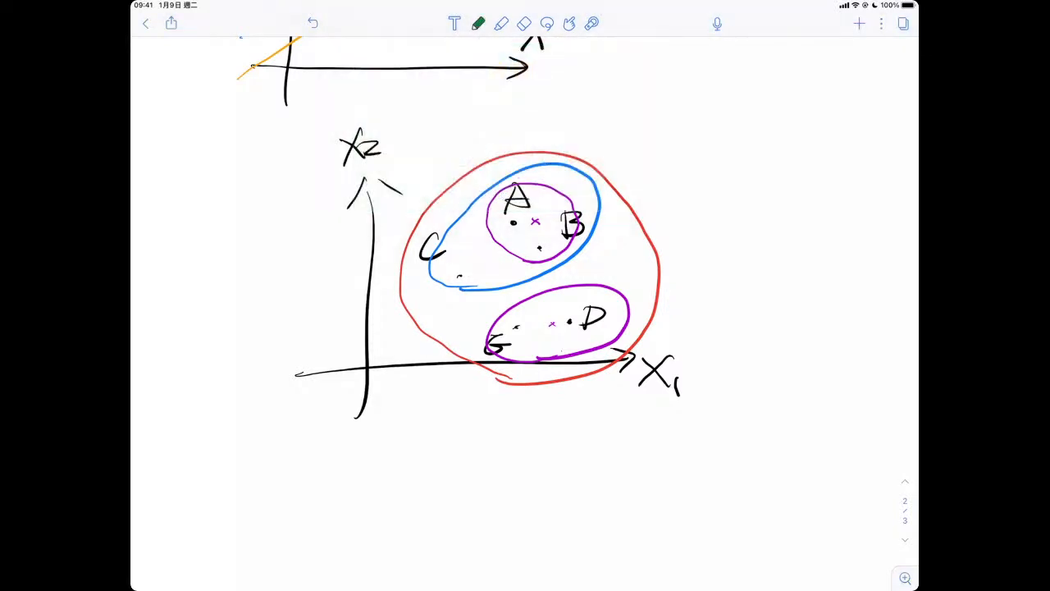
click(478, 24)
click(549, 153)
scroll(525, 246, down, 2)
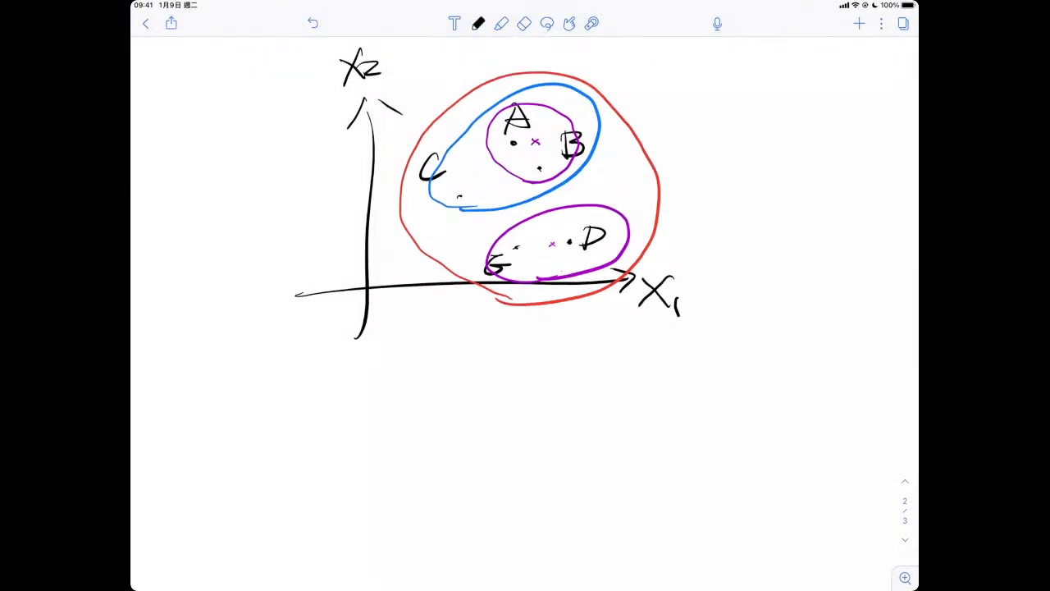
mouse_move(408, 486)
mouse_down()
mouse_move(417, 465)
mouse_move(428, 484)
mouse_move(451, 484)
mouse_move(461, 427)
mouse_move(463, 456)
mouse_move(513, 477)
mouse_up()
mouse_move(432, 423)
mouse_down()
mouse_move(483, 396)
mouse_move(506, 453)
mouse_move(596, 480)
mouse_up()
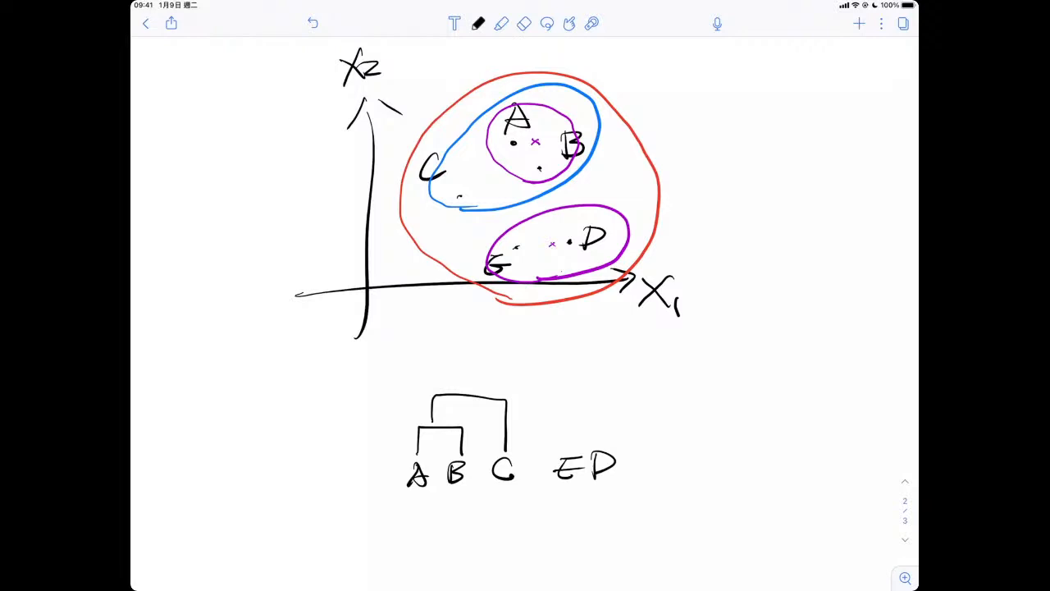
mouse_move(560, 440)
mouse_down()
mouse_move(561, 410)
mouse_move(600, 408)
mouse_move(602, 452)
mouse_up()
mouse_move(461, 394)
mouse_down()
mouse_move(510, 361)
mouse_move(587, 407)
mouse_up()
mouse_move(666, 334)
mouse_down()
mouse_move(645, 377)
mouse_move(680, 328)
mouse_move(694, 351)
mouse_up()
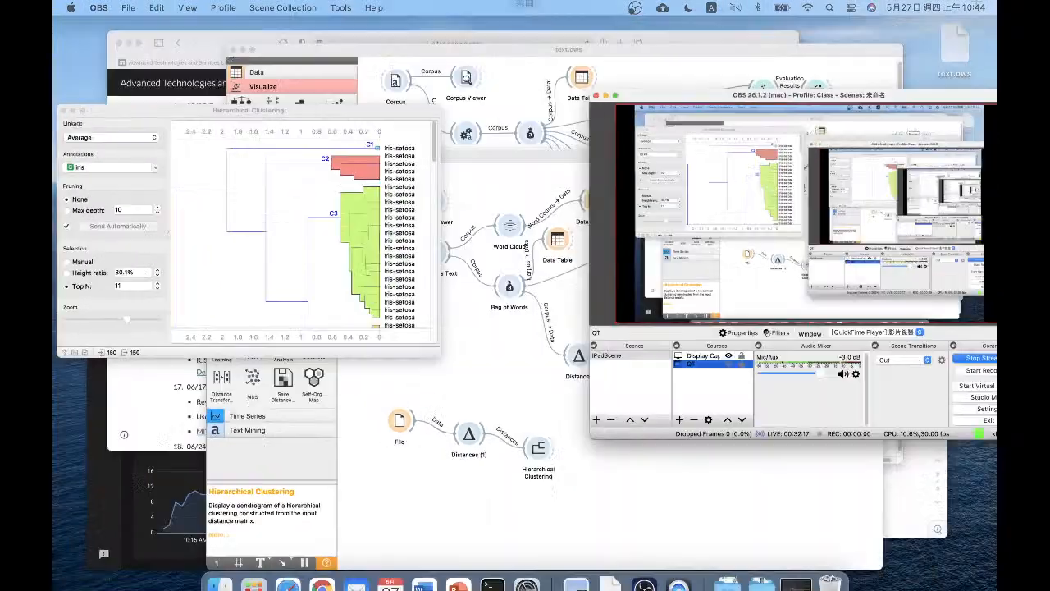
- Switch to the Orange workflow and review the iris dendrogram in the Hierarchical Clustering widget
key(ctrl+Up)
click(616, 411)
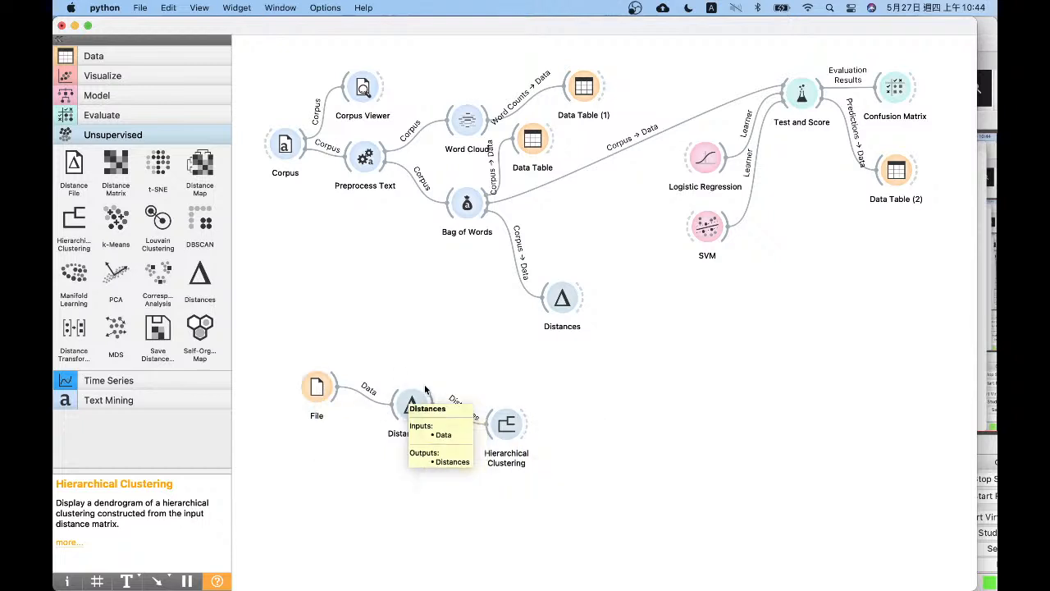
double_click(506, 424)
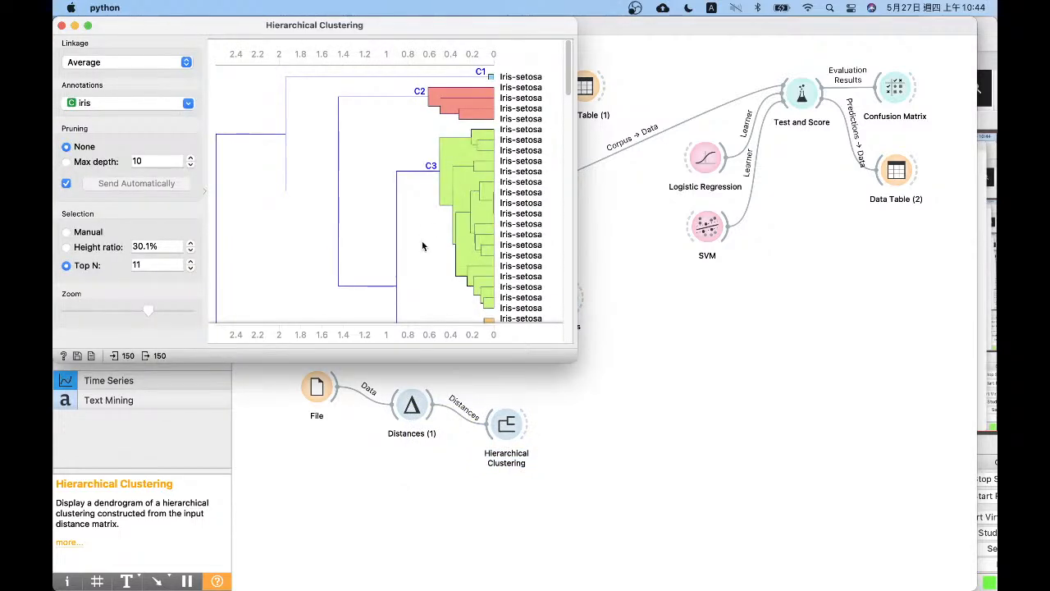
mouse_move(568, 72)
mouse_down()
mouse_move(562, 313)
mouse_move(563, 59)
mouse_up()
click(60, 25)
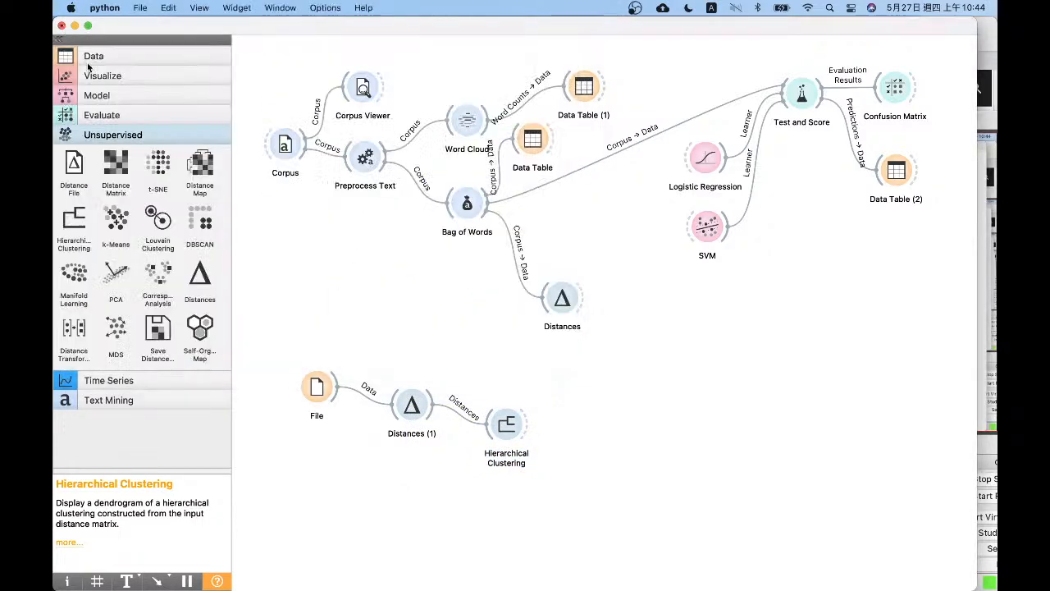
- Replace the separate File clustering chain with a new Hierarchical Clustering widget connected to the Distances widget fed by Bag of Words
drag(653, 541, 265, 369)
key(Delete)
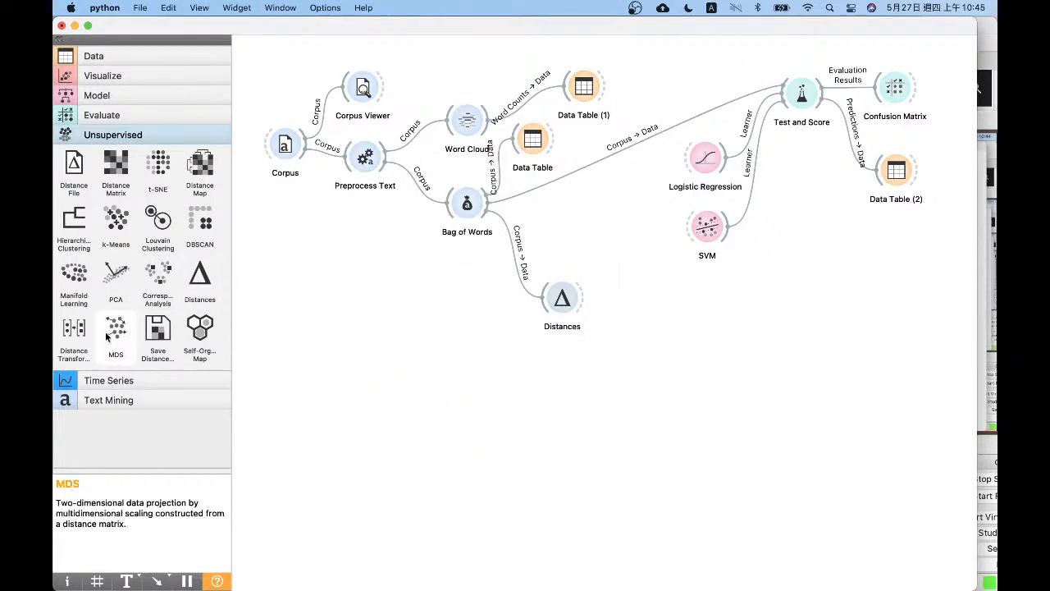
drag(74, 217, 645, 302)
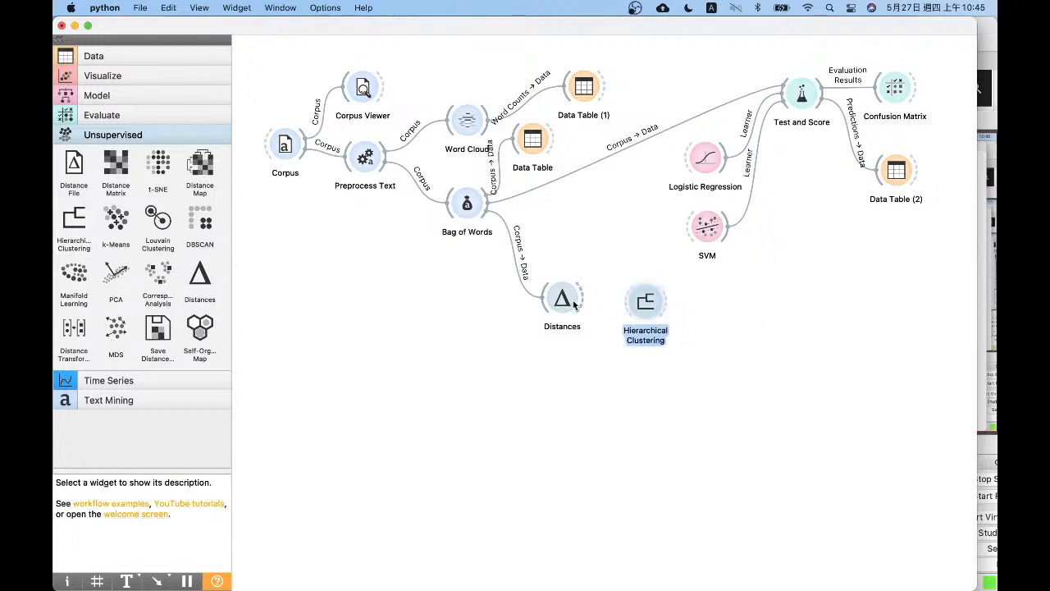
drag(581, 301, 662, 307)
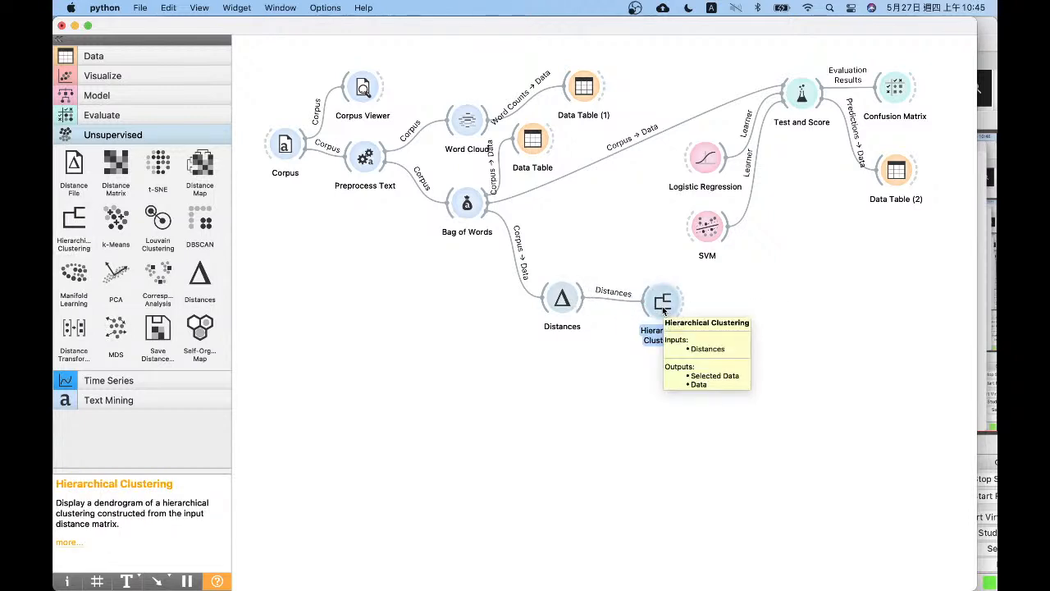
- Open the new Hierarchical Clustering widget in an enlarged window and set its linkage to Ward
double_click(662, 306)
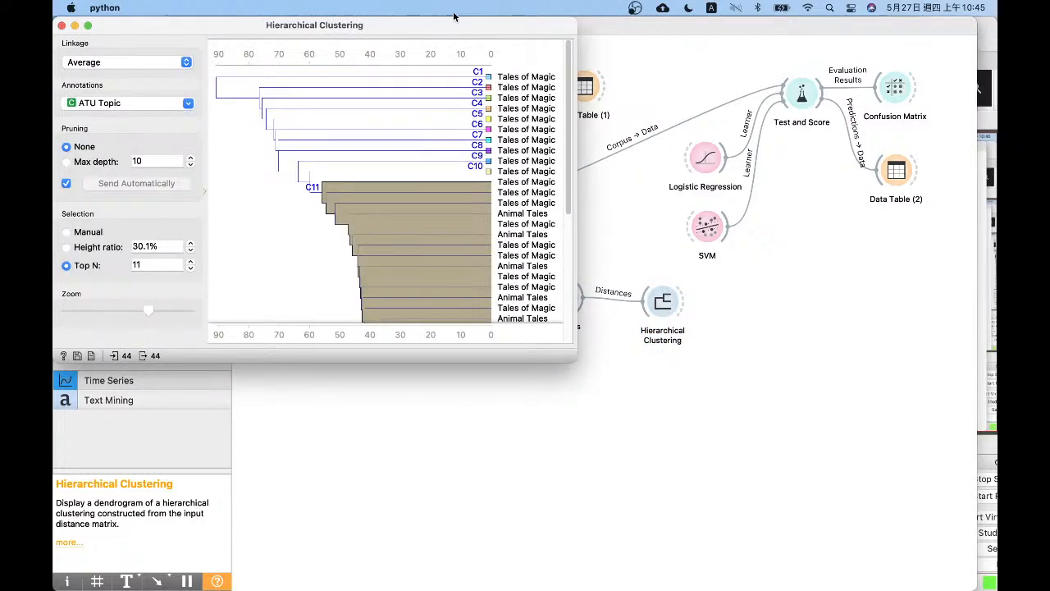
drag(455, 19, 492, 19)
drag(612, 362, 760, 566)
click(162, 62)
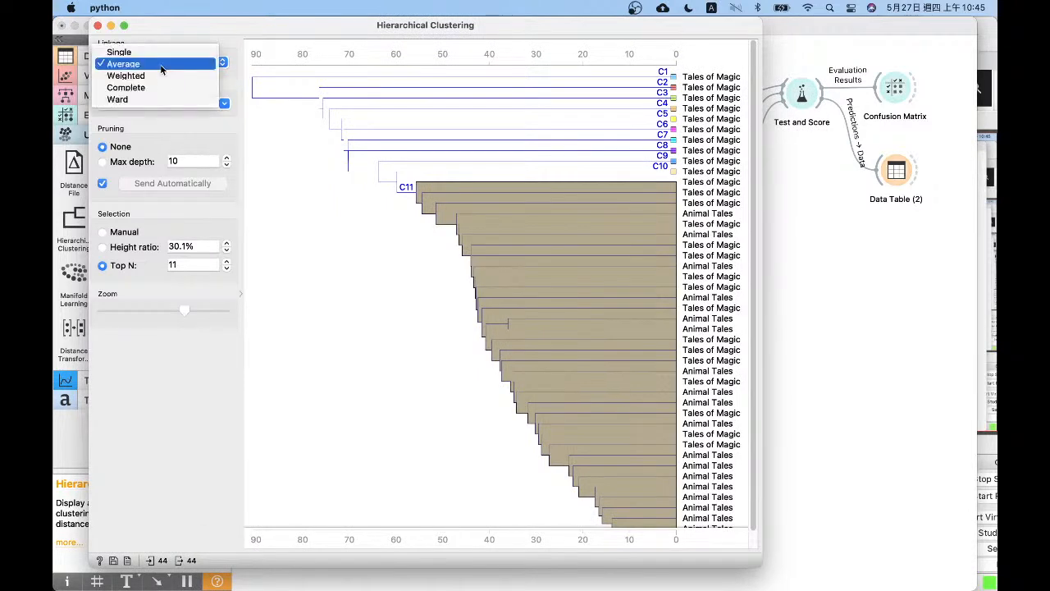
click(161, 99)
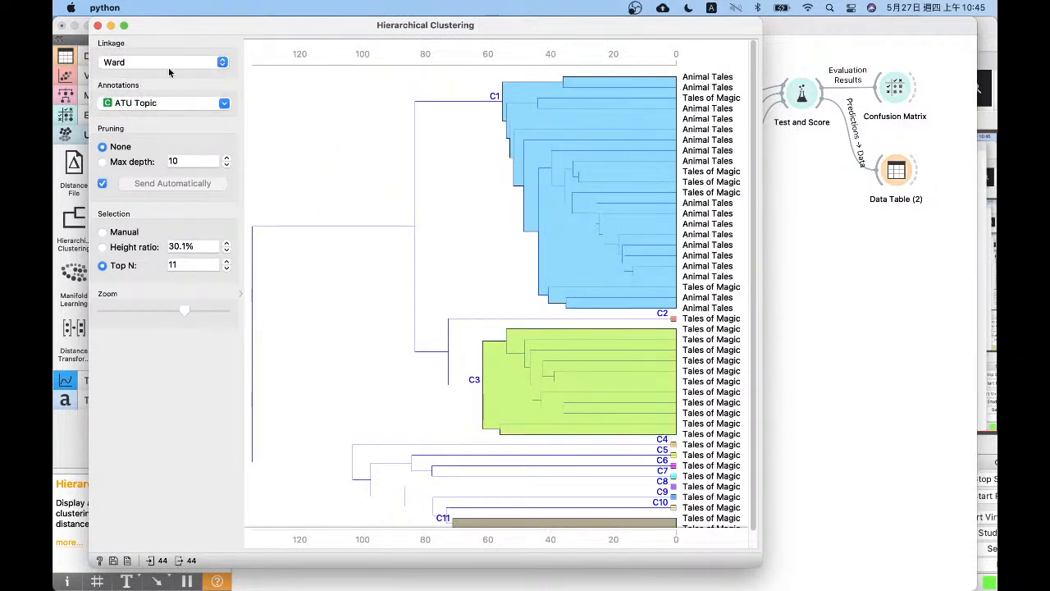
- Try Complete, Weighted and Single linkage on the text dendrogram, and return the linkage to Ward
click(172, 65)
click(164, 56)
click(176, 63)
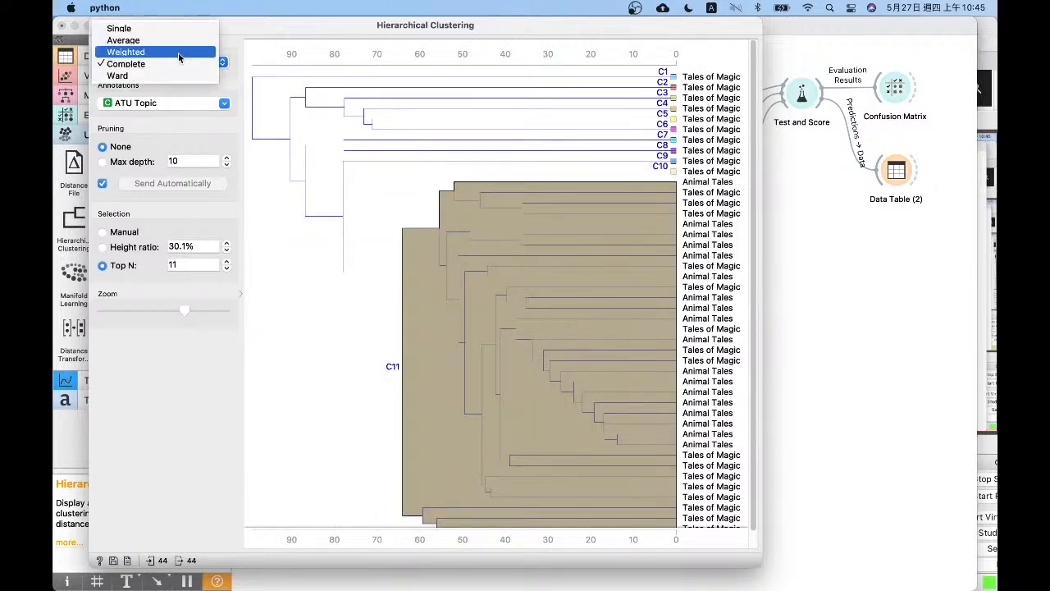
click(179, 55)
click(179, 60)
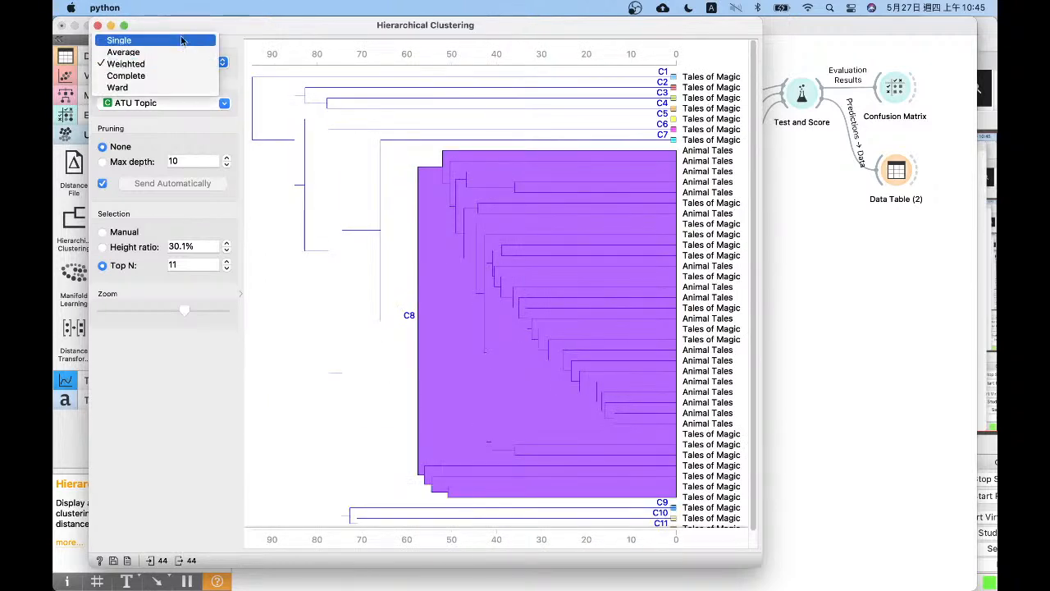
click(181, 40)
click(177, 64)
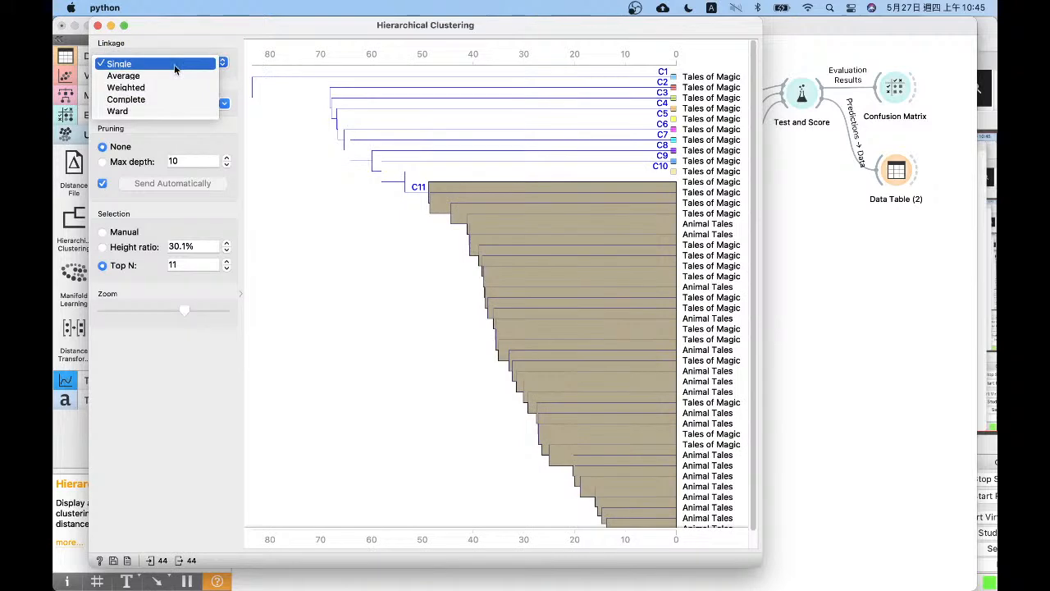
click(174, 111)
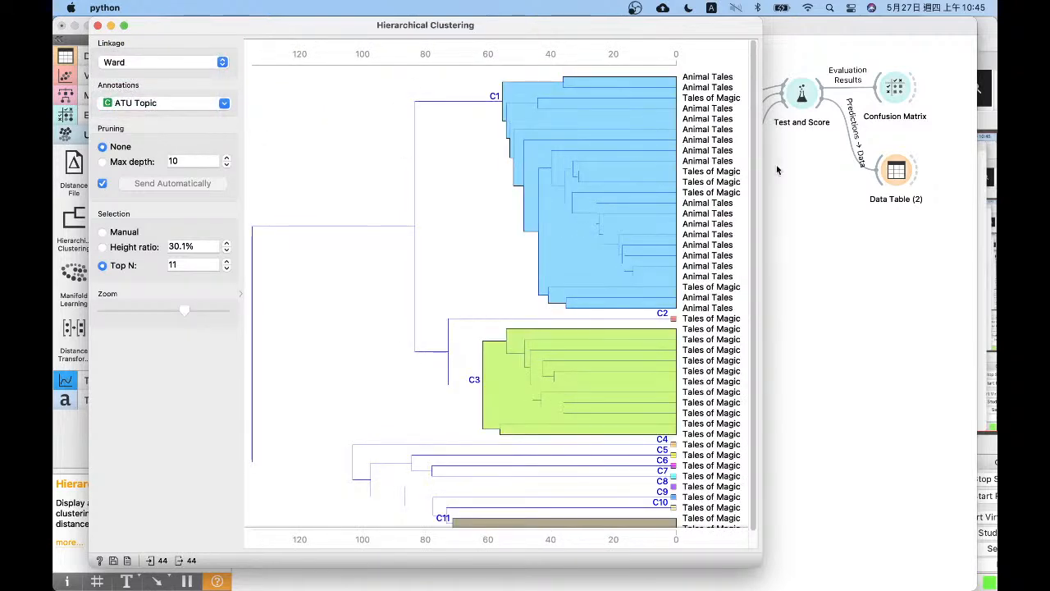
- Examine how Animal Tales and Tales of Magic are distributed across the Ward dendrogram's clusters
scroll(752, 172, down, 2)
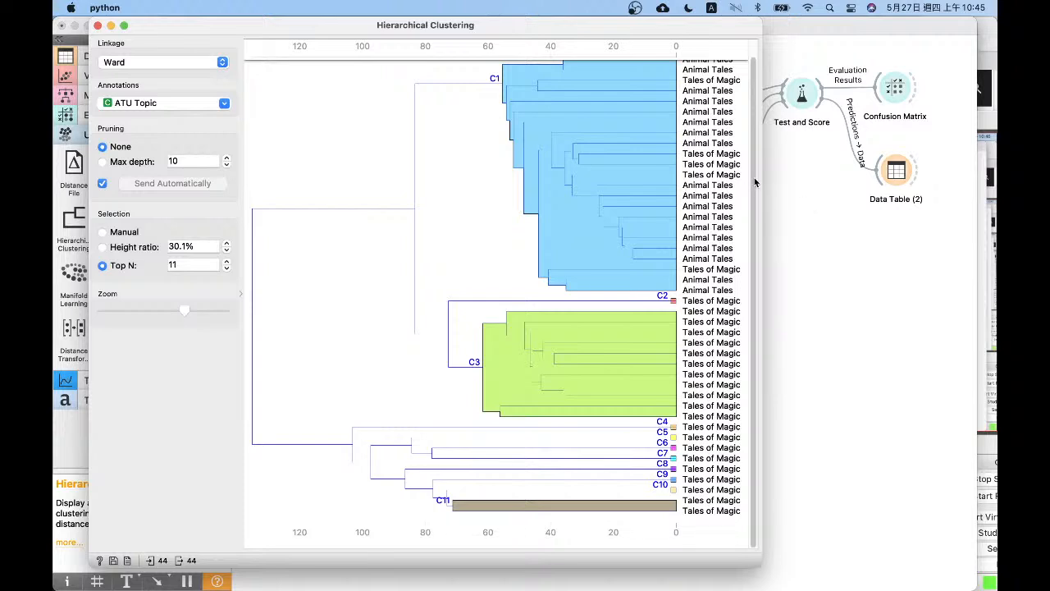
scroll(752, 140, up, 2)
drag(751, 133, 751, 241)
scroll(685, 278, up, 2)
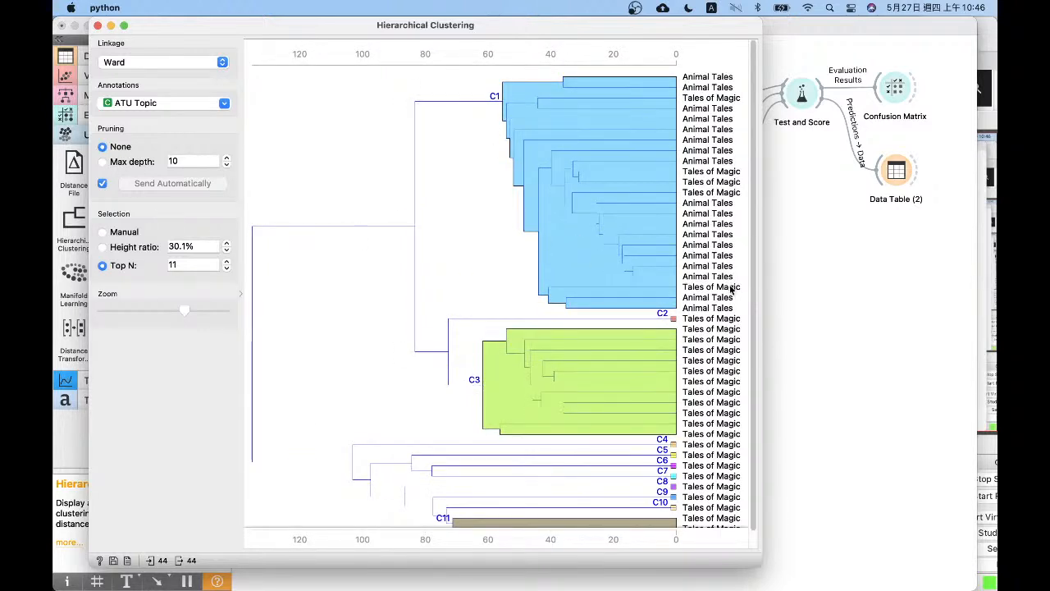
- Try manually selecting the dendrogram's root cluster, clear it, and return the selection to Top N with 11 clusters
click(410, 227)
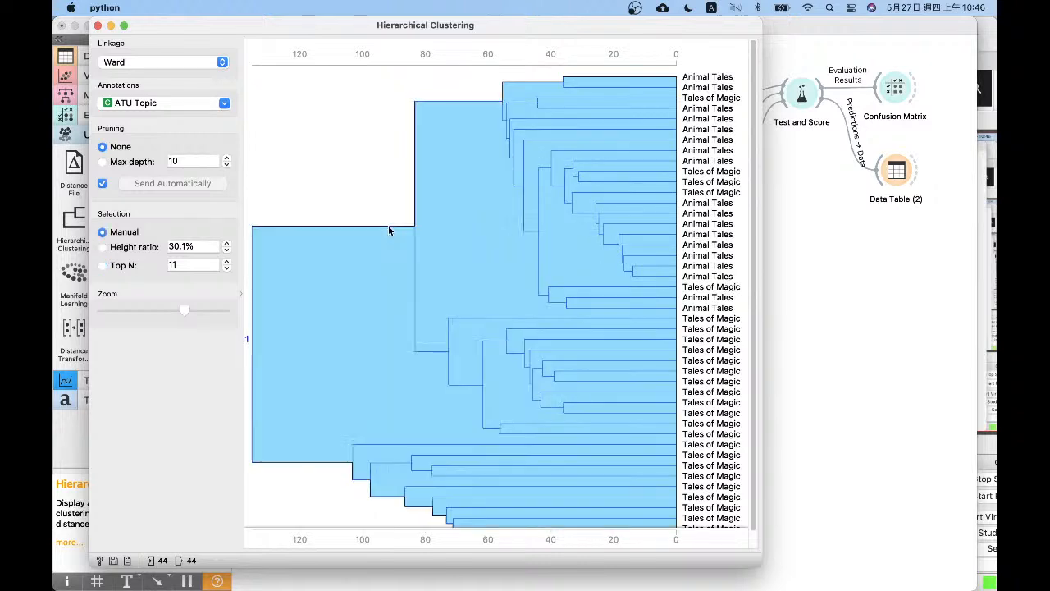
click(407, 83)
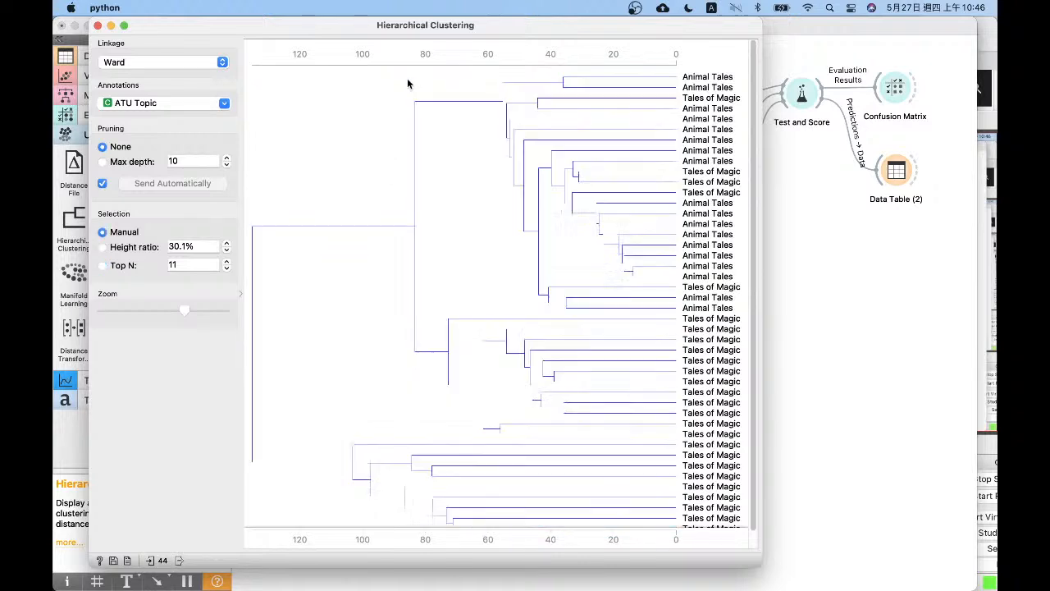
click(127, 164)
click(111, 148)
click(129, 266)
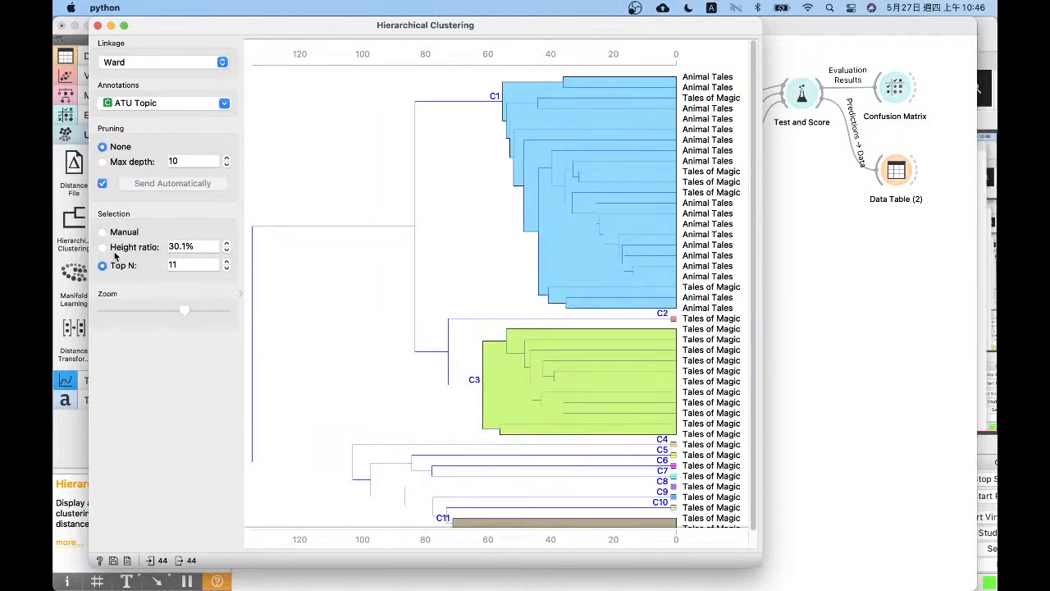
- Cut the dendrogram into clusters at a height ratio of 51.4%
click(121, 249)
click(106, 235)
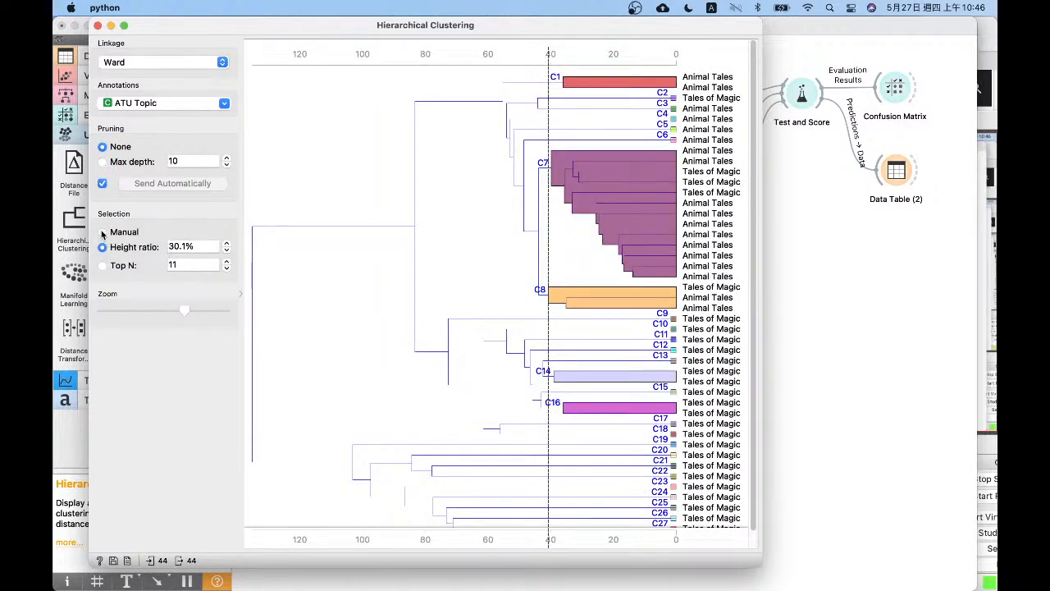
click(454, 82)
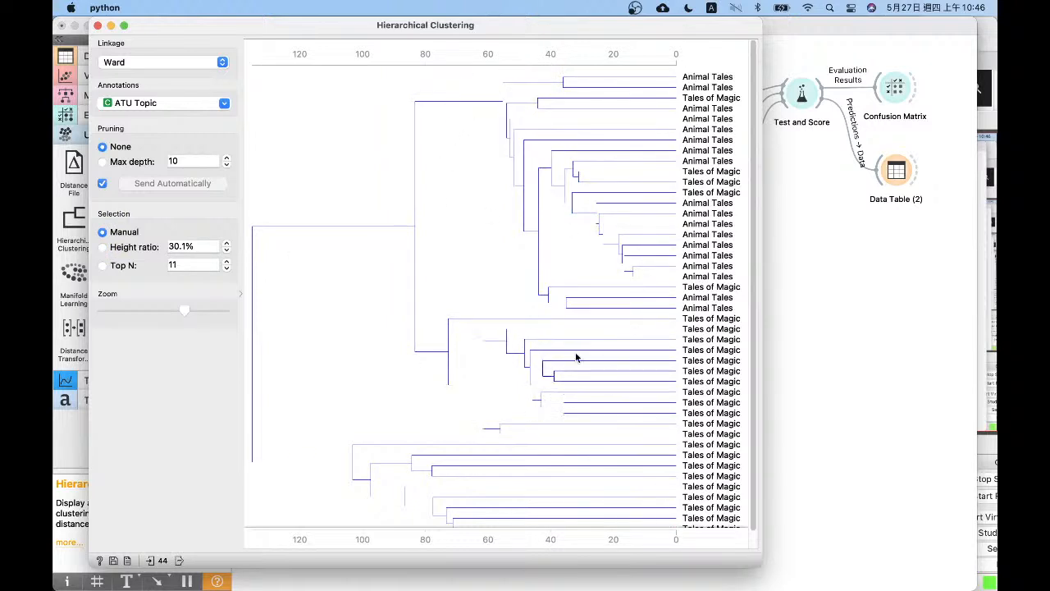
click(458, 54)
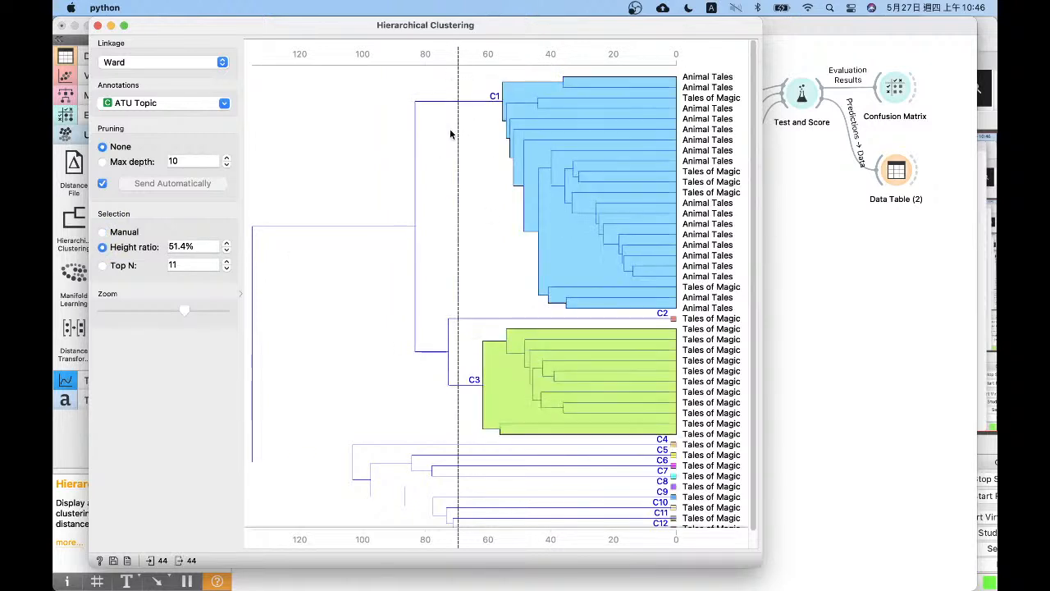
- Try cutting the dendrogram at height ratios of 78.6%, 67.5% and 54.3%, and settle on 55.1%
scroll(451, 133, down, 1)
scroll(451, 133, up, 1)
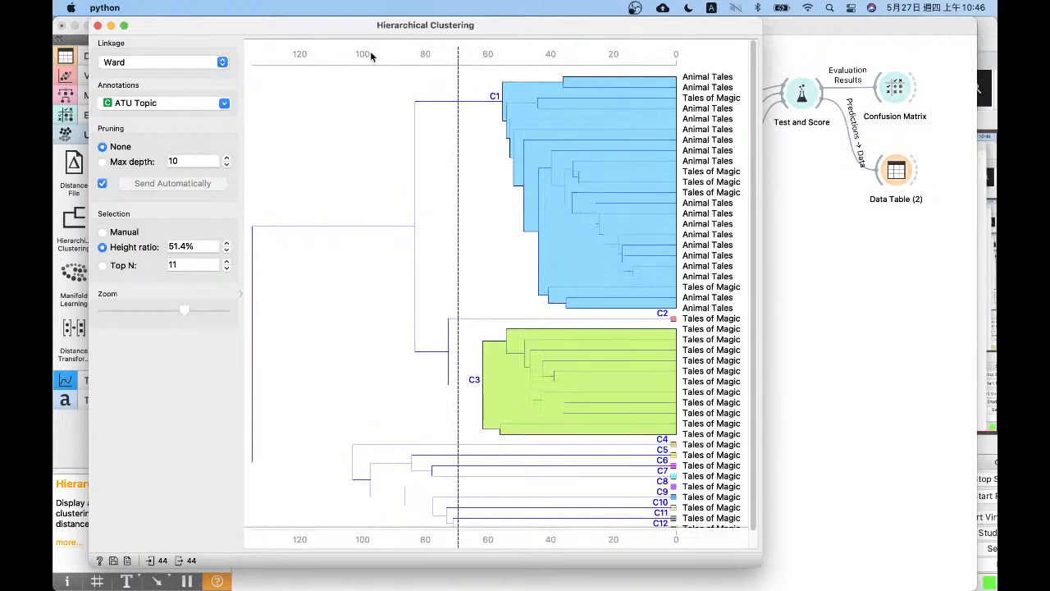
click(344, 57)
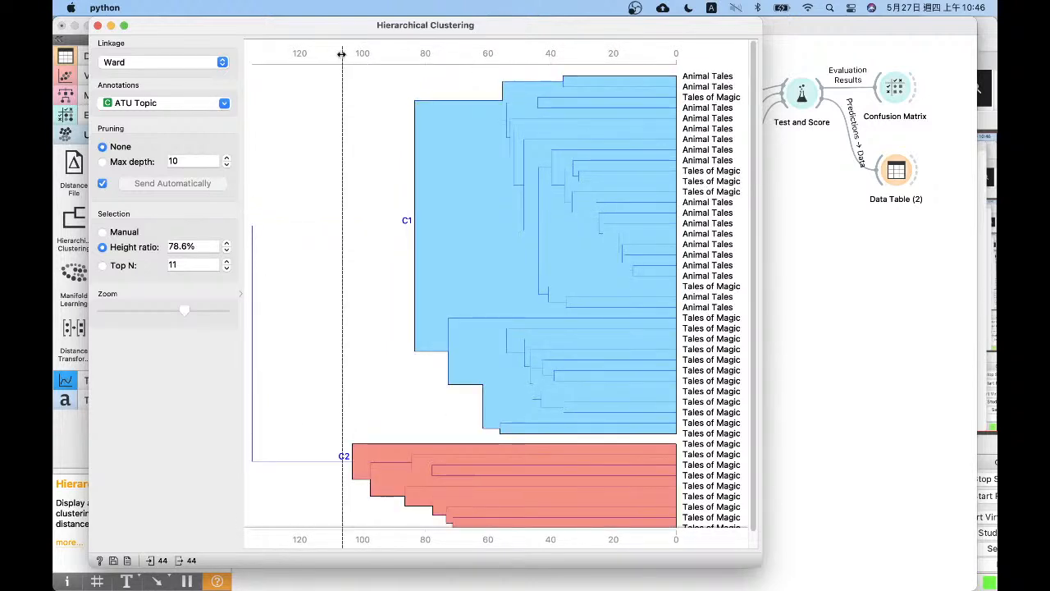
click(391, 56)
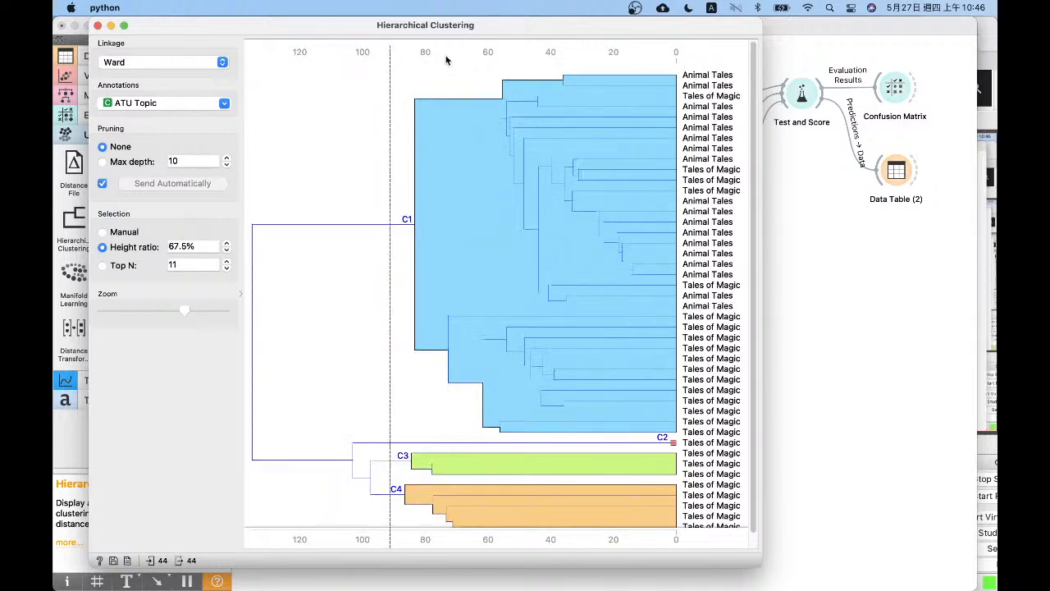
click(447, 58)
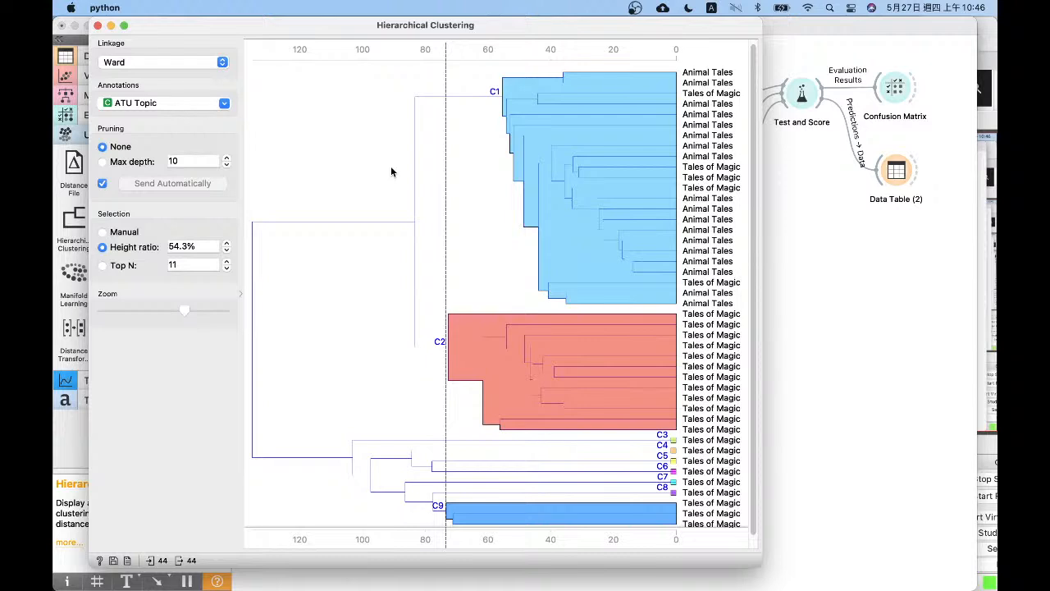
scroll(422, 187, down, 1)
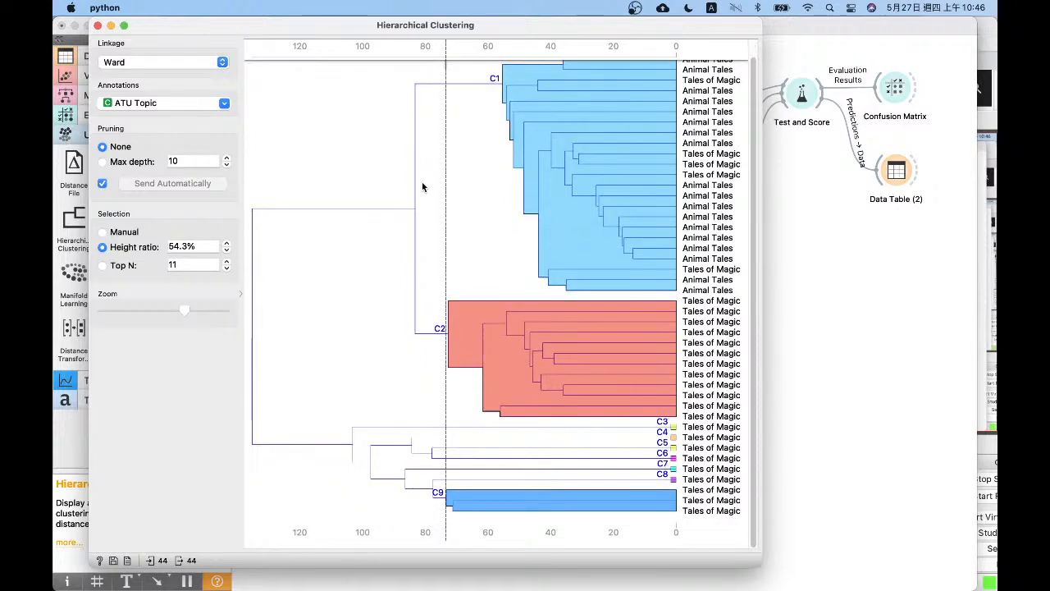
mouse_move(429, 66)
mouse_down()
mouse_move(394, 47)
mouse_move(442, 51)
mouse_up()
scroll(450, 55, up, 1)
scroll(450, 50, down, 1)
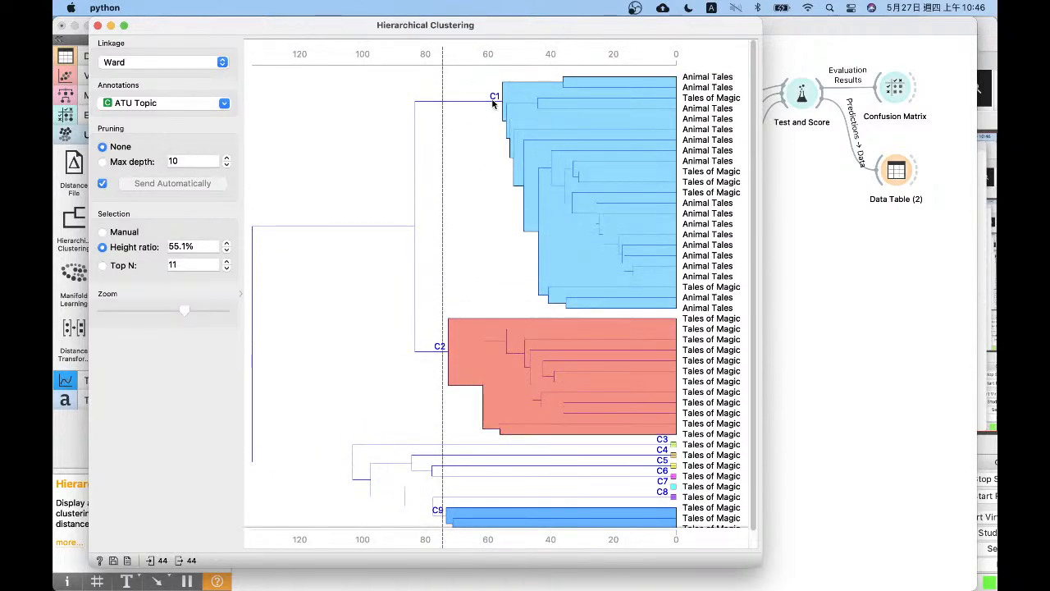
- Compare the dendrogram's two Tales of Magic branches and the mostly Animal Tales branch by manually selecting each in turn
scroll(434, 480, down, 1)
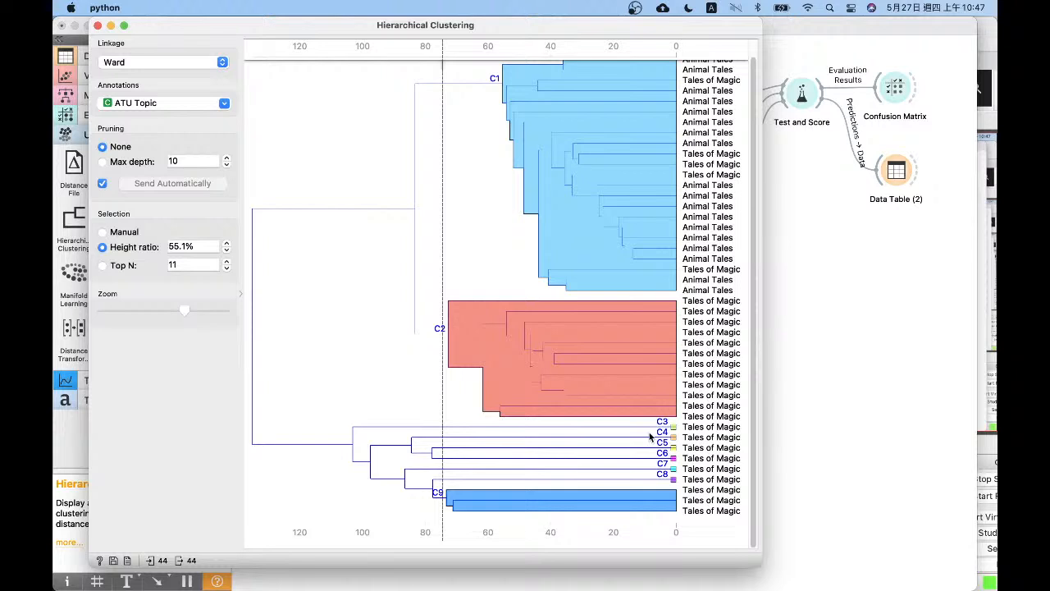
scroll(651, 436, up, 1)
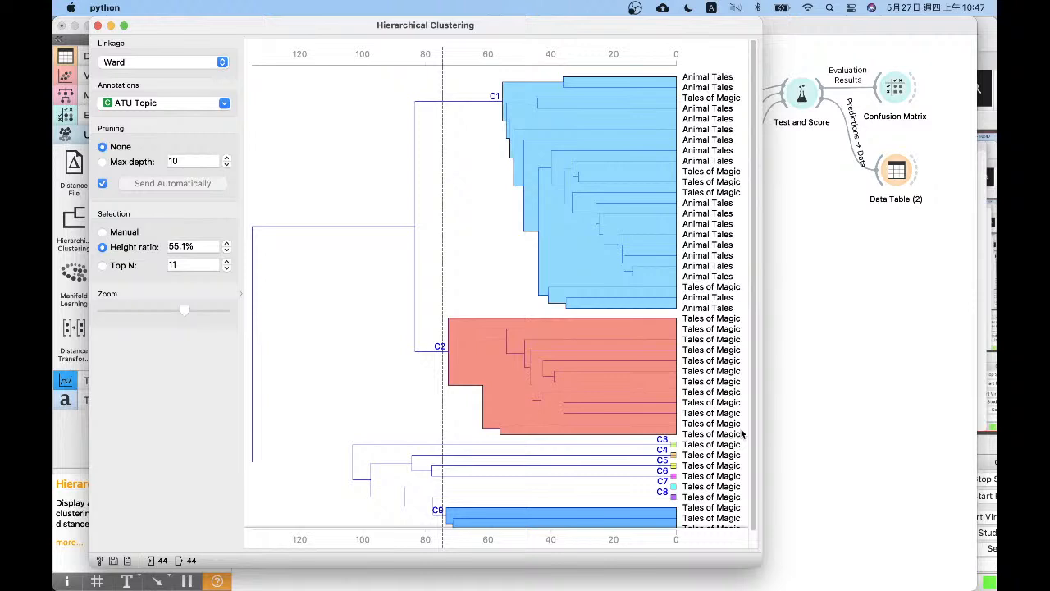
scroll(742, 433, down, 2)
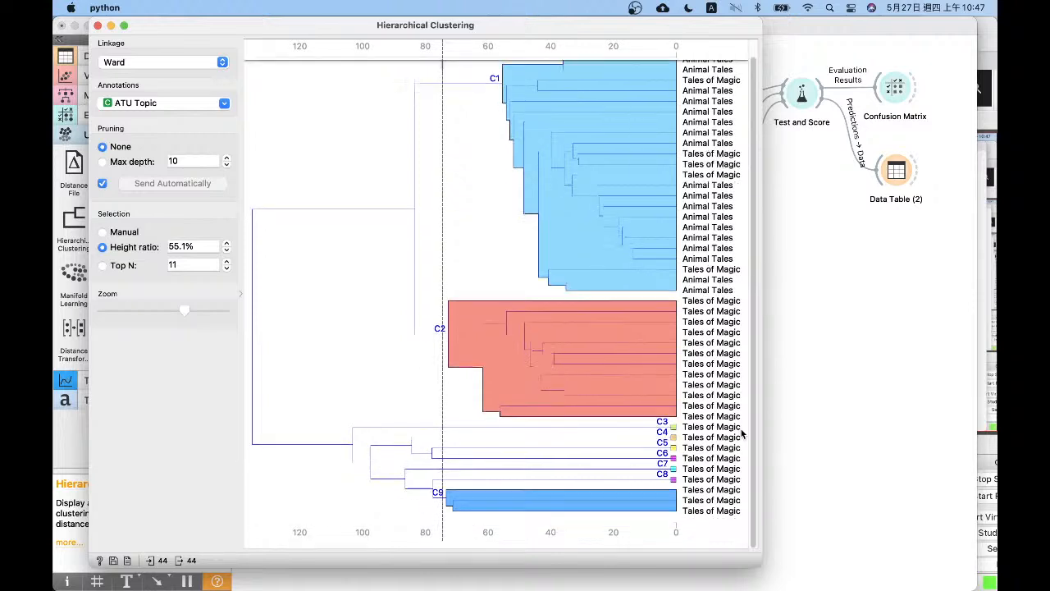
click(353, 450)
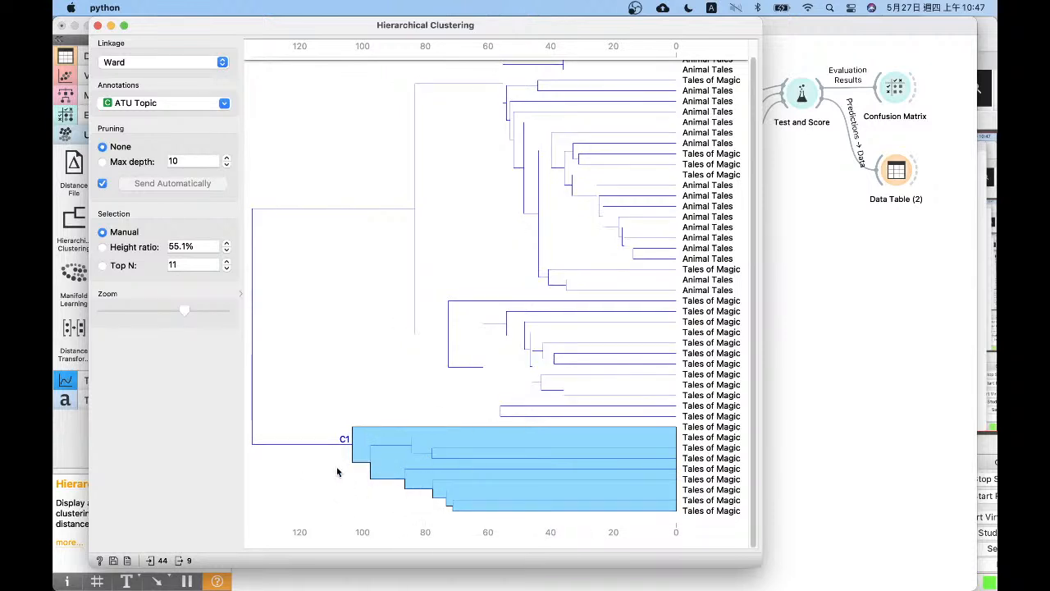
click(450, 341)
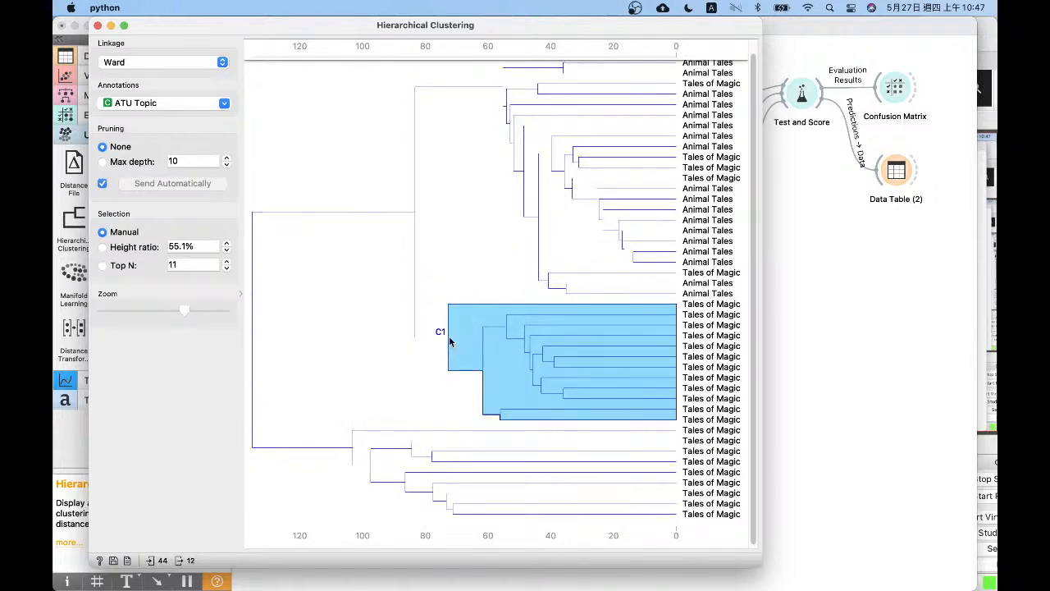
click(365, 444)
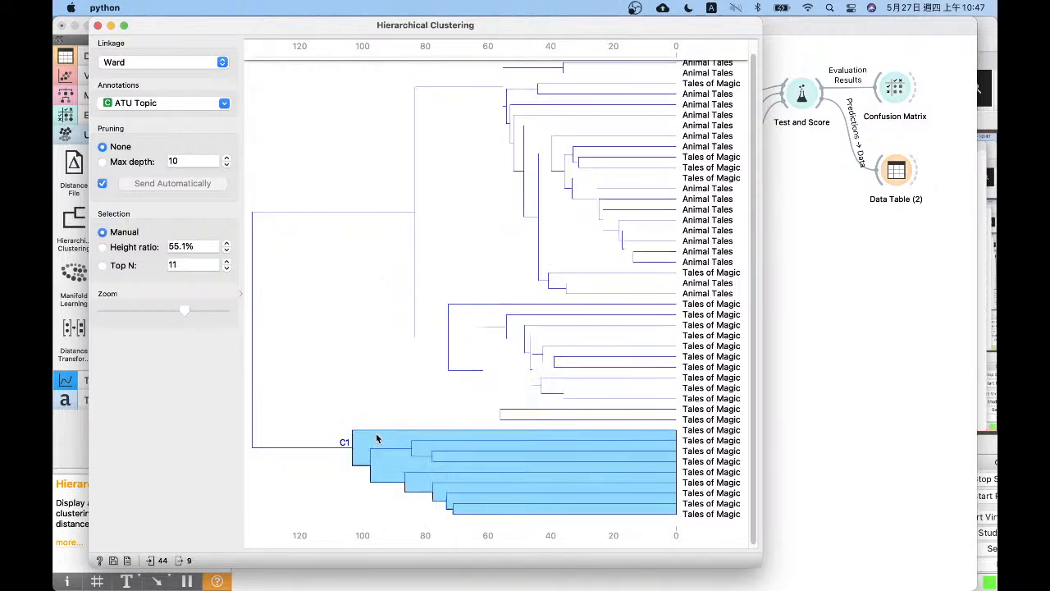
scroll(377, 411, down, 1)
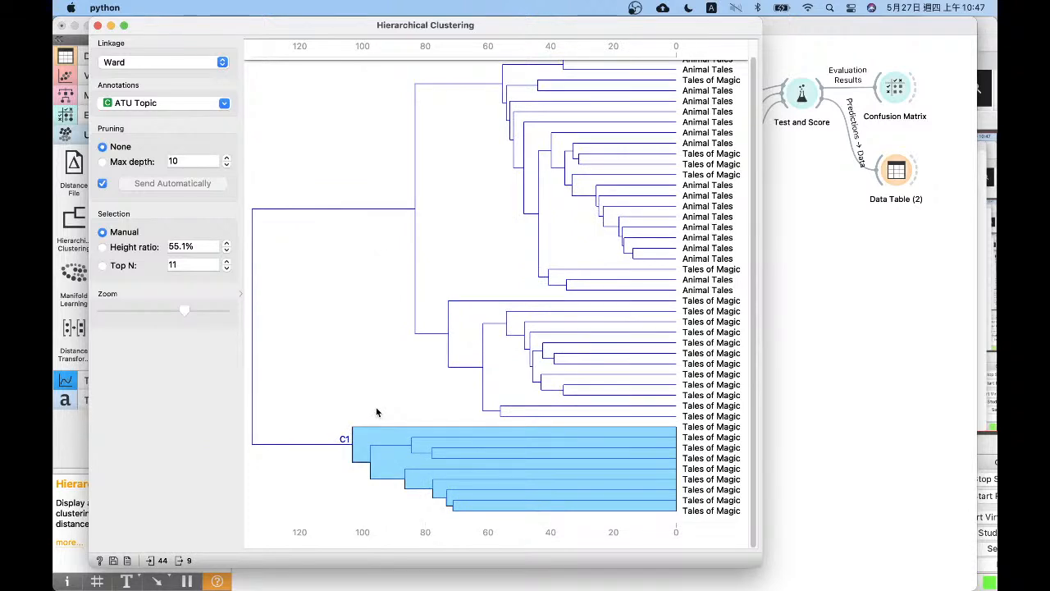
click(467, 328)
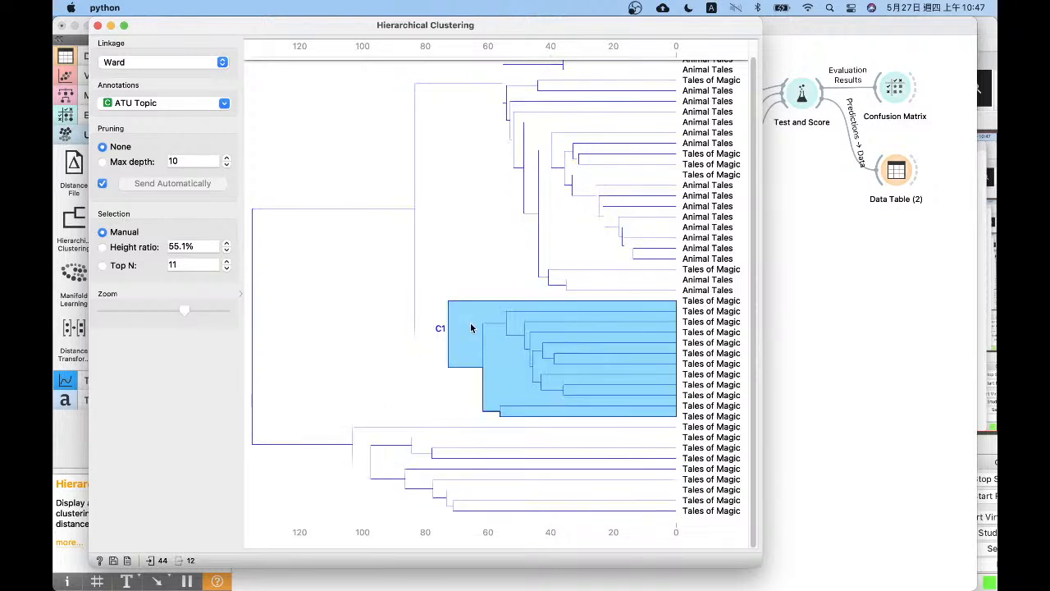
click(529, 90)
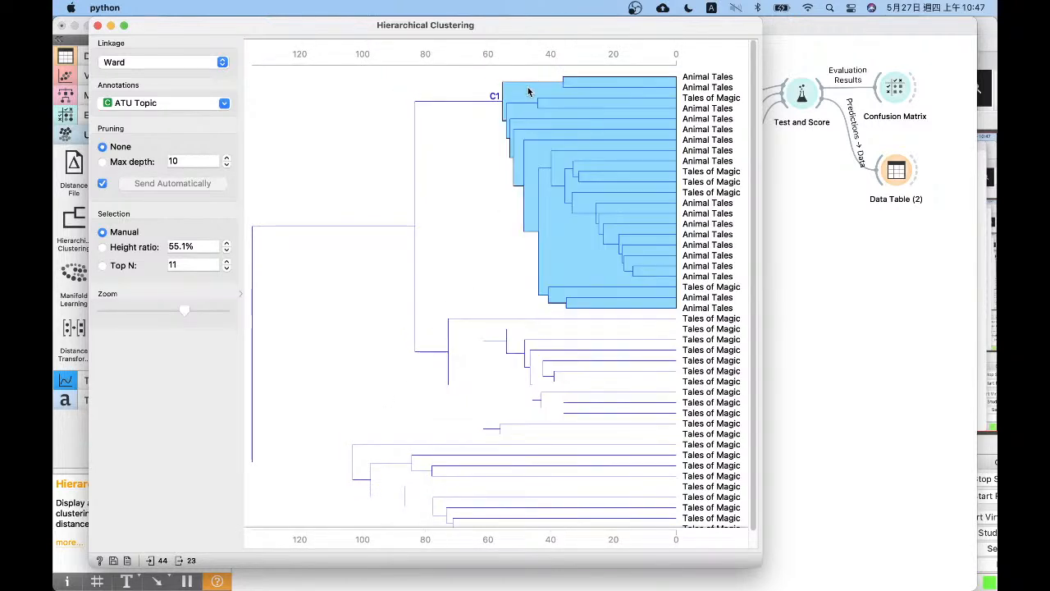
click(532, 97)
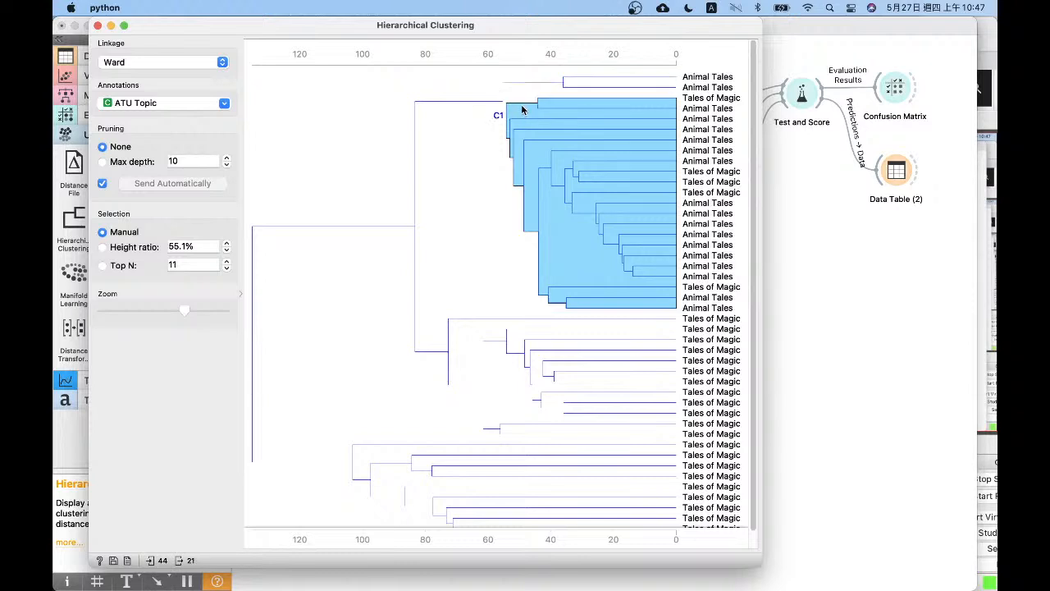
- Try a 40.6% height ratio cut and manually select two small leaf pairs containing Tales of Magic inside the Animal Tales branch
click(504, 62)
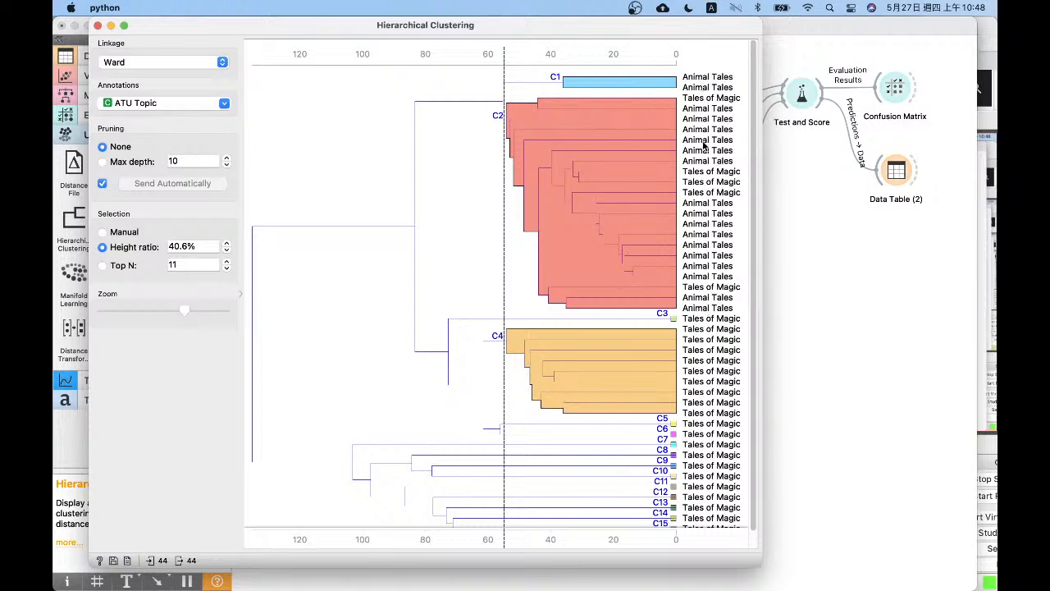
click(668, 172)
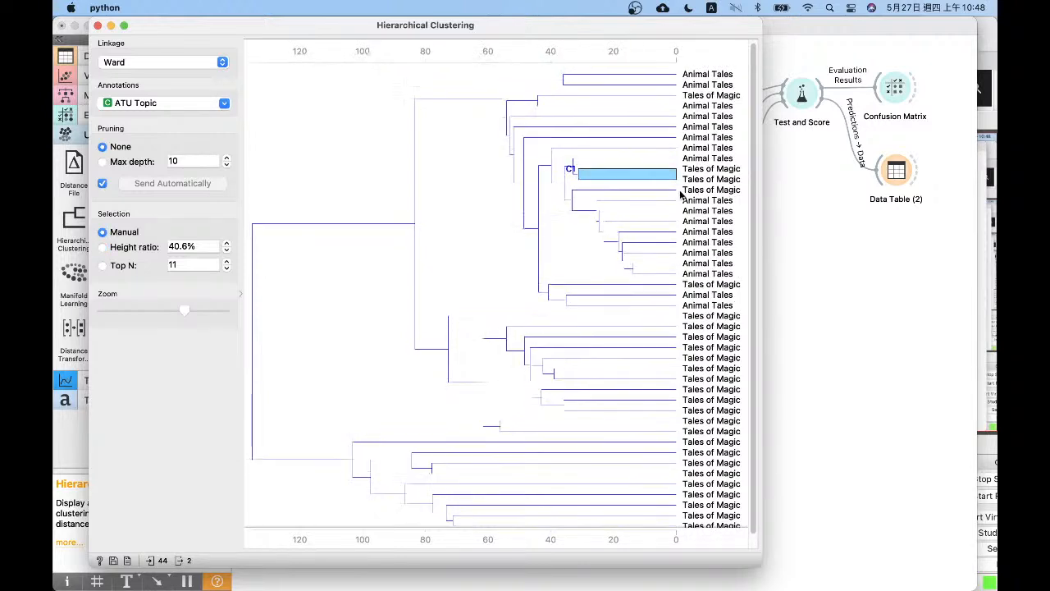
scroll(700, 179, down, 1)
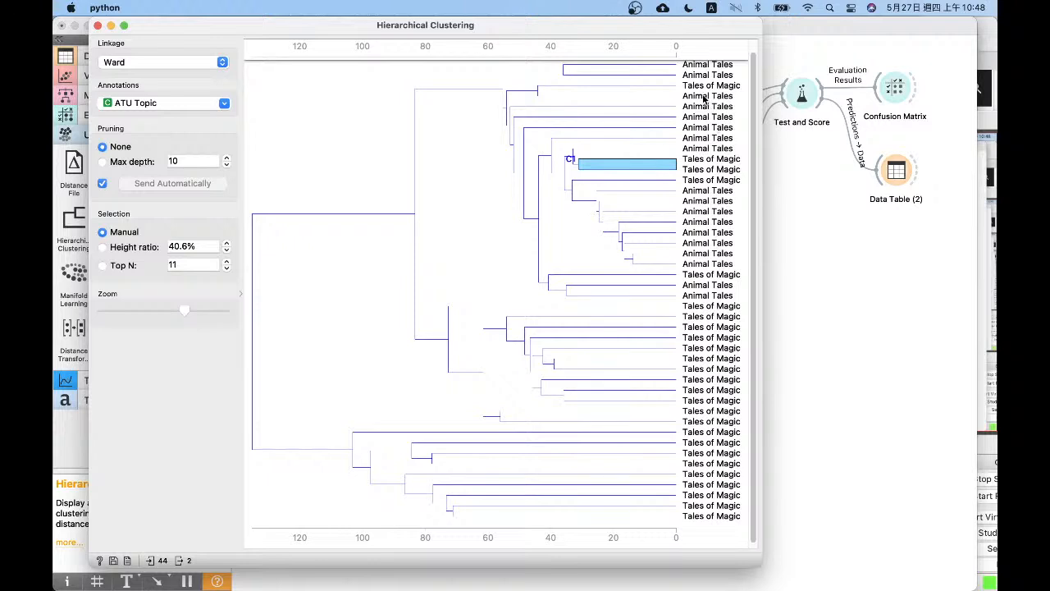
click(652, 88)
scroll(648, 123, up, 2)
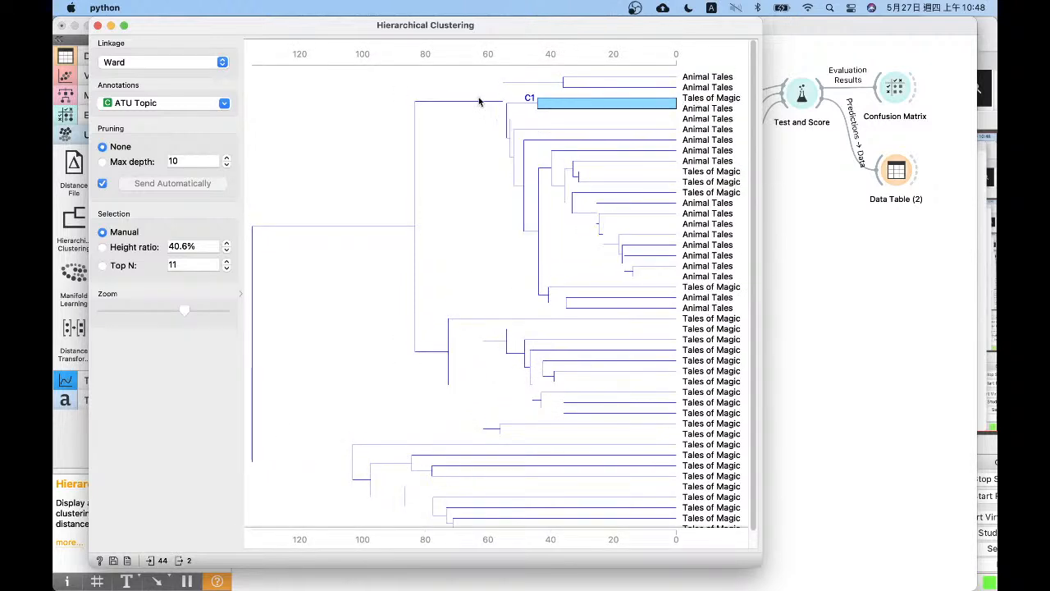
- Manually select the whole Animal Tales branch as the output cluster and close the dendrogram
click(503, 102)
click(551, 102)
click(505, 99)
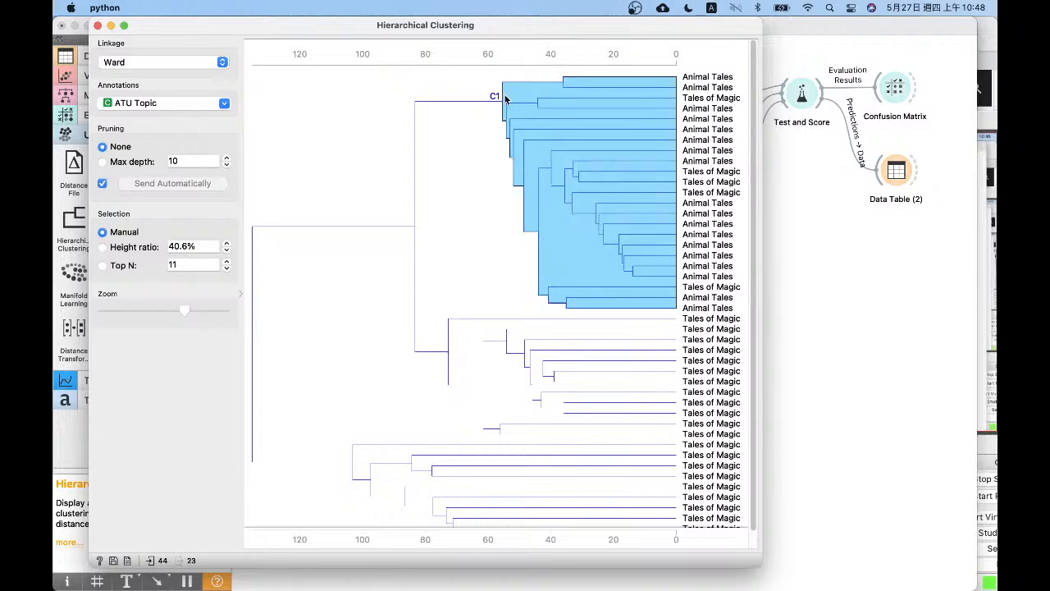
key(super+w)
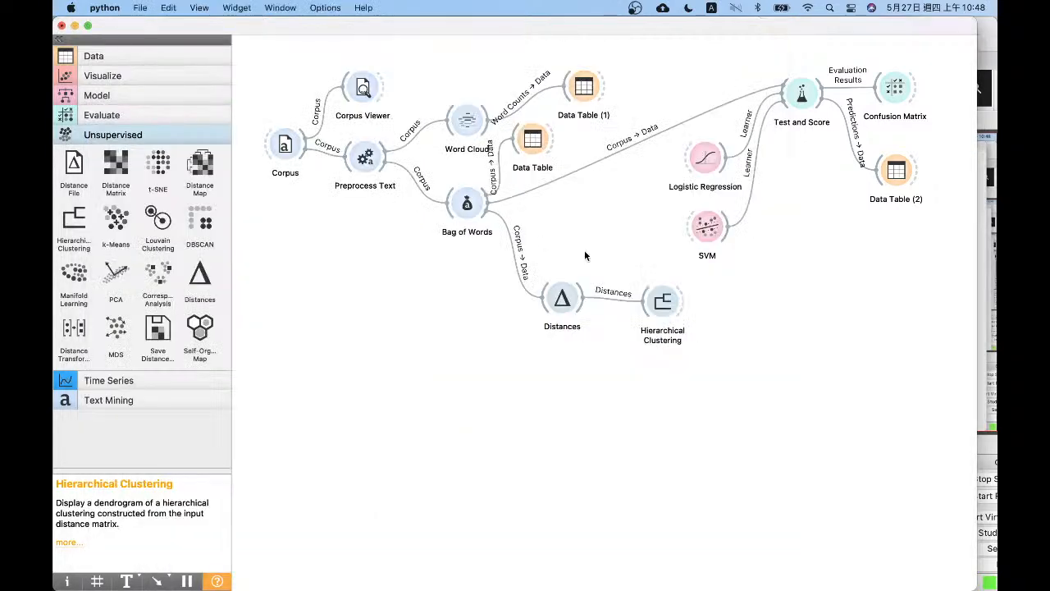
- Add a Data Table fed by Hierarchical Clustering's selected data, and open it
click(92, 56)
mouse_move(76, 142)
mouse_down()
mouse_move(845, 352)
mouse_move(771, 306)
mouse_up()
drag(685, 302, 757, 310)
double_click(768, 307)
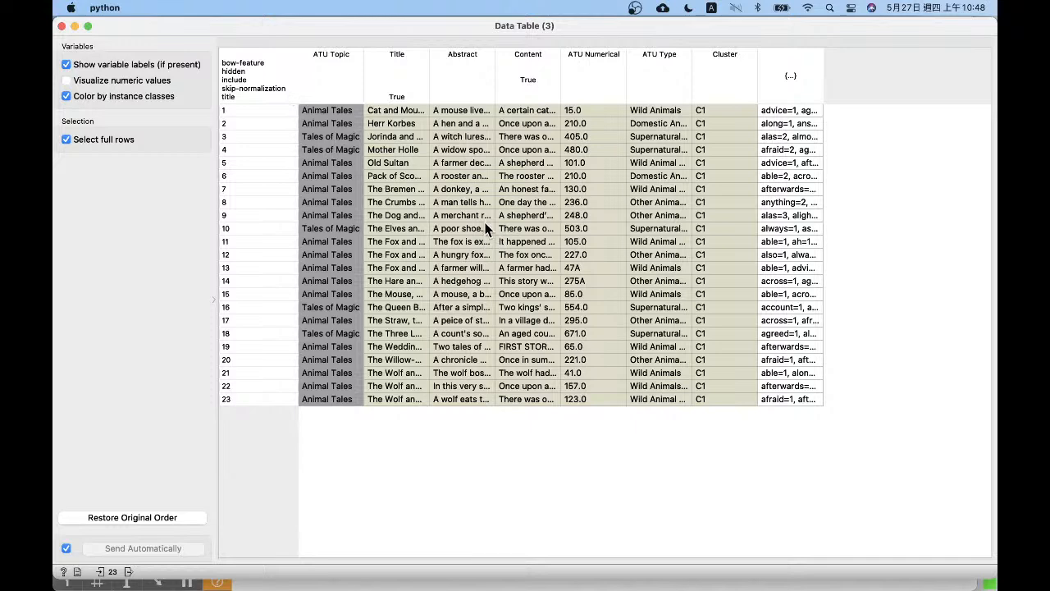
- Sort the cluster's table by ATU Topic in descending order, widen the word-count and Title columns to read the tales, and close it
click(340, 54)
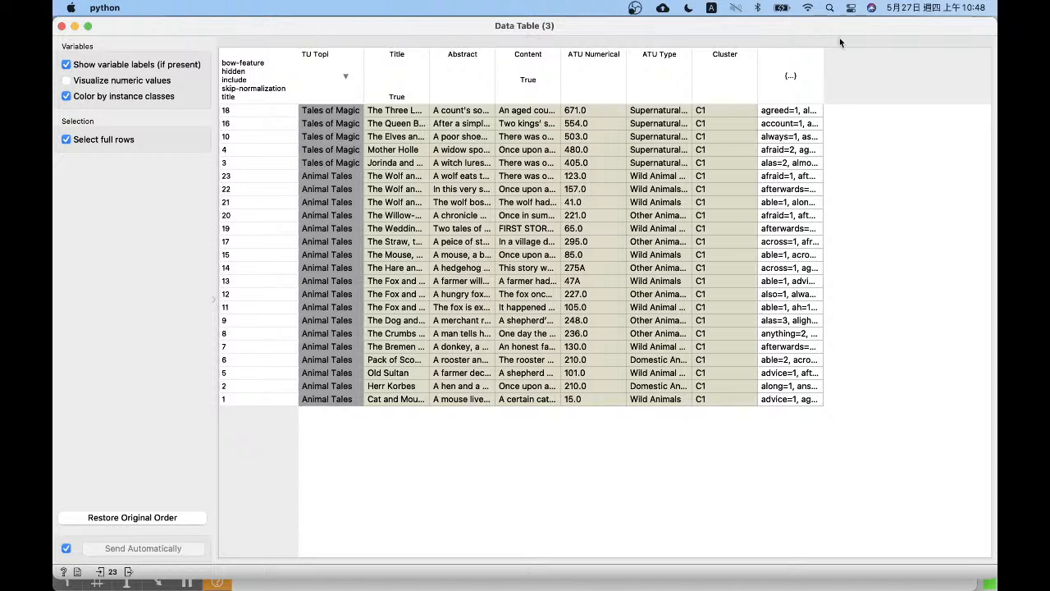
double_click(822, 63)
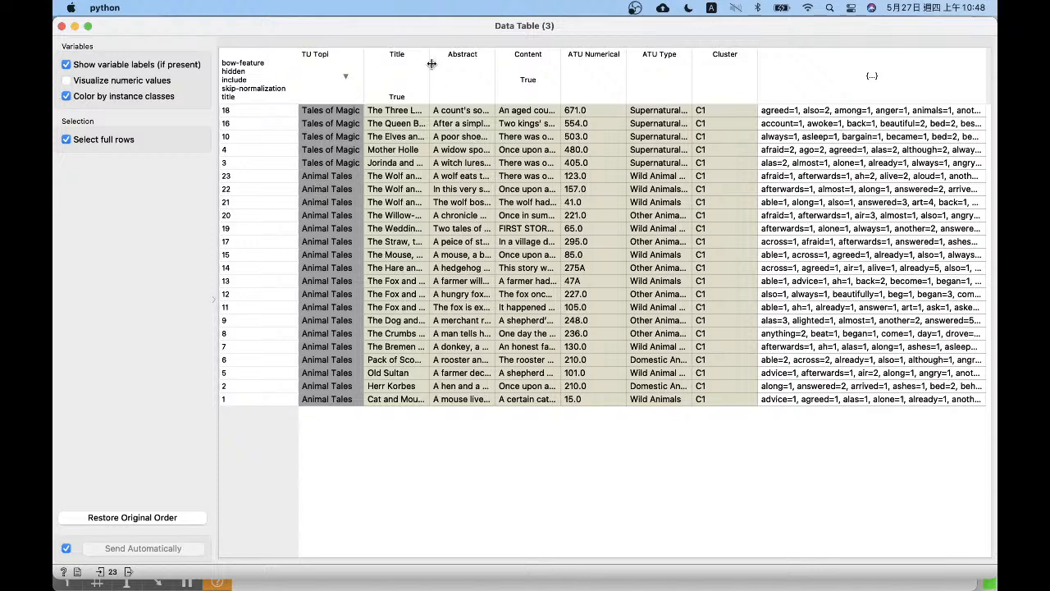
drag(442, 59, 544, 62)
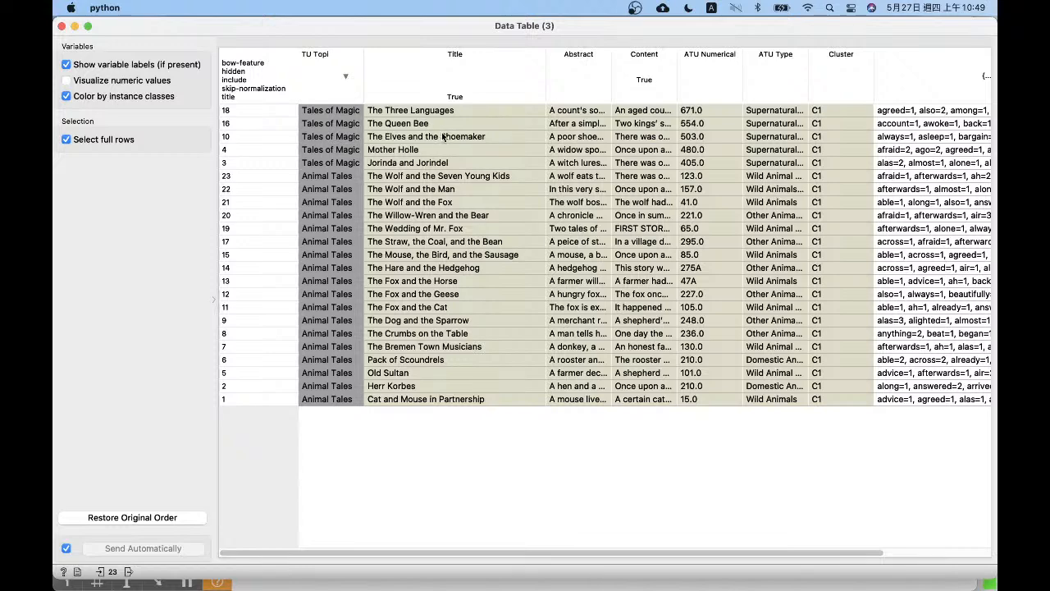
scroll(931, 558, right, 5)
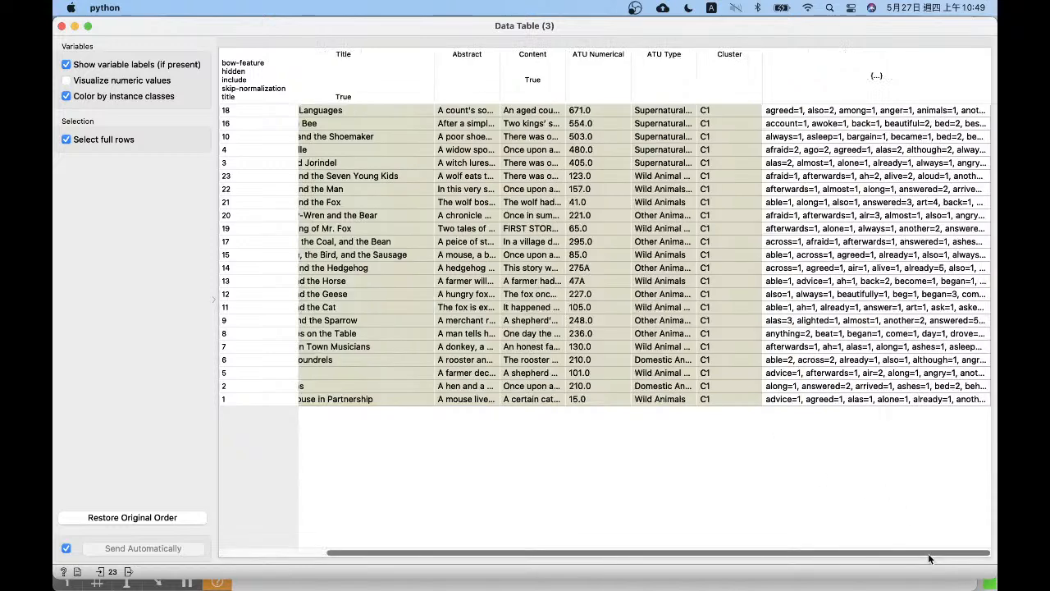
click(61, 27)
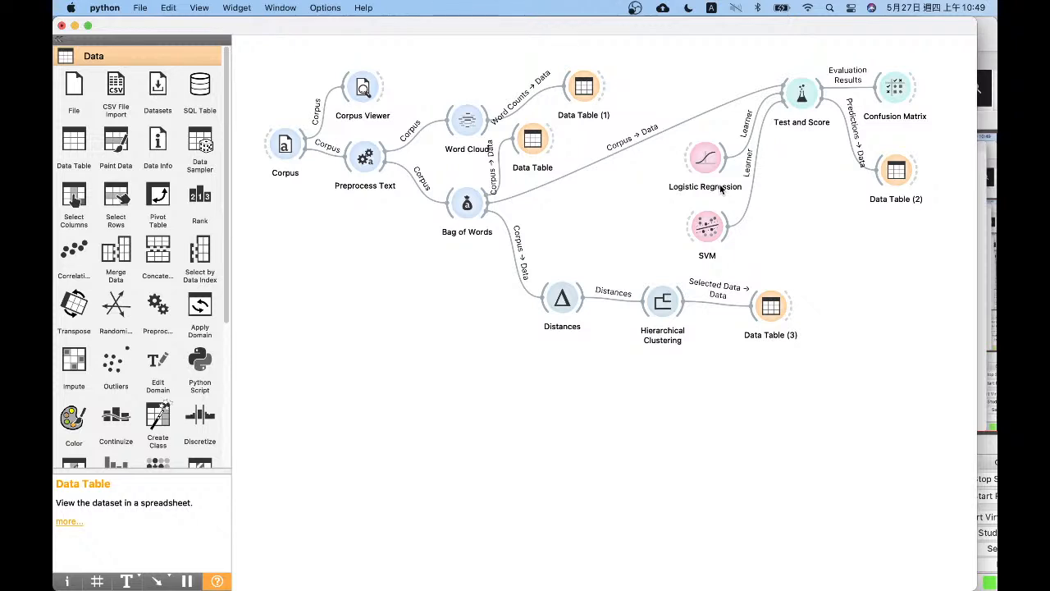
- Align Distances and Data Table (3) in a row with Hierarchical Clustering on the canvas
drag(774, 318, 747, 311)
drag(563, 298, 563, 305)
click(663, 370)
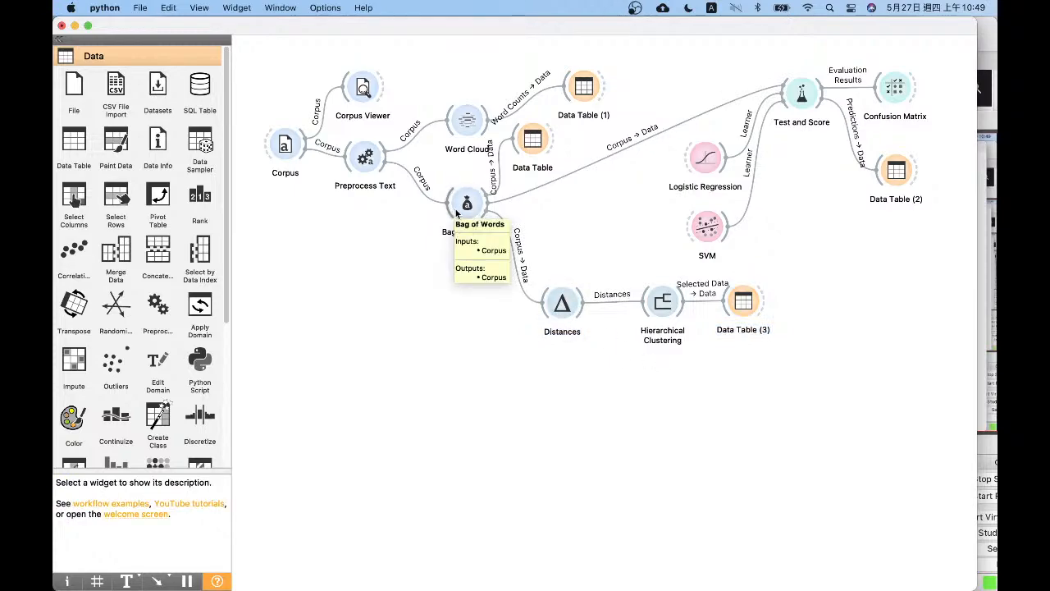
- Look over the text.ows reference workflow, return to the current workflow, and check which file its Corpus widget loads
key(ctrl+Up)
click(619, 186)
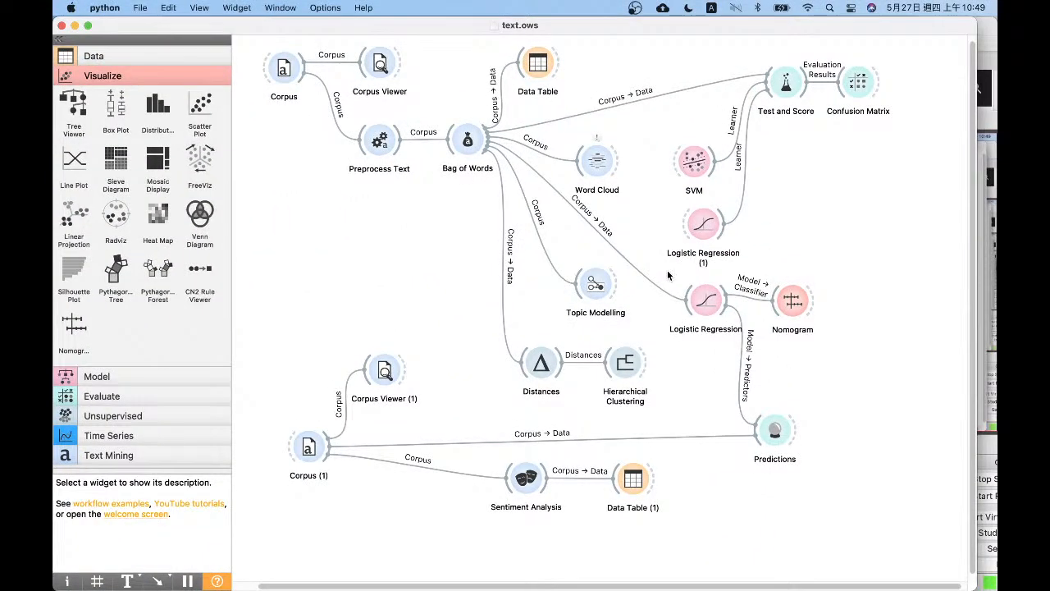
key(ctrl+Up)
click(511, 159)
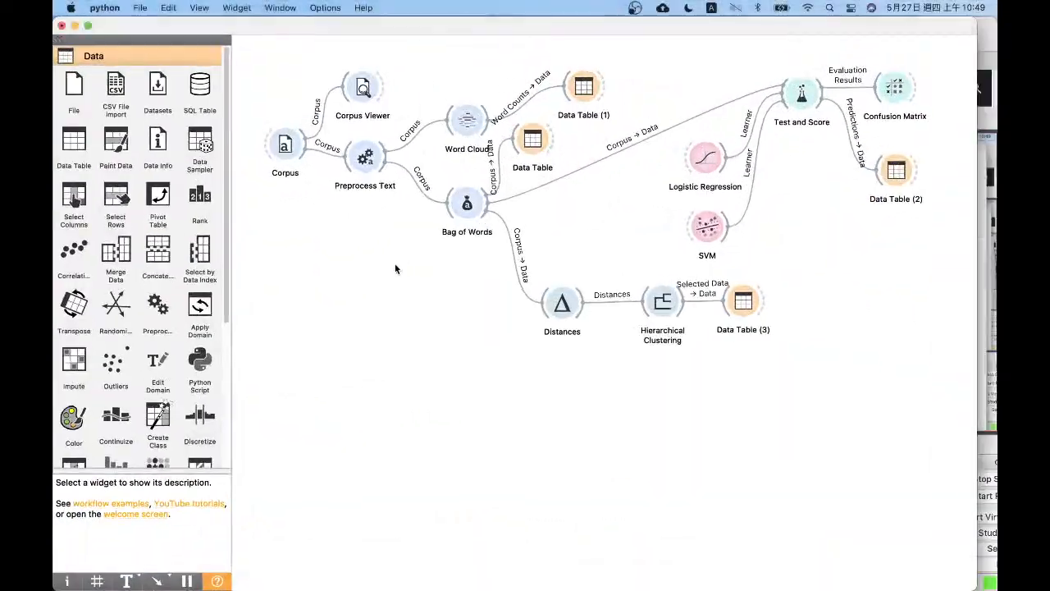
double_click(285, 145)
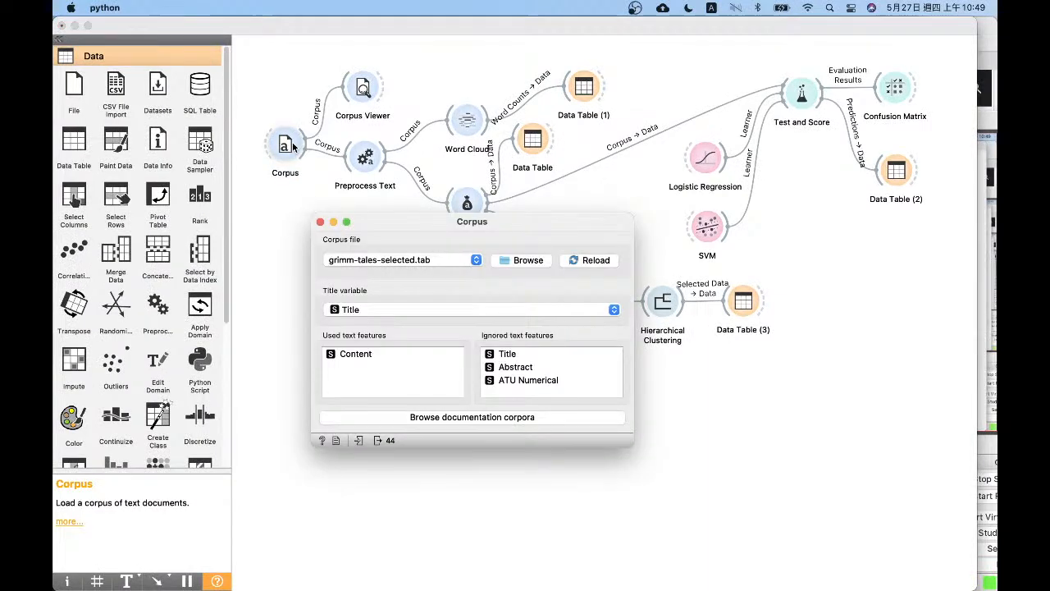
click(320, 223)
- Place a second Logistic Regression widget on the canvas below the Distances widget
scroll(193, 369, down, 5)
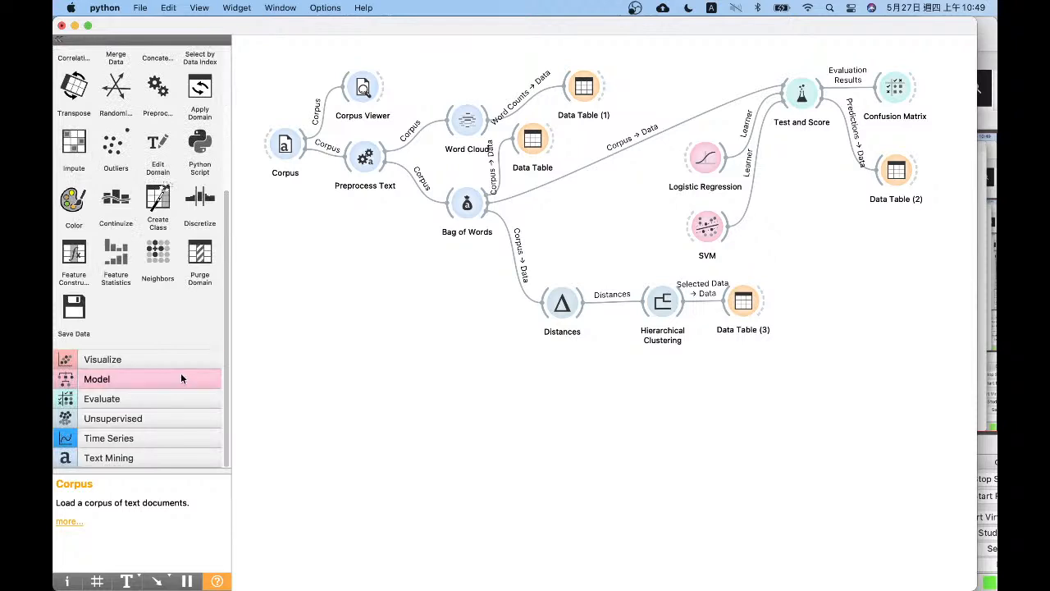
click(160, 457)
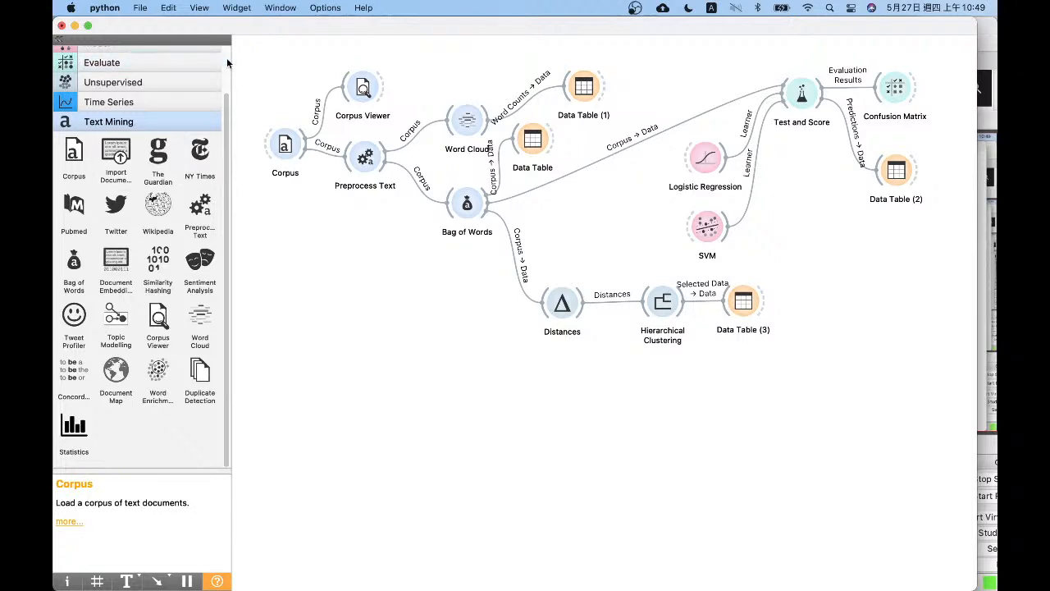
scroll(226, 58, up, 3)
click(142, 95)
drag(74, 236, 560, 405)
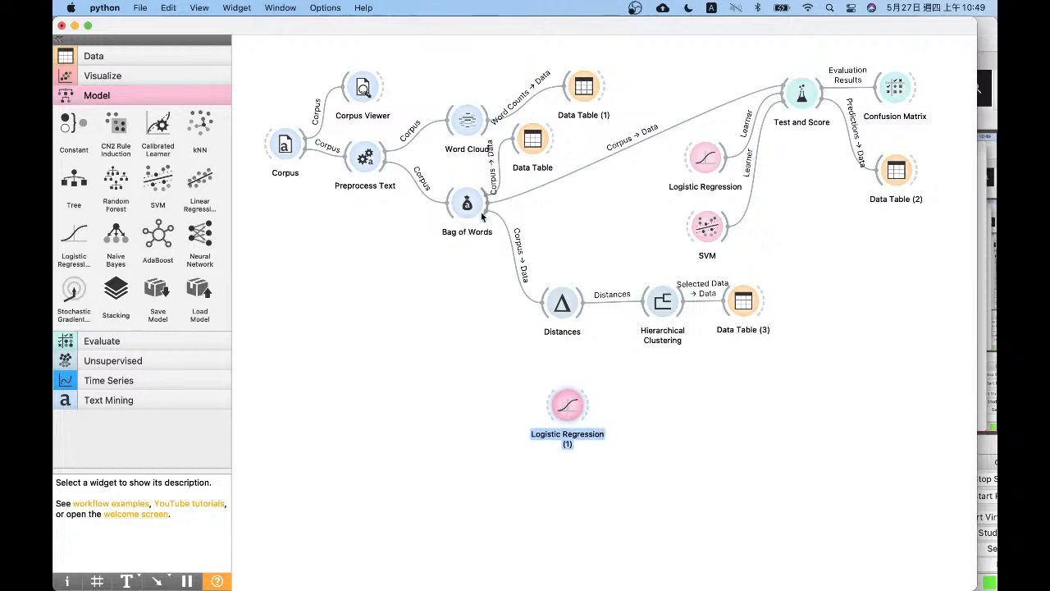
- Connect Bag of Words to the second Logistic Regression and place a second Corpus widget to its left on the canvas
drag(483, 216, 565, 416)
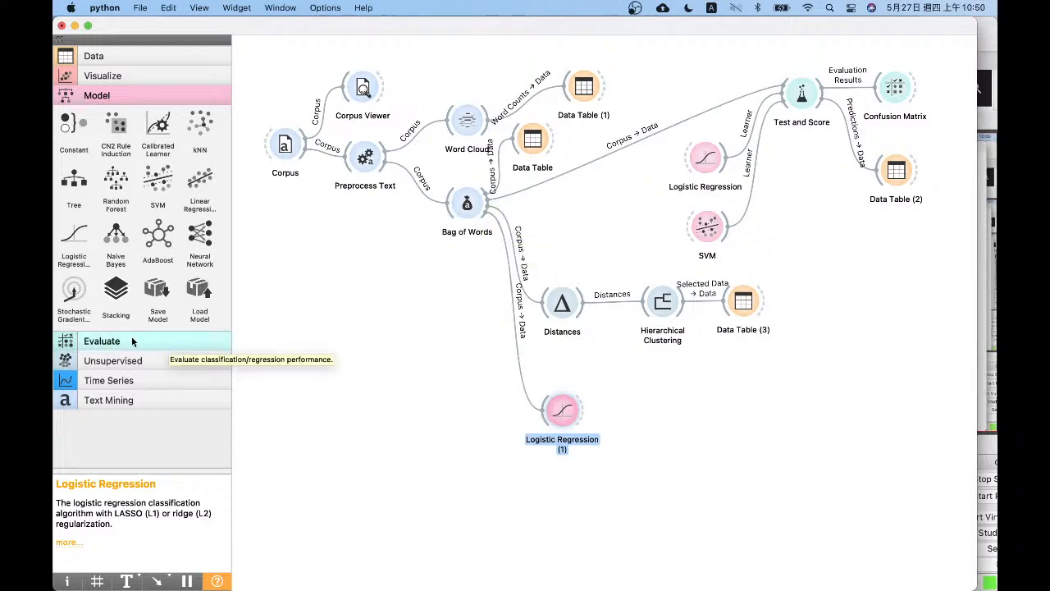
click(150, 55)
click(228, 333)
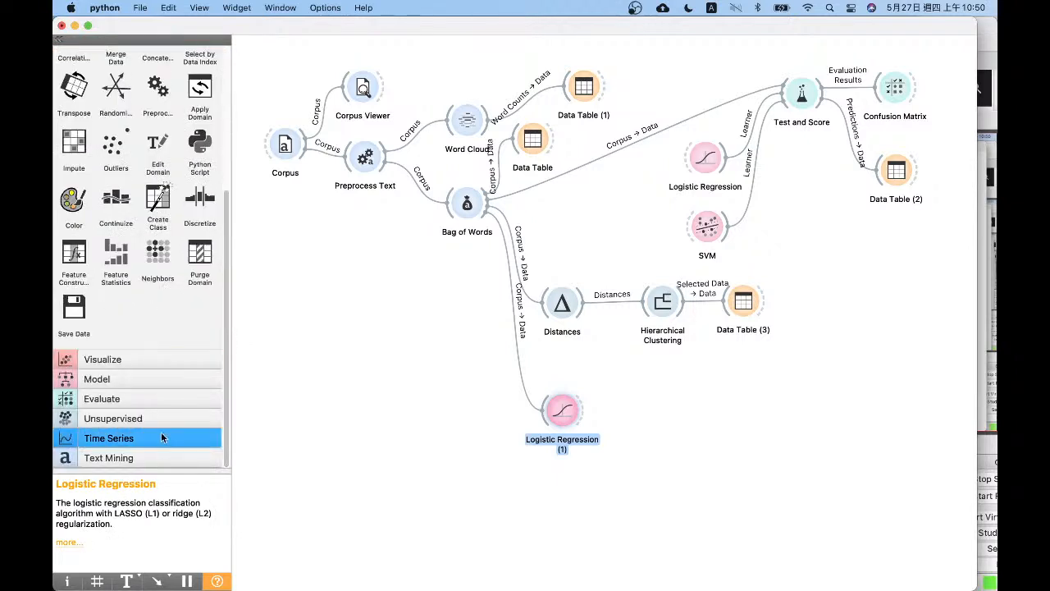
click(177, 456)
click(74, 152)
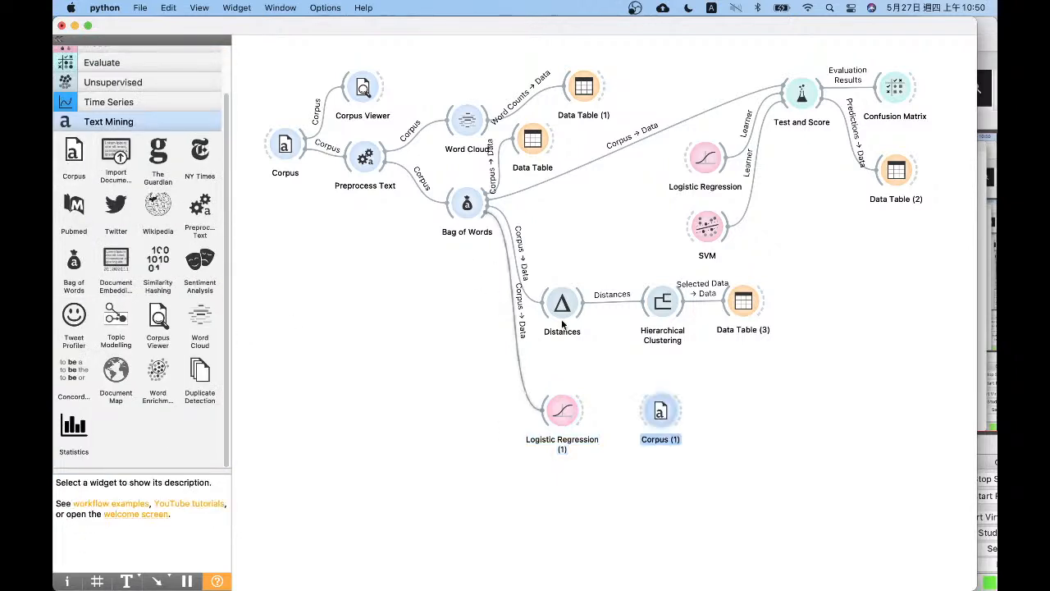
drag(652, 410, 306, 412)
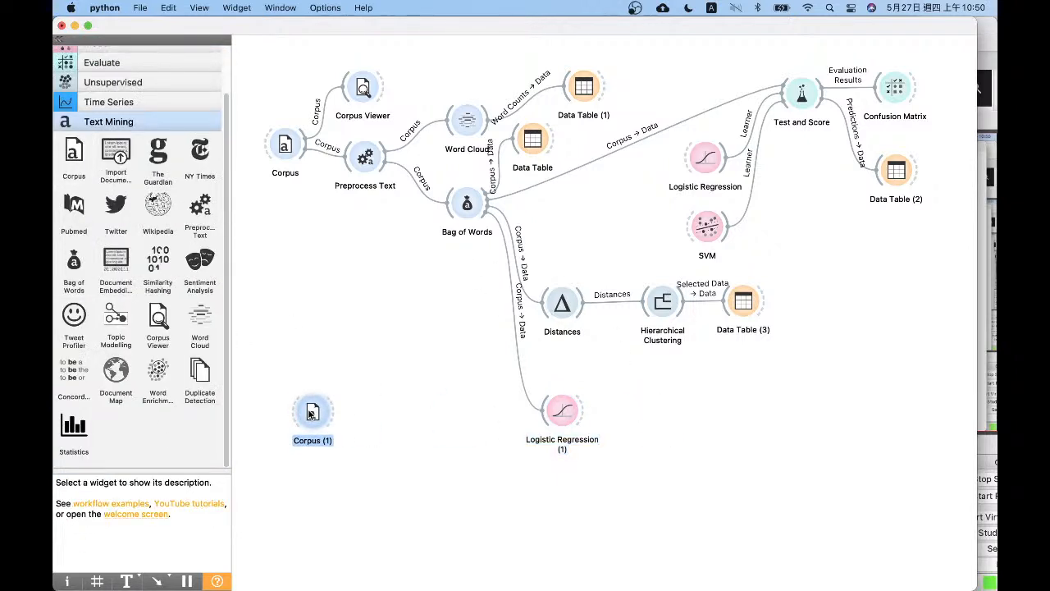
- Check which file the original Corpus widget loads, and load andersen.tab in the second Corpus widget
double_click(303, 150)
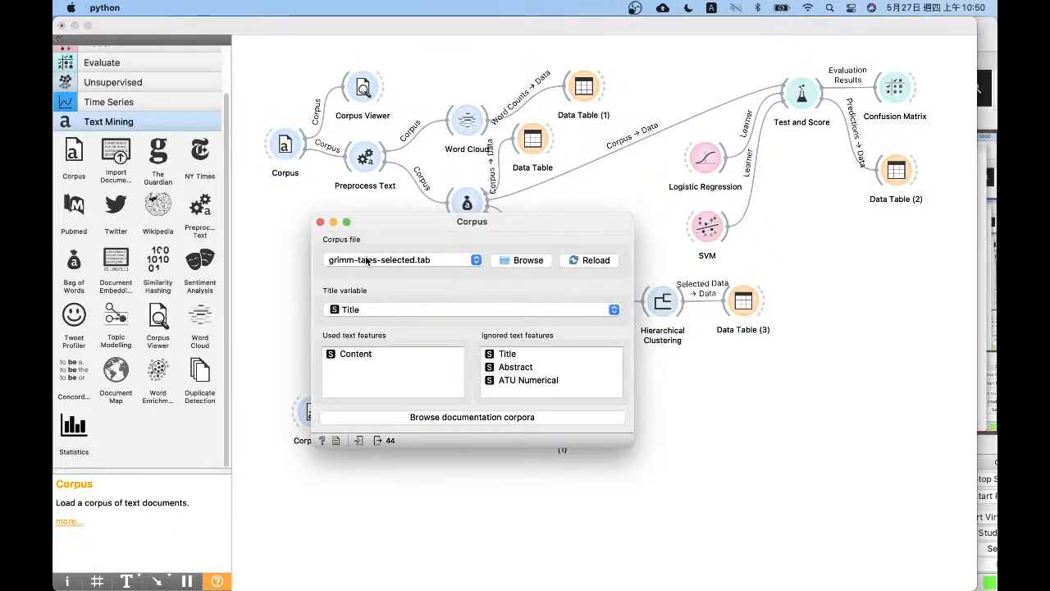
click(320, 222)
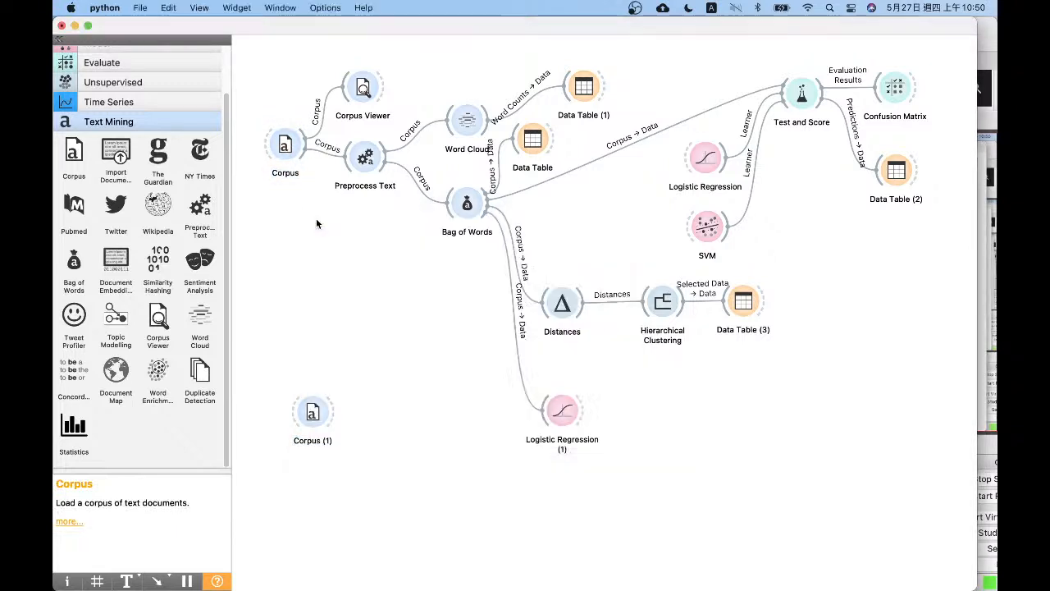
double_click(312, 415)
click(450, 195)
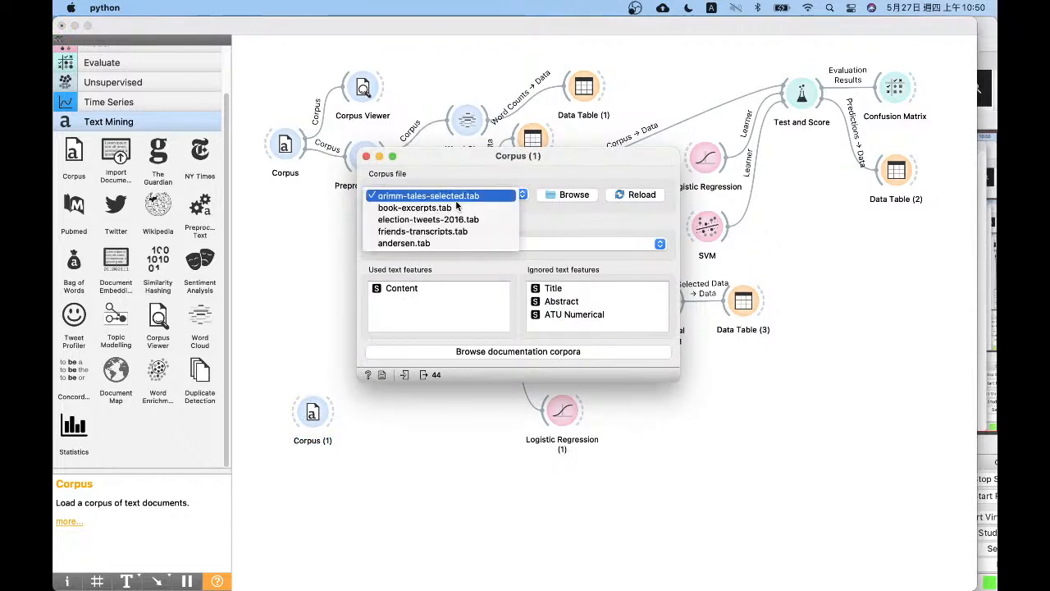
click(433, 242)
click(366, 156)
drag(314, 421, 561, 412)
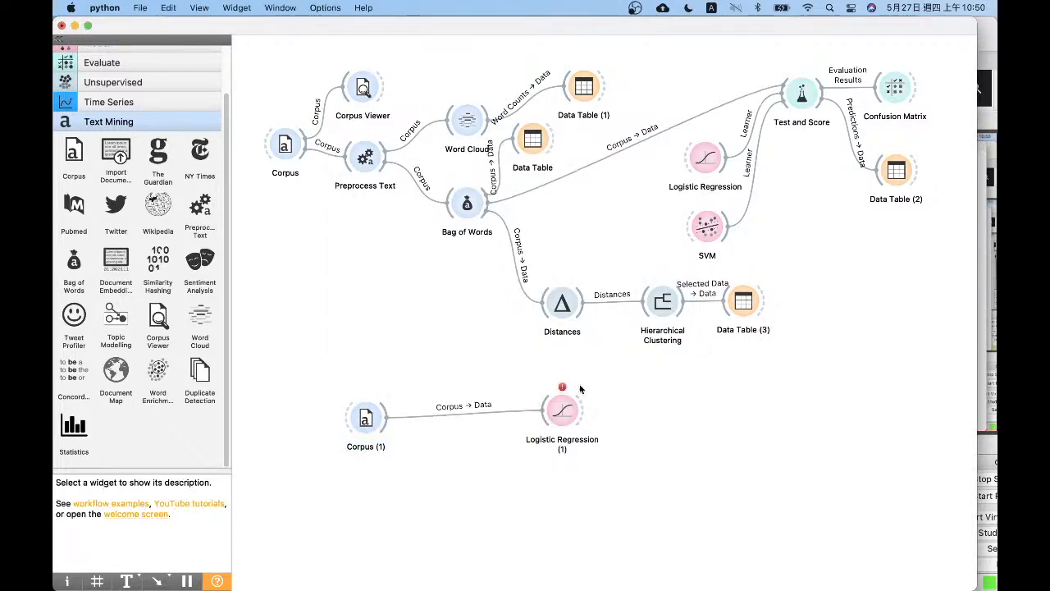
double_click(468, 410)
click(649, 359)
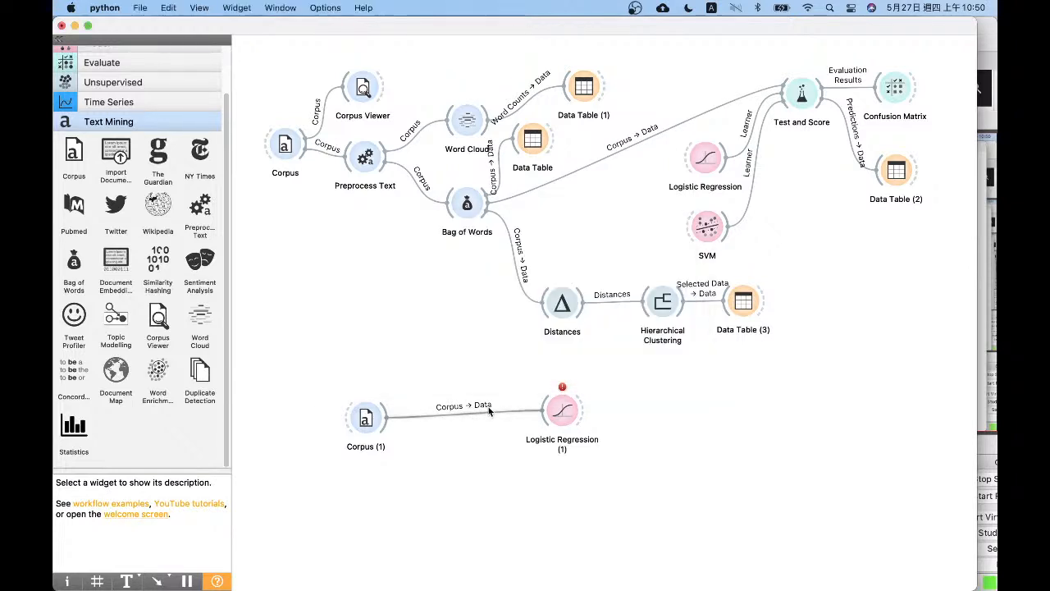
right_click(491, 413)
click(520, 457)
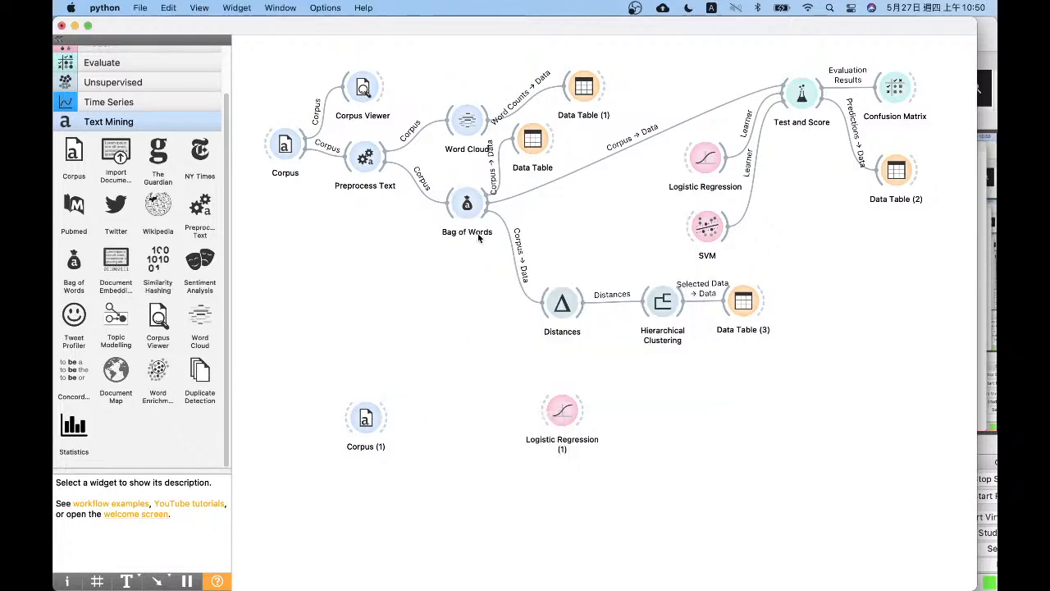
drag(483, 215, 560, 412)
- Glance over the open windows, place a Predictions widget beside the second Logistic Regression, and feed the Logistic Regression model into it
key(ctrl+Up)
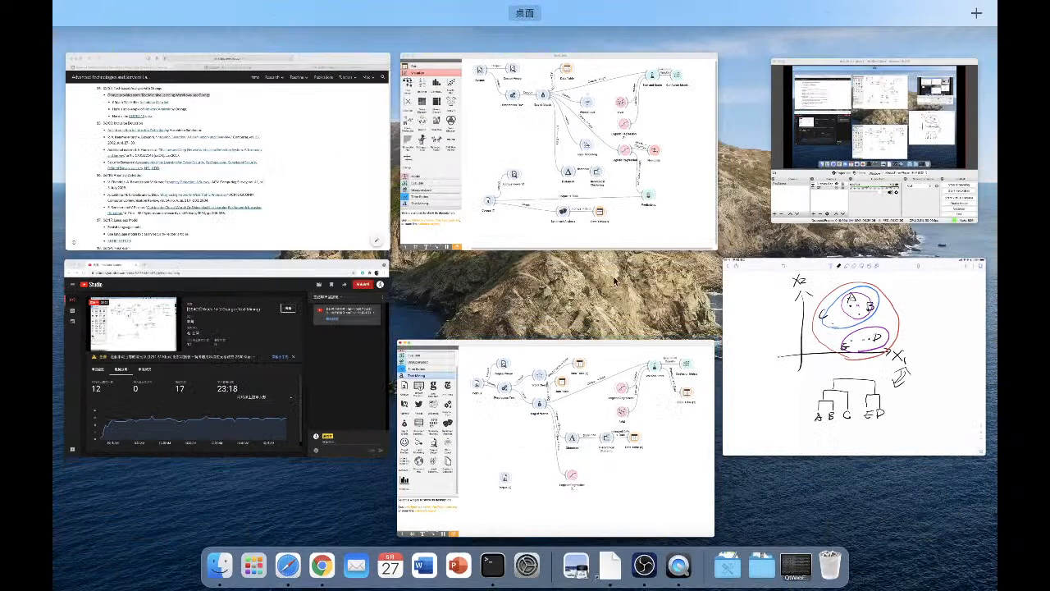
click(568, 352)
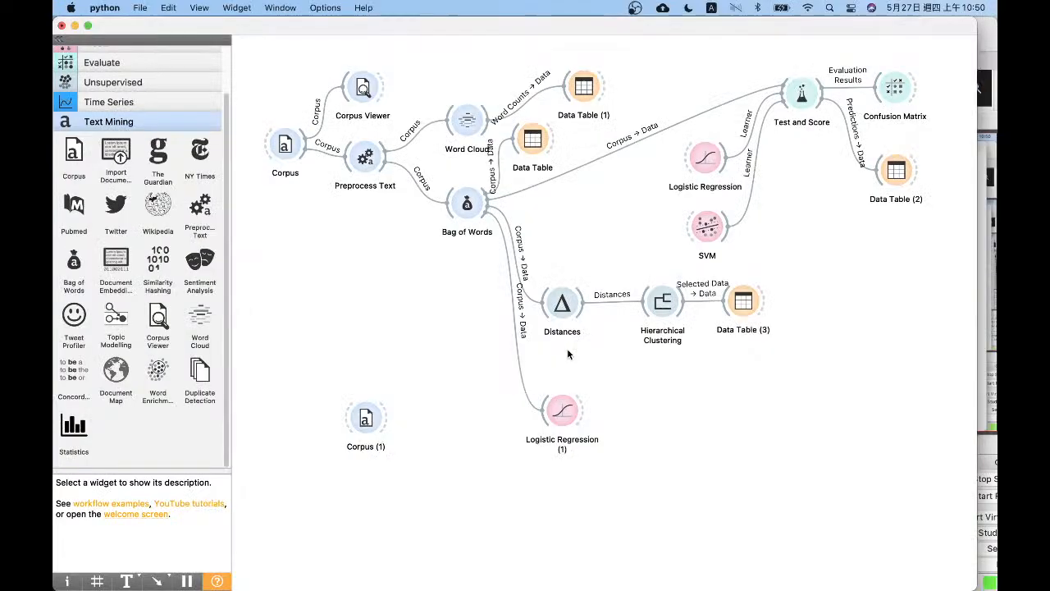
click(112, 62)
drag(116, 148, 675, 433)
drag(575, 425, 672, 435)
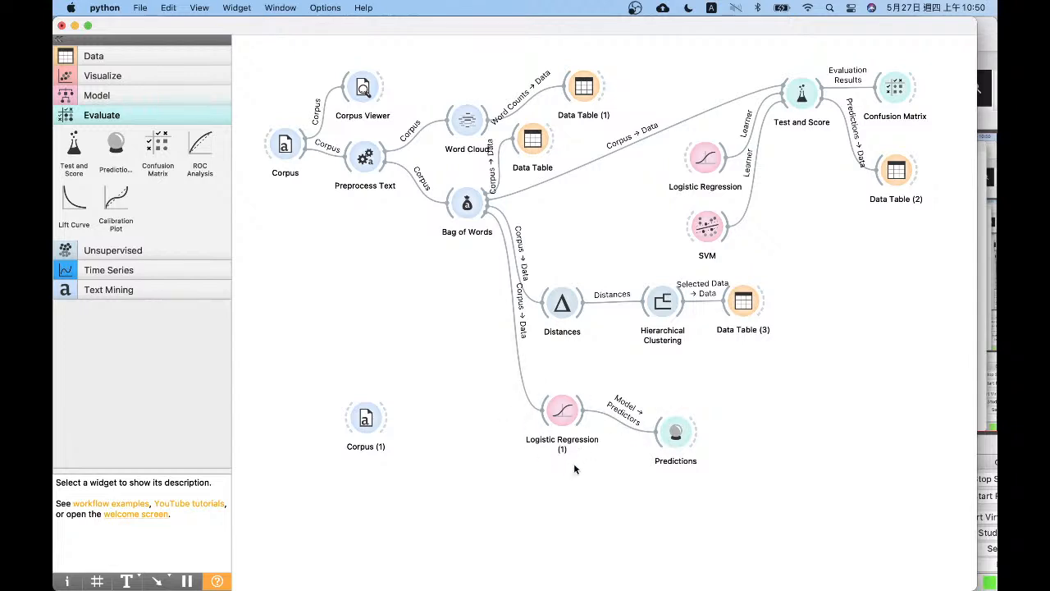
- Recheck the original Corpus file, then position Corpus (1) below Logistic Regression (1) and connect it to Predictions
click(457, 190)
double_click(285, 148)
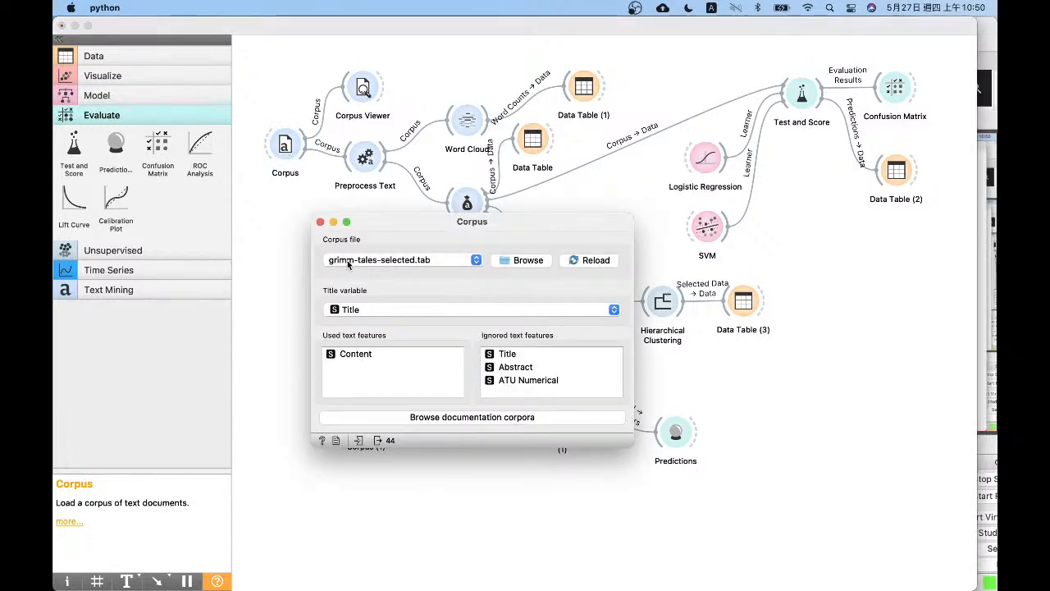
click(320, 221)
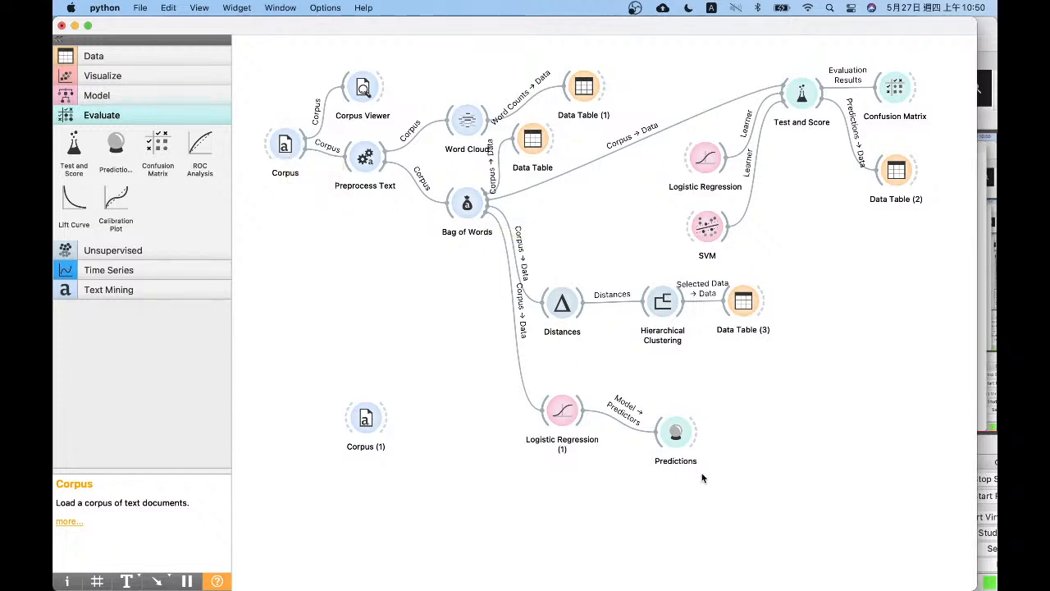
drag(366, 418, 669, 433)
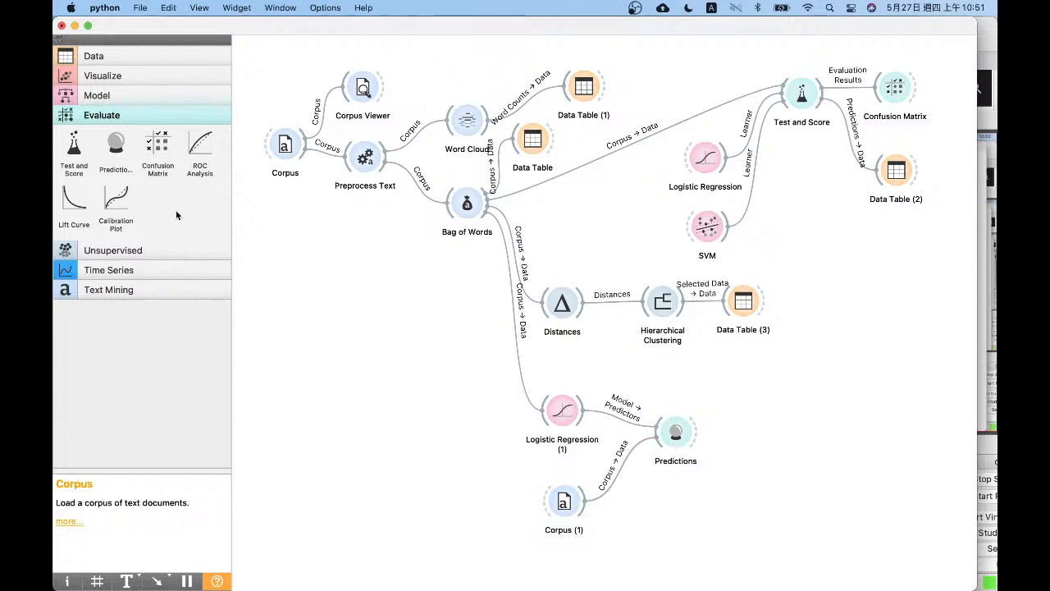
- Attach a new Data Table to the Predictions widget and open it
click(130, 59)
drag(74, 141, 786, 436)
double_click(784, 433)
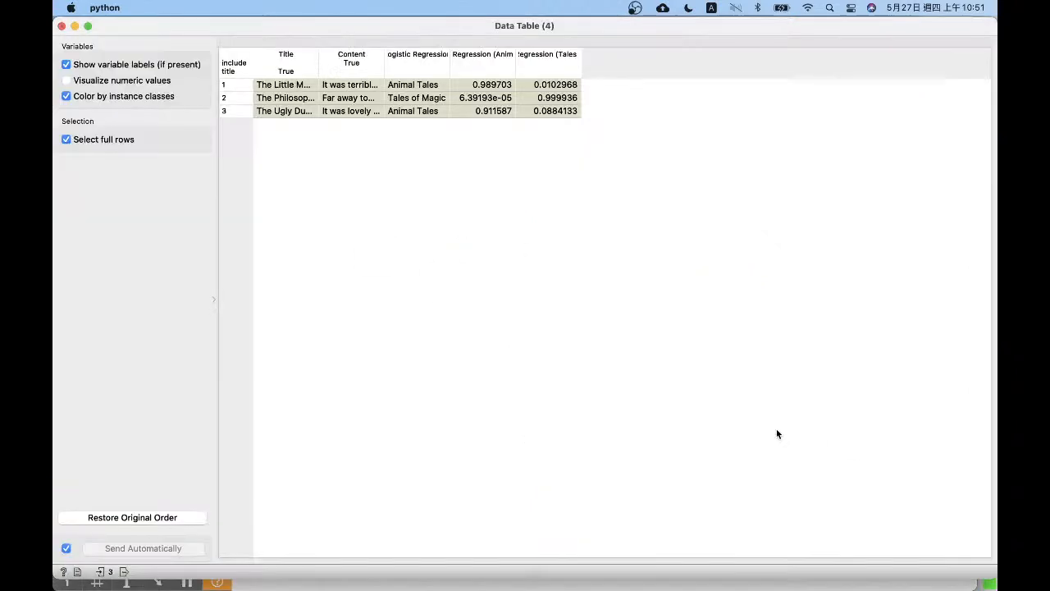
- Widen the Title, Content and Logistic Regression columns, examine the predicted class and probabilities of each Andersen tale, and close the table
drag(316, 56, 374, 64)
drag(439, 57, 461, 60)
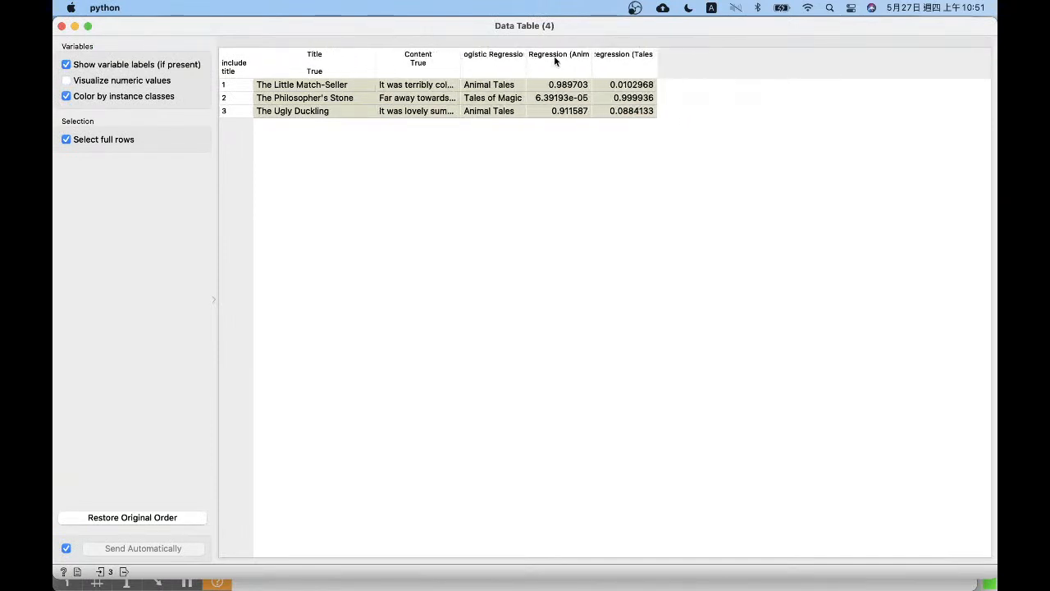
mouse_move(523, 57)
mouse_down()
mouse_move(621, 61)
mouse_move(537, 59)
mouse_up()
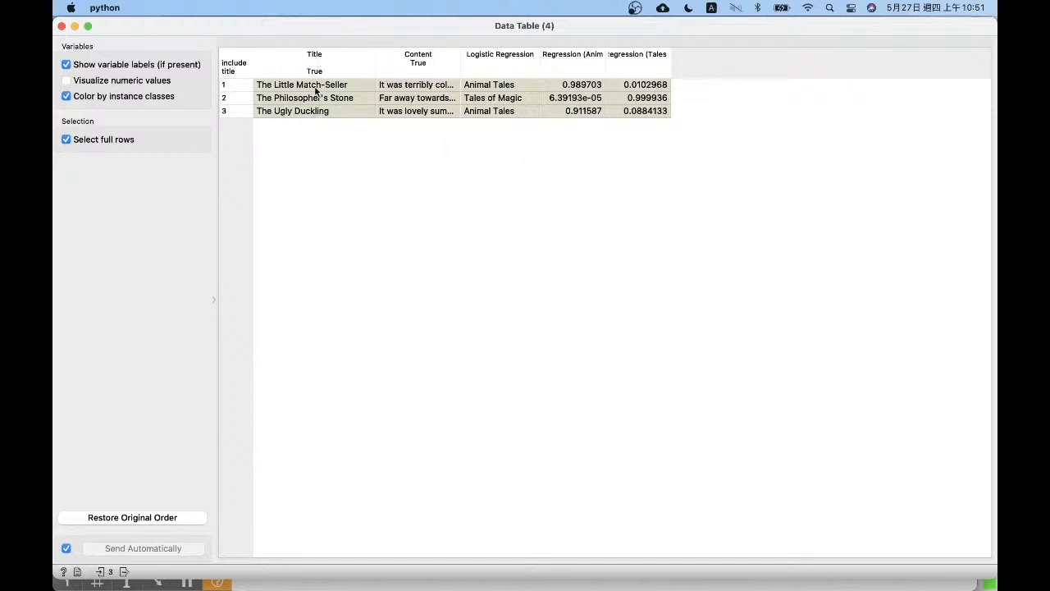
click(499, 86)
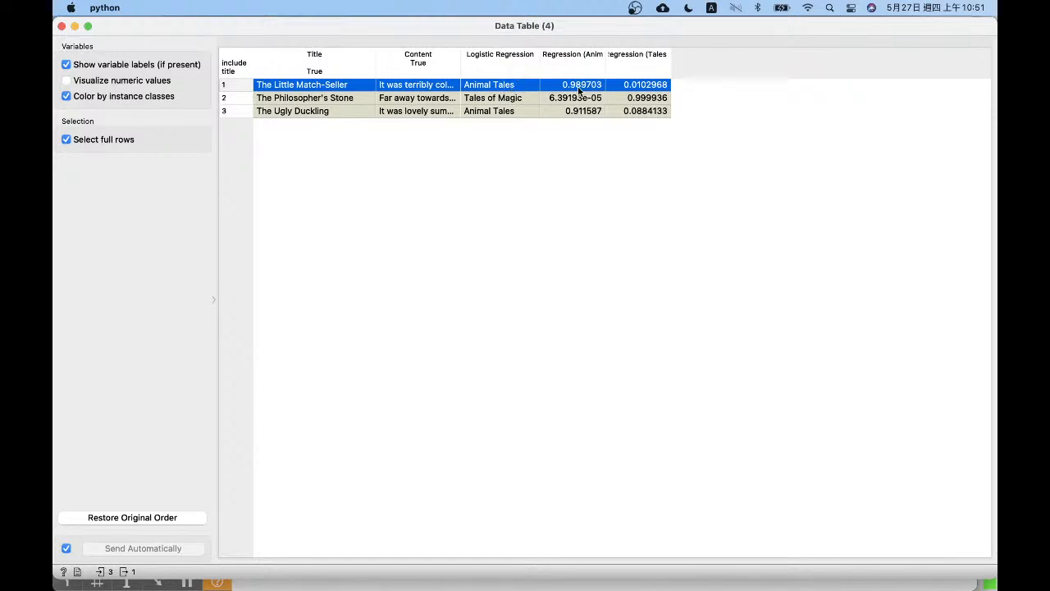
click(502, 98)
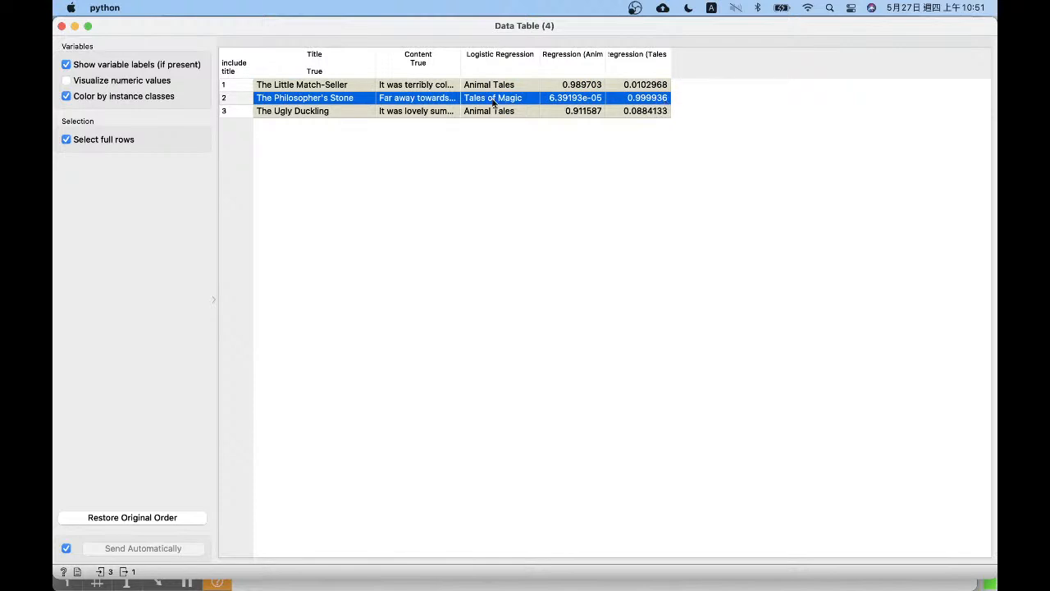
click(517, 111)
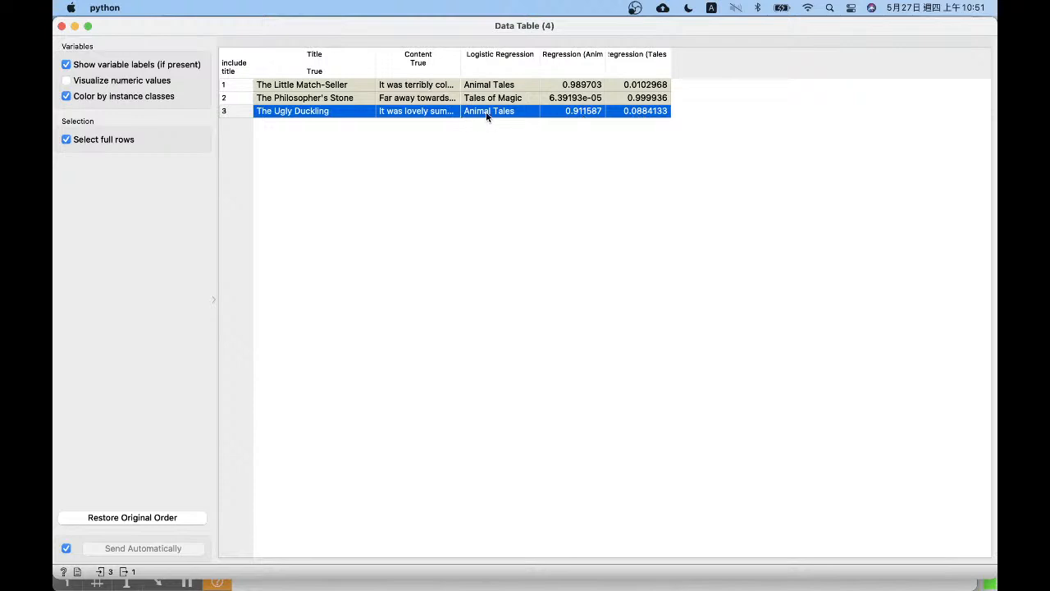
click(61, 26)
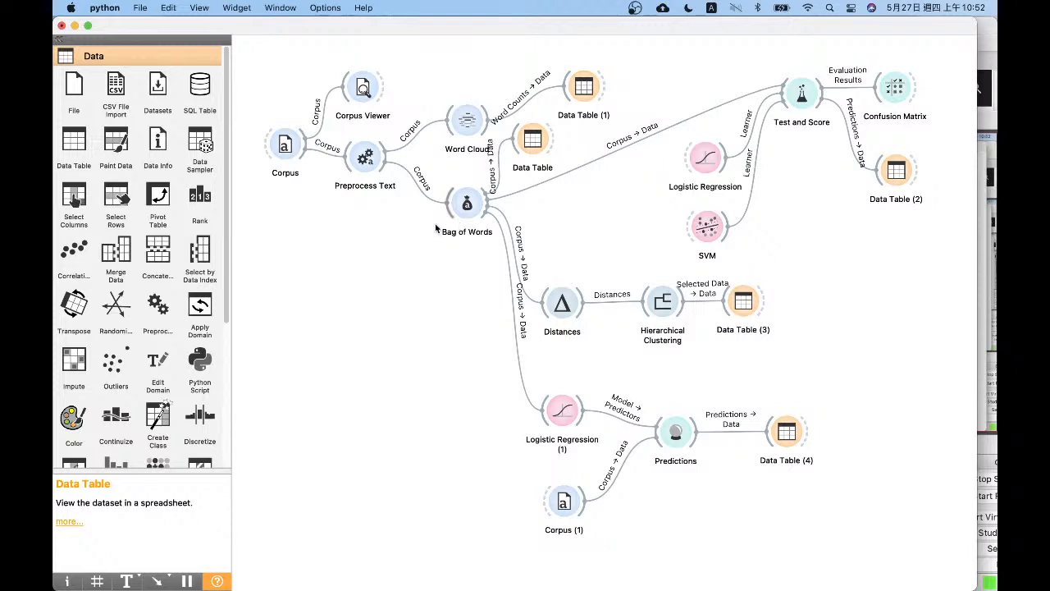
- Place a Sentiment Analysis widget from the text mining set on the canvas, left of Corpus (1)
scroll(228, 414, down, 5)
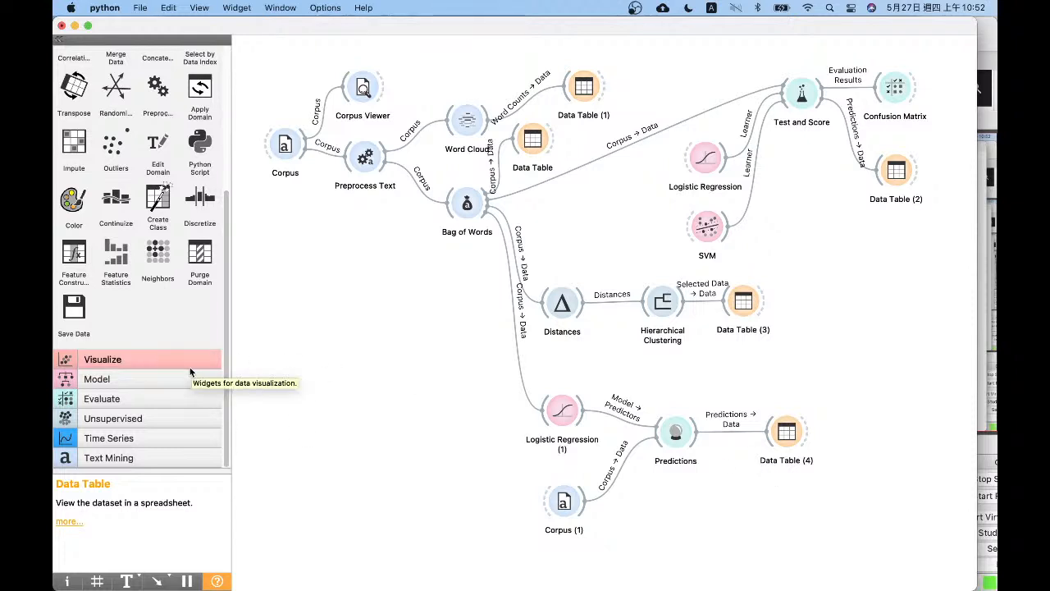
scroll(193, 343, up, 3)
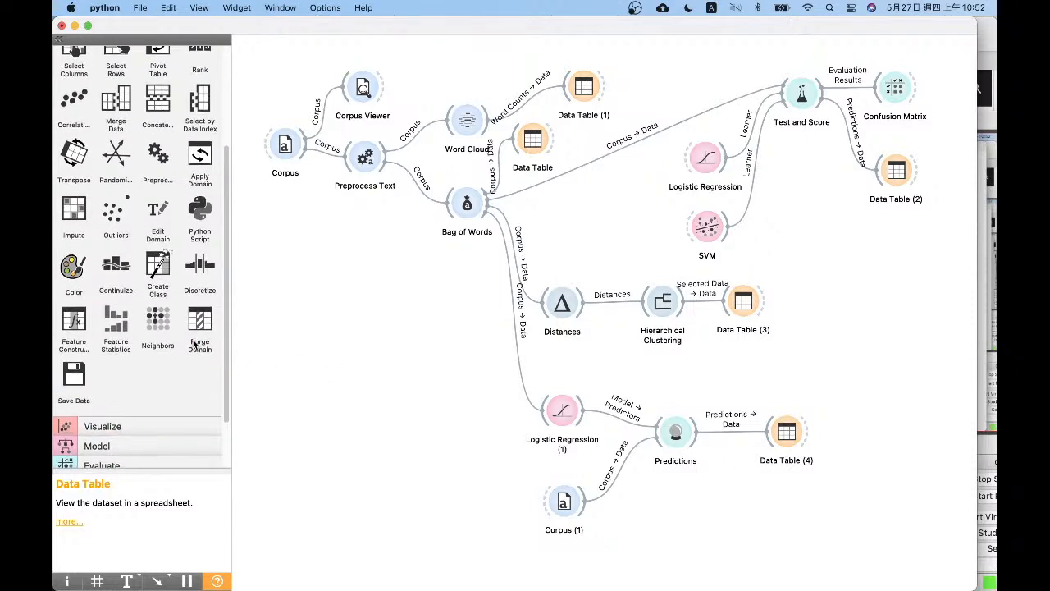
scroll(180, 385, down, 3)
click(187, 460)
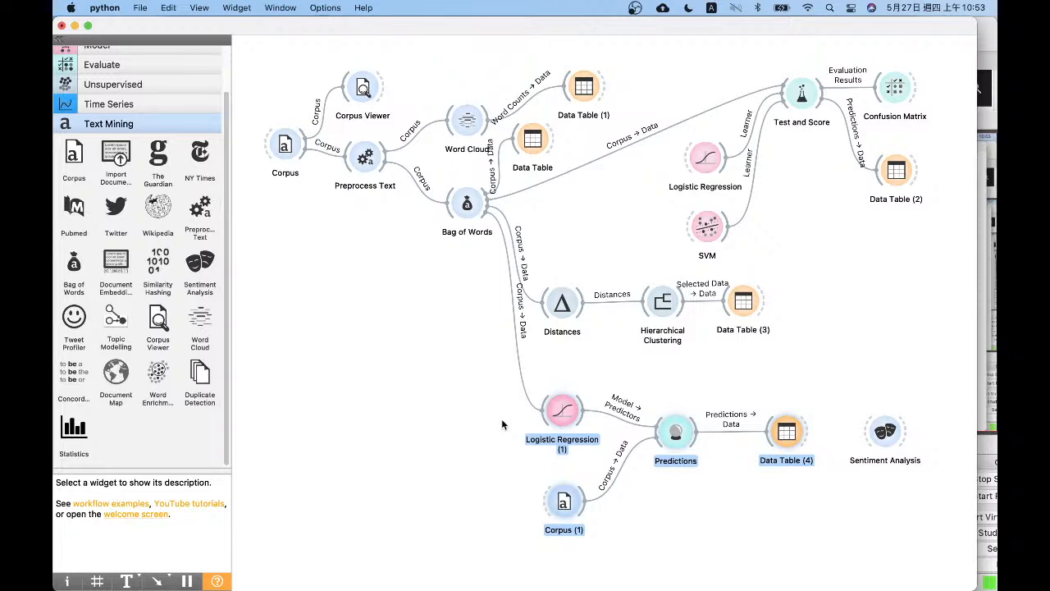
drag(889, 435, 468, 480)
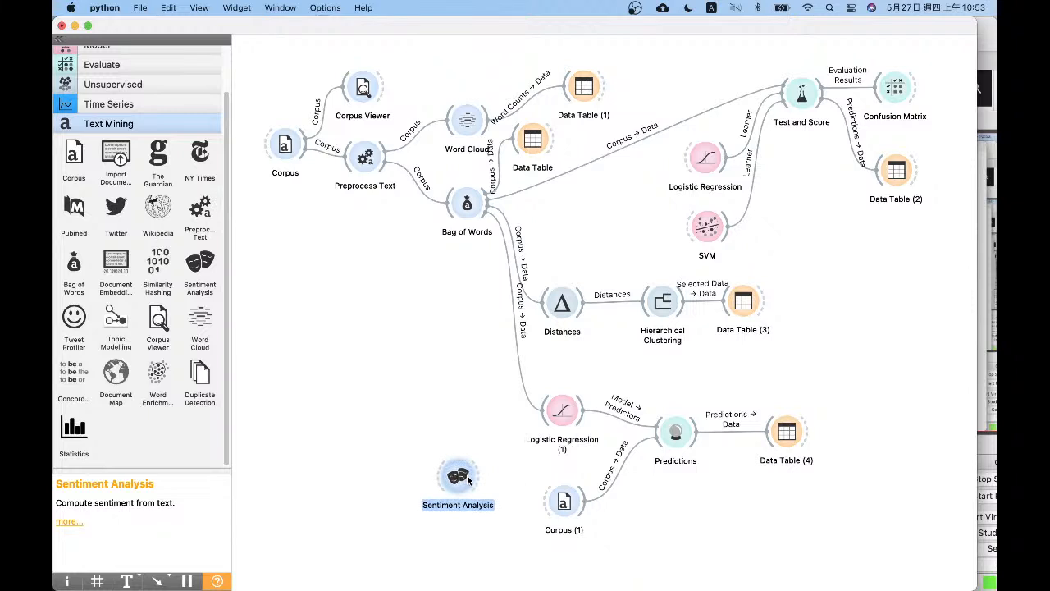
- Shift the whole prediction branch up to just below the Distances row, and bring Corpus (1) closer to Logistic Regression (1)
drag(833, 530, 520, 373)
drag(567, 409, 568, 357)
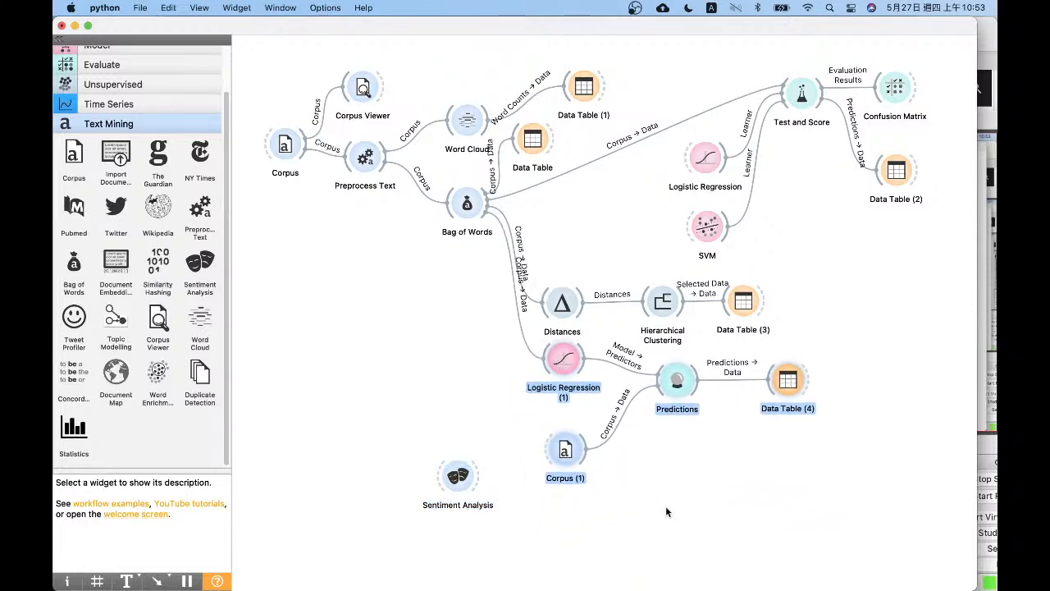
click(654, 499)
drag(579, 459, 560, 435)
click(522, 558)
- Position Sentiment Analysis below the prediction branch, connect Bag of Words to it, and check its method settings
drag(456, 477, 563, 519)
drag(484, 215, 531, 529)
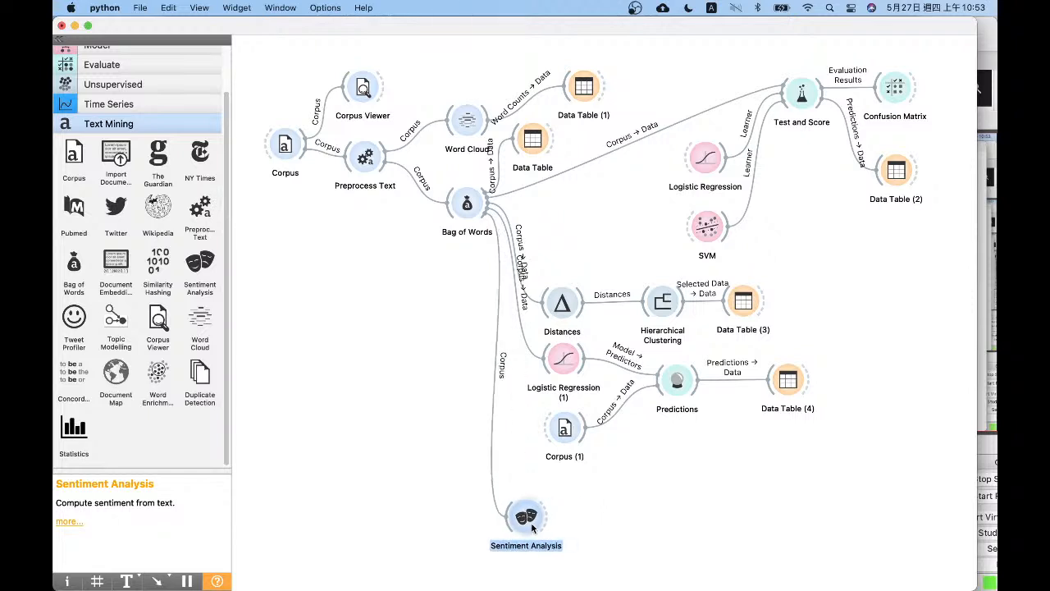
double_click(526, 514)
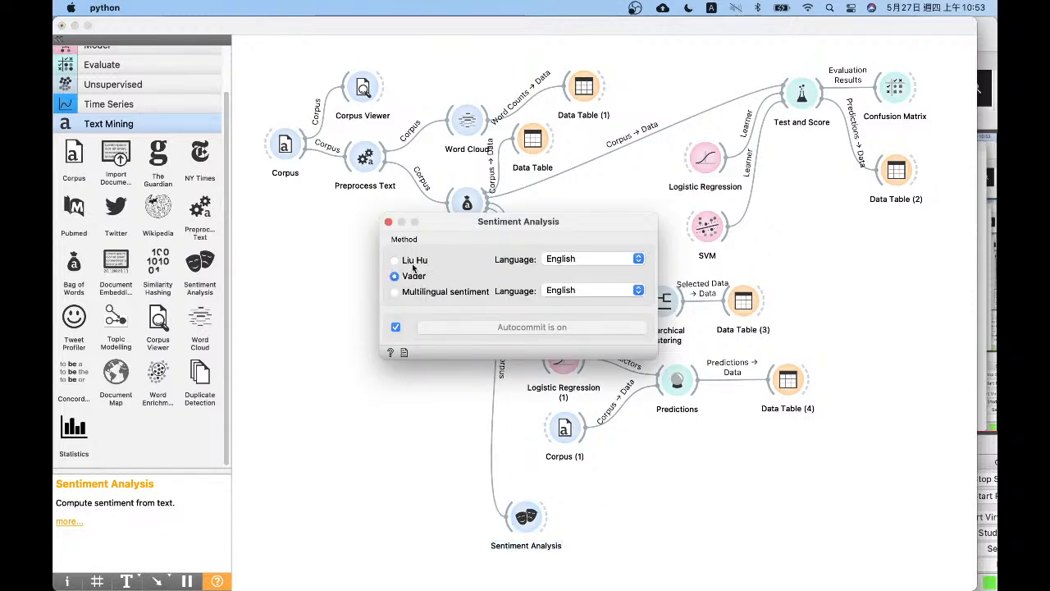
click(388, 221)
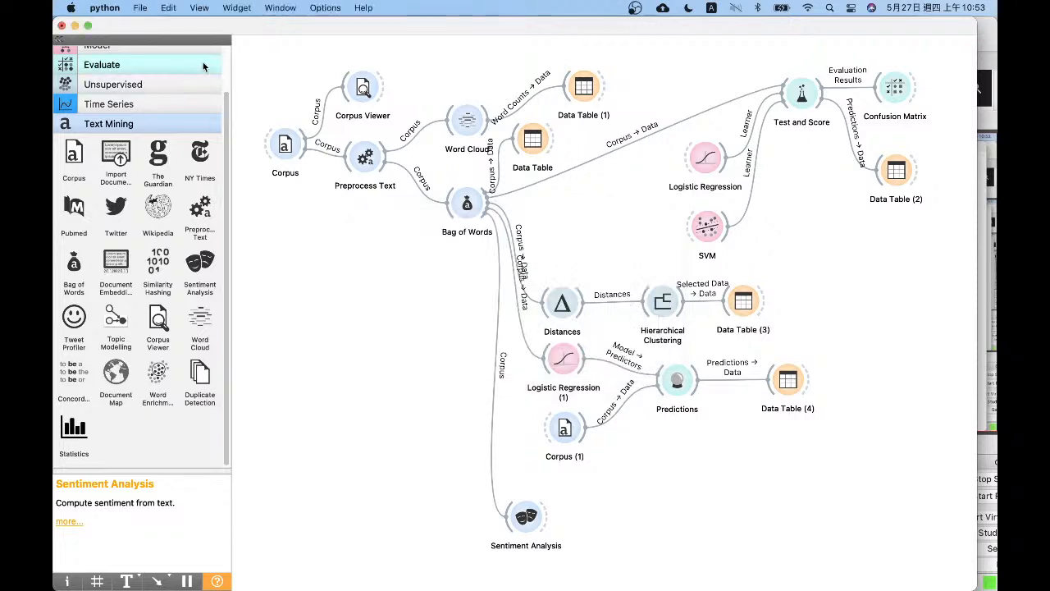
- Add a Data Table widget to the canvas and connect Sentiment Analysis to it
scroll(220, 64, up, 2)
click(152, 56)
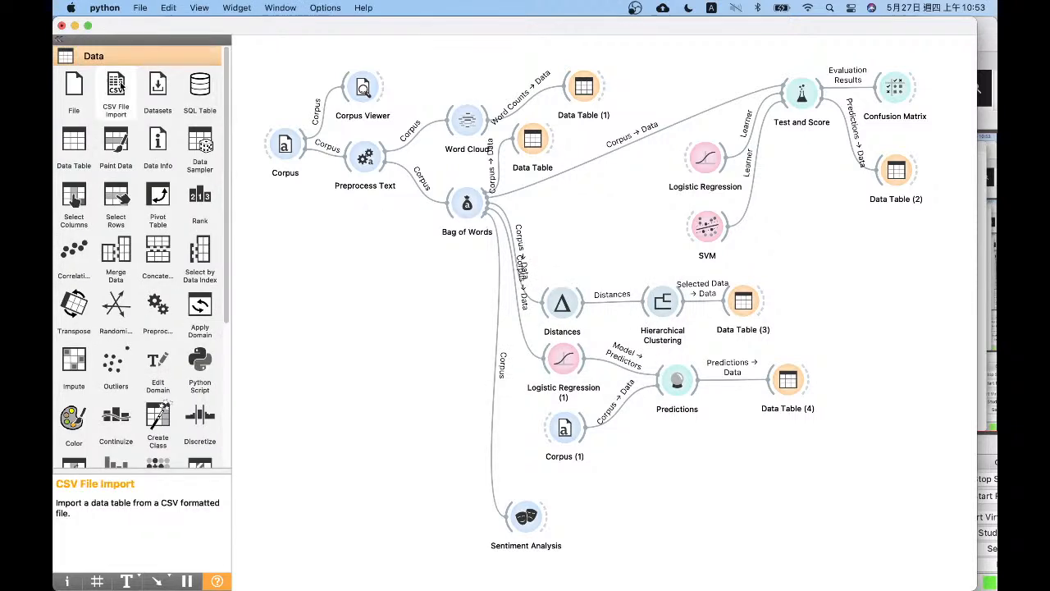
click(73, 144)
drag(543, 517, 625, 517)
- Look over the Sentiment Analysis output in its Data Table, close it, and check the link between the two widgets
double_click(627, 515)
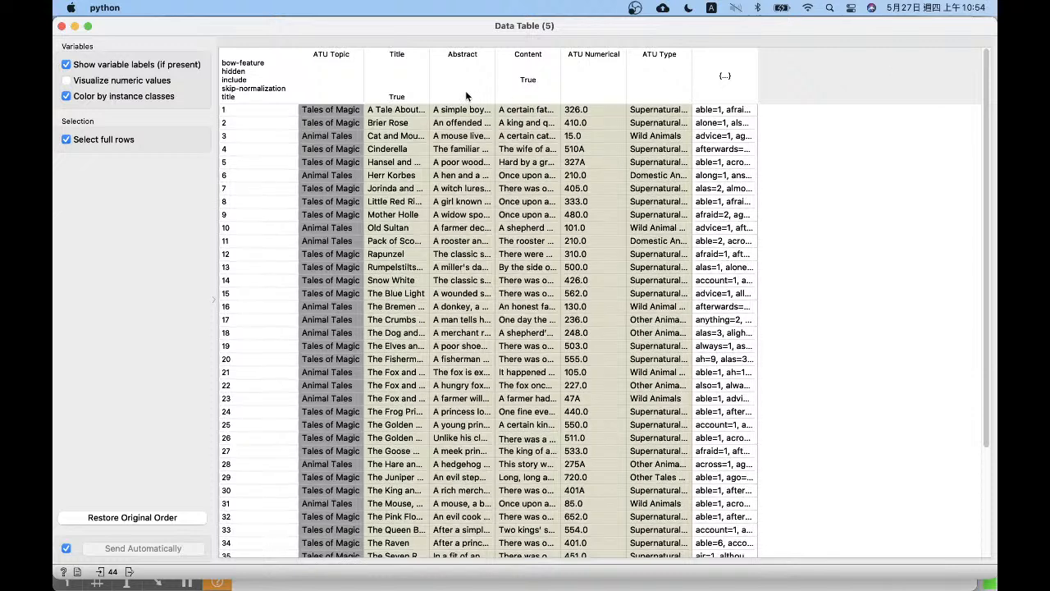
scroll(682, 526, down, 1)
key(super+w)
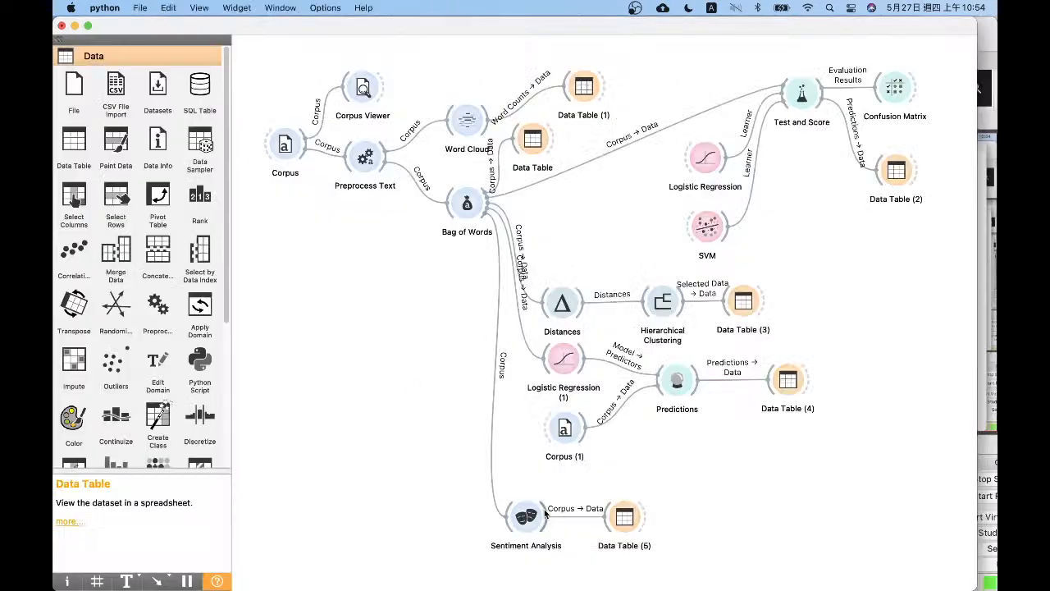
double_click(587, 520)
click(584, 361)
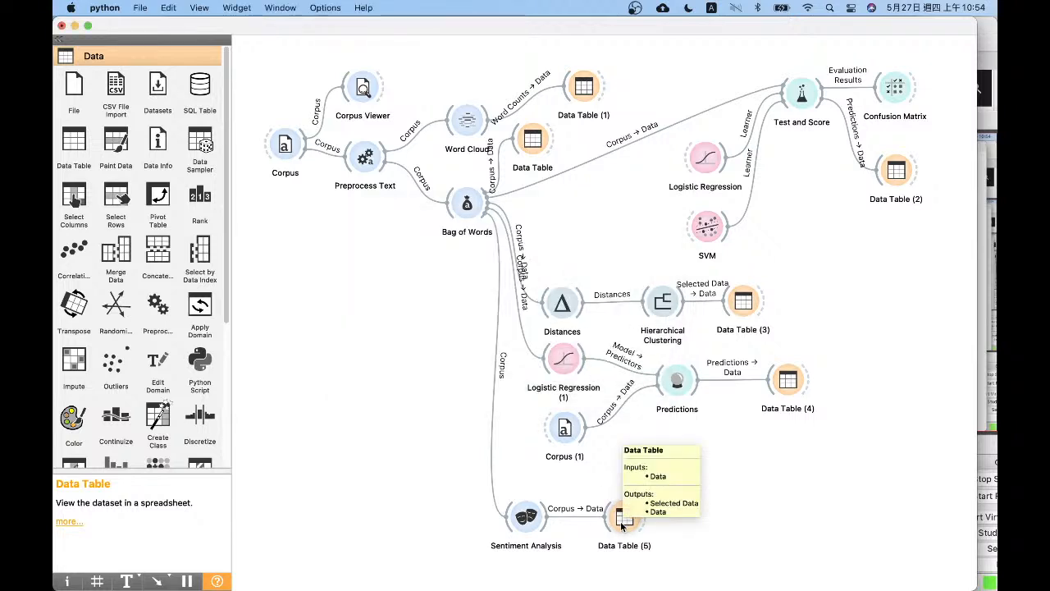
- Examine the contents of Data Table (5), widening the word-count column to look for sentiment scores, and close the table
click(621, 526)
key(ctrl+Up)
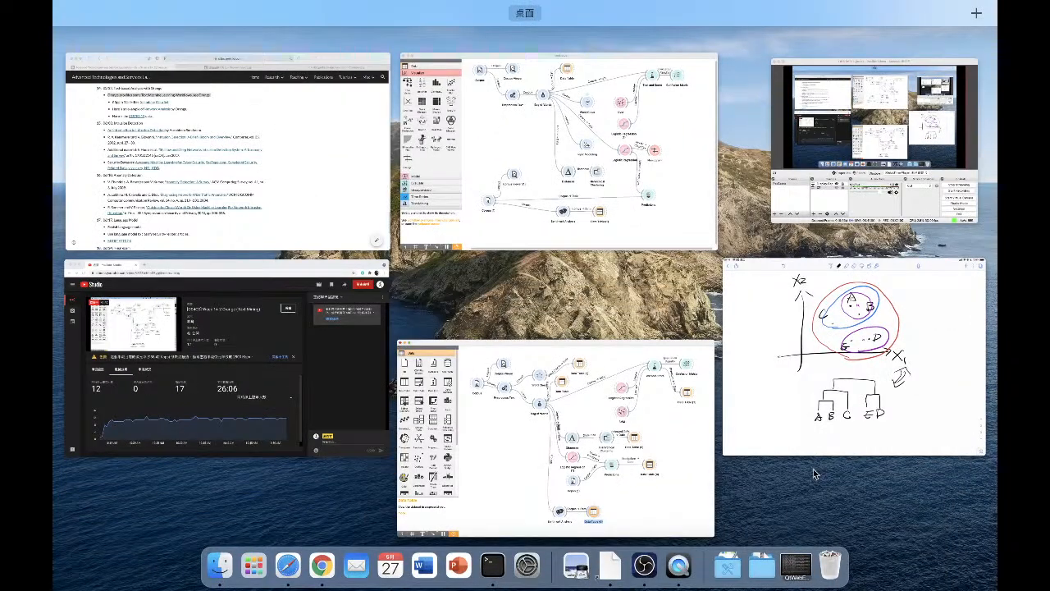
click(643, 465)
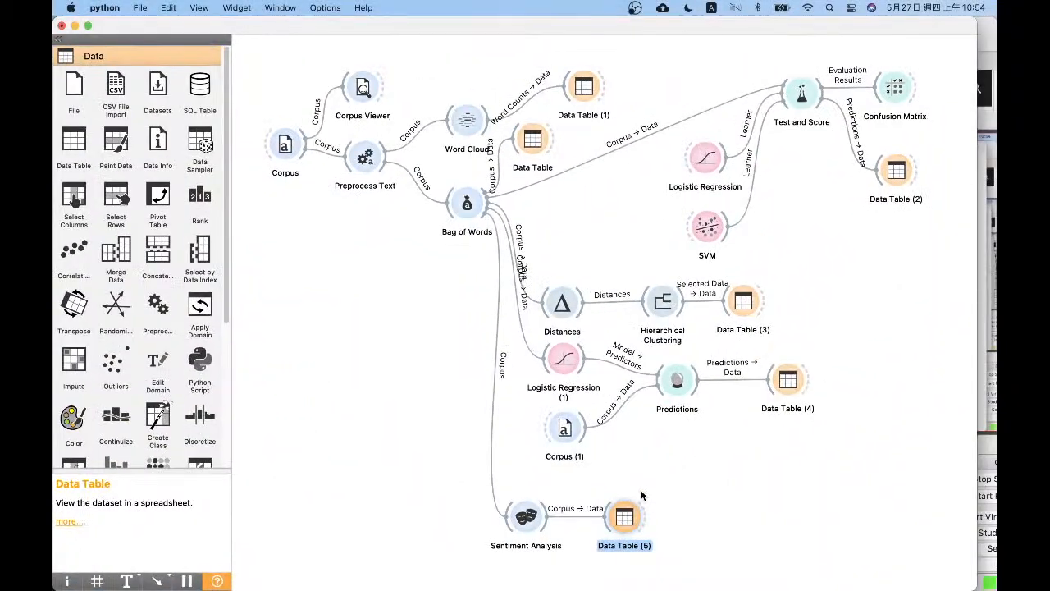
double_click(630, 517)
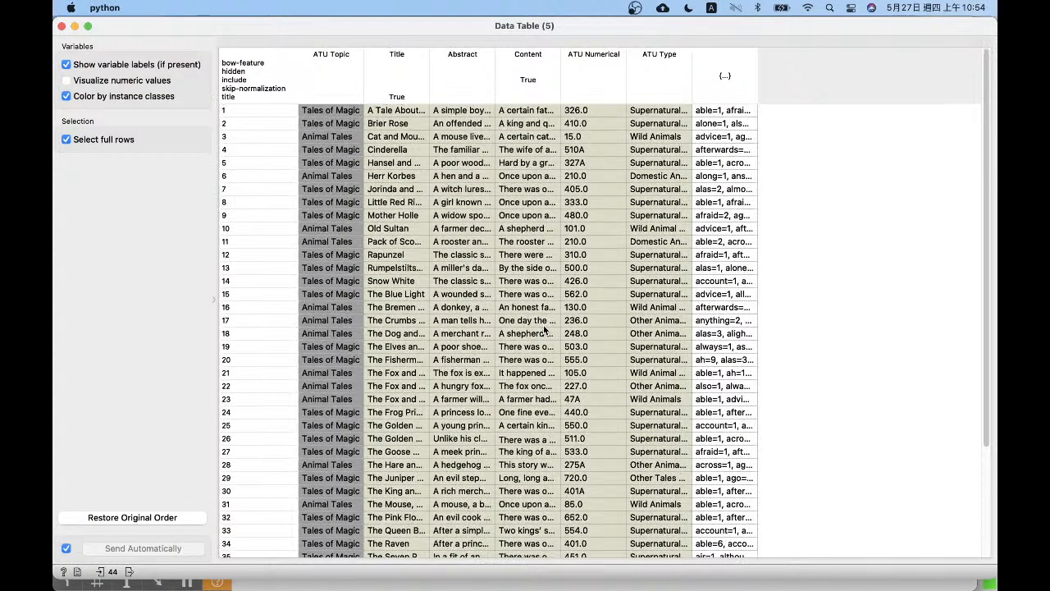
scroll(982, 192, down, 1)
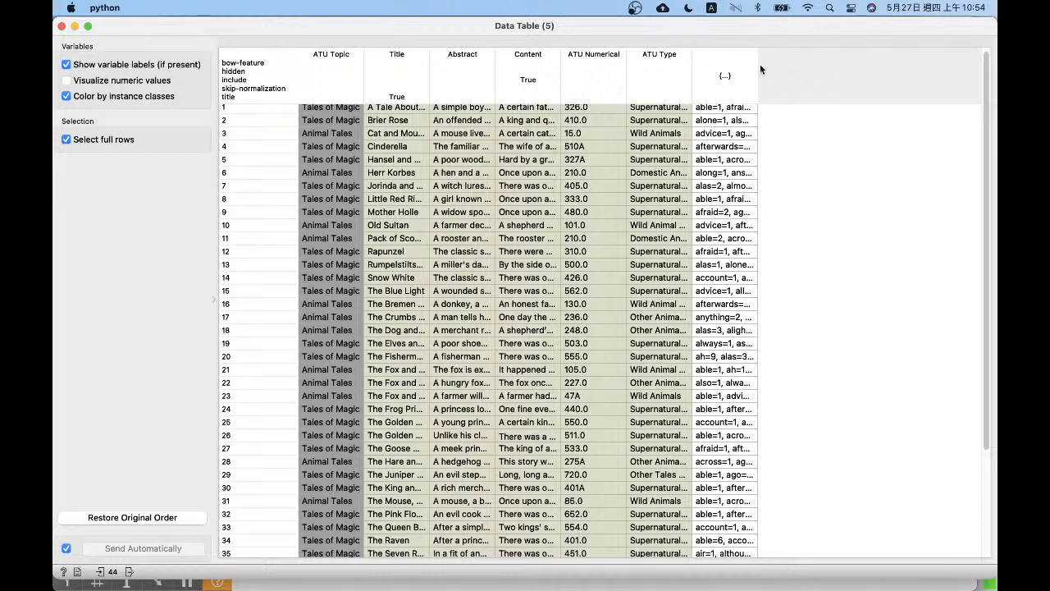
drag(757, 70, 930, 80)
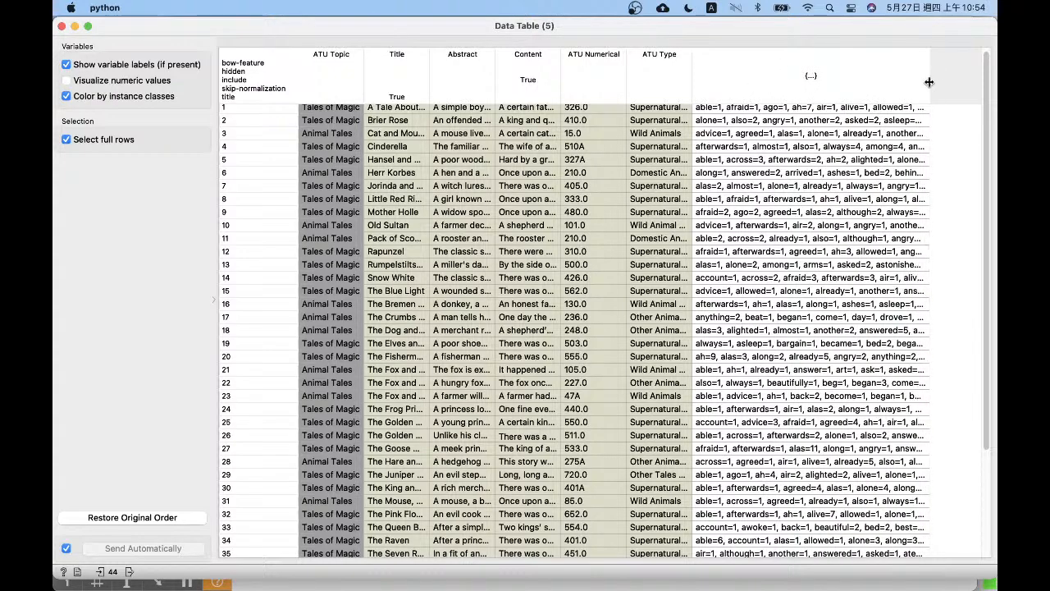
scroll(929, 82, down, 3)
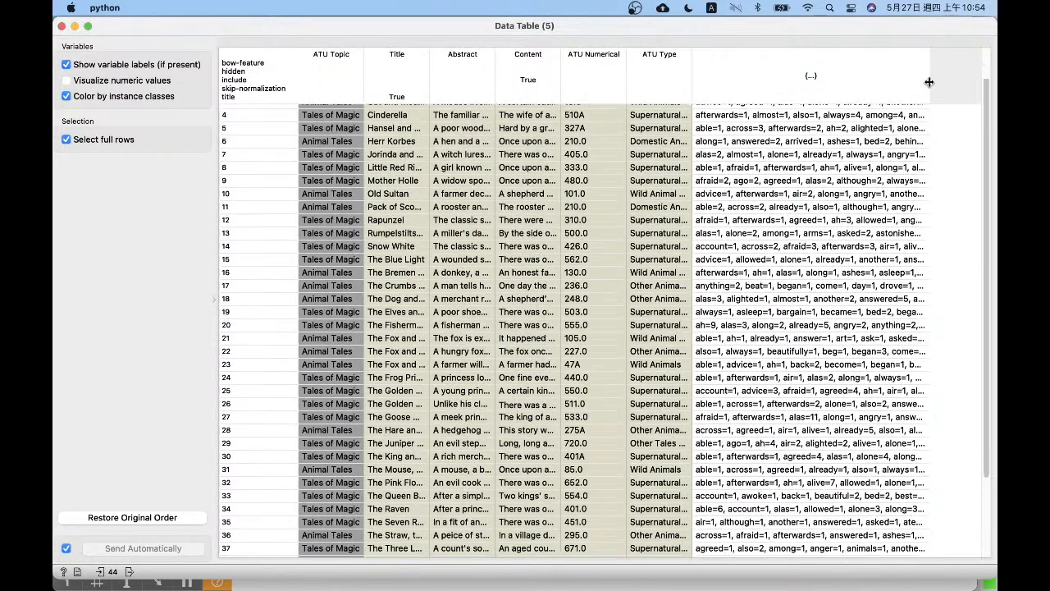
scroll(935, 132, up, 3)
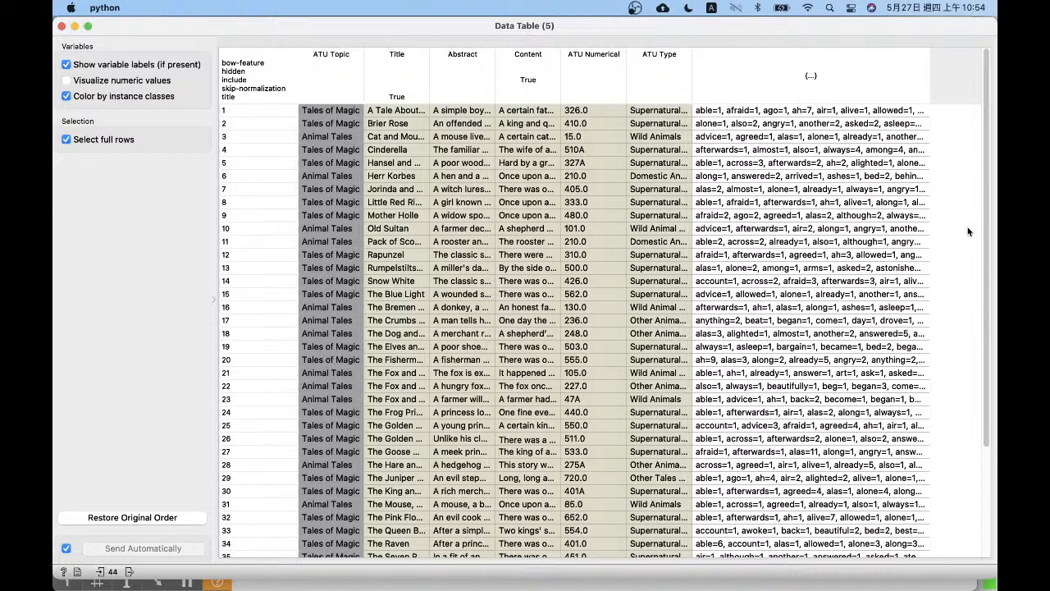
scroll(987, 215, down, 5)
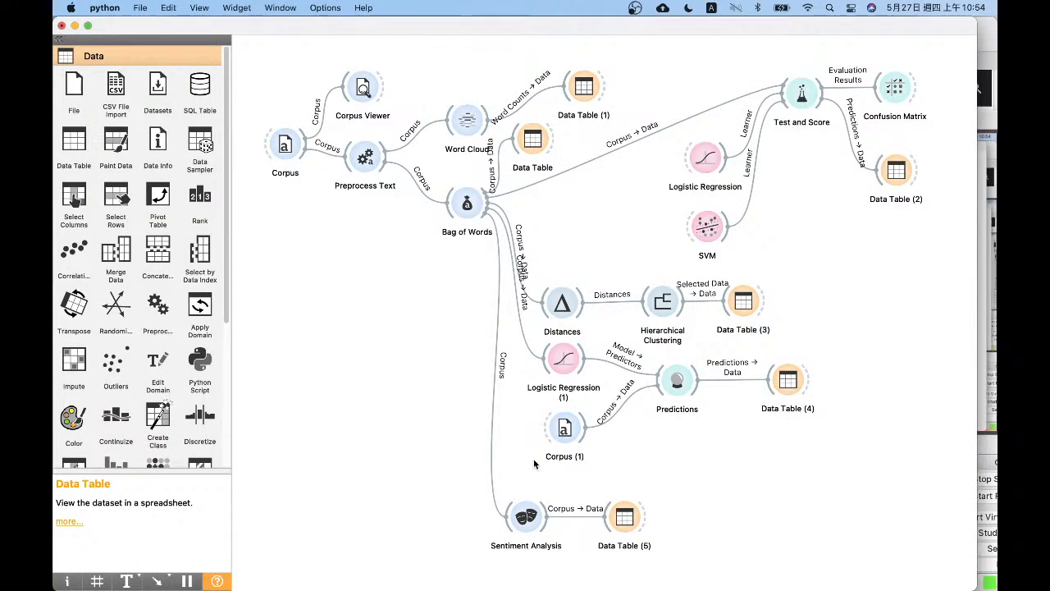
click(62, 25)
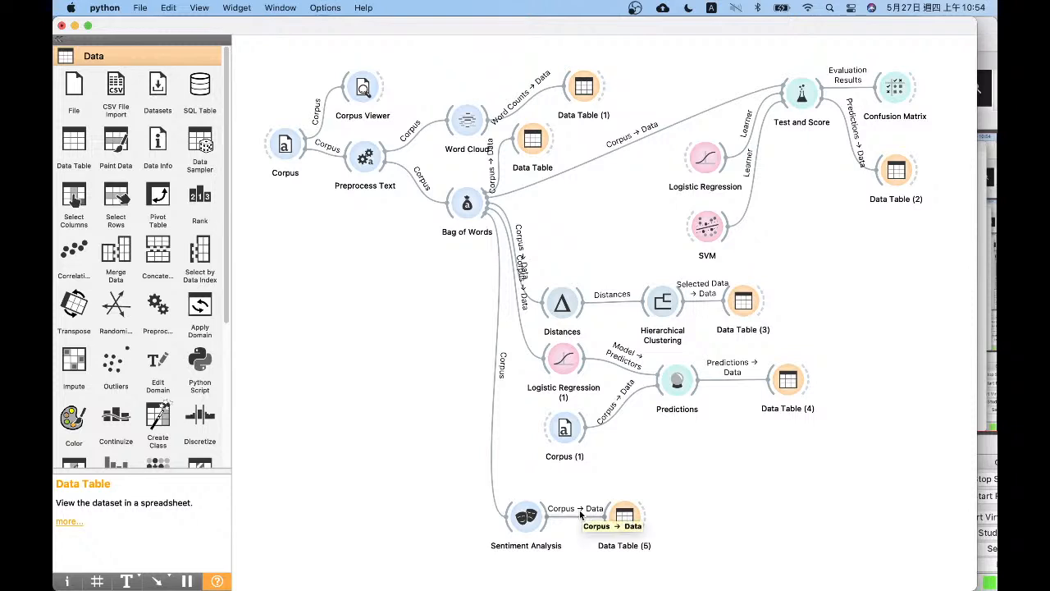
- Check the link between Sentiment Analysis and Data Table (5), as well as the Sentiment Analysis method settings
double_click(566, 518)
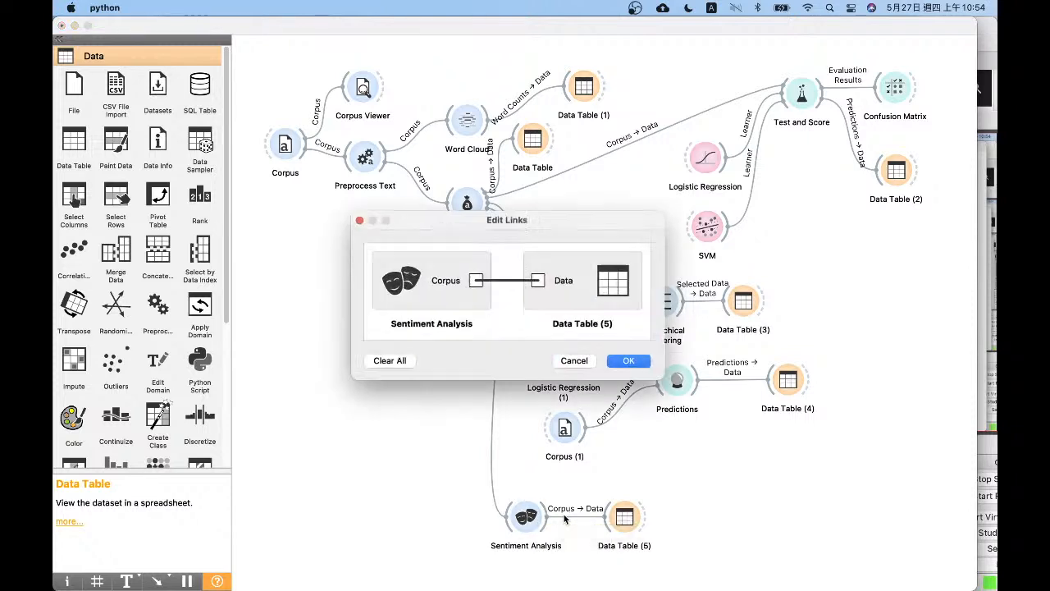
click(577, 359)
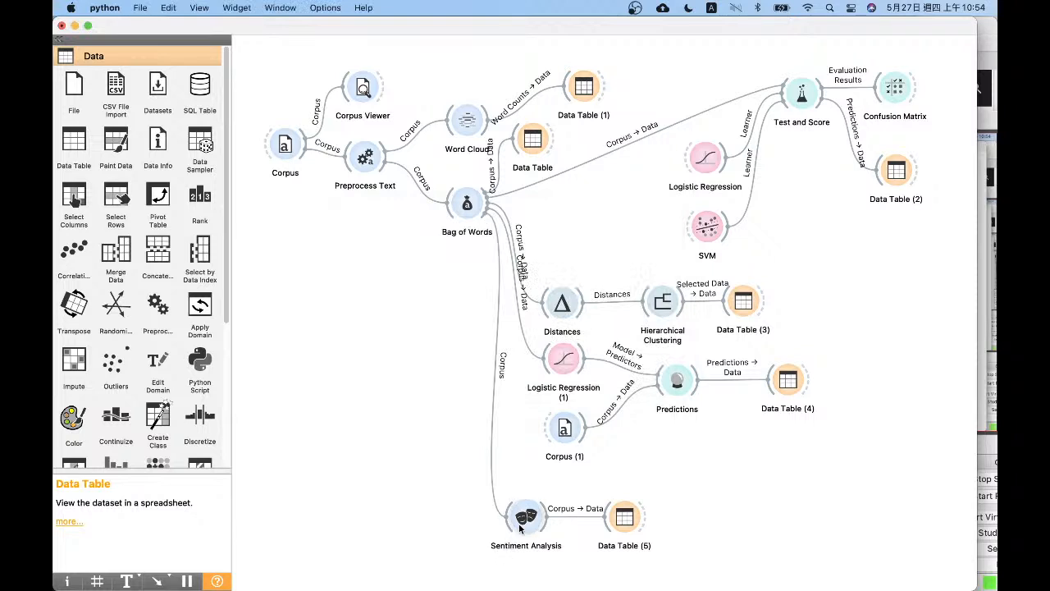
double_click(523, 514)
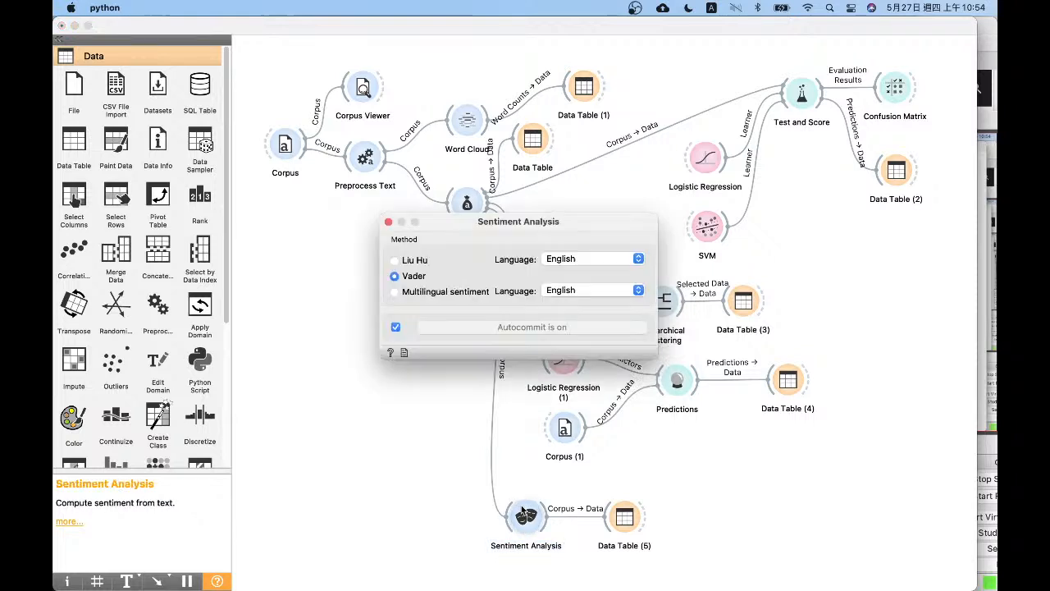
click(389, 222)
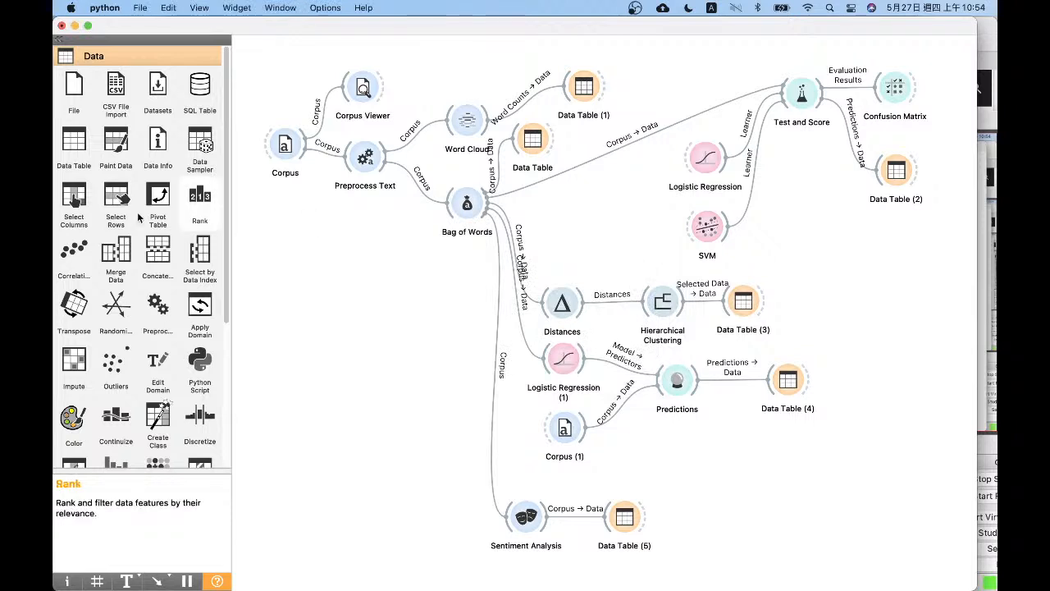
- Remove the link between Bag of Words and Sentiment Analysis
right_click(494, 226)
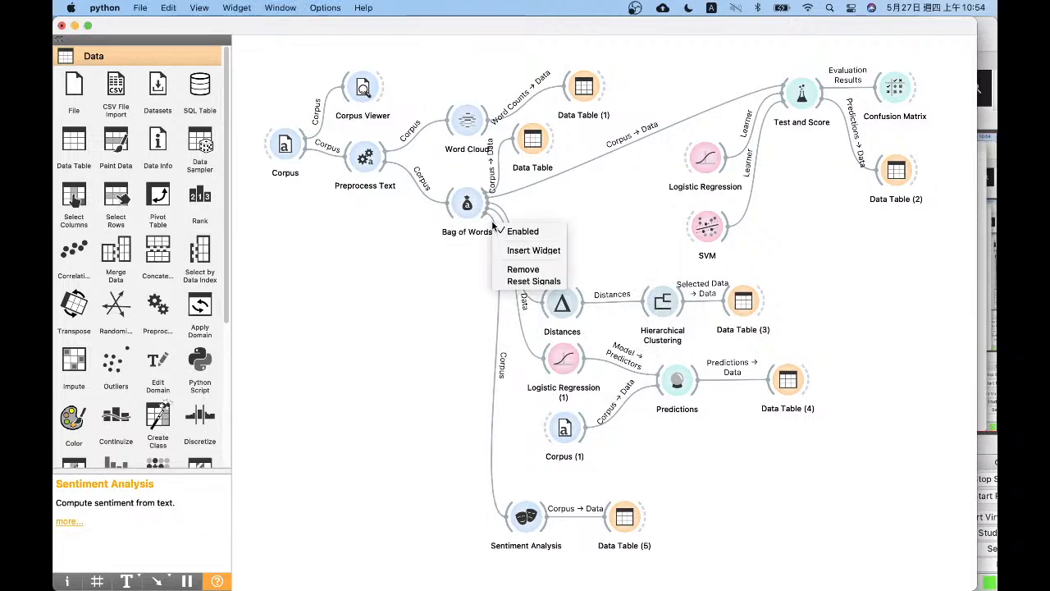
click(464, 248)
right_click(497, 234)
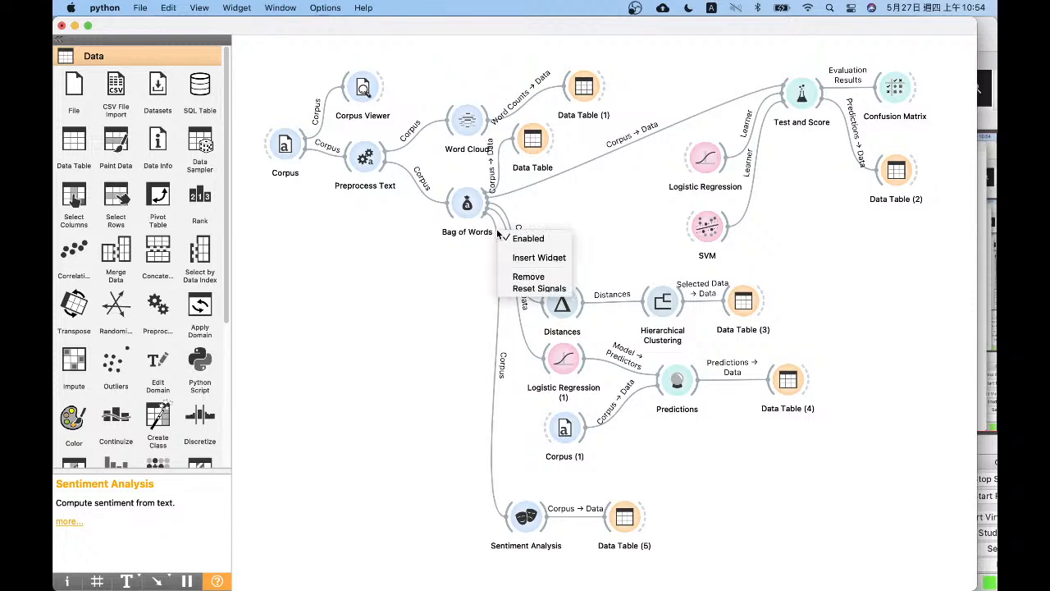
click(429, 381)
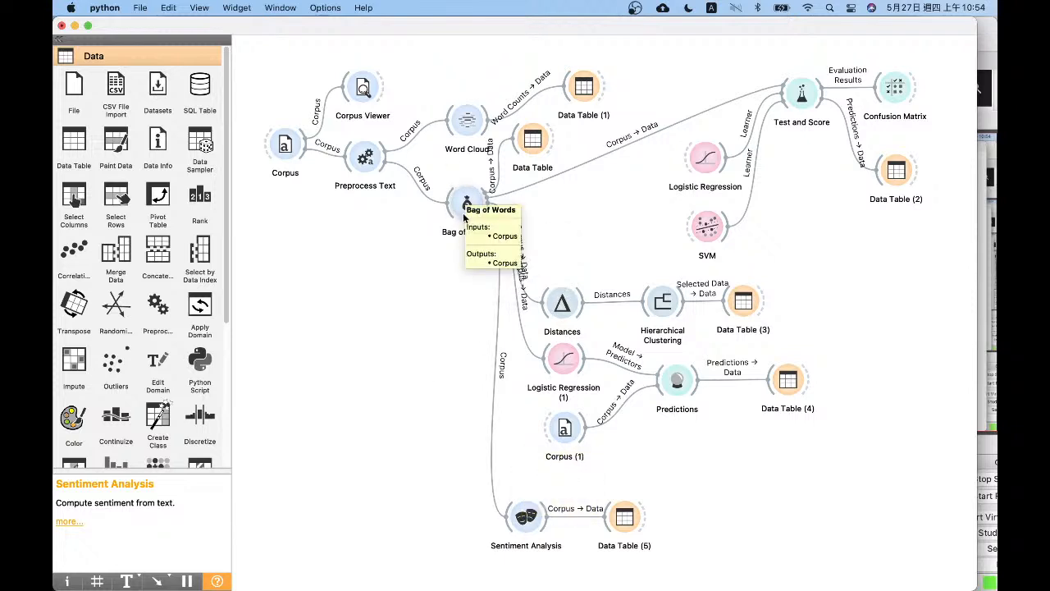
right_click(499, 254)
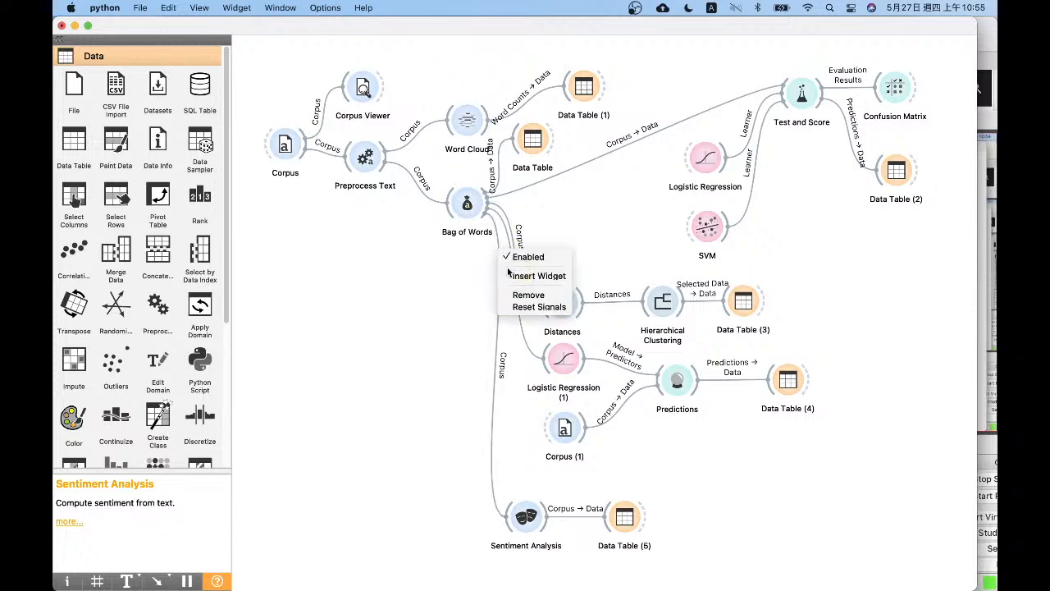
click(524, 296)
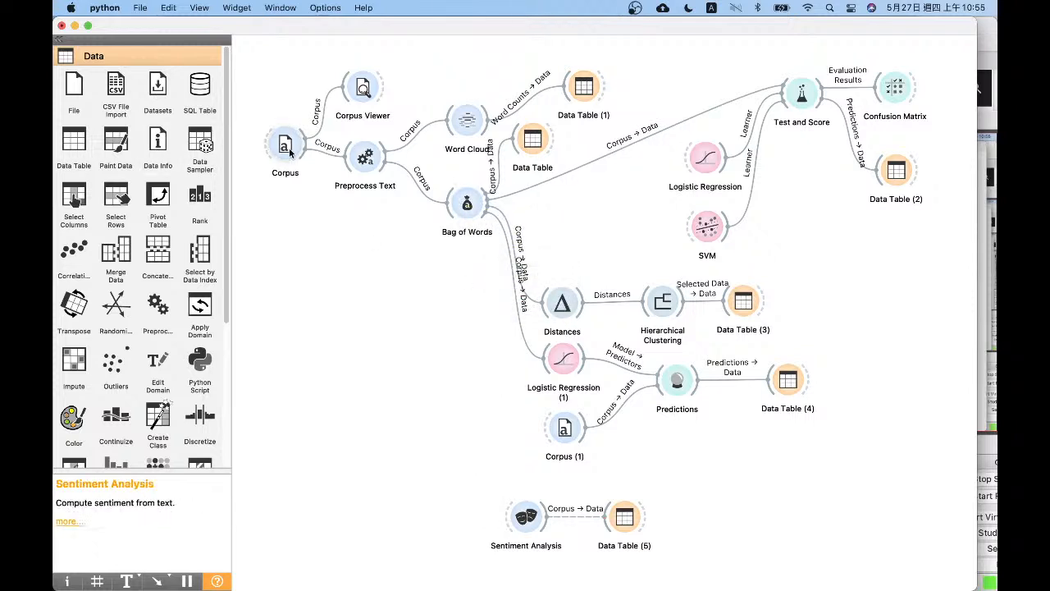
- Add a Text Mining Corpus widget connected to Sentiment Analysis and load andersen.tab in it
scroll(228, 410, down, 5)
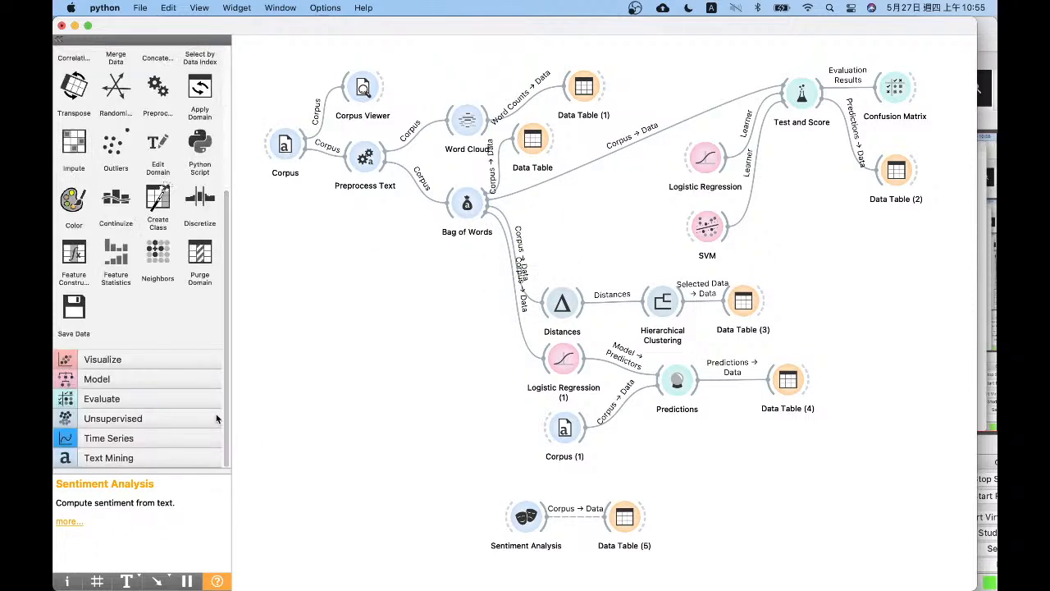
click(105, 438)
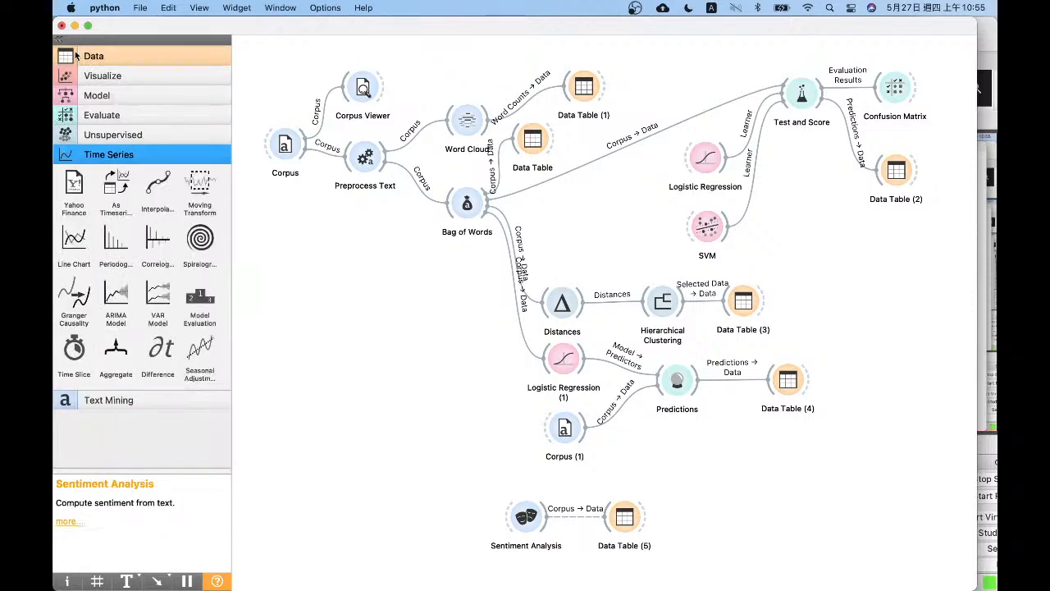
click(150, 399)
drag(74, 202, 511, 516)
double_click(380, 499)
click(427, 195)
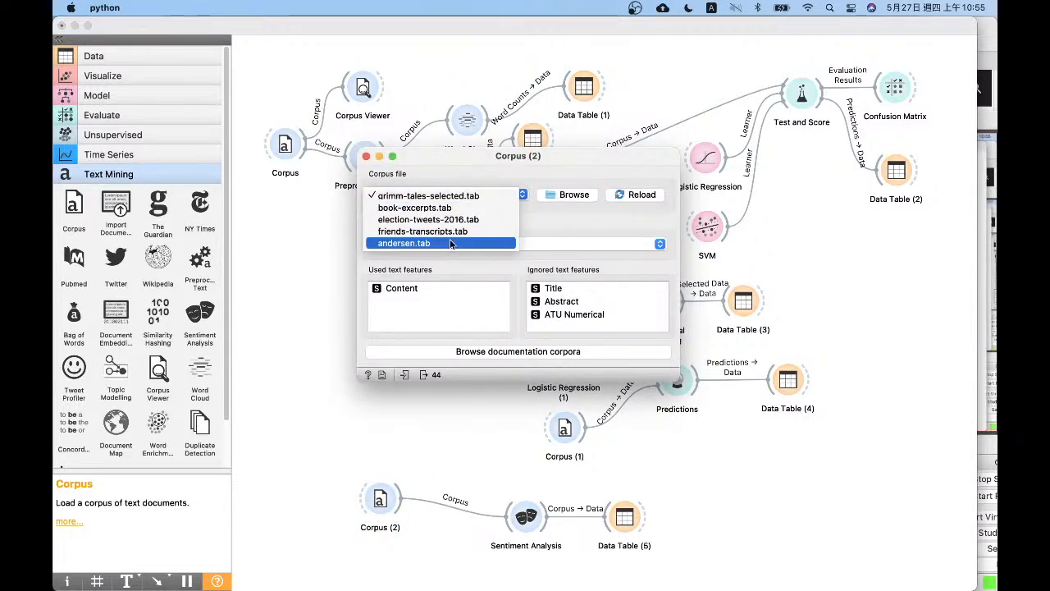
click(427, 244)
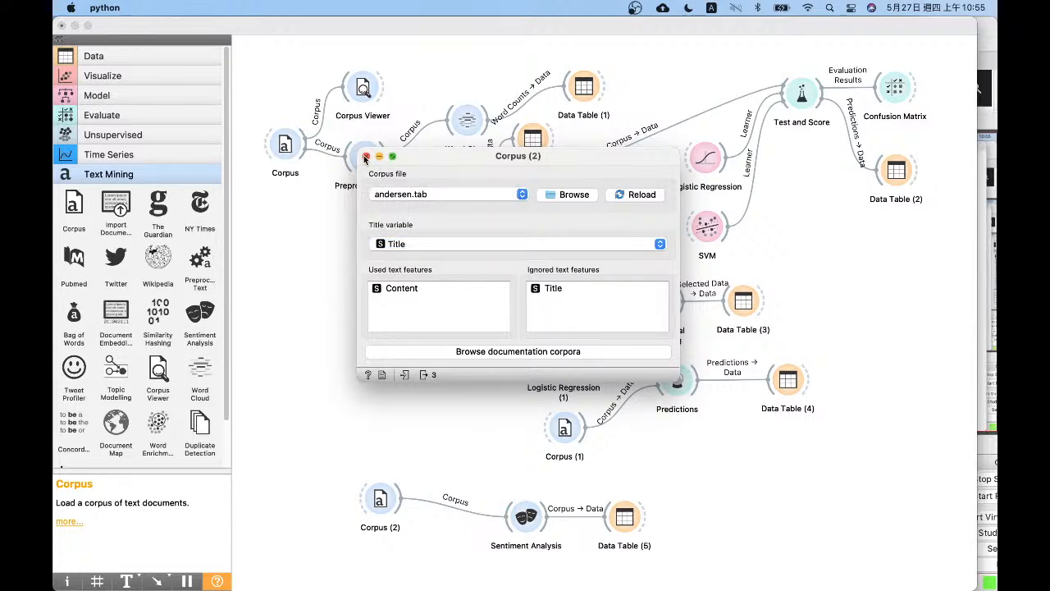
click(366, 158)
- Move Sentiment Analysis slightly closer to Corpus (2) and check its method settings
click(495, 525)
double_click(495, 527)
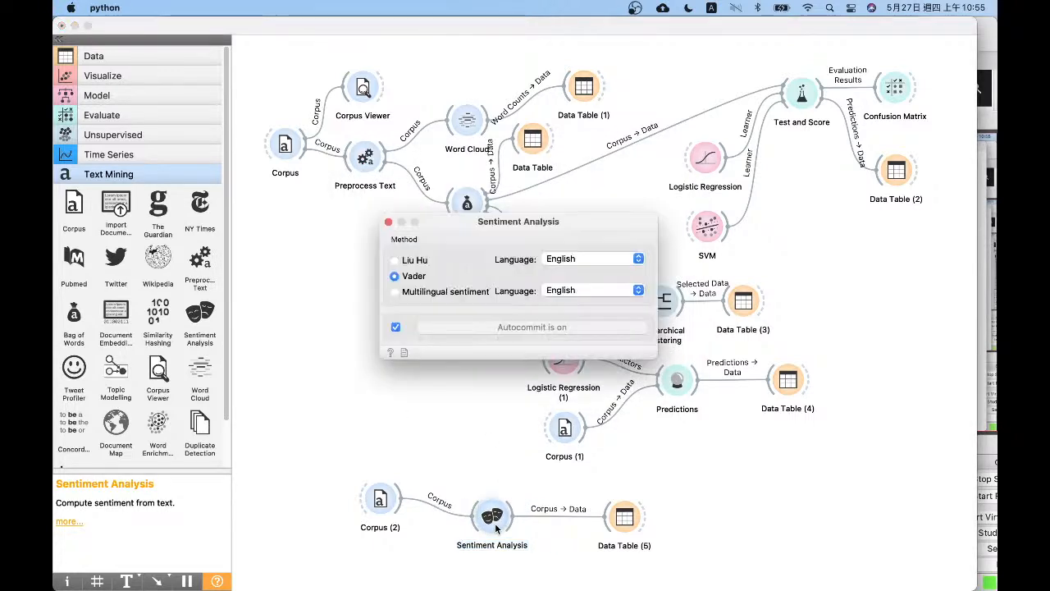
click(389, 223)
- Examine the Andersen tales' sentiment scores in Data Table (5), widening the Title and Content columns, and close the table
double_click(619, 519)
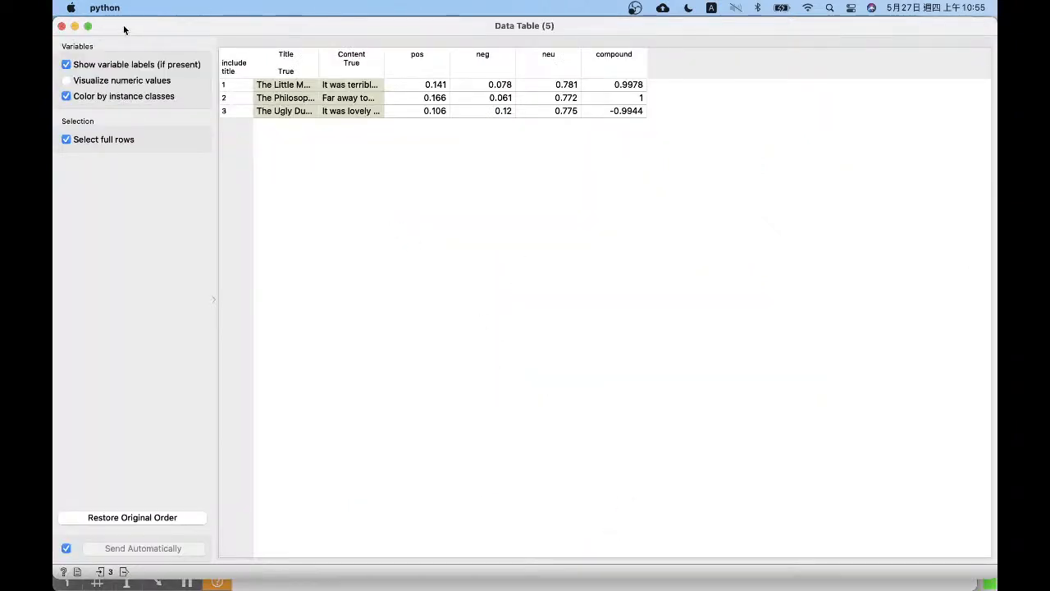
click(62, 25)
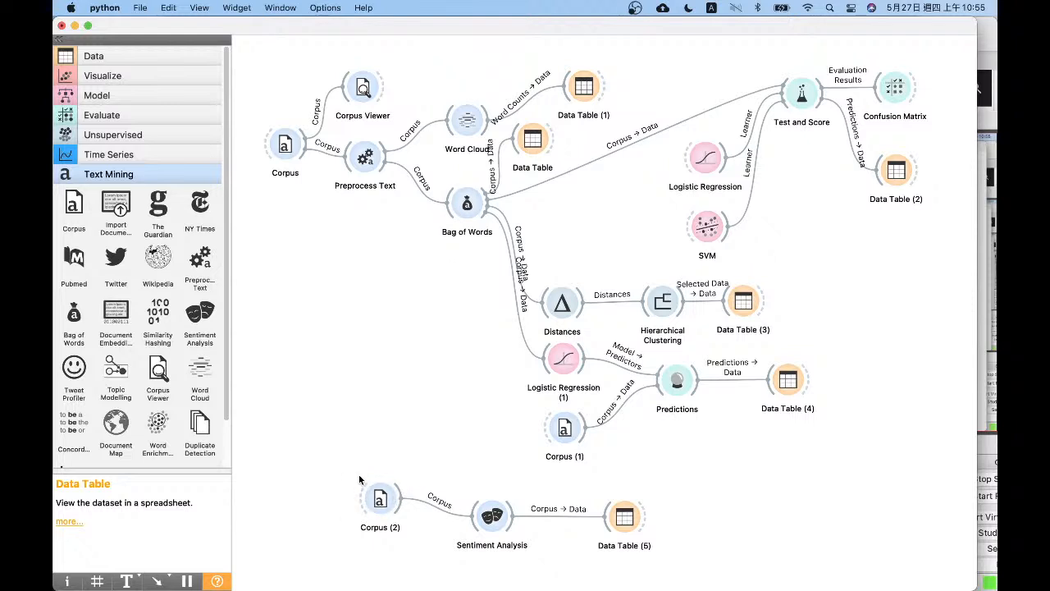
double_click(608, 502)
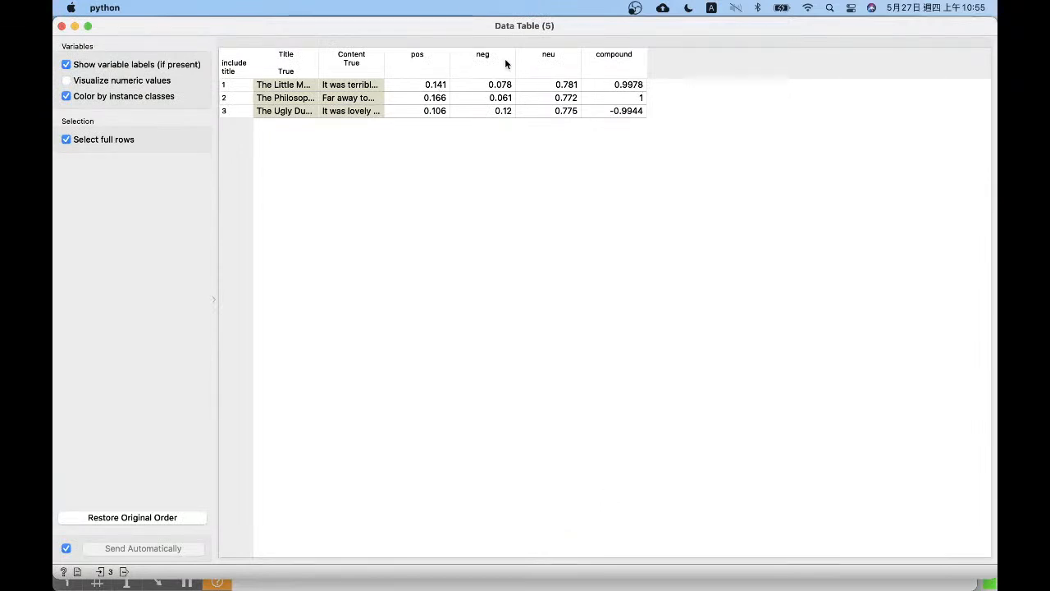
drag(383, 59, 443, 61)
drag(317, 53, 384, 58)
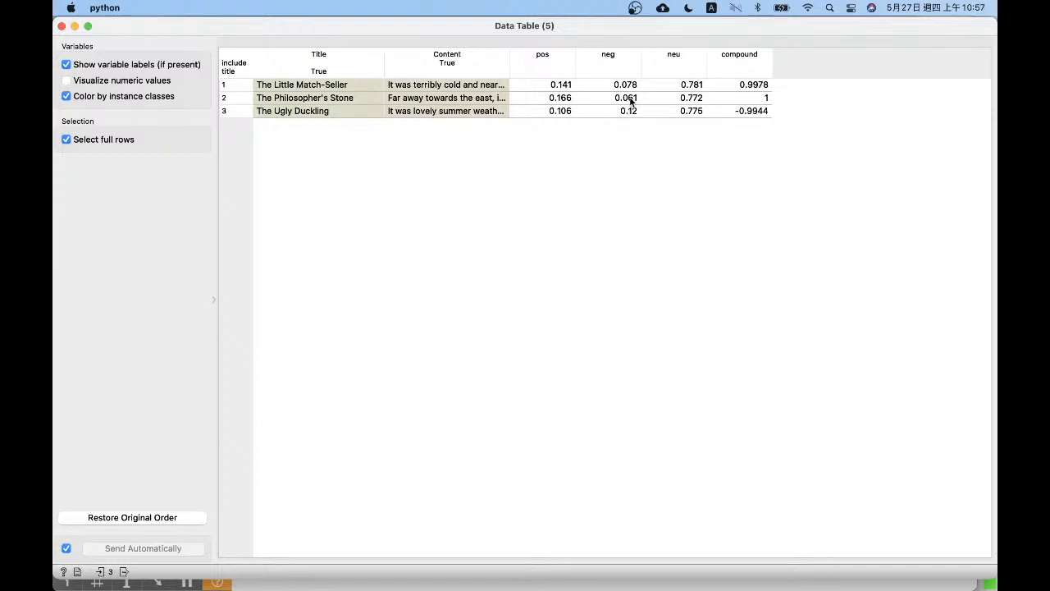
click(62, 26)
- Switch the corpus file of Corpus (2) to book-excerpts.tab
double_click(380, 498)
click(443, 194)
click(427, 217)
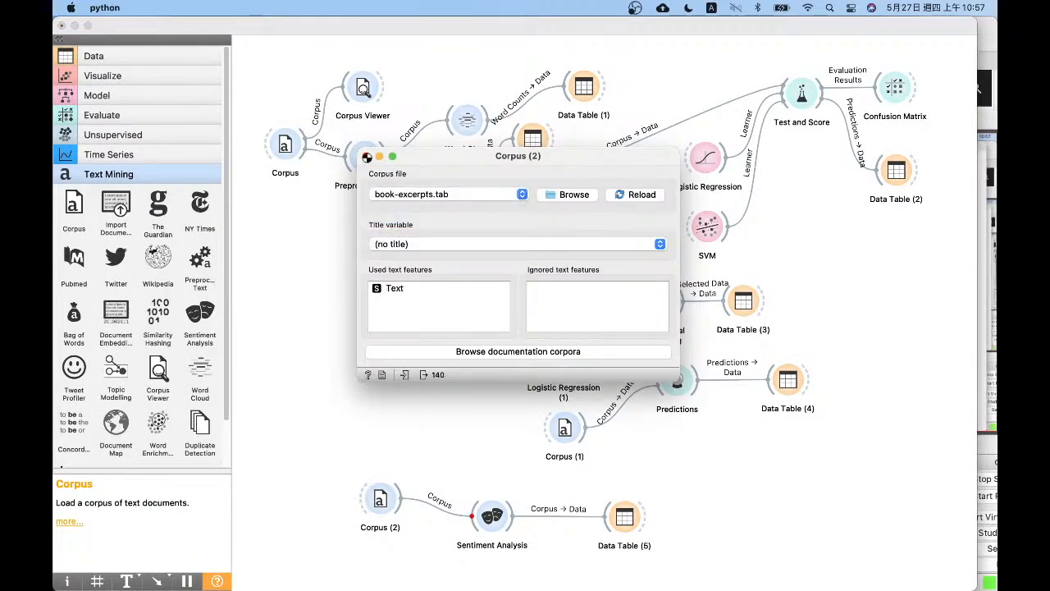
click(366, 157)
- Sort the book excerpts in Data Table (5) by descending pos score, widen the Category and Text columns, and inspect the top-ranked excerpt
double_click(625, 516)
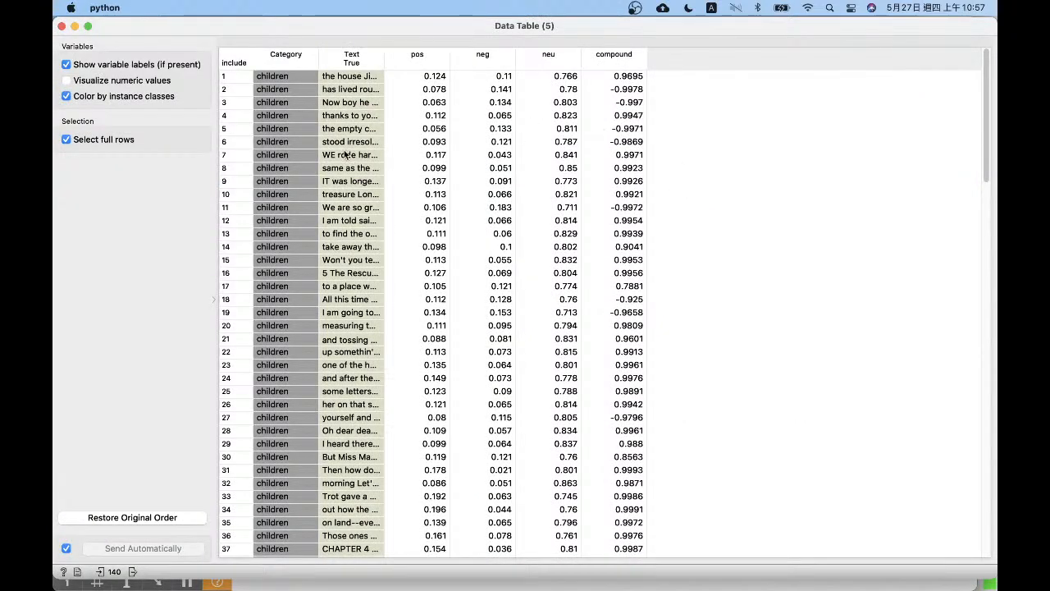
click(426, 55)
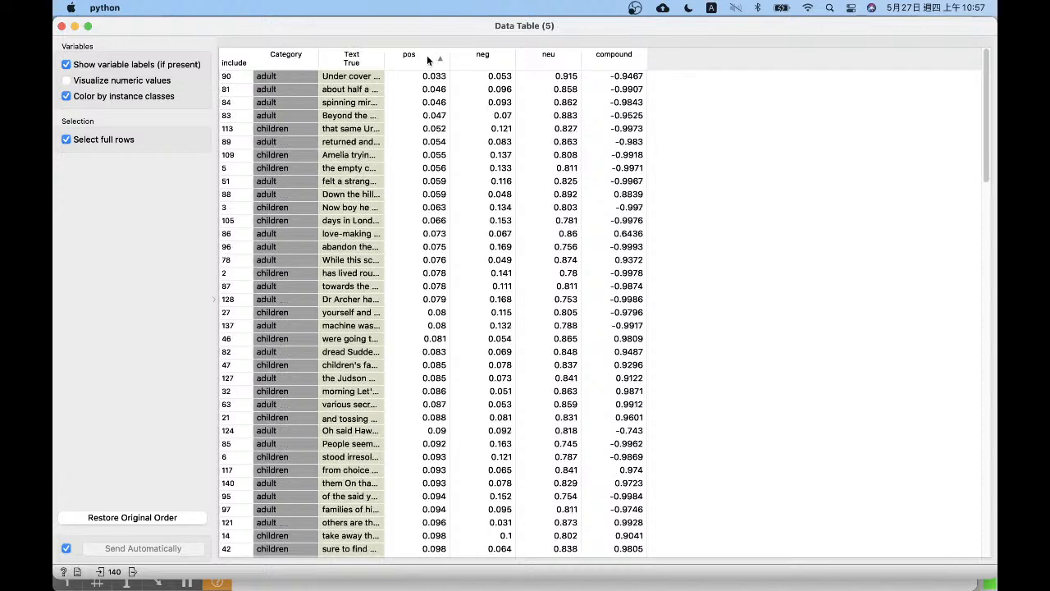
click(429, 56)
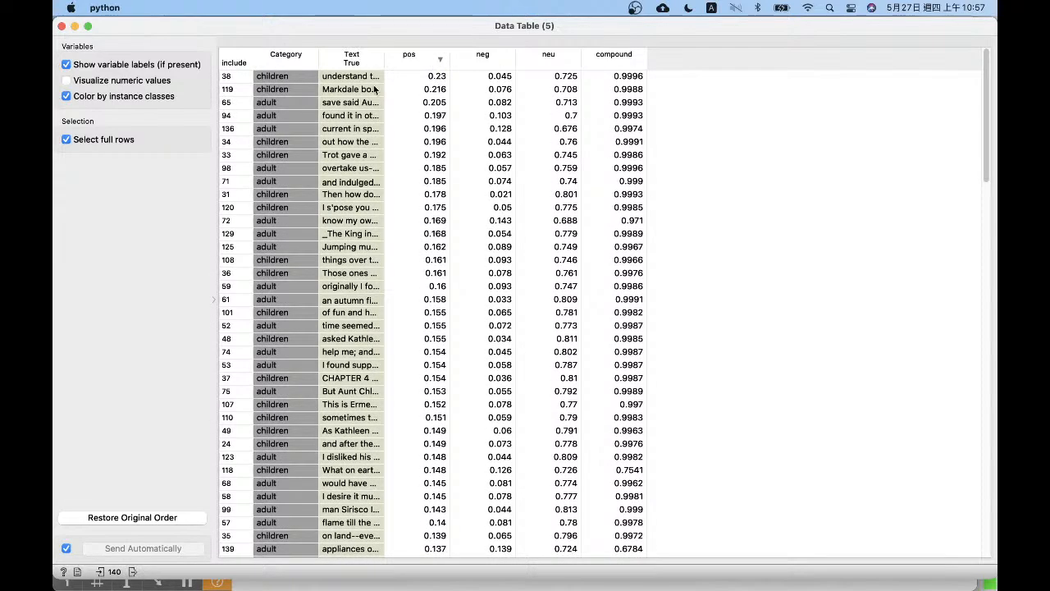
drag(319, 58, 354, 57)
drag(417, 54, 583, 59)
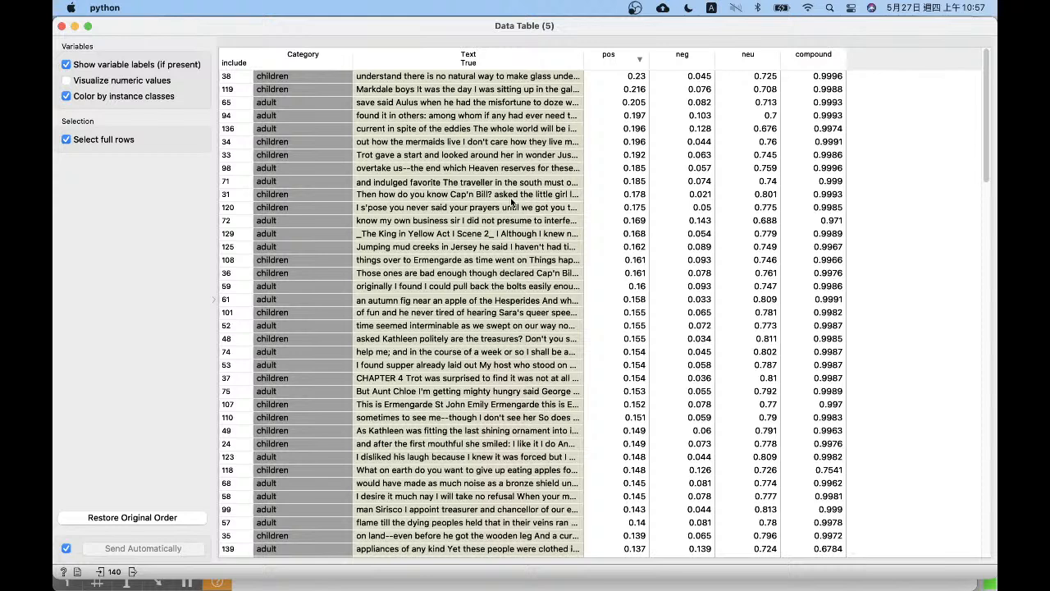
click(465, 75)
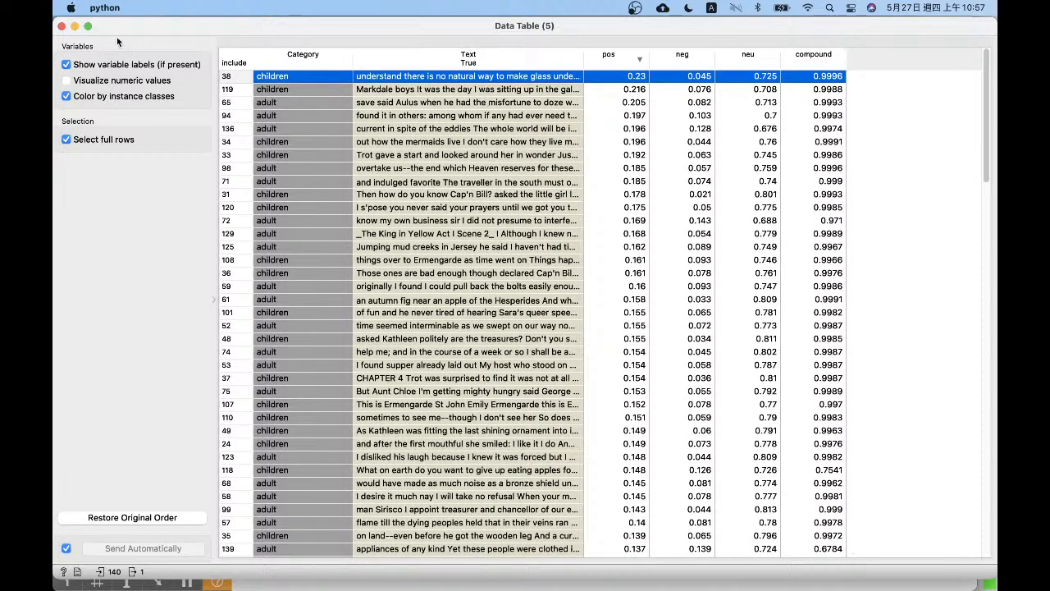
click(60, 25)
- Switch Corpus (2) to grimm-tales-selected.tab and view the resulting sentiment scores in Data Table (5)
click(379, 500)
double_click(379, 500)
click(423, 198)
click(419, 222)
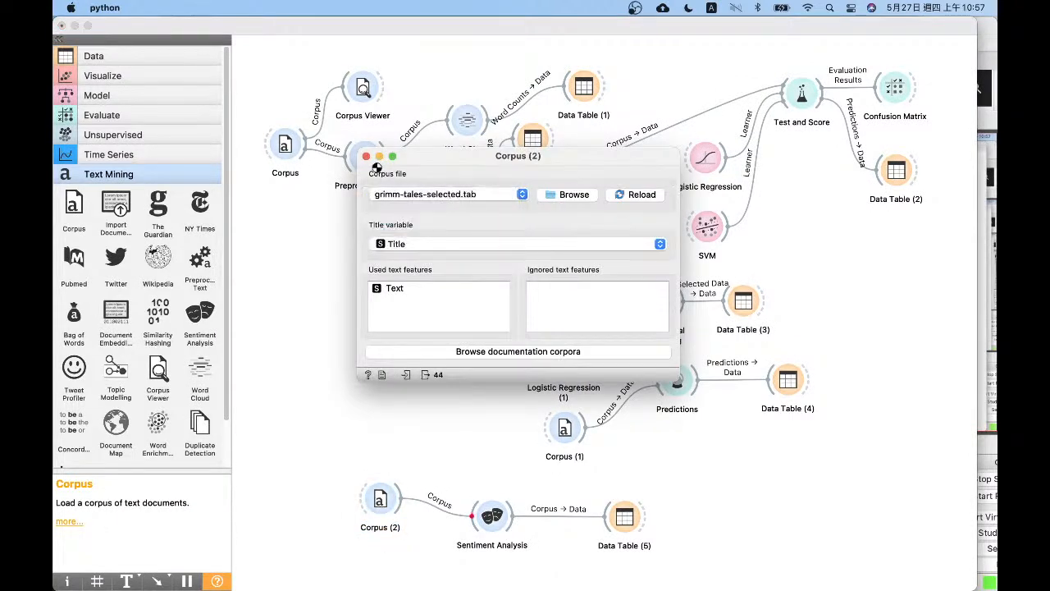
click(367, 157)
double_click(623, 515)
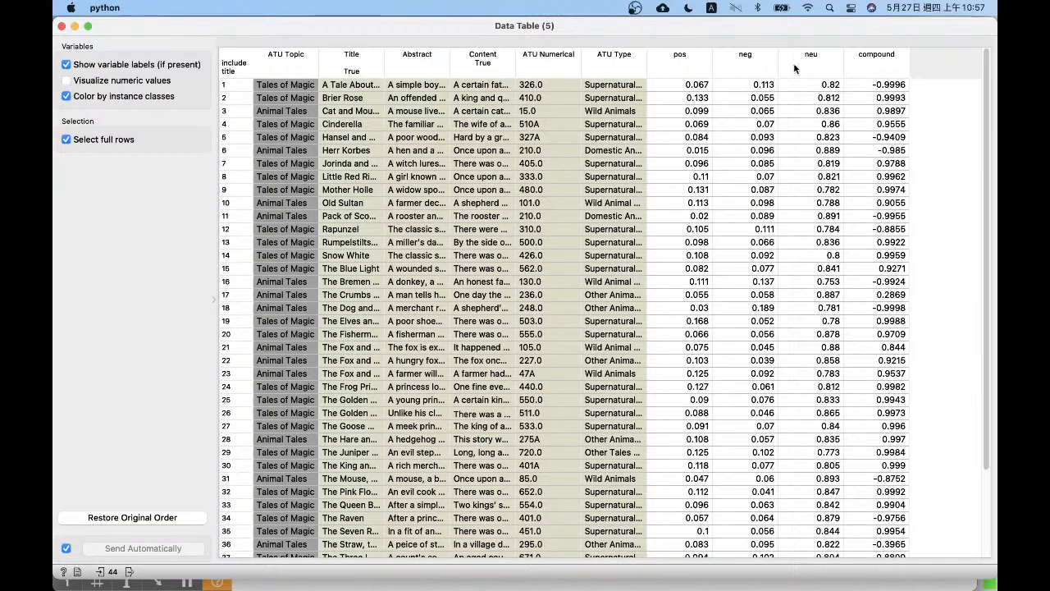
- Sort the Grimm tales in Data Table (5) by descending pos score and widen the Title column to read the full titles
click(670, 56)
click(669, 56)
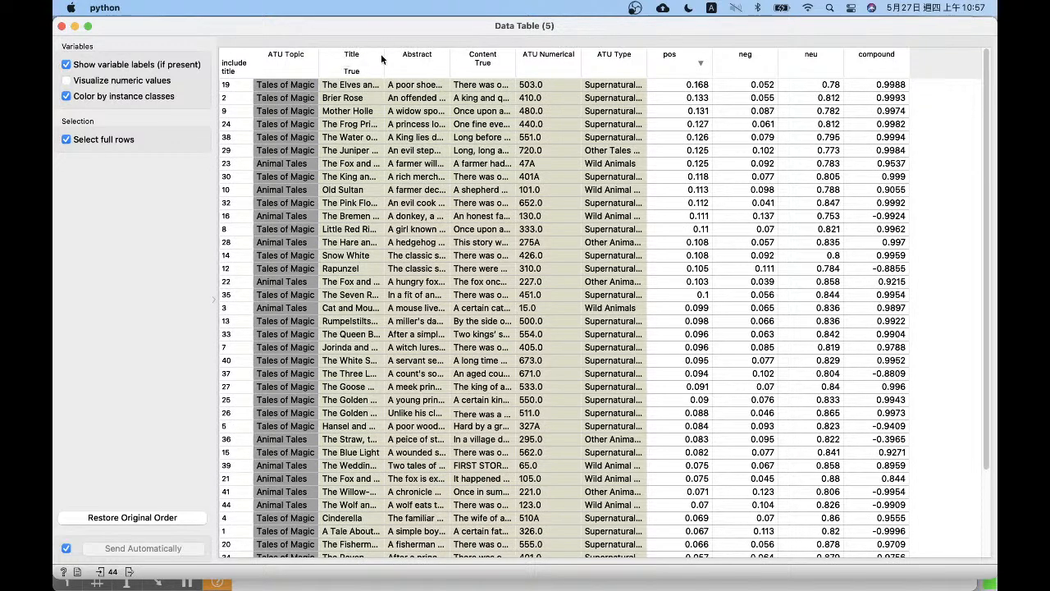
drag(385, 57, 514, 66)
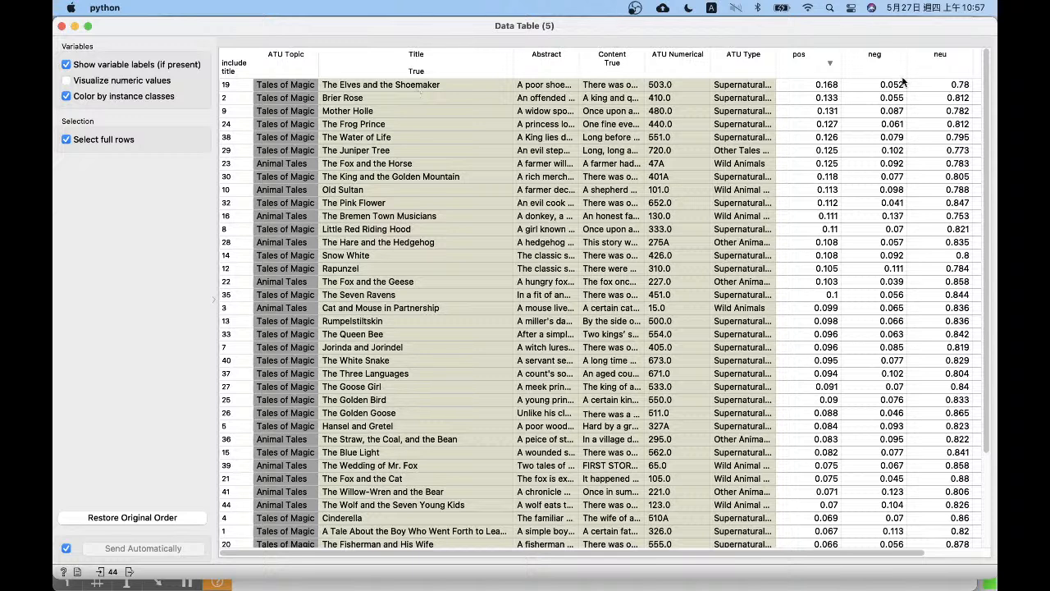
- Sort the tales in Data Table (5) by descending neg score, inspect the top-ranked titles, and close the table
click(886, 56)
click(888, 69)
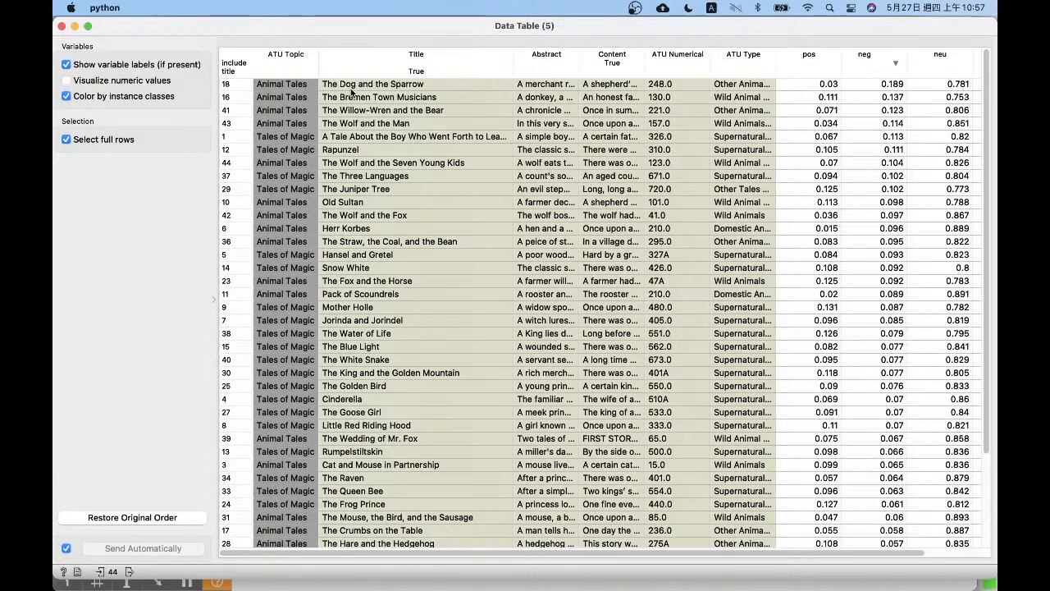
drag(513, 59, 483, 61)
click(61, 26)
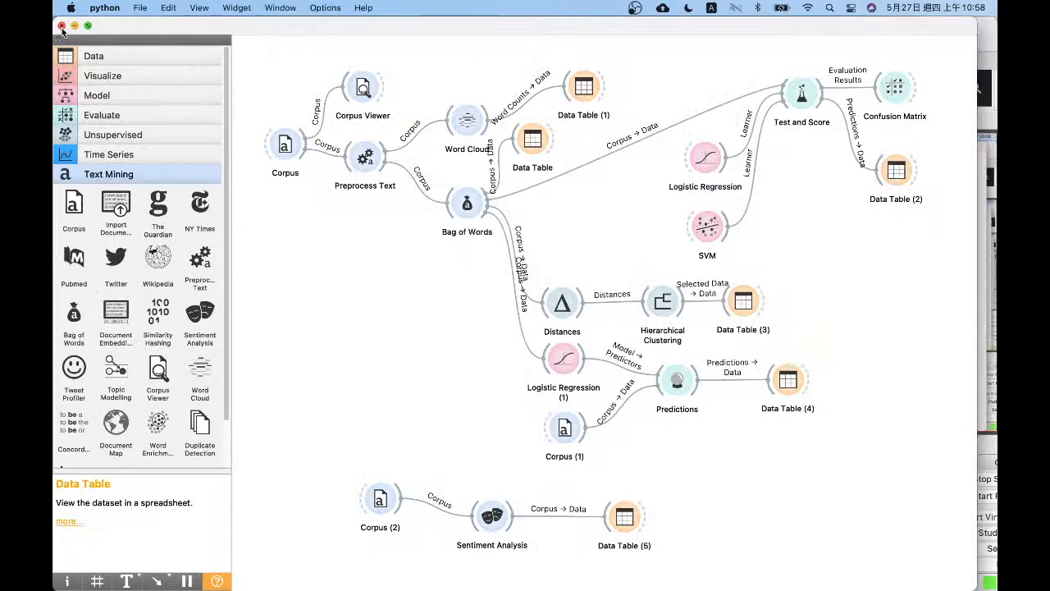
- Line up Corpus (2) horizontally with Sentiment Analysis and Data Table (5), and shift Data Table (5) slightly closer
drag(729, 563, 309, 479)
drag(381, 512, 381, 529)
drag(705, 561, 335, 485)
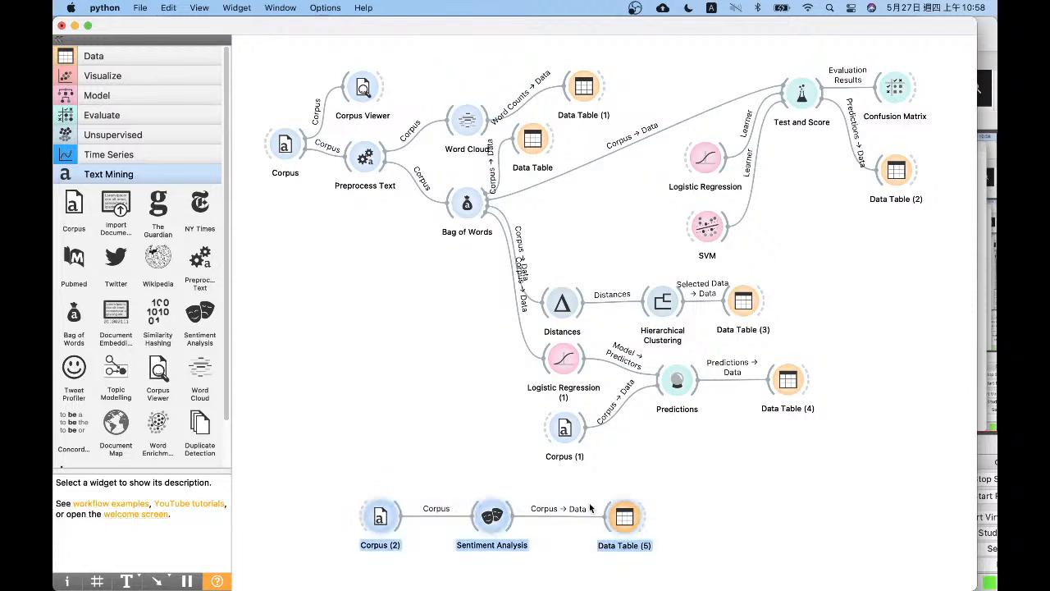
drag(607, 516, 582, 518)
click(716, 474)
- Move the sentiment analysis branch into the free area beside Logistic Regression (1) and space its three widgets evenly
drag(632, 560, 300, 504)
drag(390, 519, 283, 333)
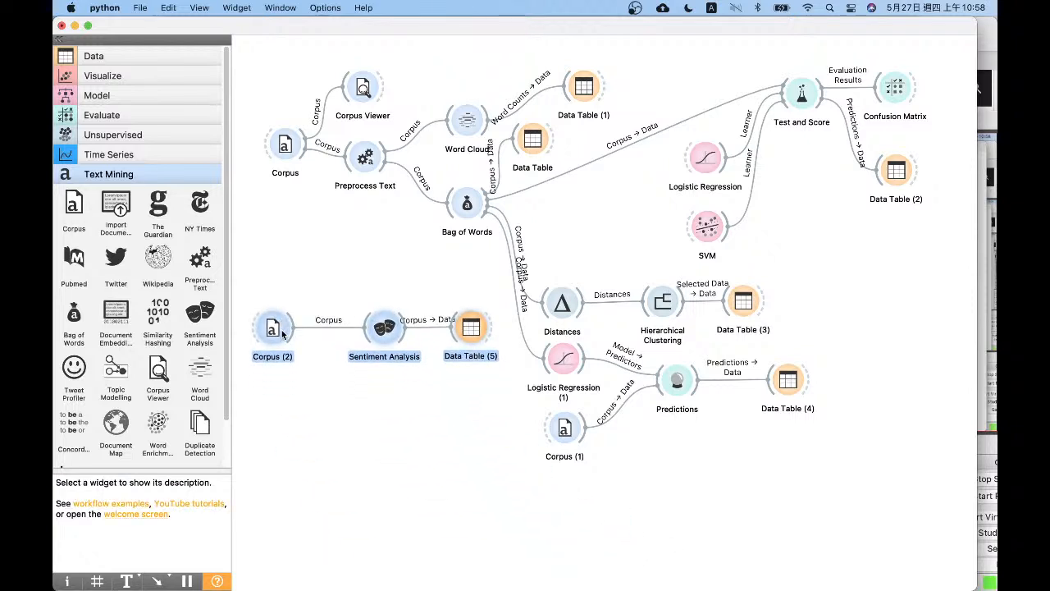
click(390, 403)
drag(387, 328, 375, 328)
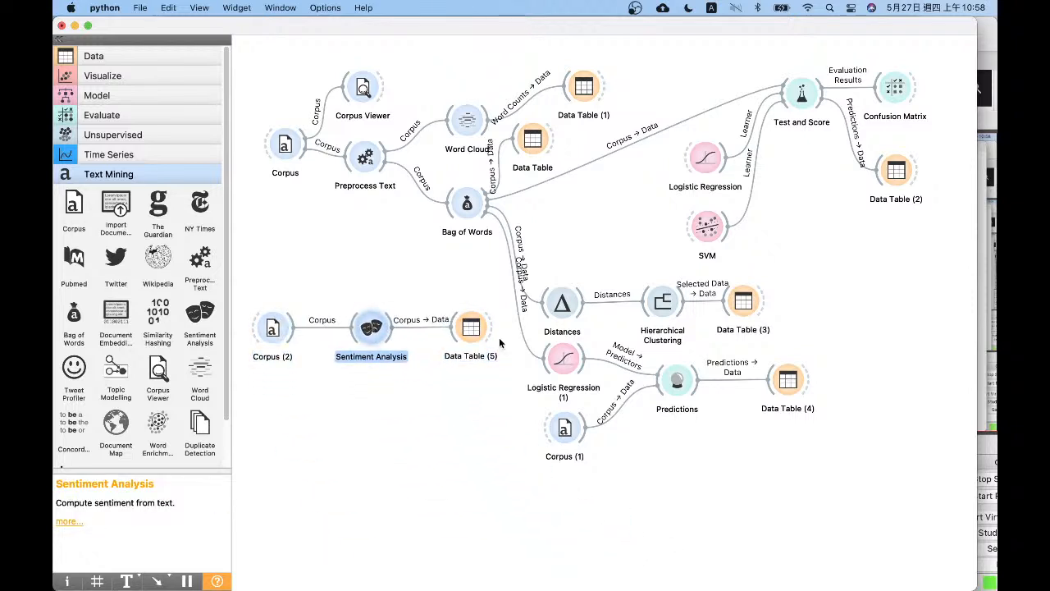
click(497, 341)
drag(497, 345, 267, 371)
click(348, 437)
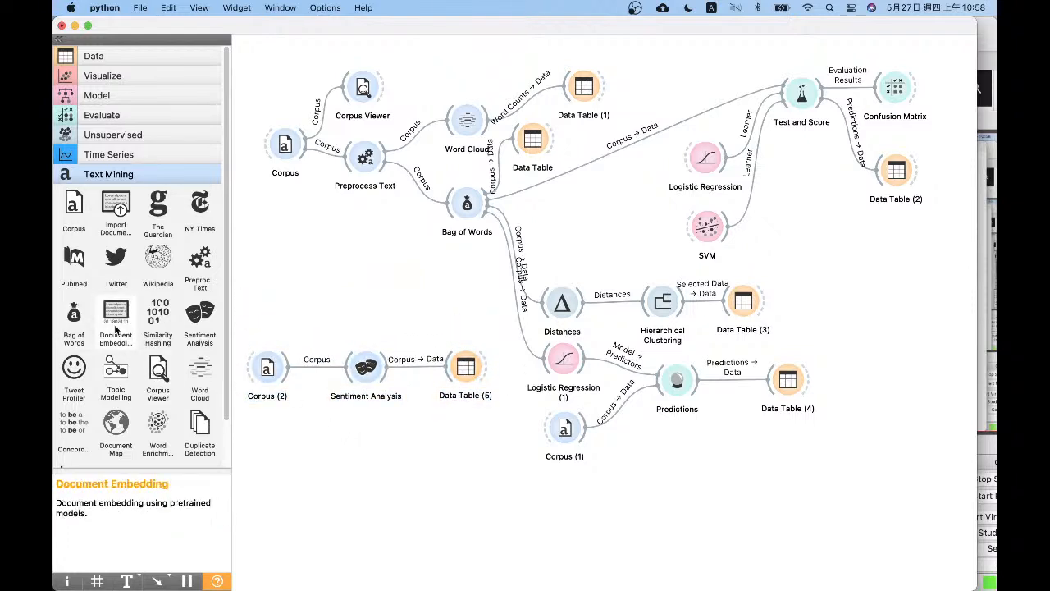
- Add a Corpus widget below the sentiment analysis branch and delete the extra Corpus widget that overlaps Sentiment Analysis
click(63, 200)
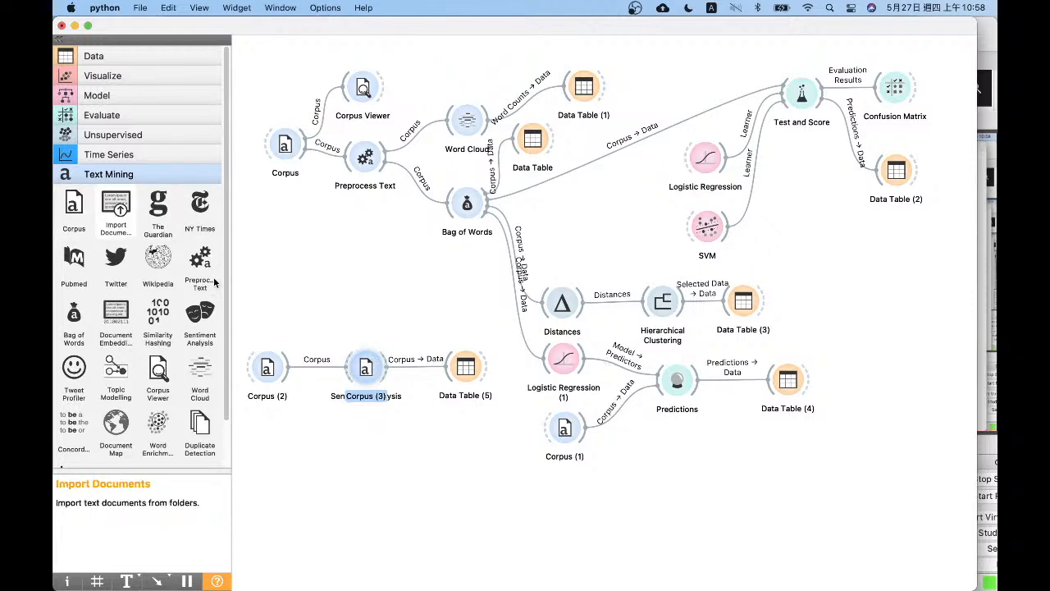
drag(73, 205, 288, 478)
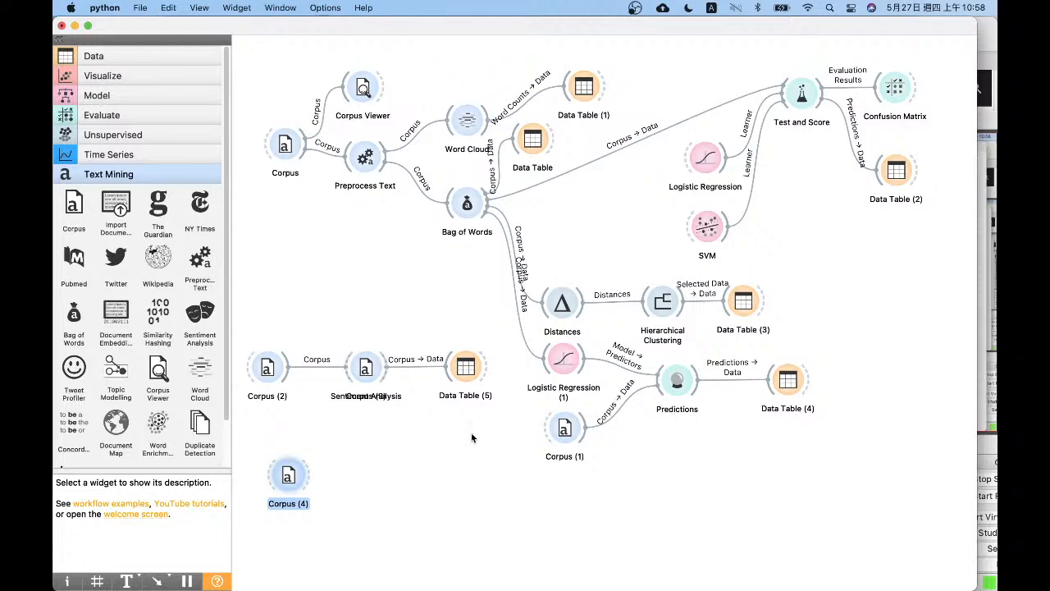
drag(373, 375, 393, 464)
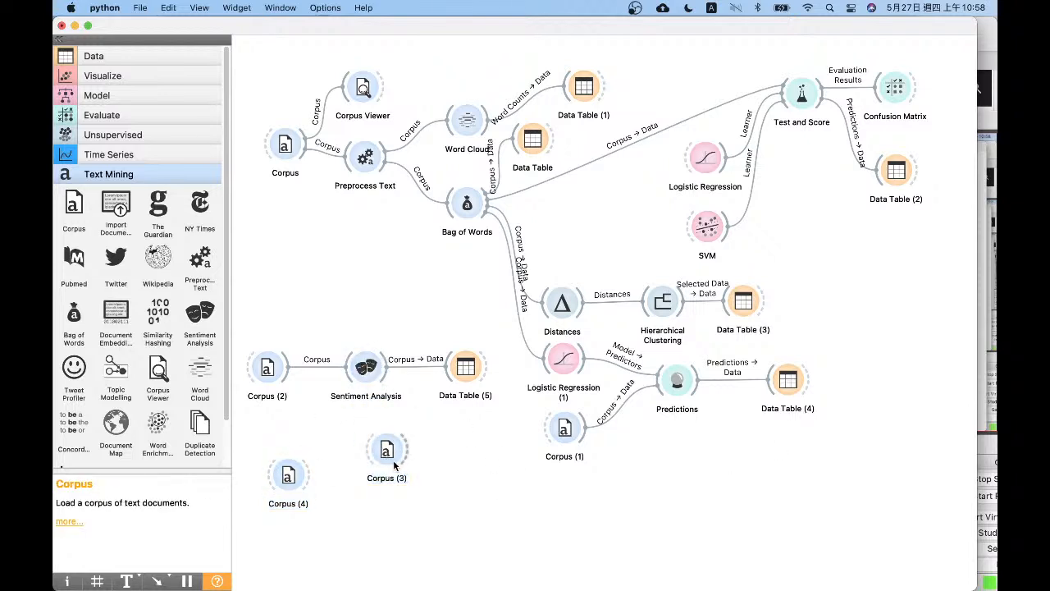
key(Delete)
- Check the available corpus files of Corpus (4), keep grimm-tales-selected.tab, and close its settings
double_click(288, 476)
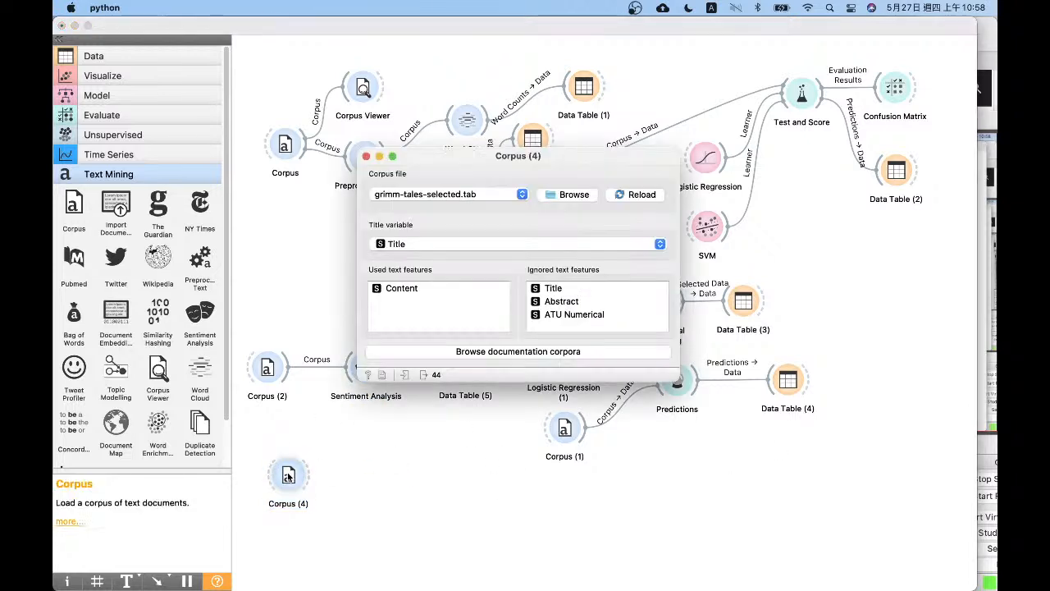
click(423, 195)
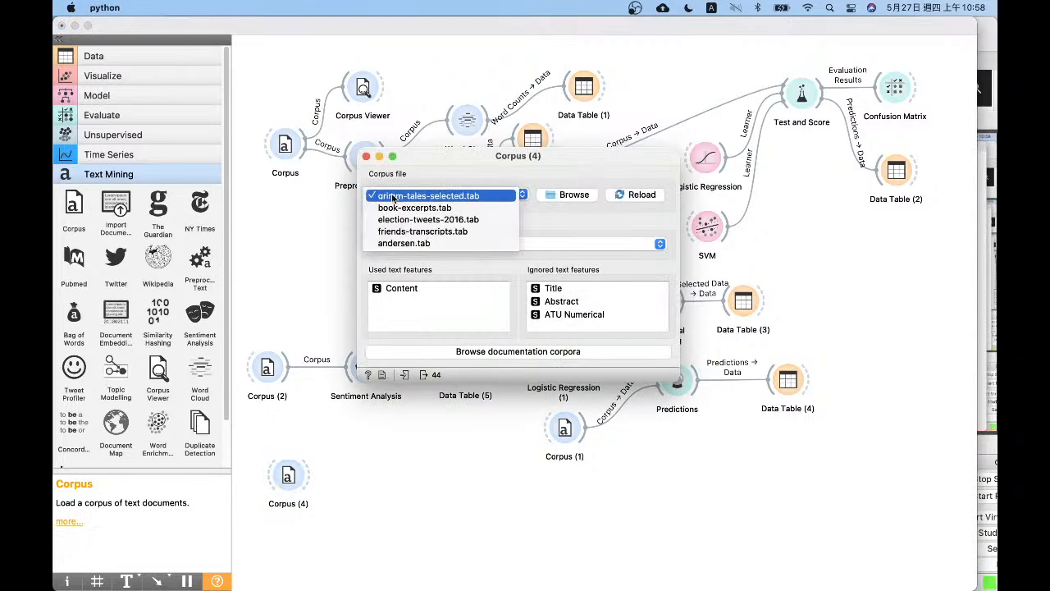
click(367, 156)
drag(288, 476, 283, 480)
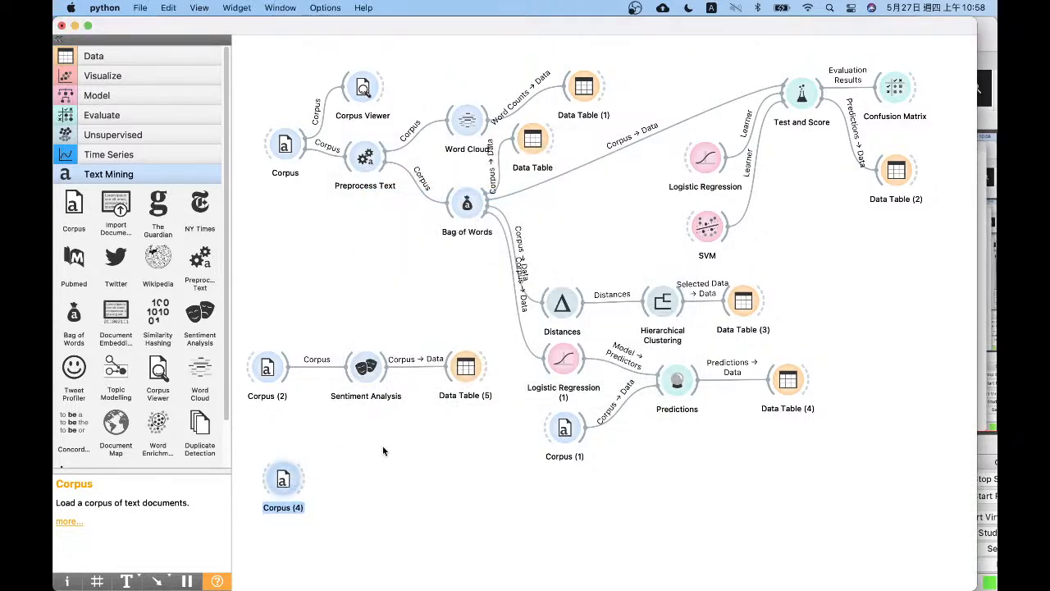
- Add a Document Embedding widget beside Corpus (4), review its language and aggregator settings, and connect Corpus (4) to it
drag(116, 320, 390, 485)
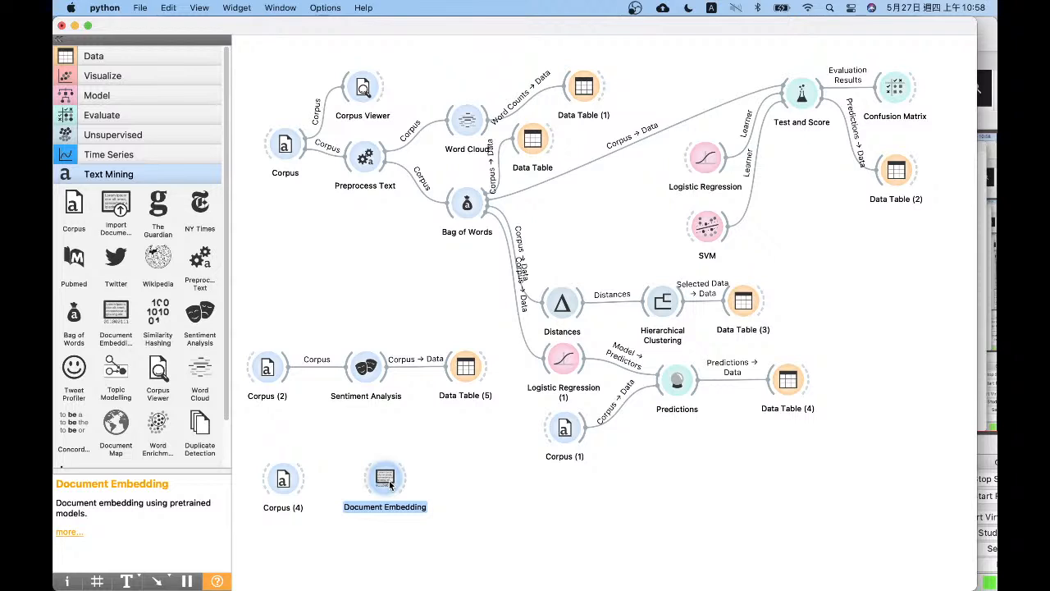
click(467, 204)
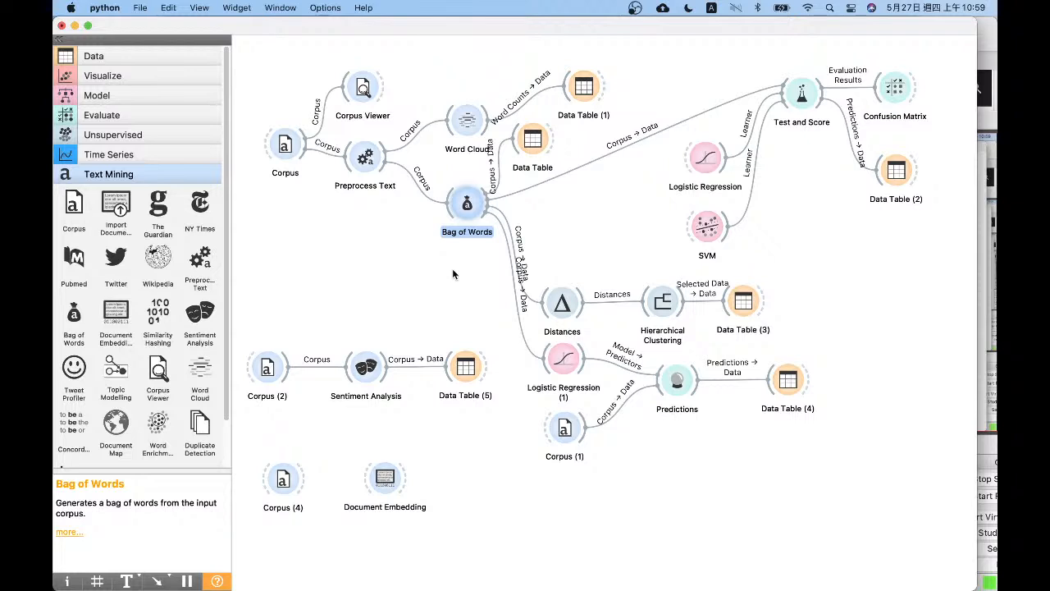
double_click(388, 478)
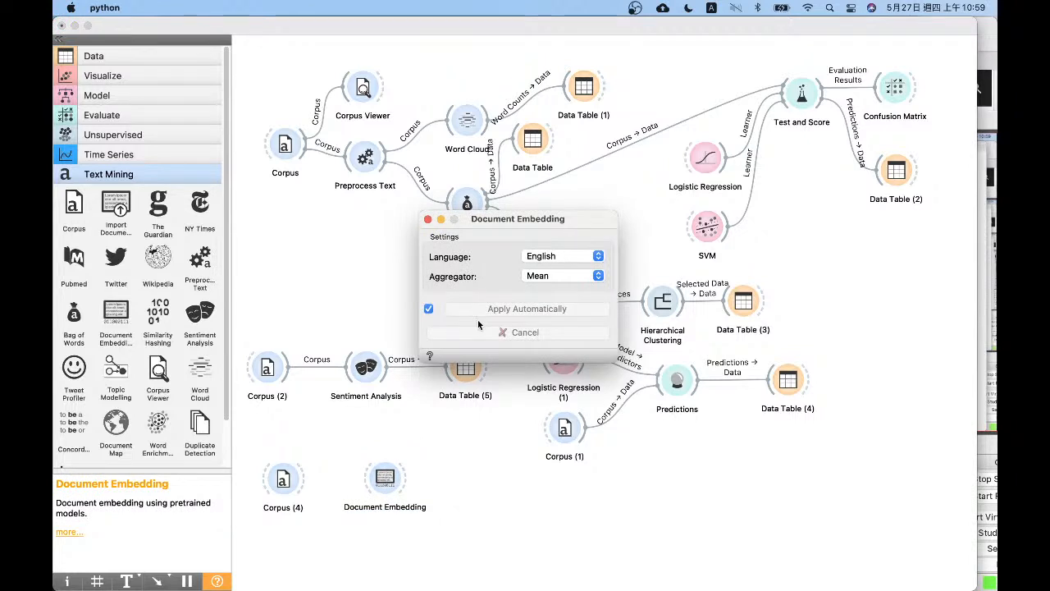
click(426, 221)
drag(307, 479, 380, 484)
click(382, 480)
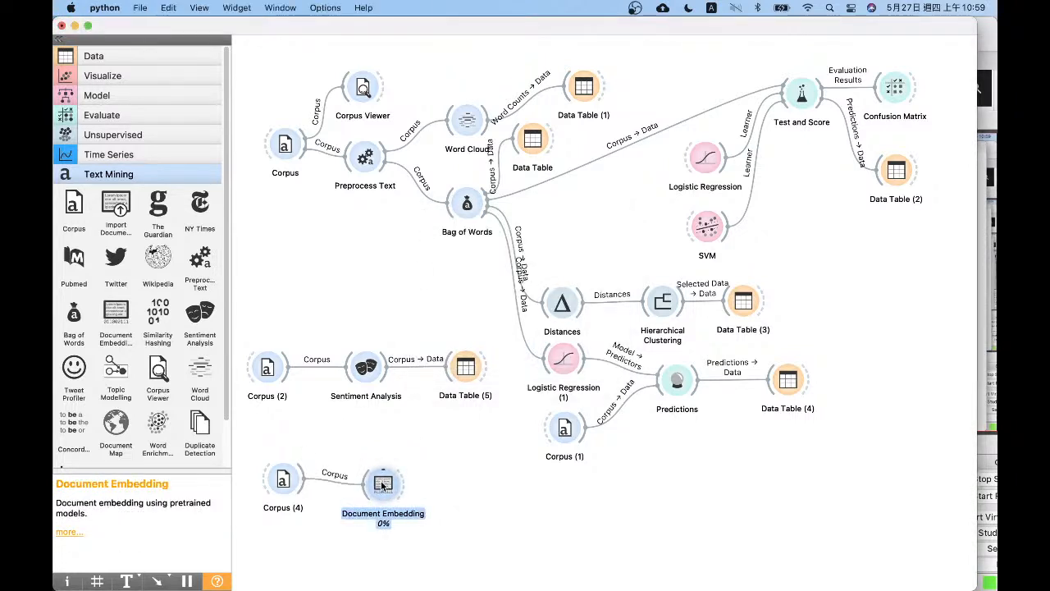
click(428, 473)
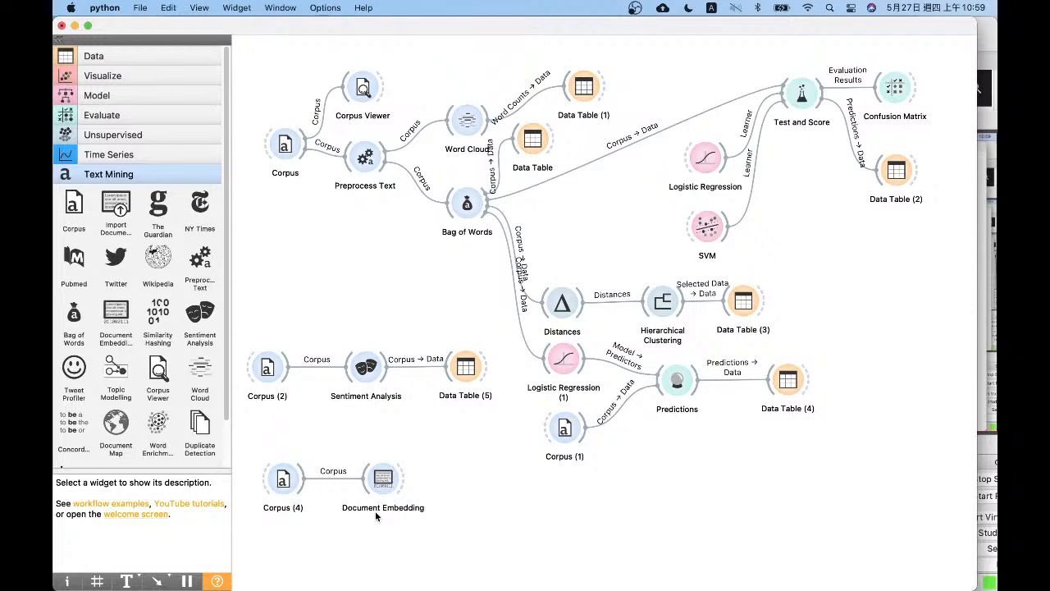
- Add a Data Table widget after Document Embedding, connect the embedding output to it, and open the table
click(123, 56)
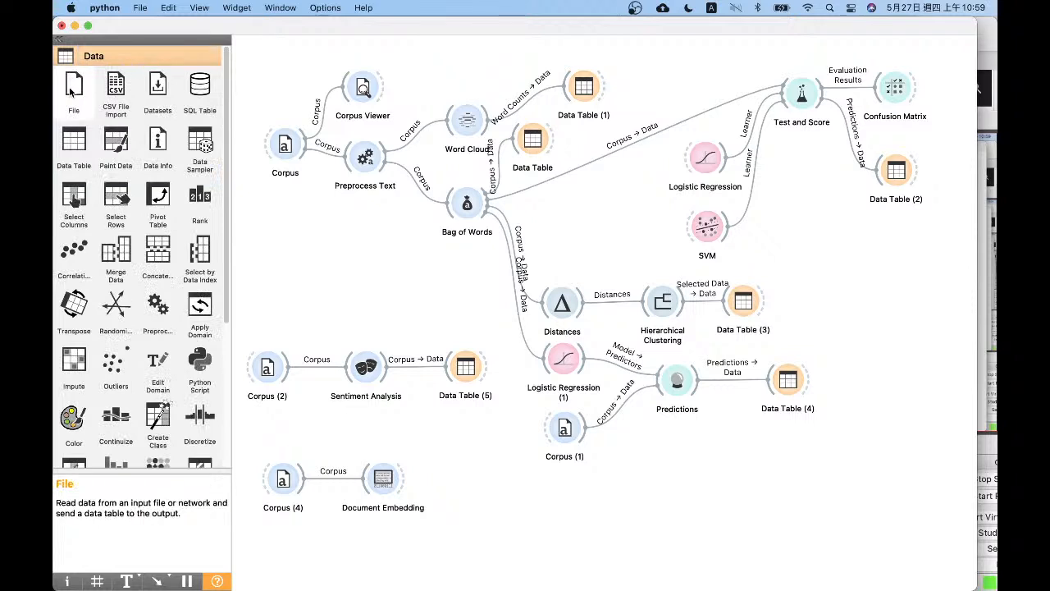
drag(74, 139, 481, 476)
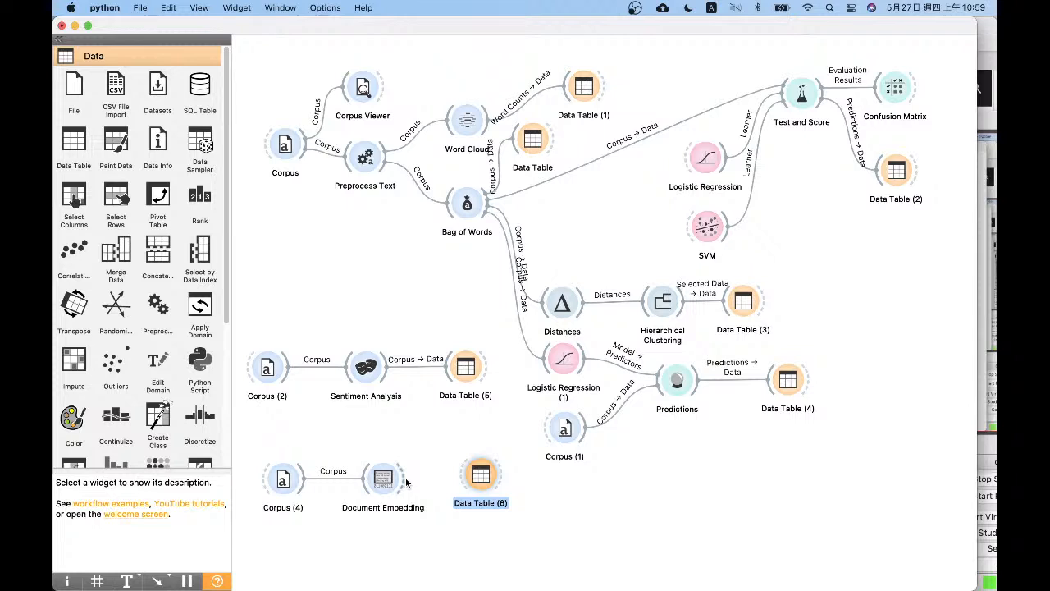
drag(483, 476, 482, 481)
click(599, 503)
drag(402, 478, 474, 483)
click(473, 483)
double_click(473, 483)
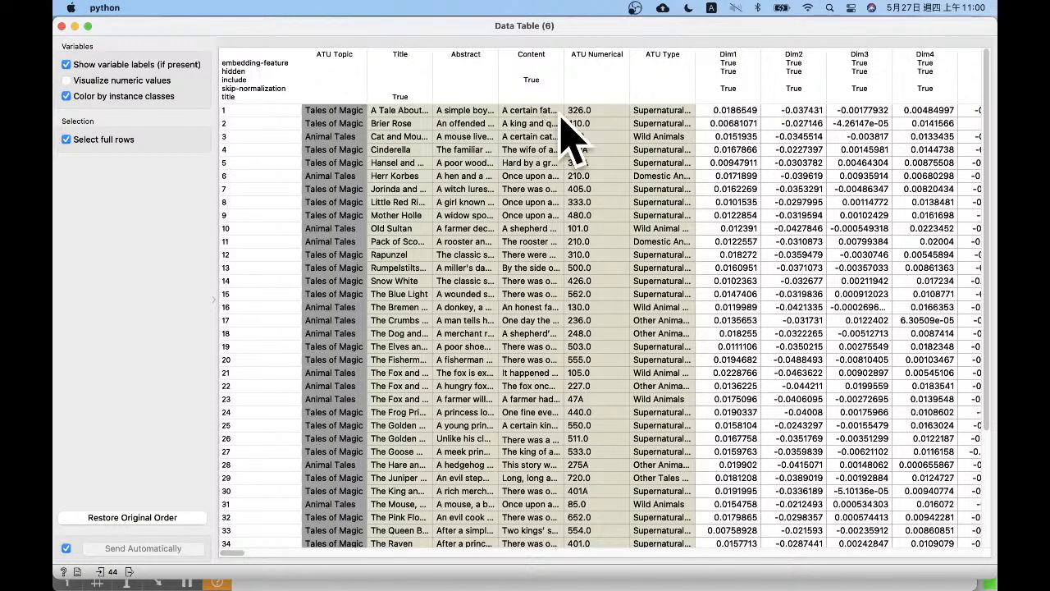
- Examine the embedding columns from Dim1 through Dim300 in Data Table (6) and select the first tale's row
drag(236, 555, 455, 555)
scroll(619, 563, right, 20)
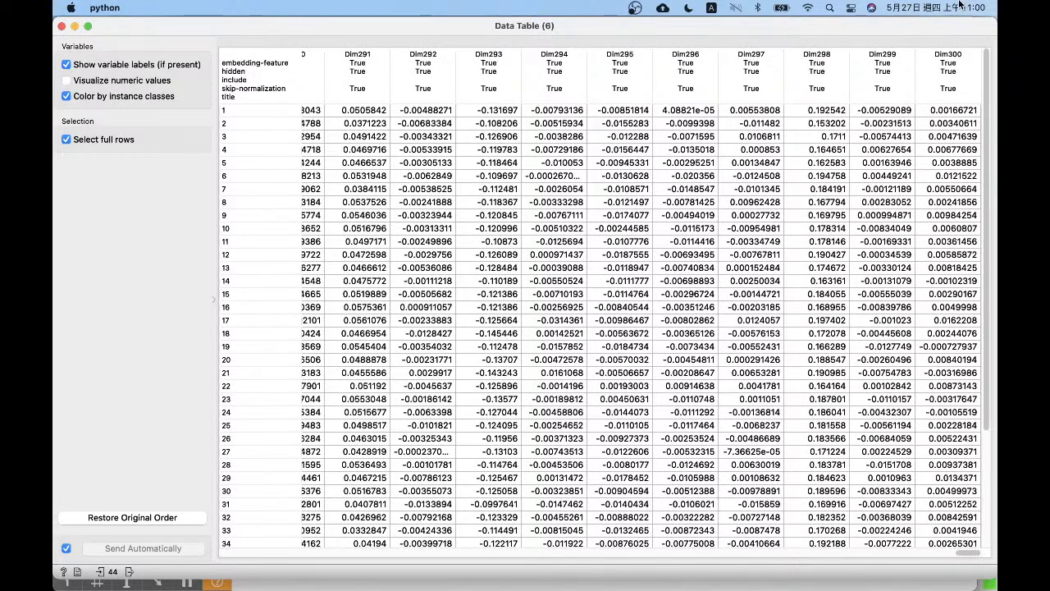
mouse_move(958, 62)
drag(974, 556, 220, 538)
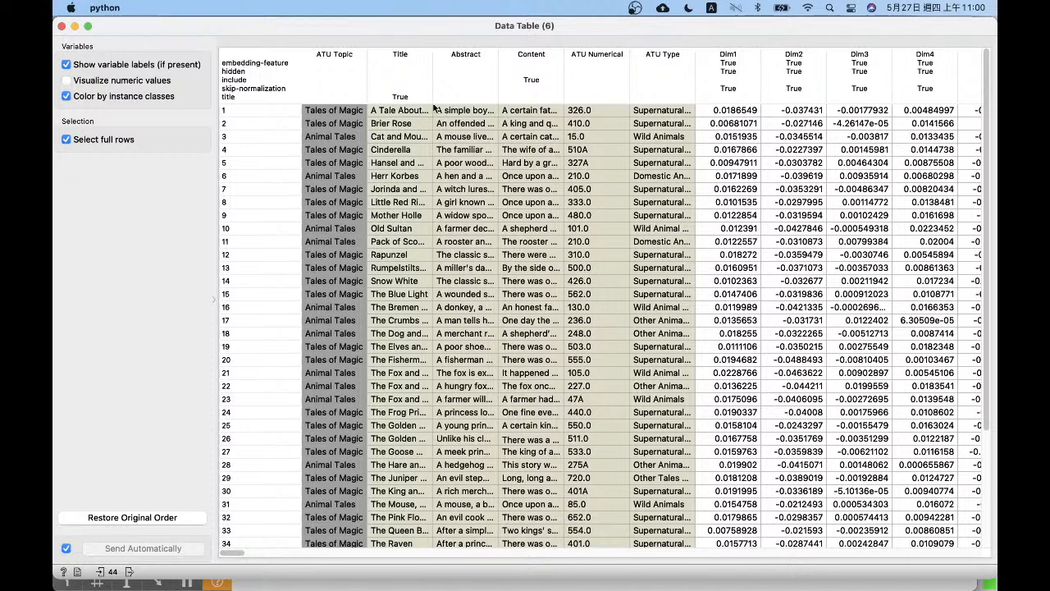
click(398, 109)
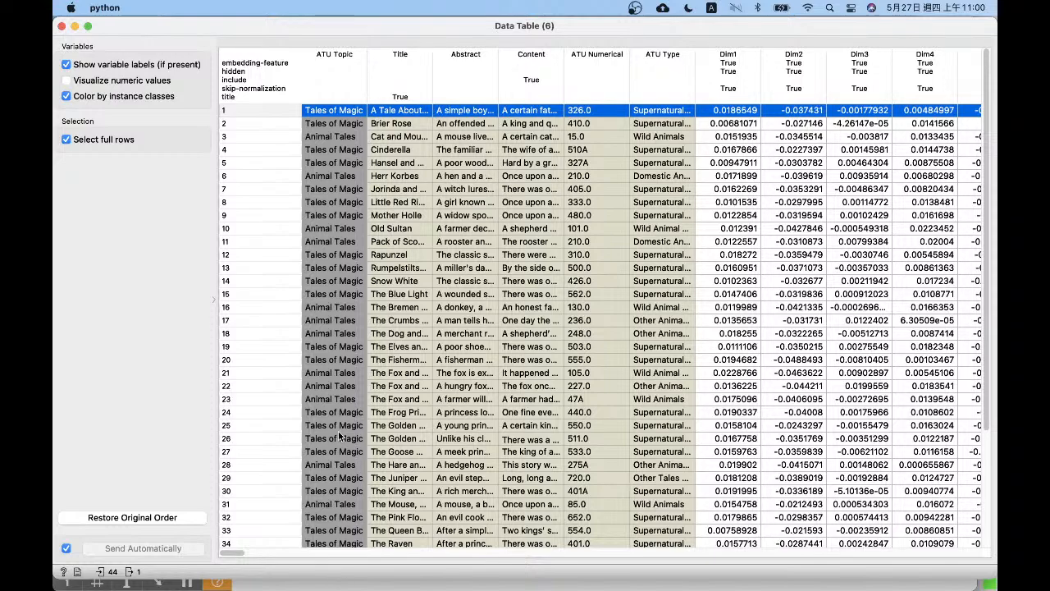
- Return to the workflow window, review the Document Embedding language and aggregator settings, and close them
key(ctrl+Up)
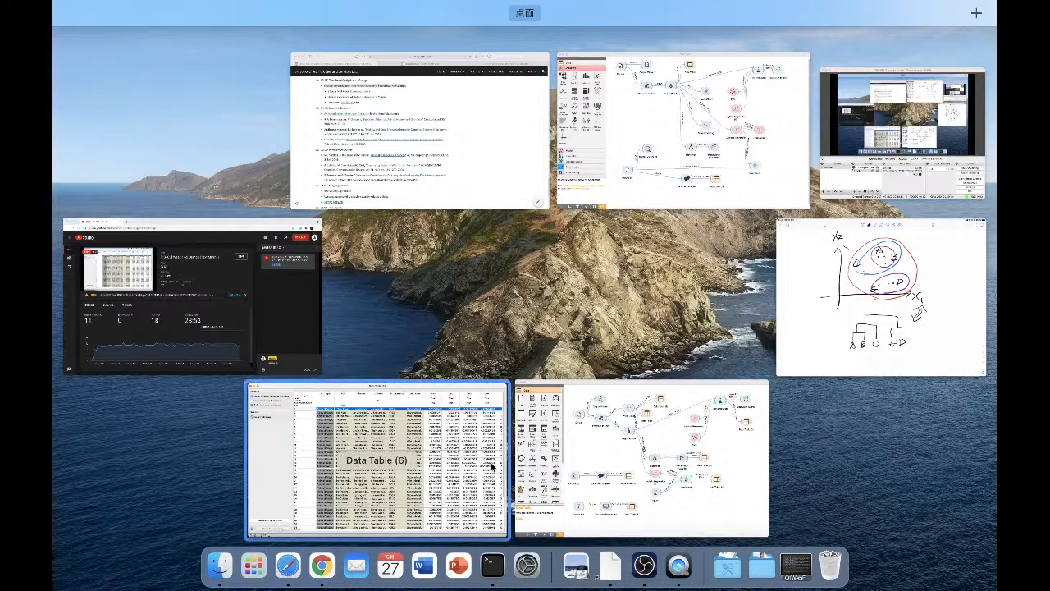
click(545, 451)
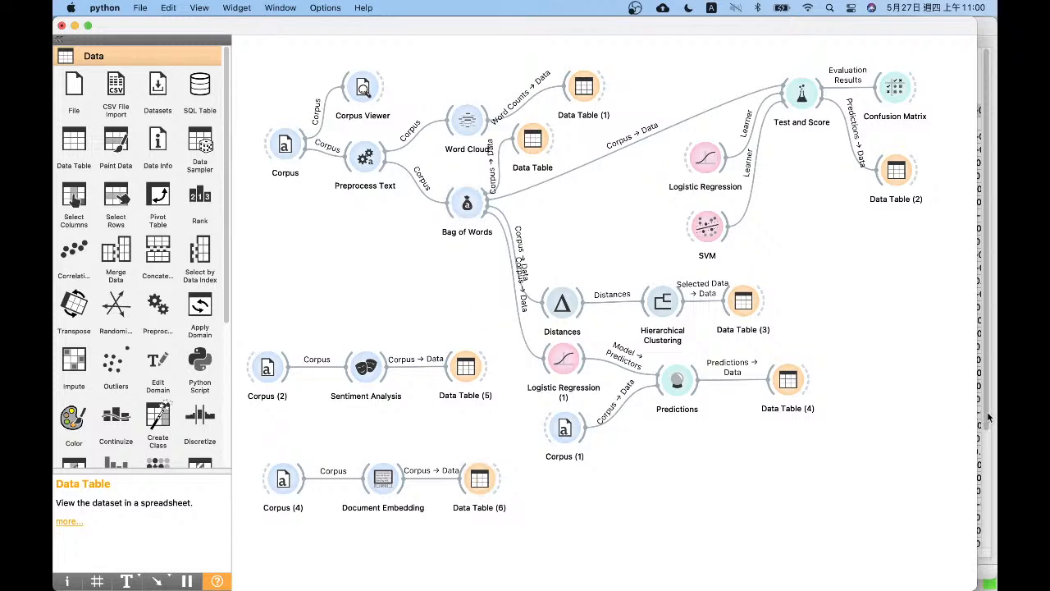
double_click(382, 479)
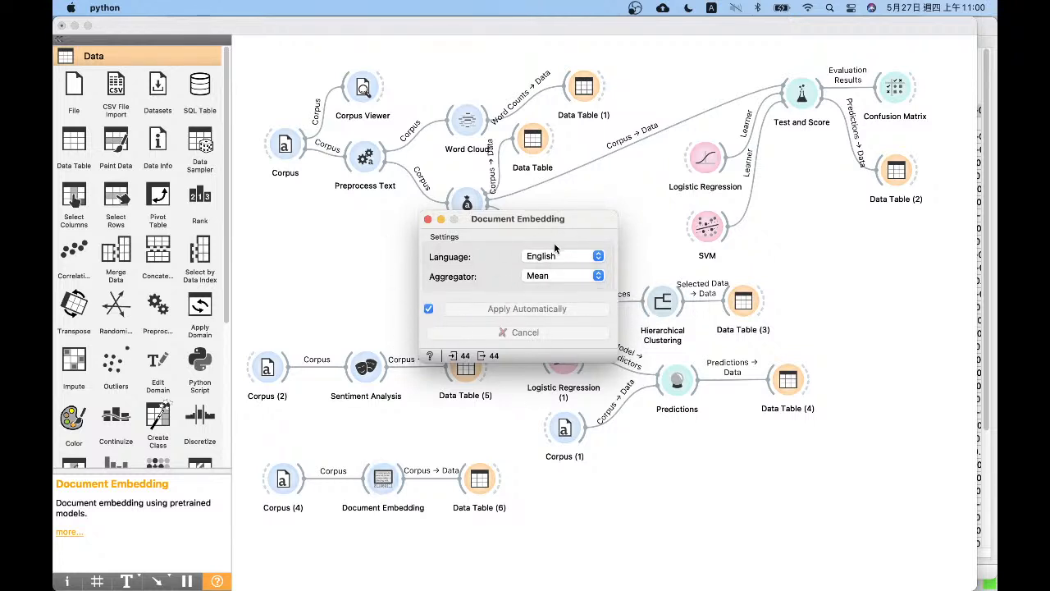
click(428, 220)
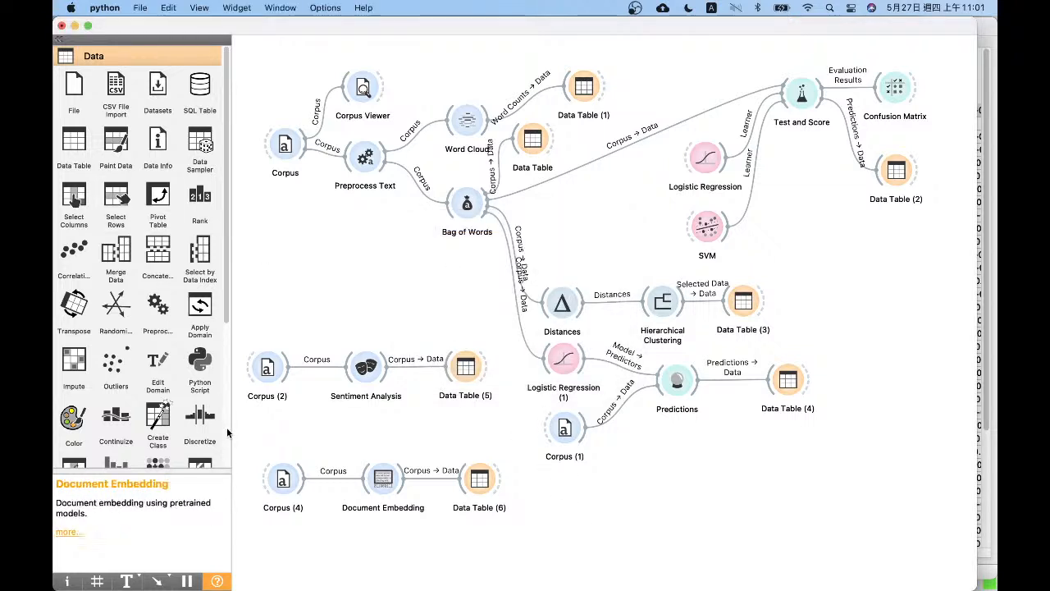
- Add Distances and Hierarchical Clustering widgets after Data Table (6) and connect Data Table (6) to Distances (1)
scroll(227, 427, down, 5)
drag(820, 341, 521, 274)
click(123, 402)
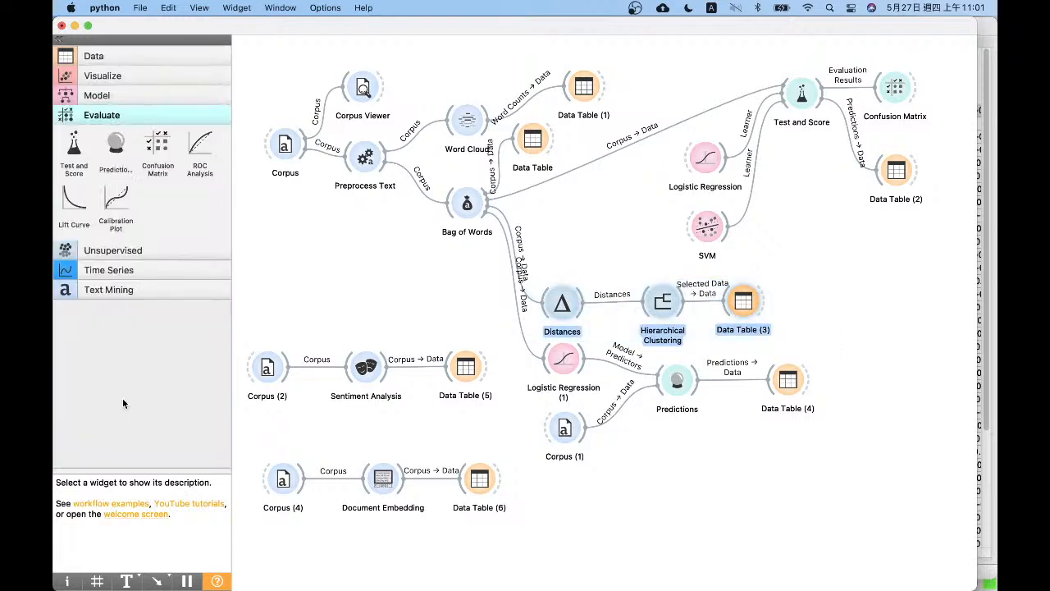
click(114, 250)
drag(199, 279, 597, 513)
drag(72, 224, 688, 529)
drag(497, 480, 579, 513)
drag(687, 529, 681, 513)
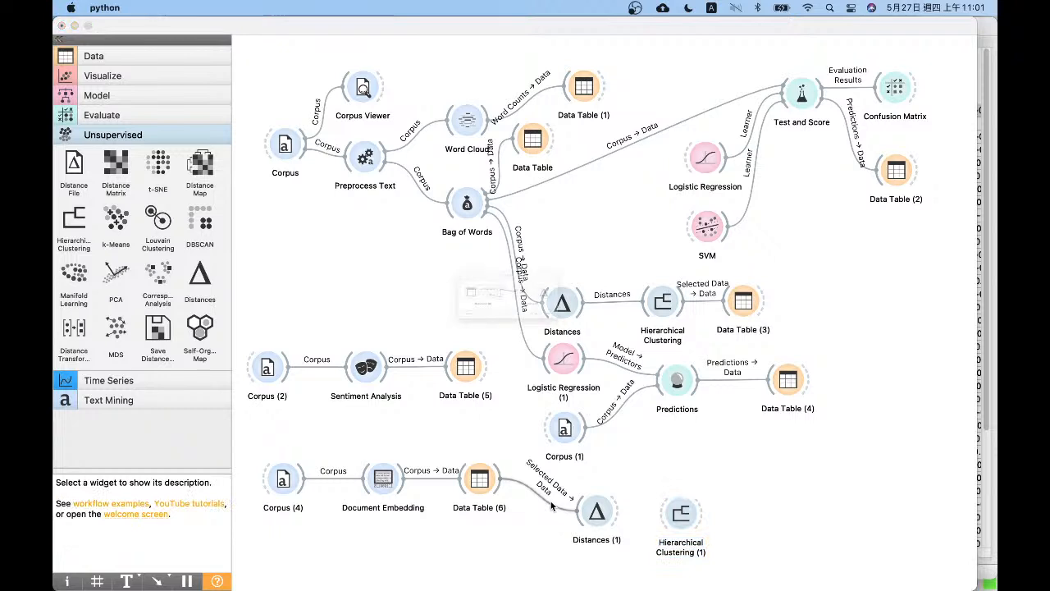
- Change the link between Data Table (6) and Distances (1) to pass Data instead of Selected Data
double_click(551, 505)
drag(476, 291, 537, 283)
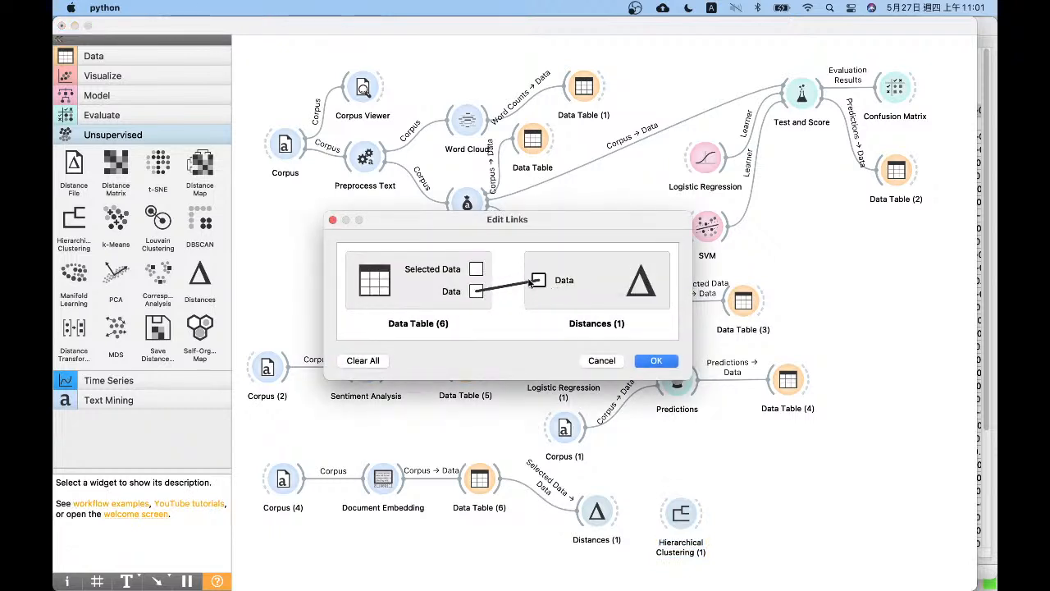
click(654, 361)
- Connect Distances (1) to Hierarchical Clustering (1), open the clustering dendrogram, and enlarge its window vertically
drag(620, 520, 680, 515)
double_click(680, 515)
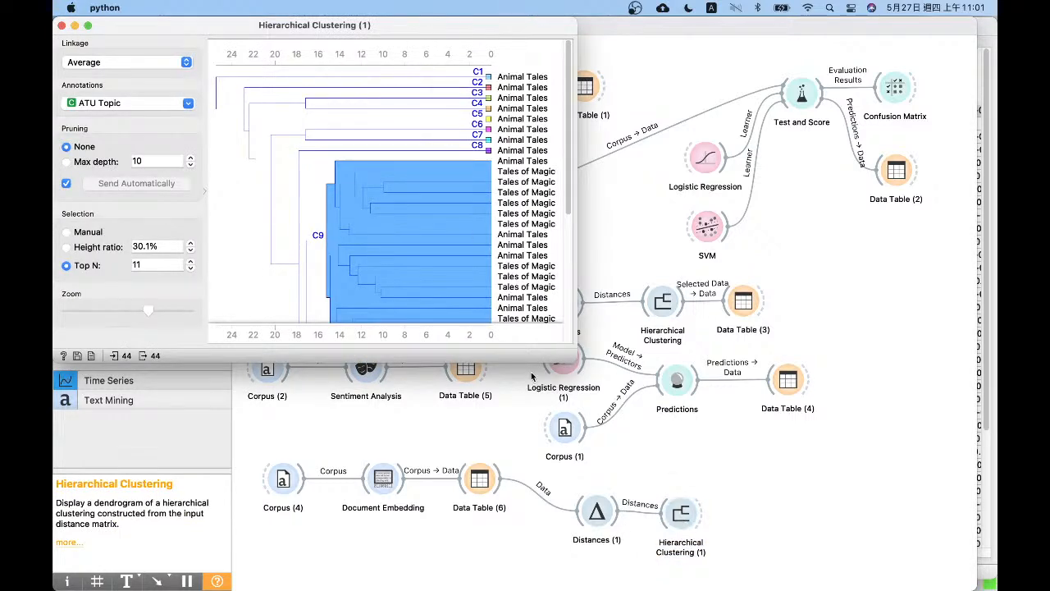
drag(532, 361, 531, 545)
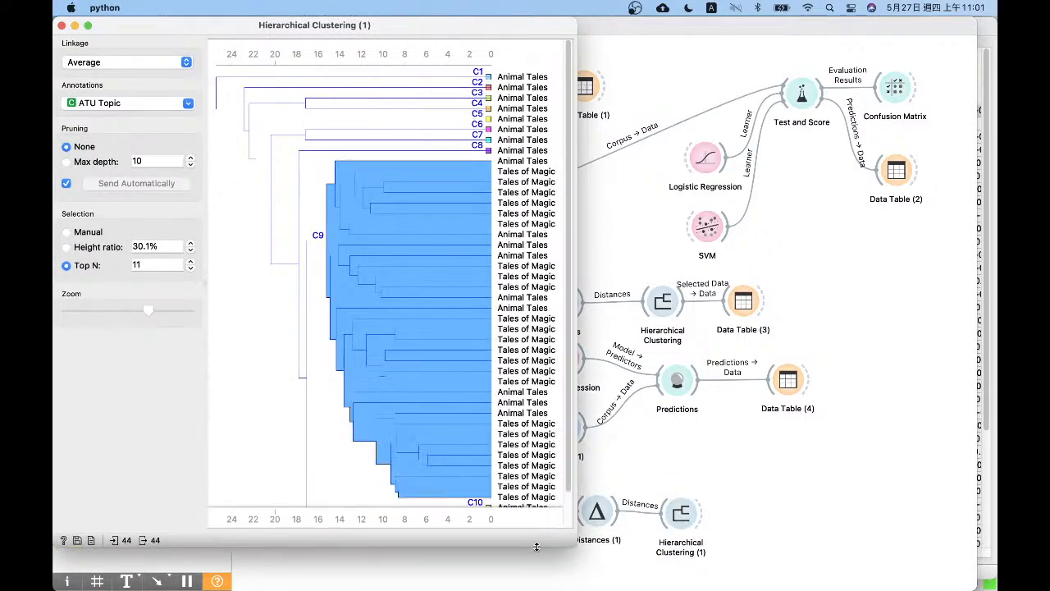
- Set the clustering linkage to Ward and widen the dendrogram window to view the clusters
click(109, 59)
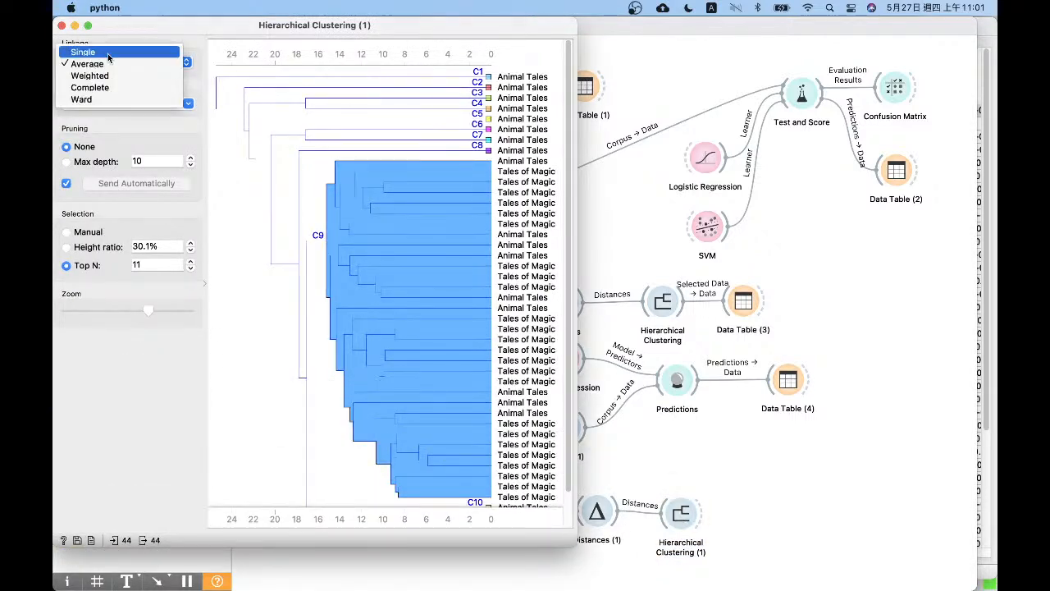
click(107, 99)
drag(578, 182, 747, 202)
scroll(738, 254, down, 2)
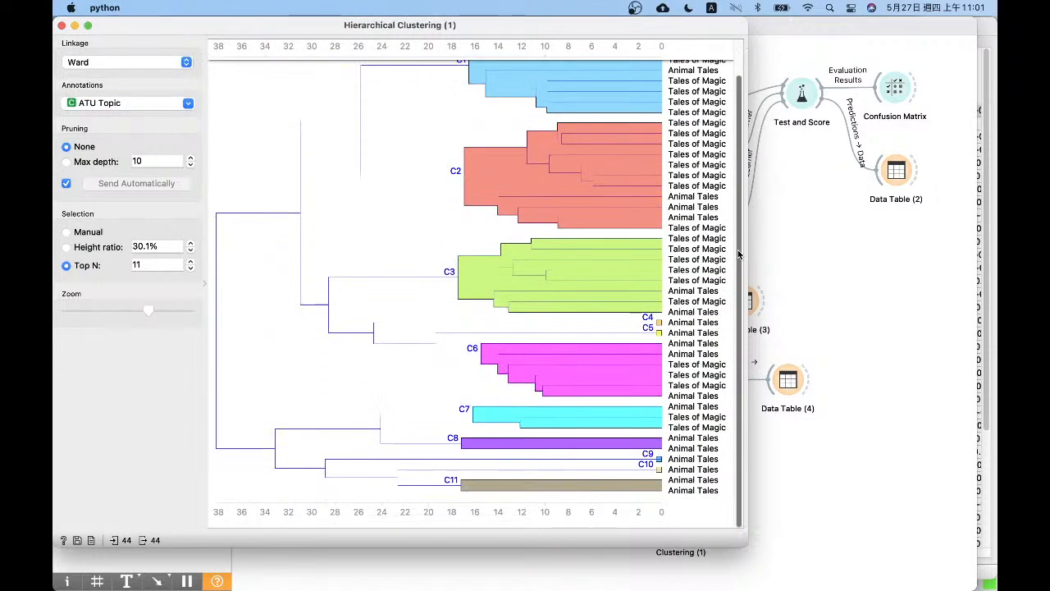
scroll(457, 87, up, 2)
- Cut the dendrogram at a height ratio of 56.4%, review the resulting clusters, and close the Hierarchical Clustering (1) window
click(407, 52)
drag(745, 233, 742, 264)
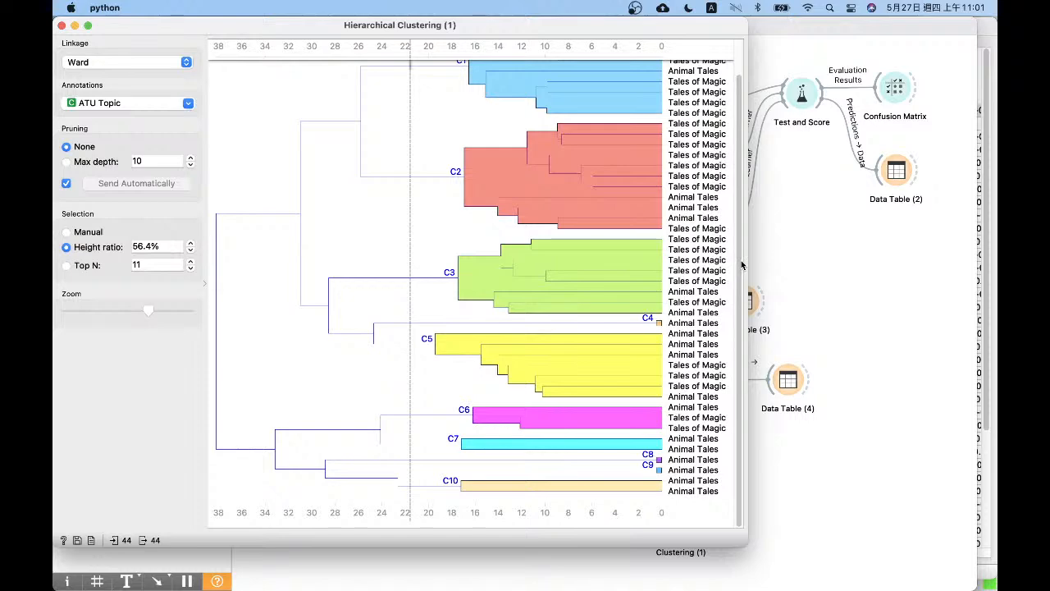
click(62, 25)
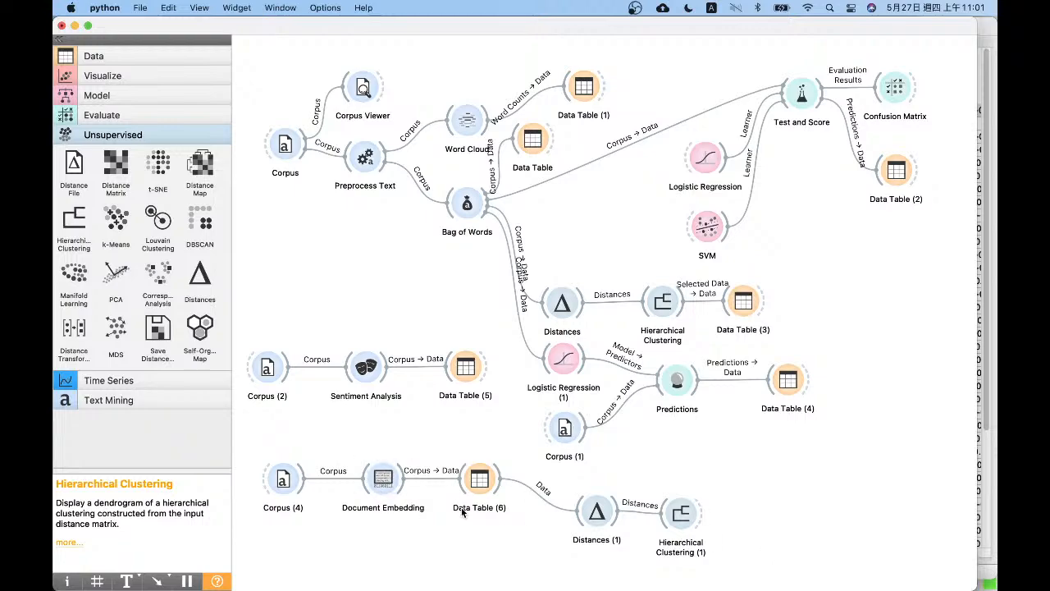
- Return to the Grimm tales workflow window and show the available Text Mining widgets
key(ctrl+Up)
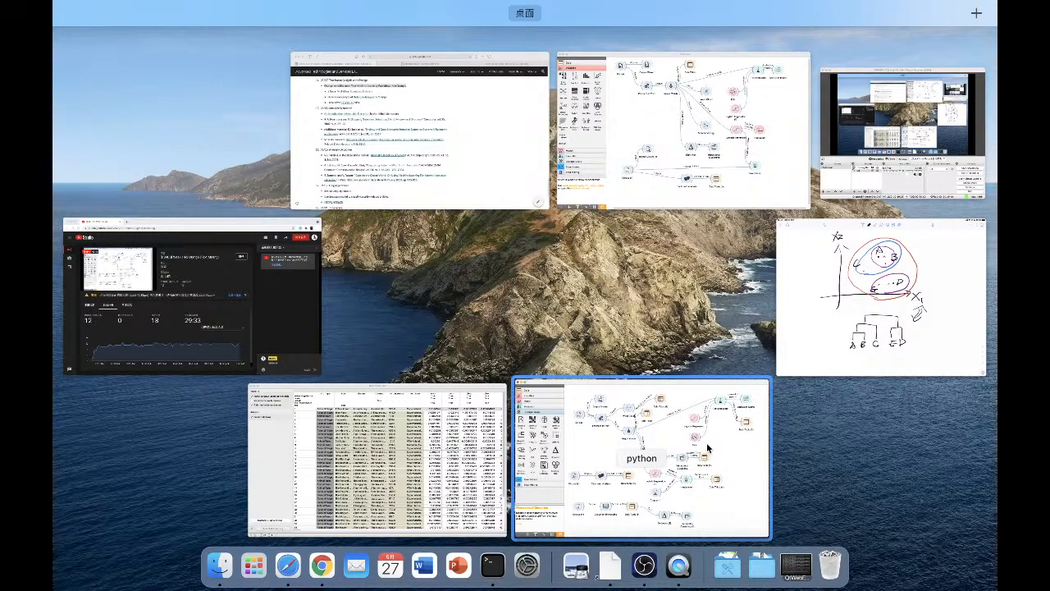
click(707, 443)
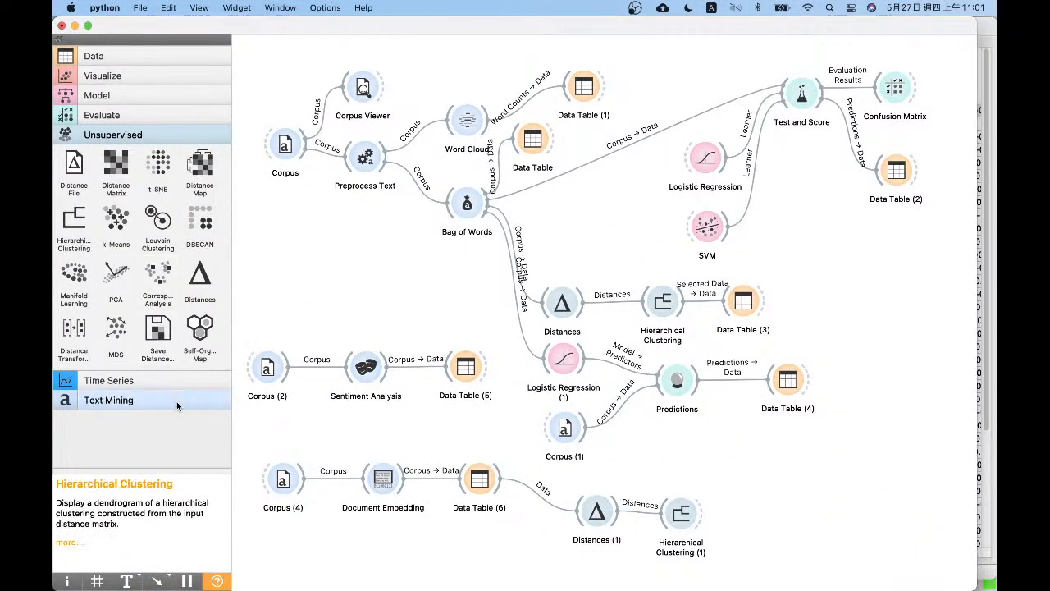
click(176, 405)
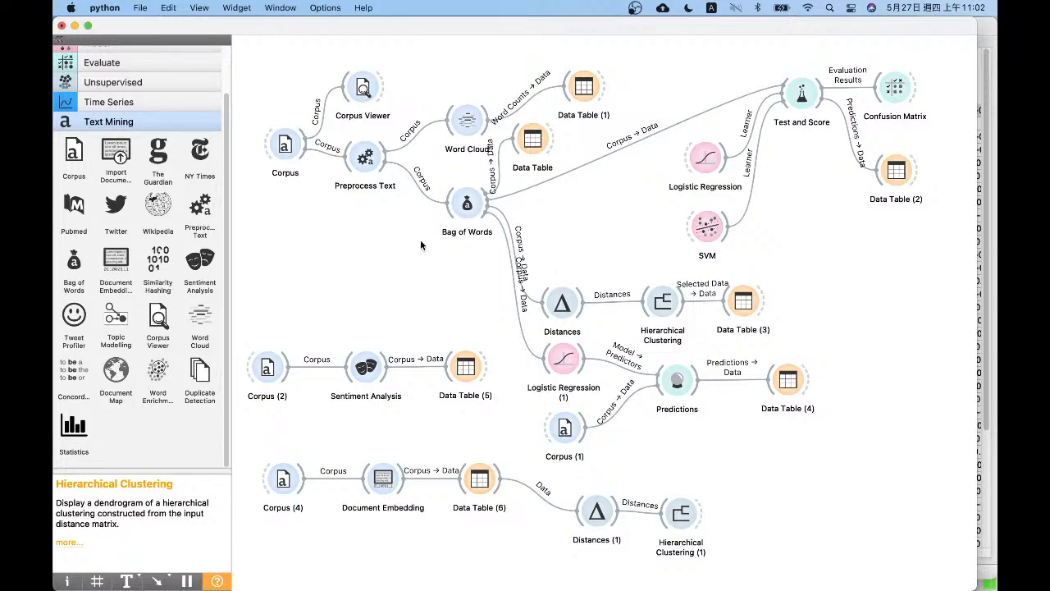
- Switch to Safari and open the Spambase Data Set link listed under the 05/27 lecture on the course page
key(ctrl+Up)
click(360, 138)
drag(187, 160, 445, 159)
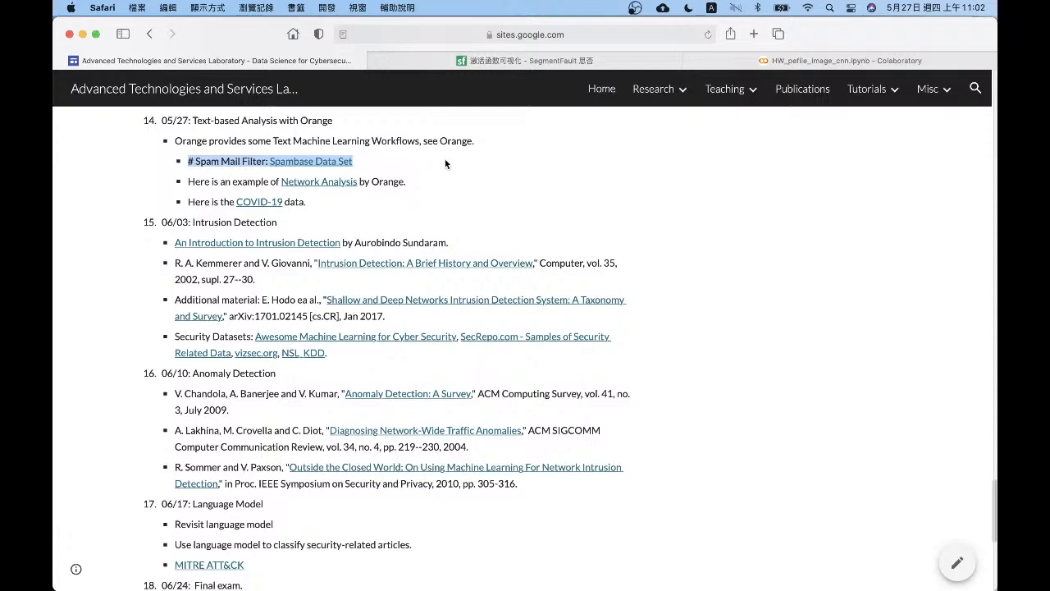
click(293, 161)
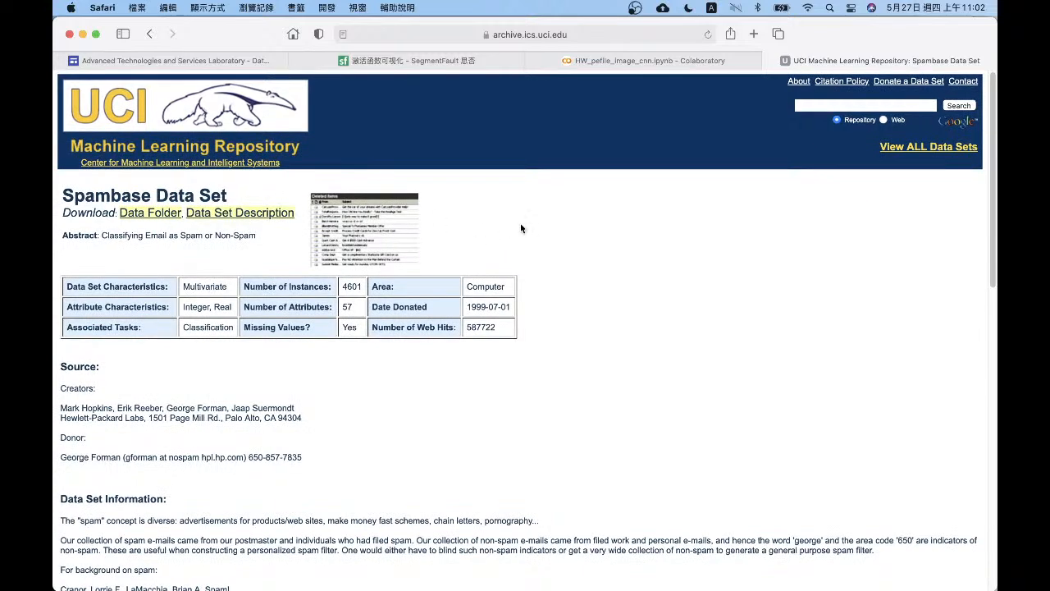
- Examine the Spambase Data Set page, from its title to an enlarged view of the Attribute Information section
drag(73, 199, 261, 202)
click(263, 202)
scroll(264, 206, down, 1)
scroll(265, 206, down, 10)
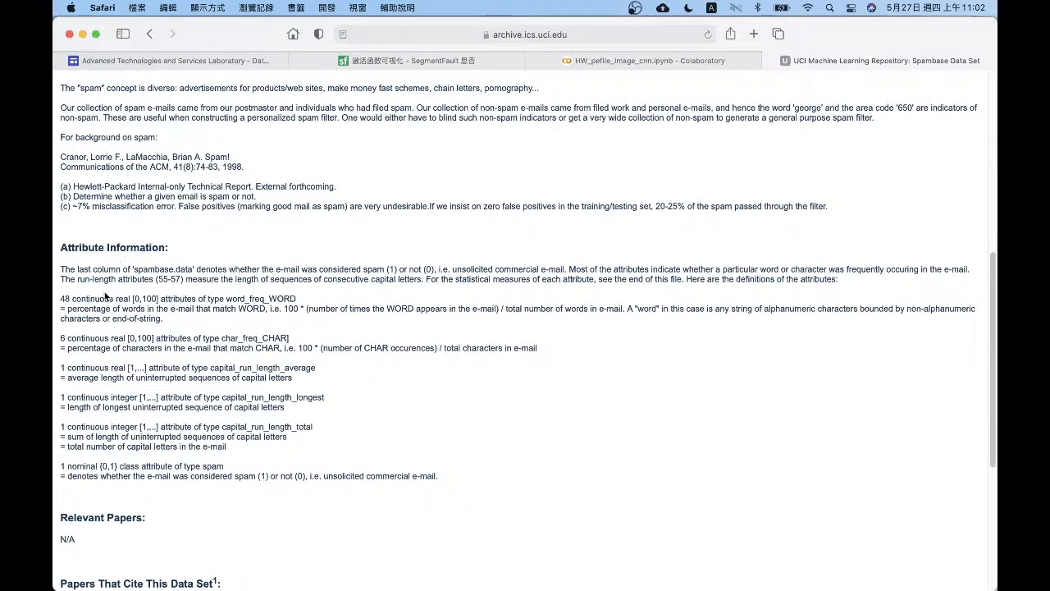
scroll(102, 292, up, 5)
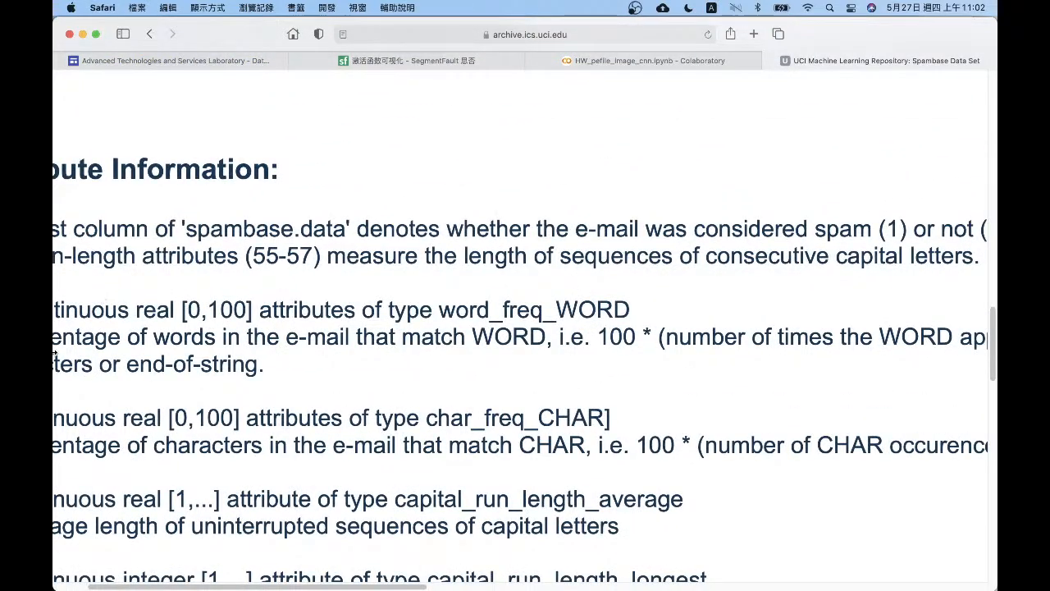
scroll(224, 371, down, 5)
scroll(224, 371, down, 2)
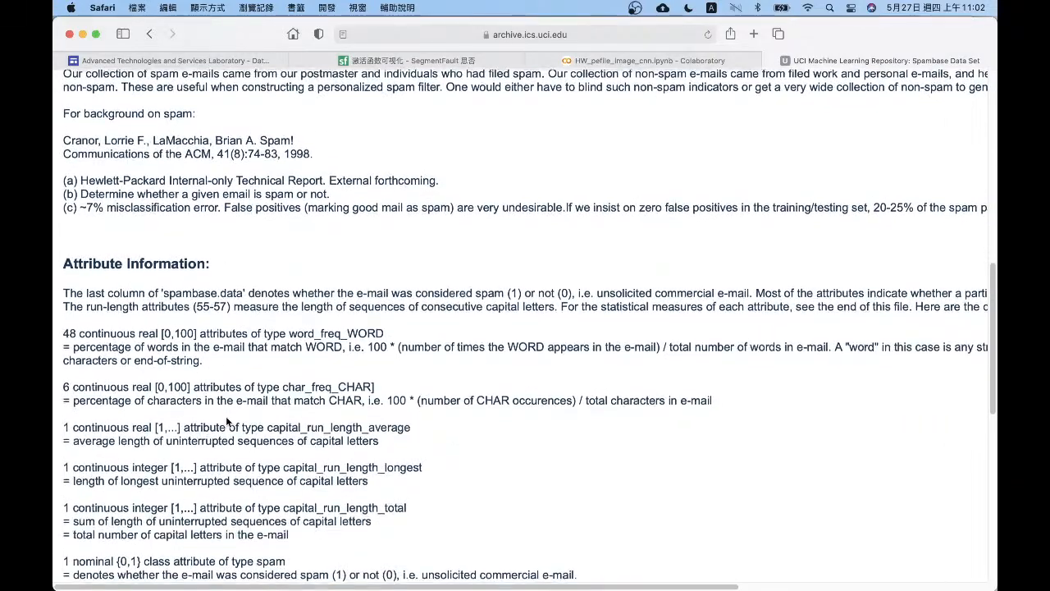
scroll(232, 517, up, 1)
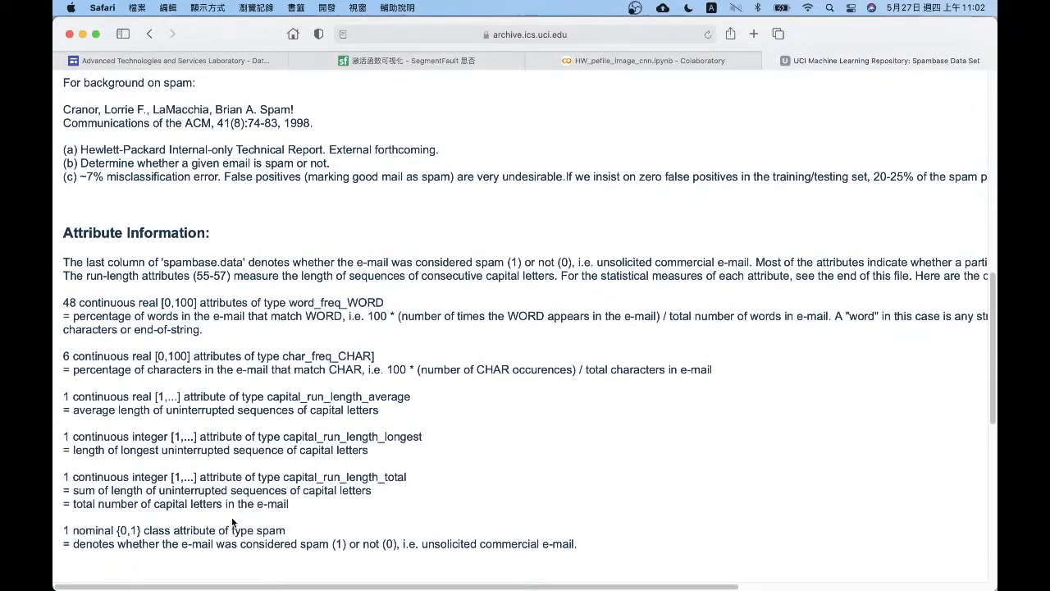
scroll(232, 519, up, 1)
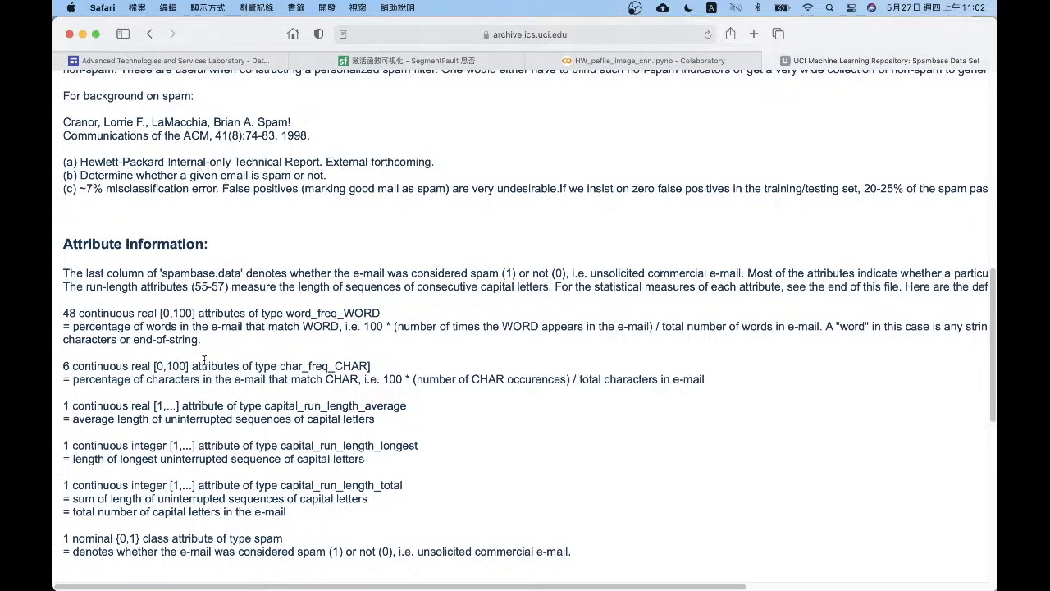
- Examine the word_freq_WORD attribute entry, highlighting its count, value range, type, and percentage definition
drag(64, 315, 227, 313)
triple_click(226, 313)
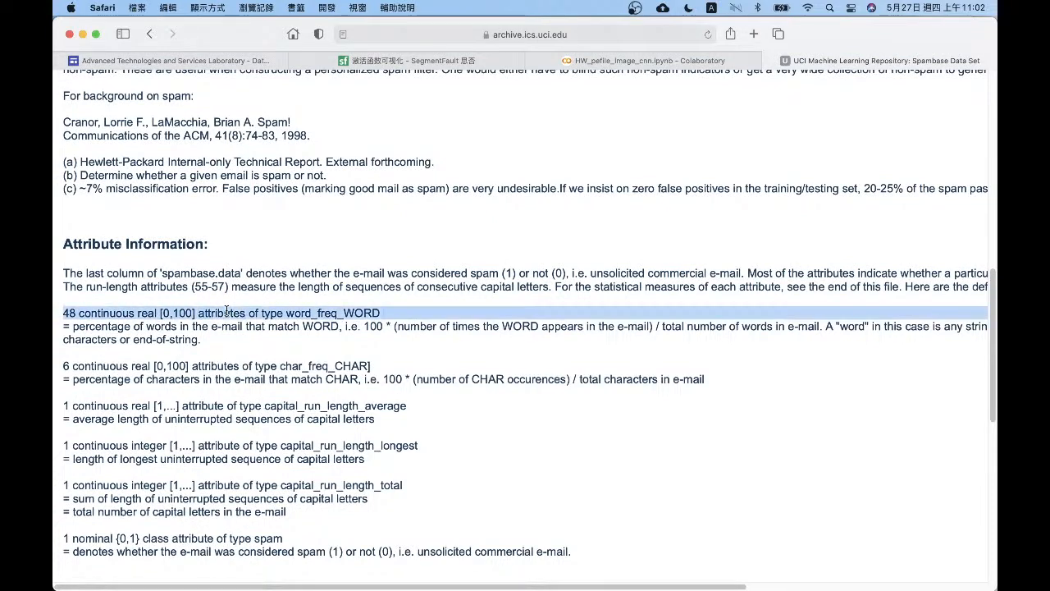
double_click(227, 312)
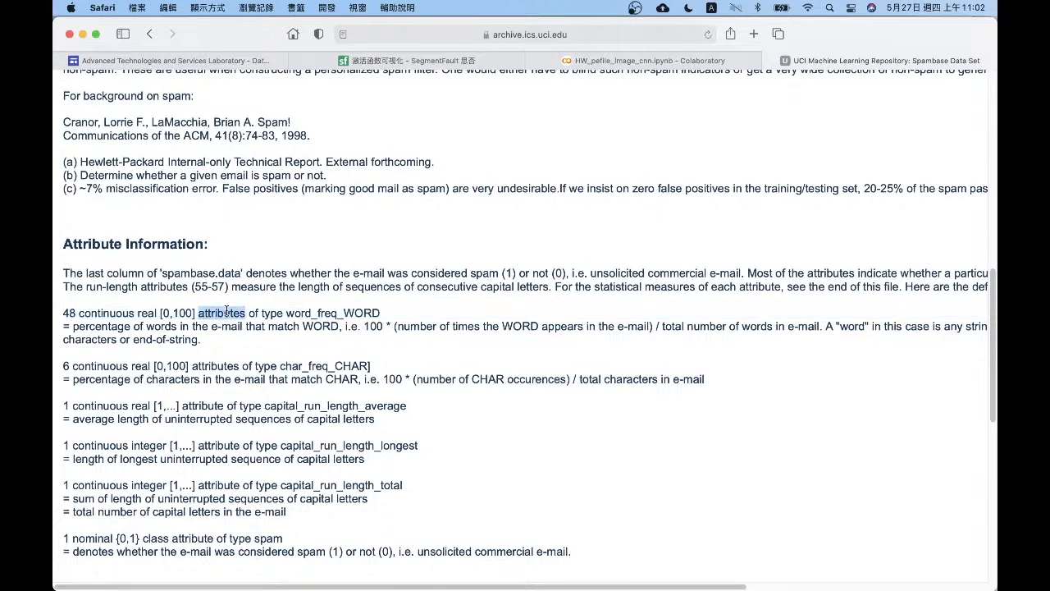
drag(160, 313, 196, 314)
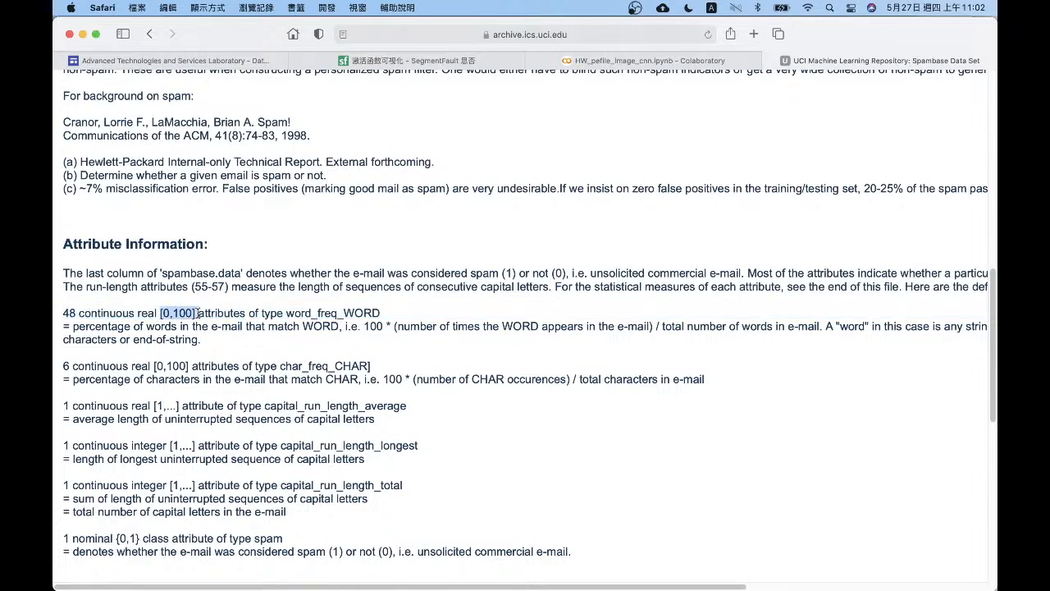
click(200, 332)
mouse_move(72, 326)
mouse_down()
mouse_move(362, 327)
mouse_move(65, 322)
mouse_up()
click(362, 327)
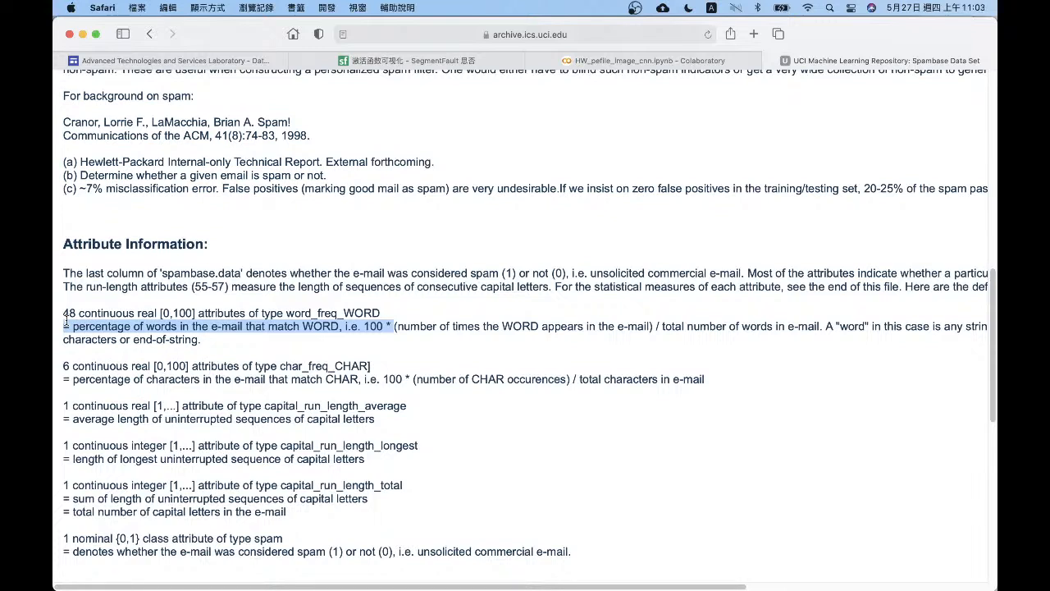
double_click(315, 313)
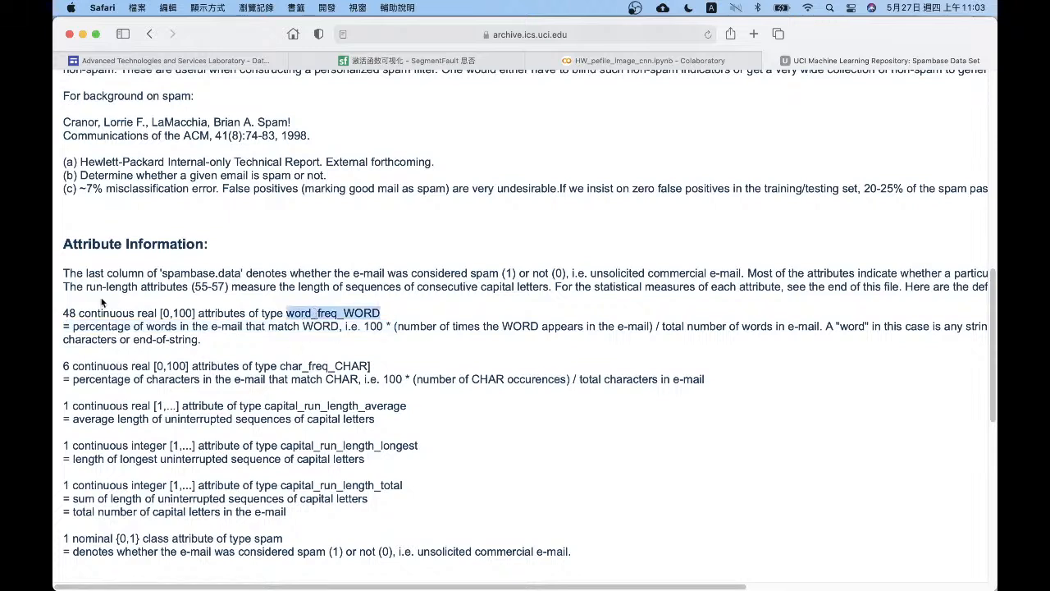
double_click(72, 313)
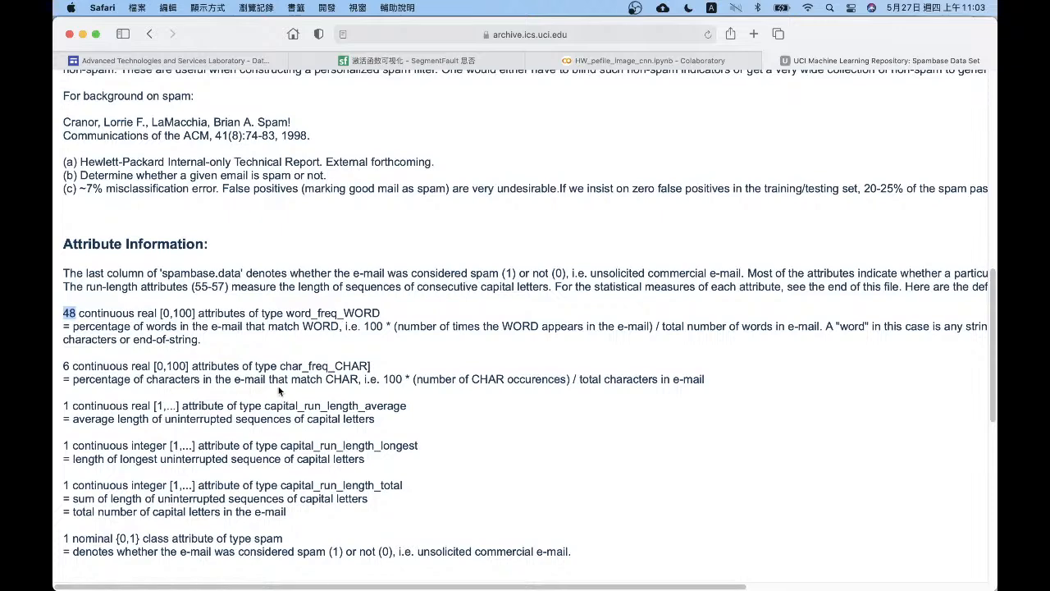
drag(389, 318, 190, 312)
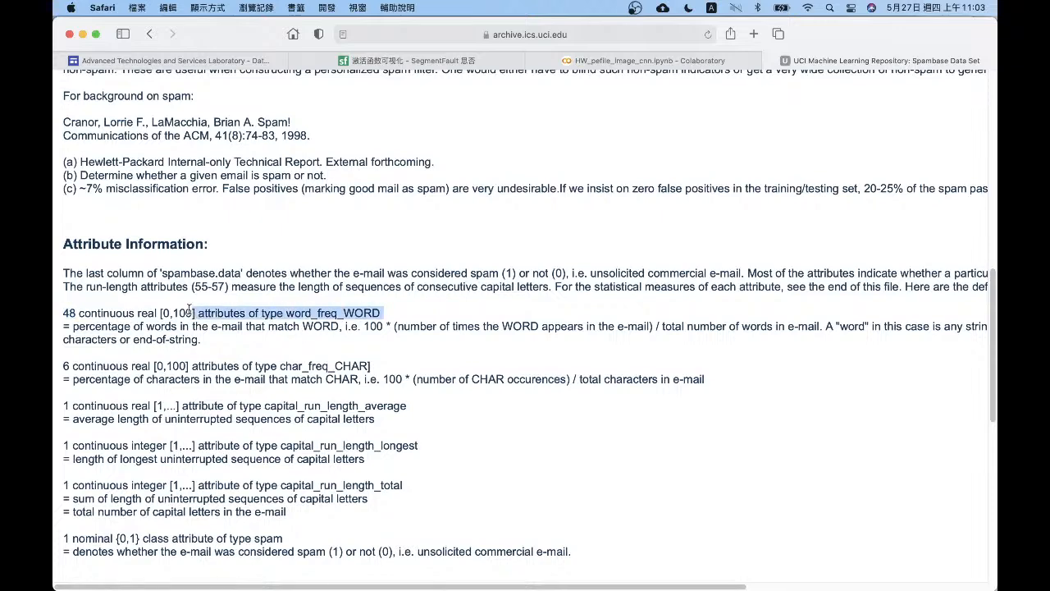
click(189, 310)
- Examine the character-frequency and capital-run-length attributes, and highlight the nominal spam class attribute and its definition
drag(82, 351, 394, 525)
click(271, 494)
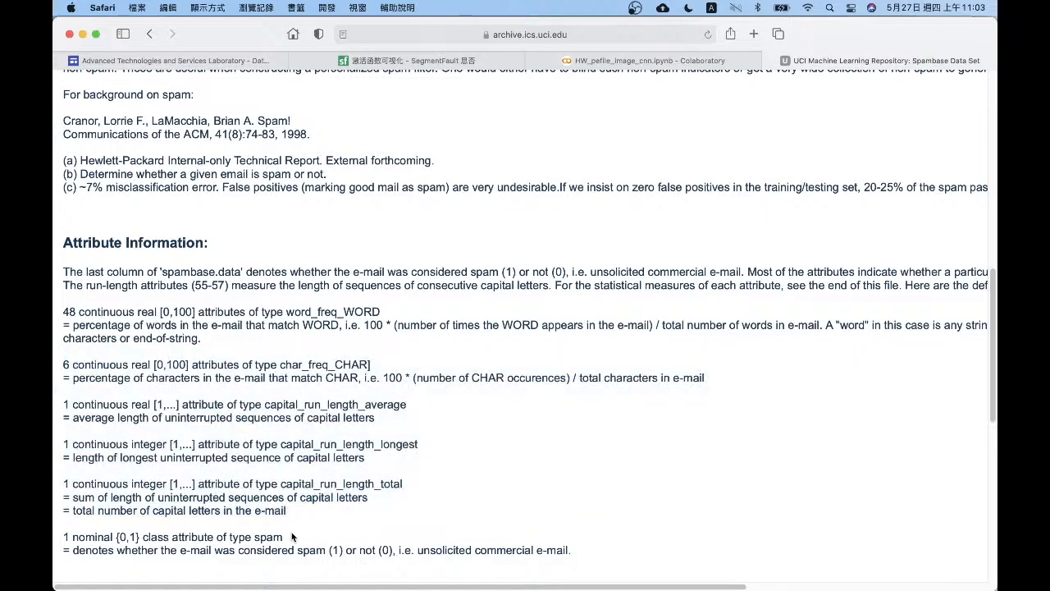
drag(595, 554, 66, 537)
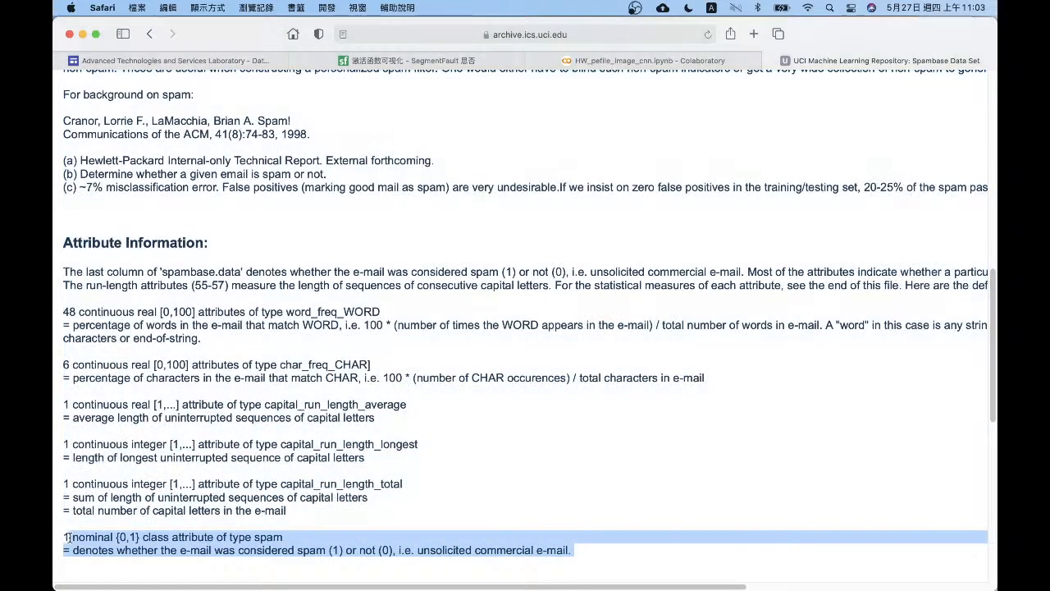
click(176, 535)
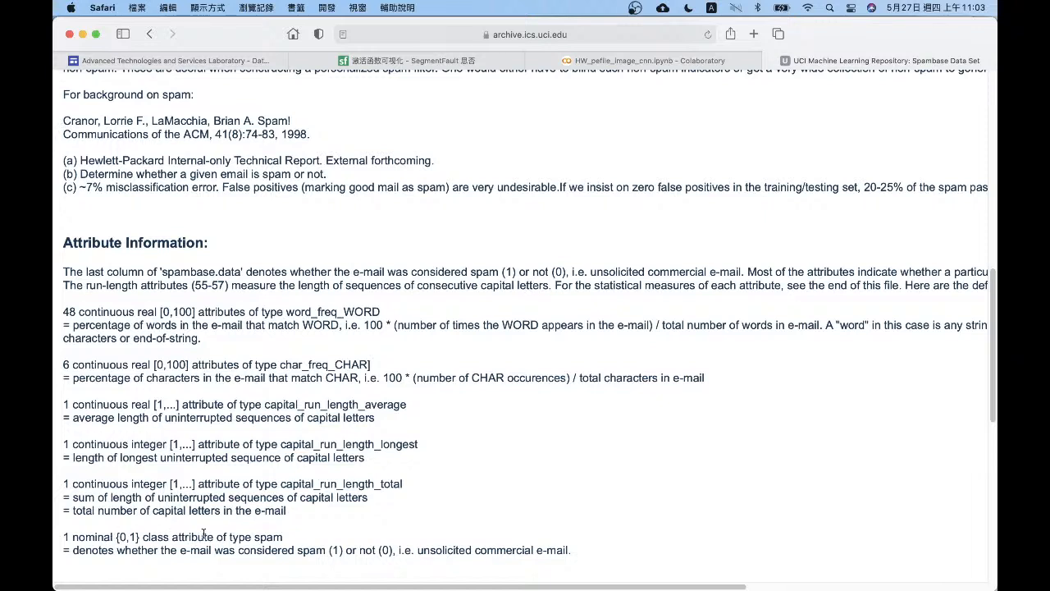
double_click(154, 537)
double_click(92, 537)
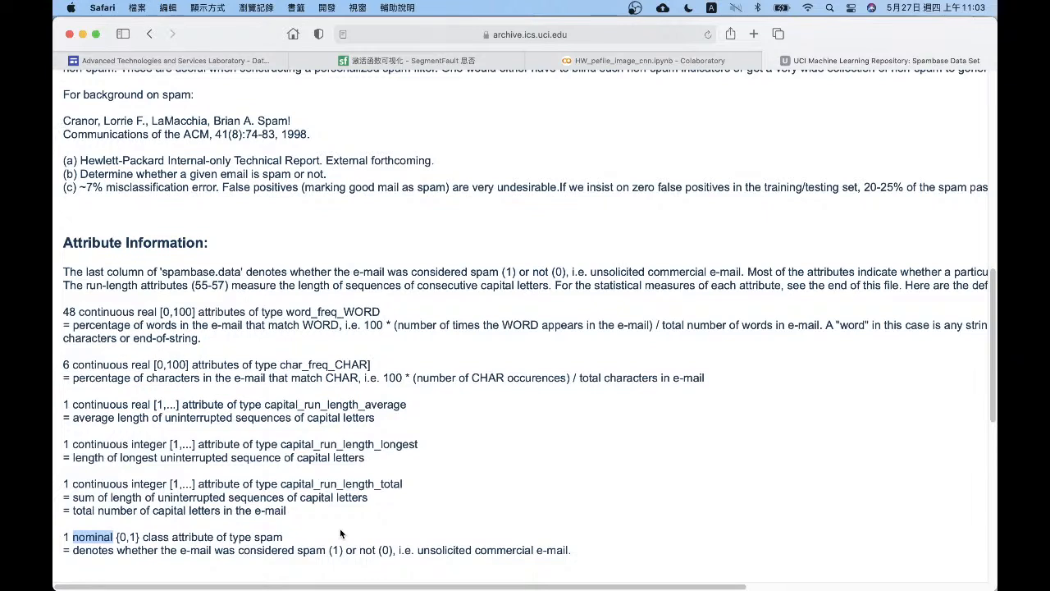
drag(297, 550, 404, 551)
click(411, 551)
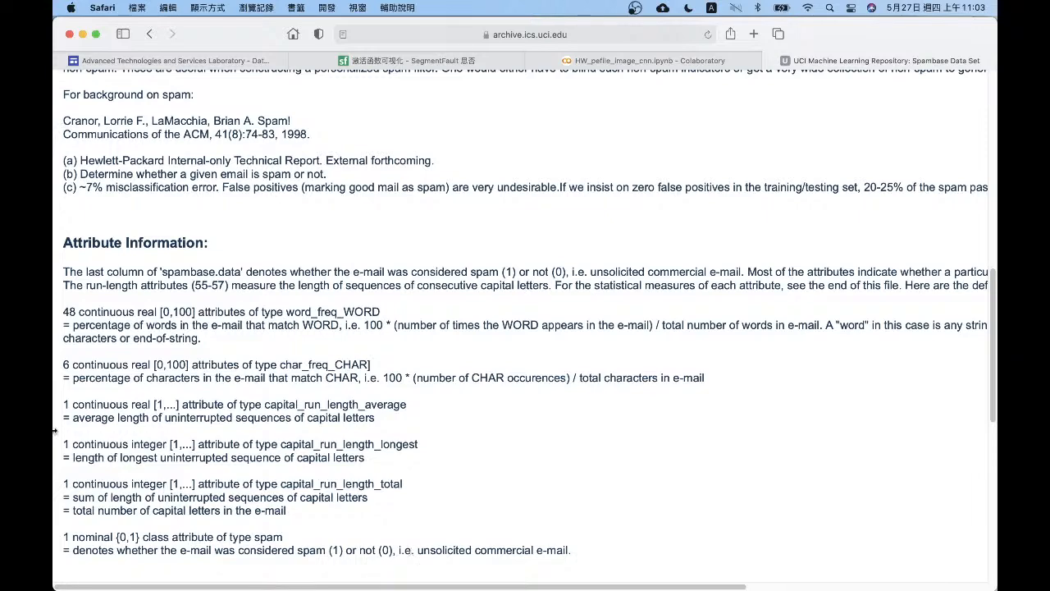
- Review the feature attributes from word_freq_WORD to capital_run_length_total alongside the spam class attribute by highlighting them
scroll(56, 369, down, 1)
drag(64, 303, 341, 507)
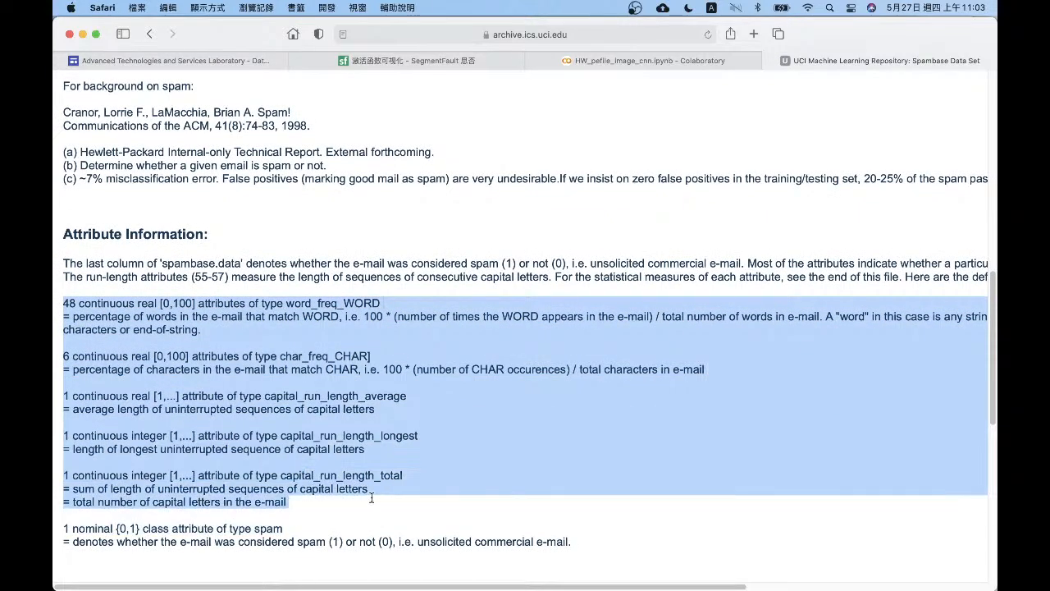
scroll(371, 498, right, 1)
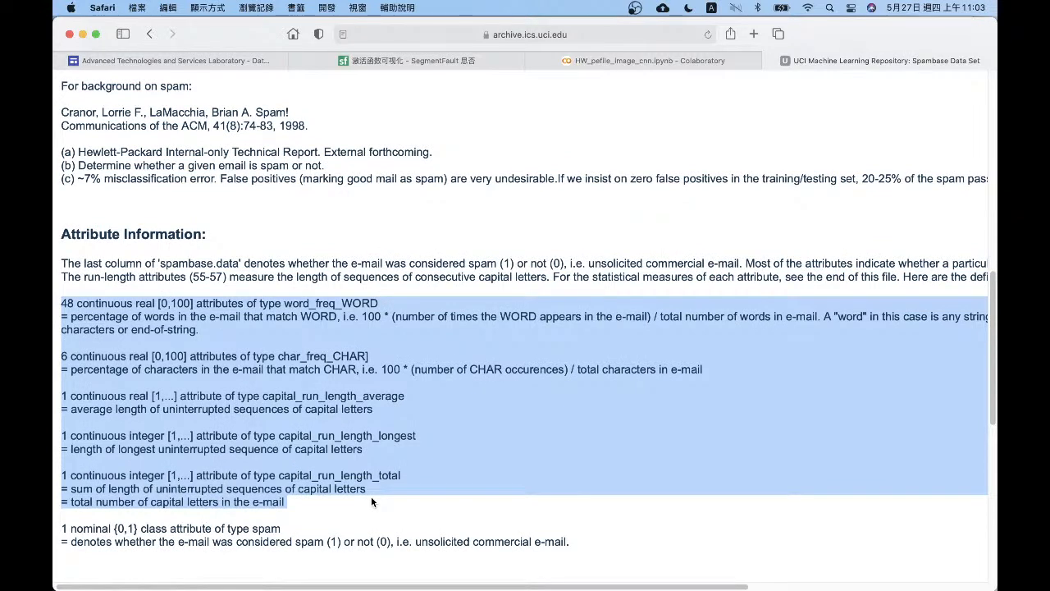
click(371, 501)
drag(273, 303, 385, 303)
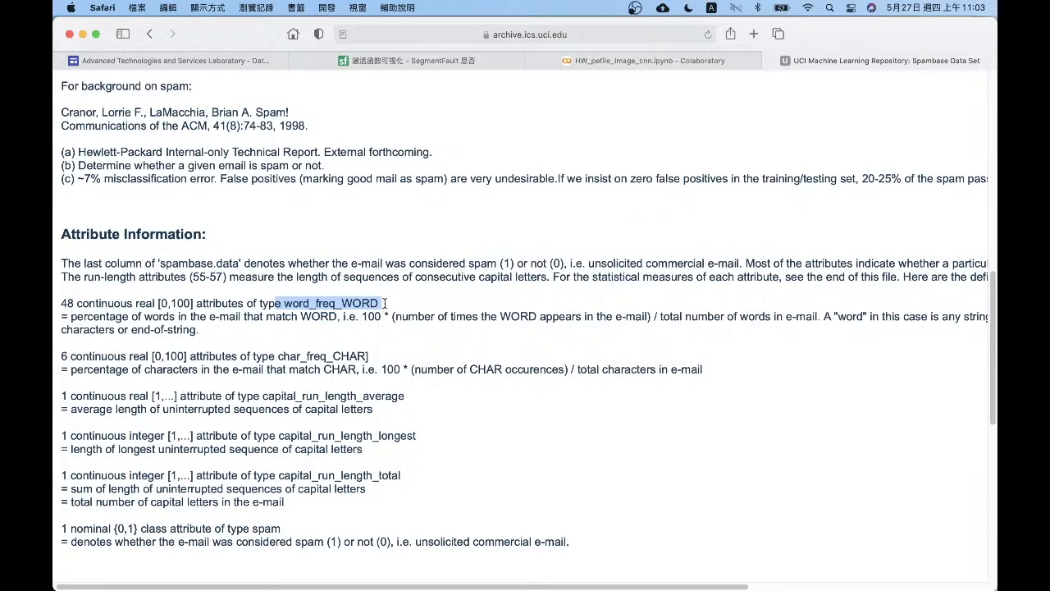
scroll(386, 303, up, 1)
drag(253, 533, 354, 547)
drag(312, 511, 64, 264)
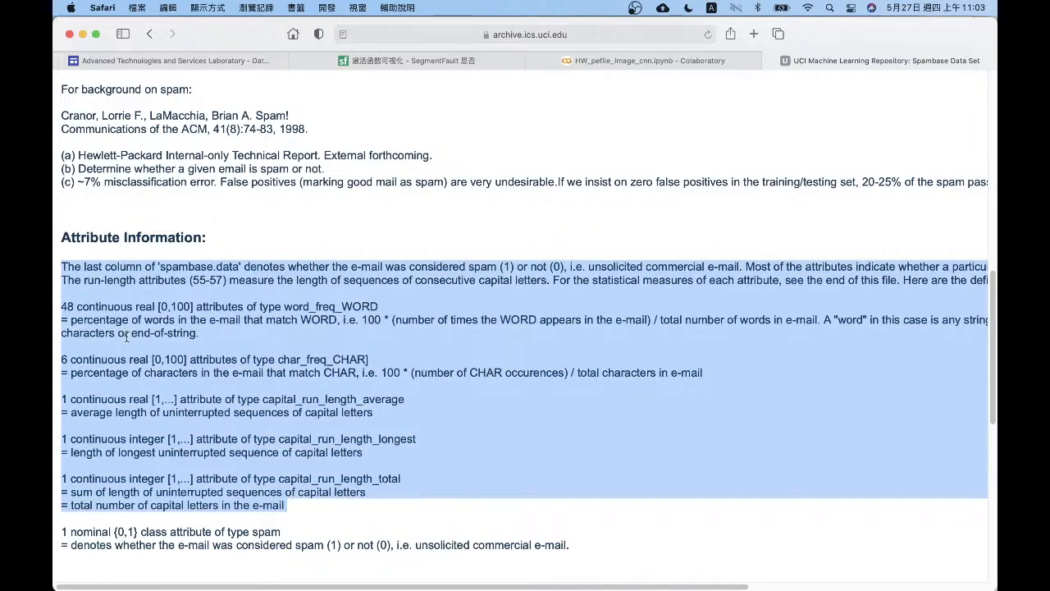
click(200, 317)
- Switch to the text.ows workflow in Orange, select its Bag of Words widget, and show all open windows
key(ctrl+Up)
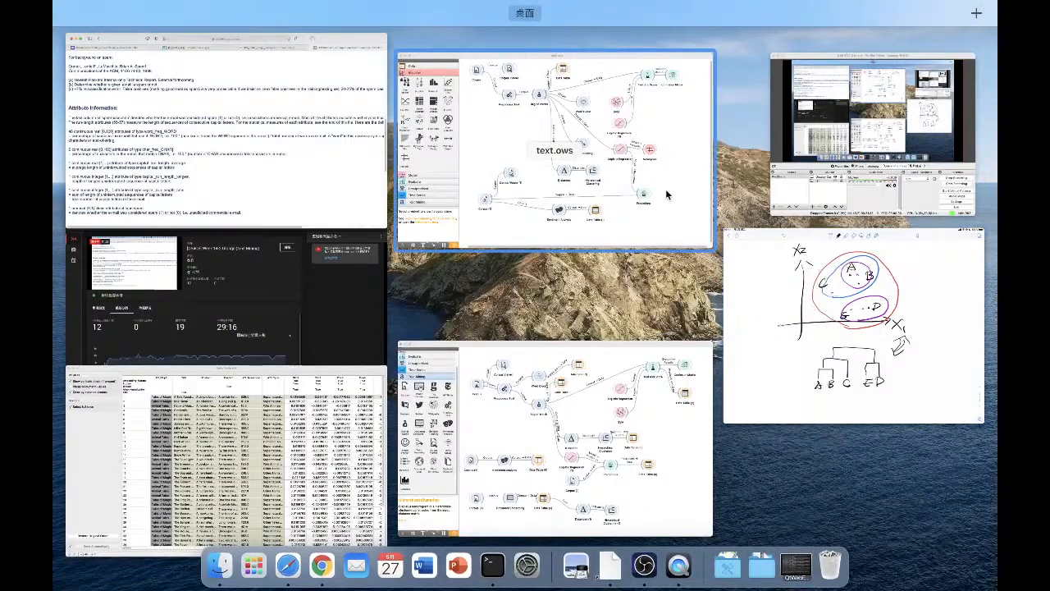
click(516, 175)
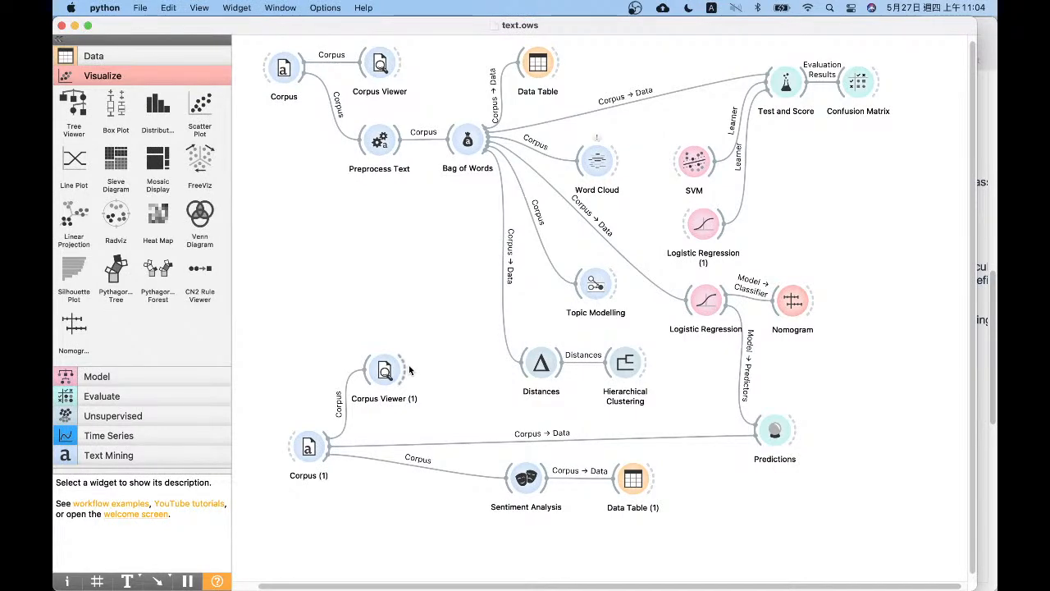
click(465, 141)
key(ctrl+Up)
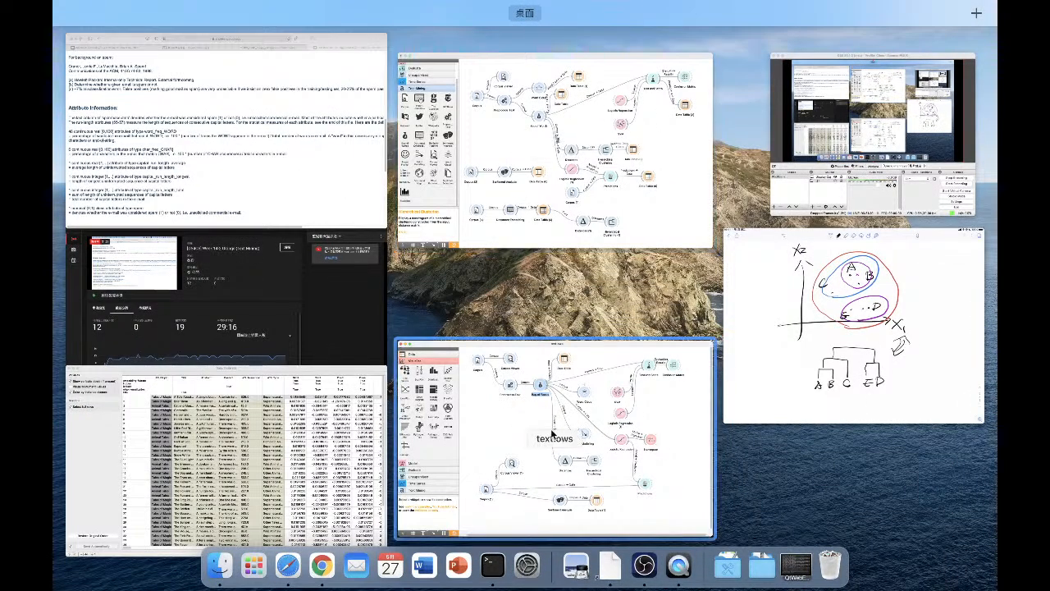
- Switch to the Orange workflow containing Document Embedding, and highlight its Bag of Words and Document Embedding widgets for comparison
click(551, 434)
key(ctrl+Up)
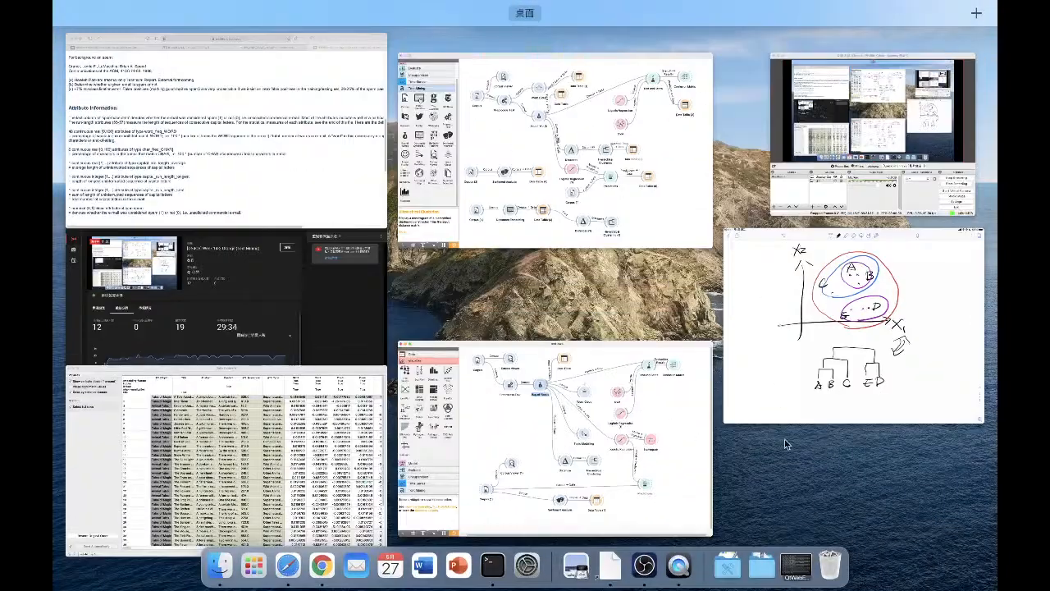
click(621, 438)
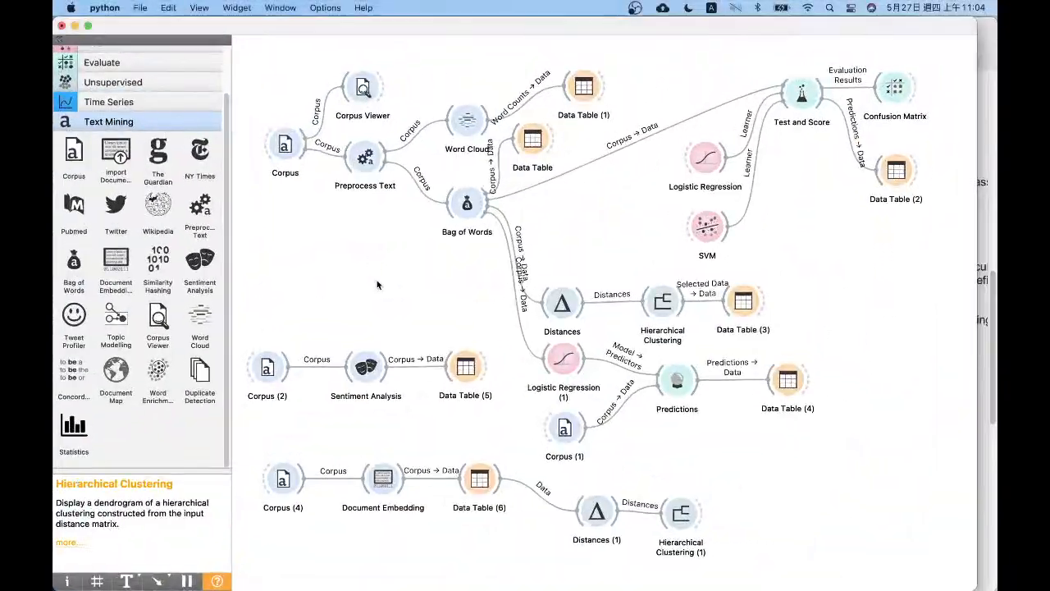
click(476, 217)
drag(345, 539, 428, 432)
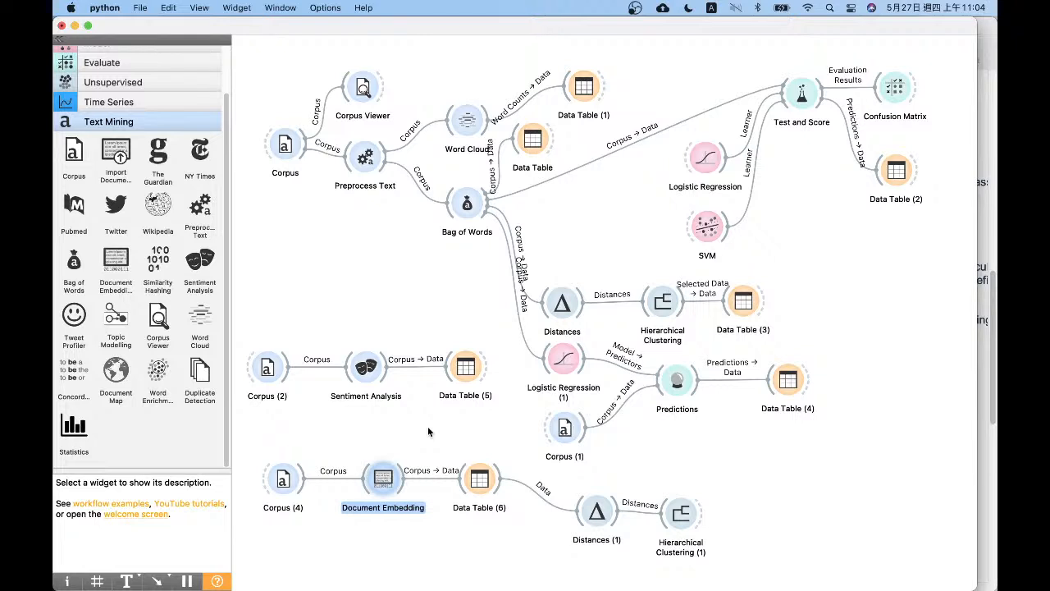
- Highlight the Distances (1) and Hierarchical Clustering (1) widgets of the embedding branch, and select the Test and Score widget
drag(793, 564, 524, 498)
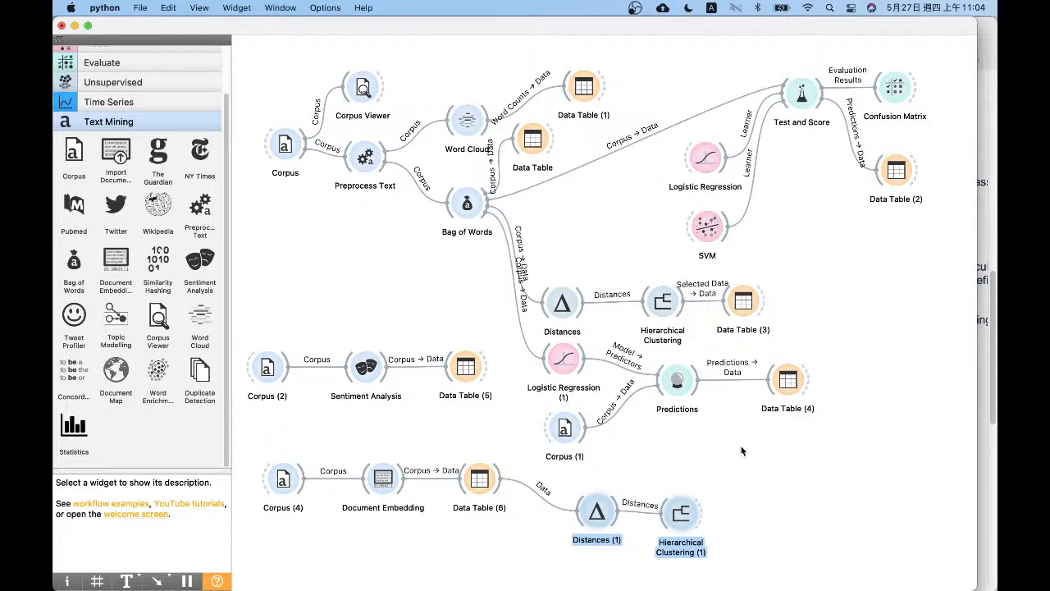
click(733, 521)
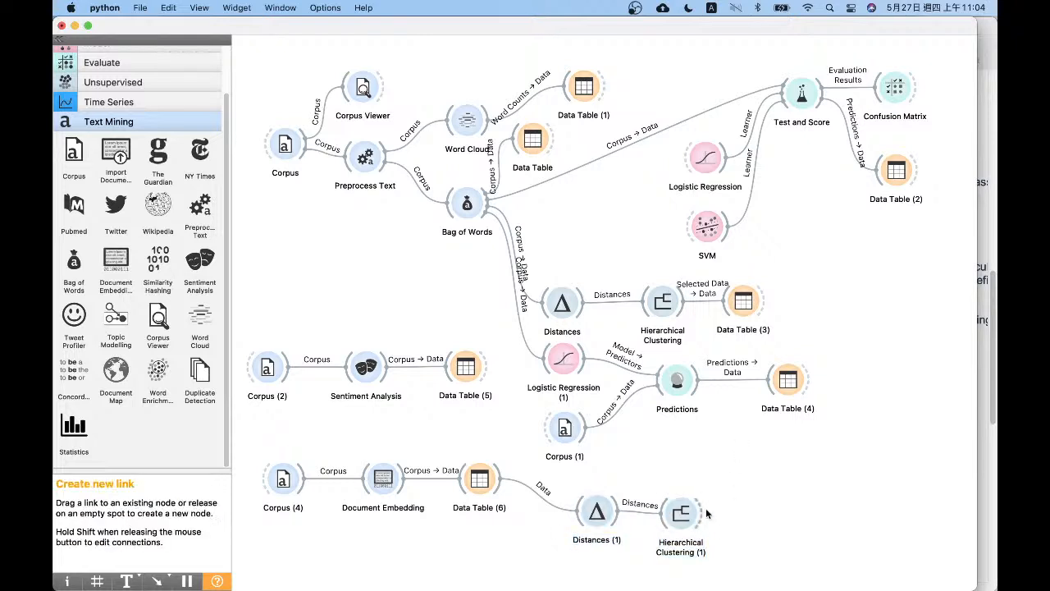
click(671, 514)
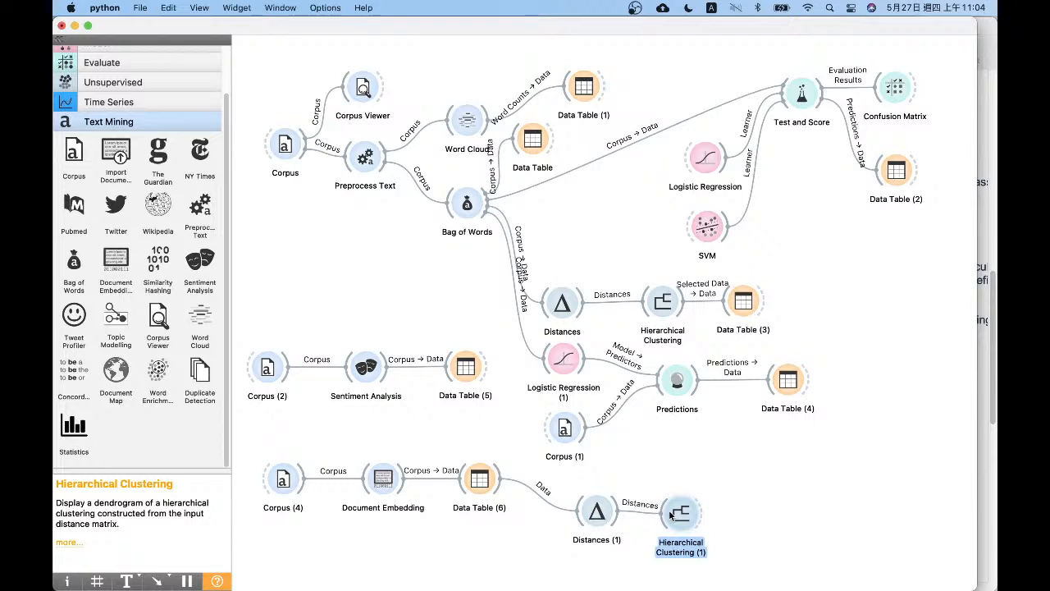
click(802, 96)
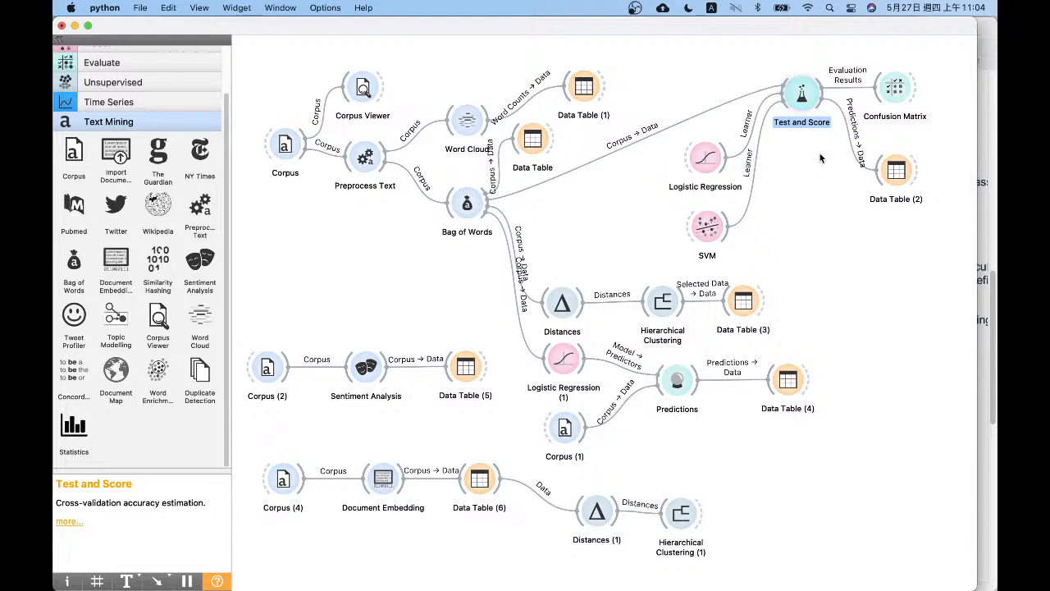
- Review the text-to-feature stages by highlighting Preprocess Text, Bag of Words, and Document Embedding in turn, and clear the selection
drag(380, 218, 362, 127)
click(445, 277)
drag(457, 293, 461, 169)
click(387, 325)
drag(356, 534, 380, 444)
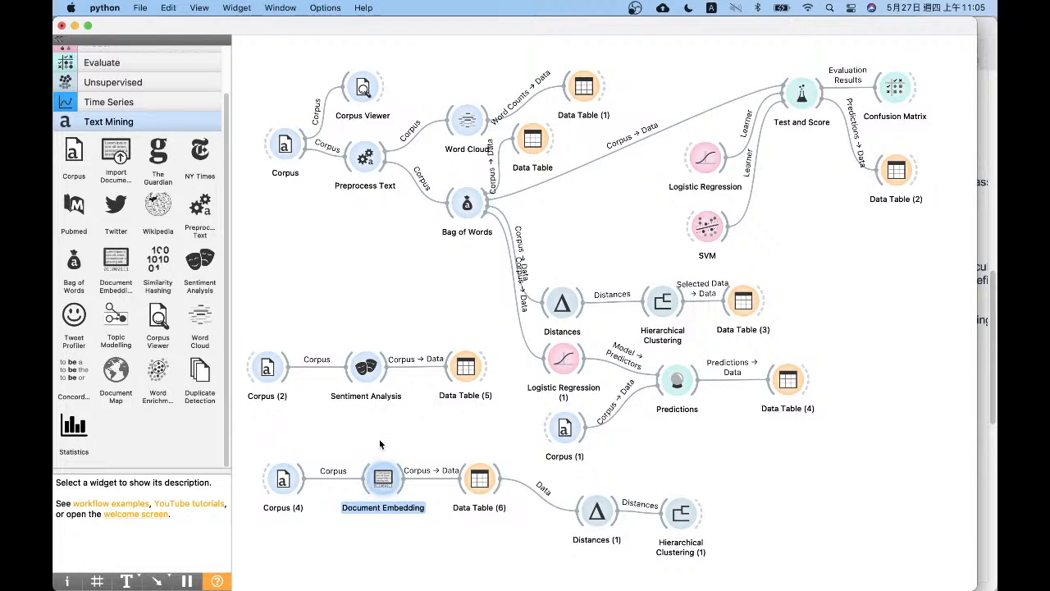
click(380, 444)
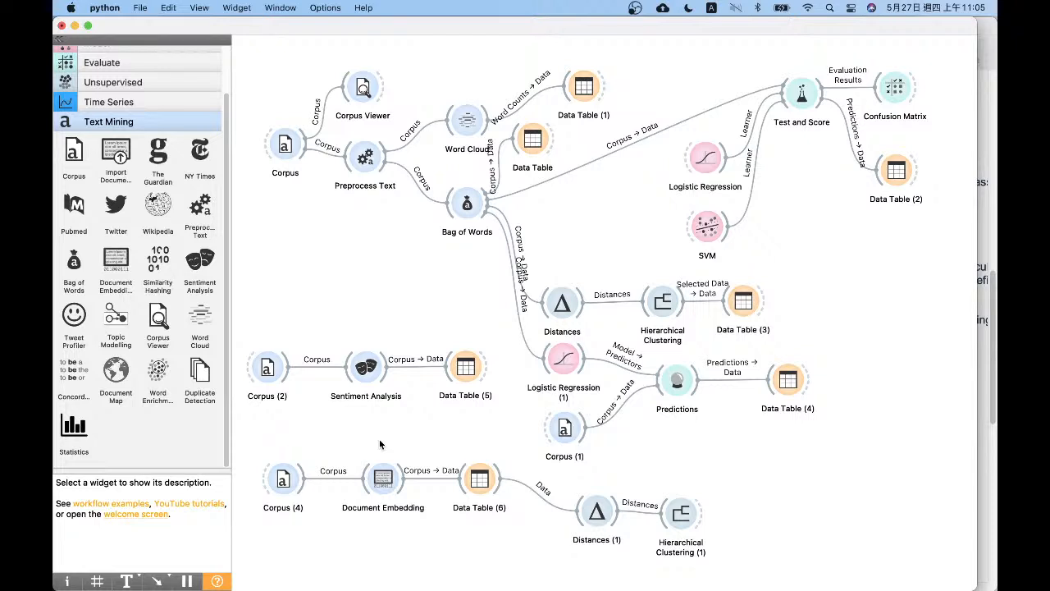
- Review the classification branch by highlighting the Logistic Regression and SVM learners and the Test and Score widget, and clear the selection
drag(745, 264, 656, 131)
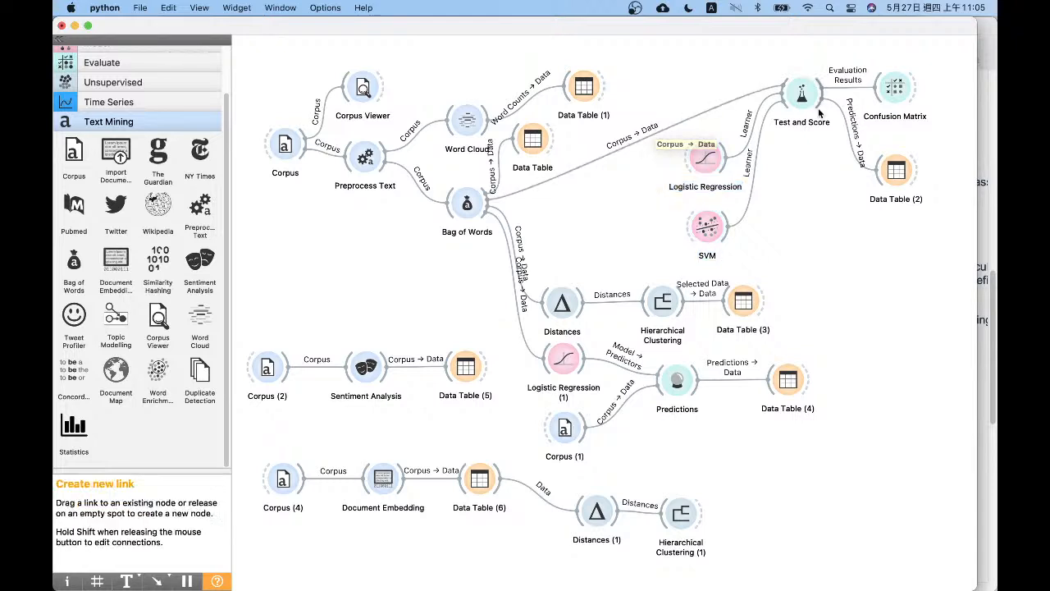
click(794, 95)
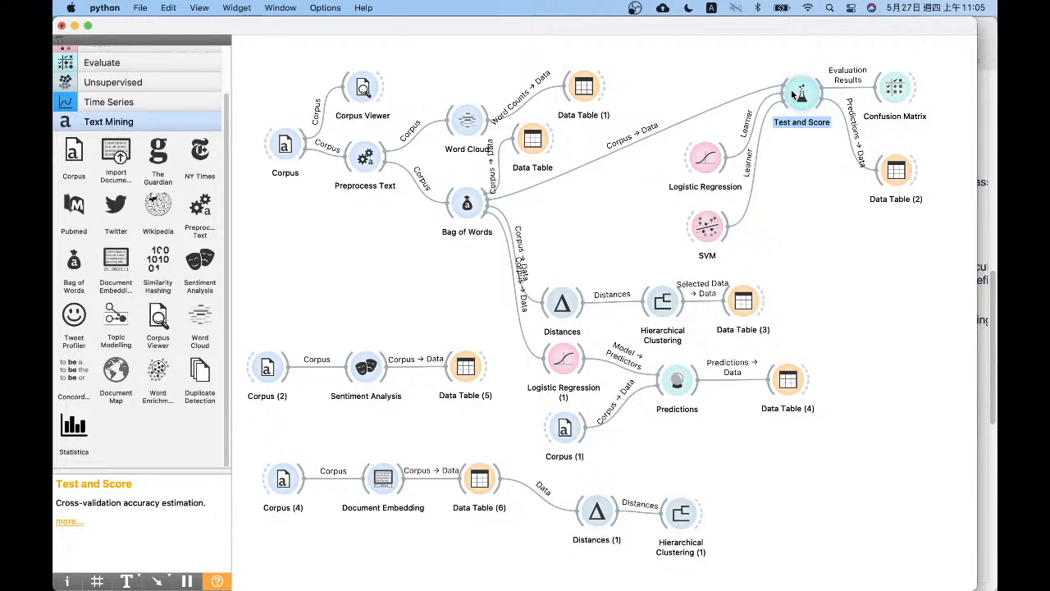
key(ctrl+Up)
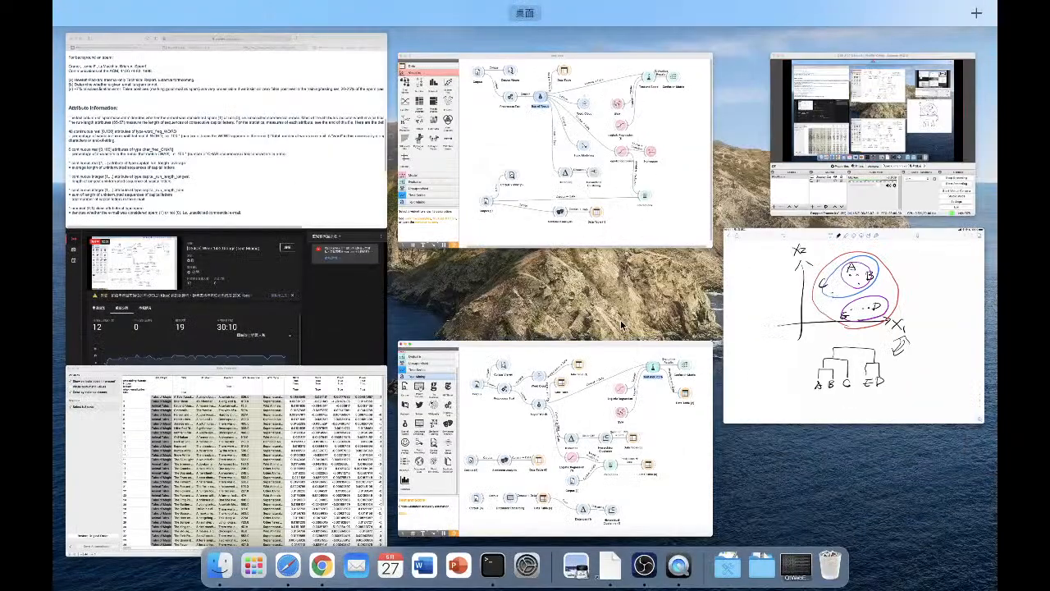
click(659, 359)
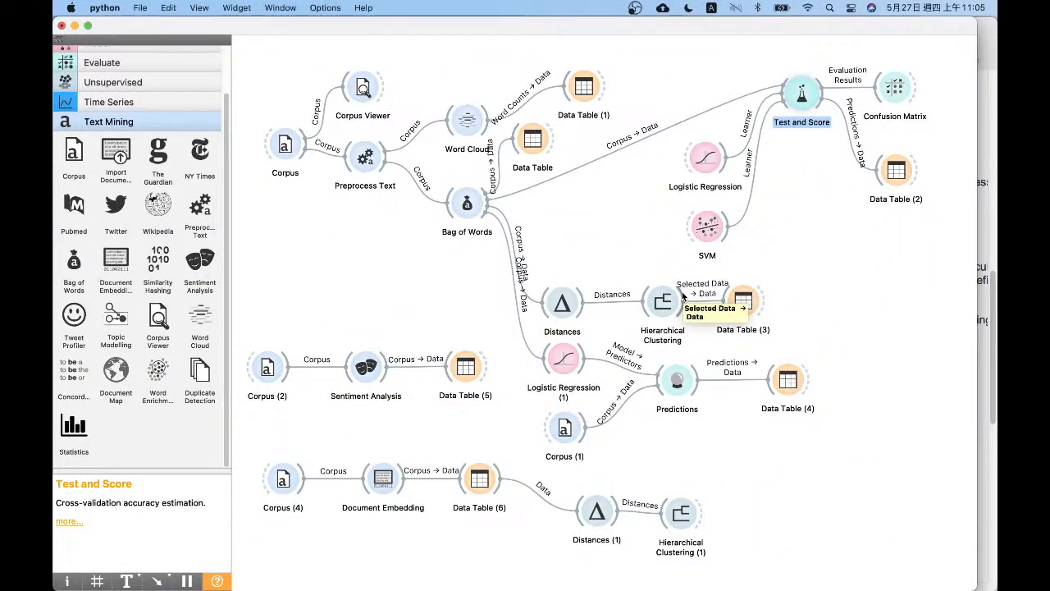
click(825, 300)
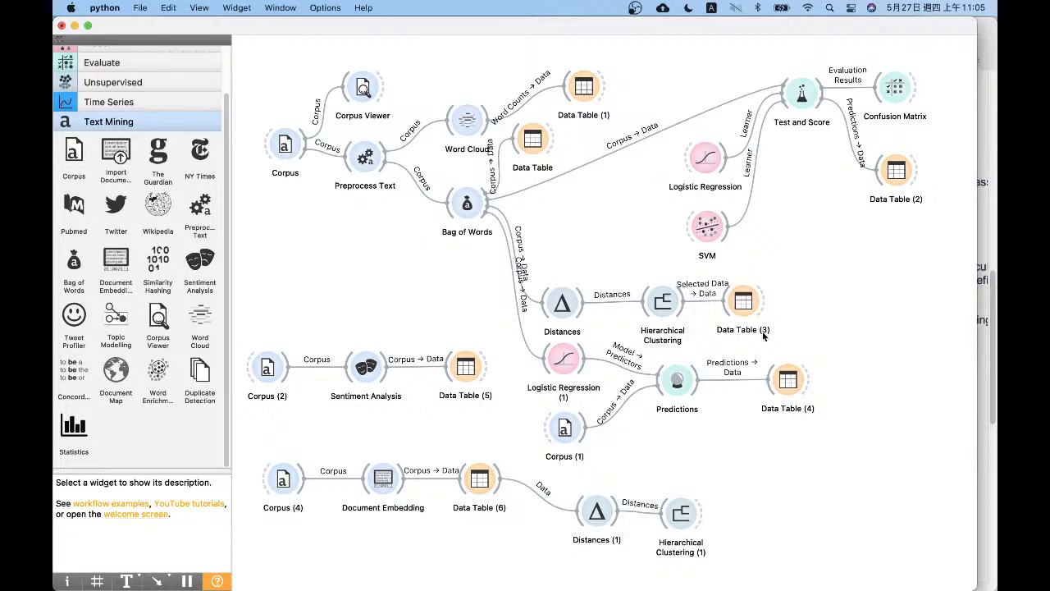
- Switch to the YouTube Studio livestream page in Chrome, and show all open windows
key(ctrl+Up)
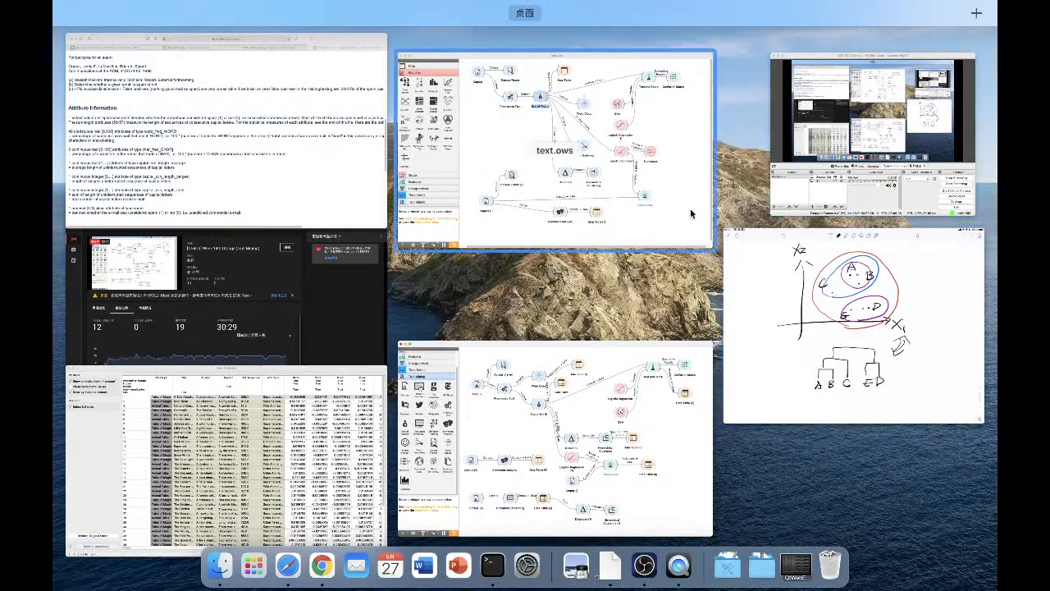
click(328, 253)
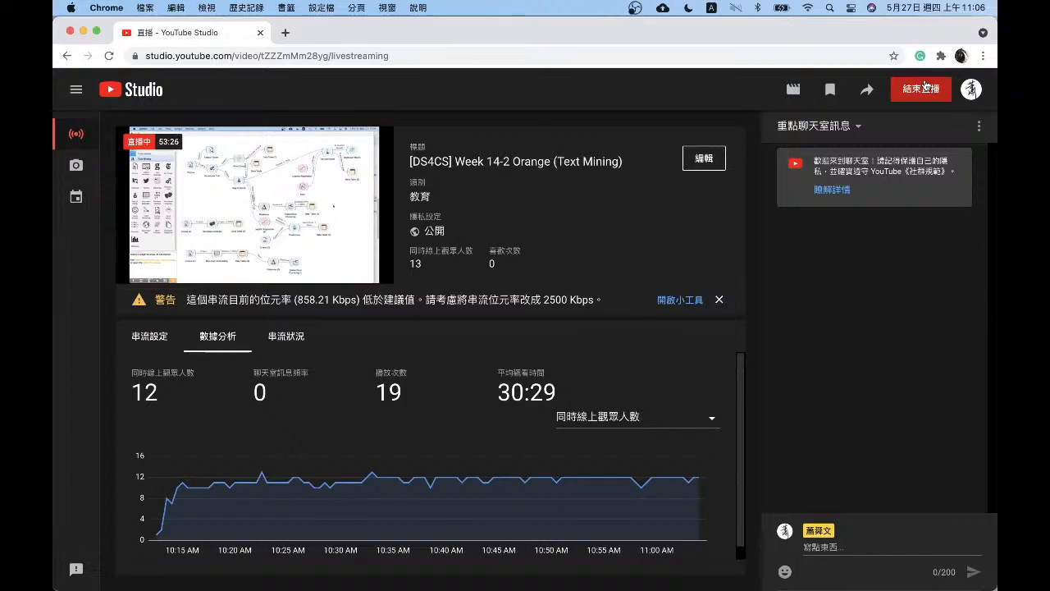
key(ctrl+Up)
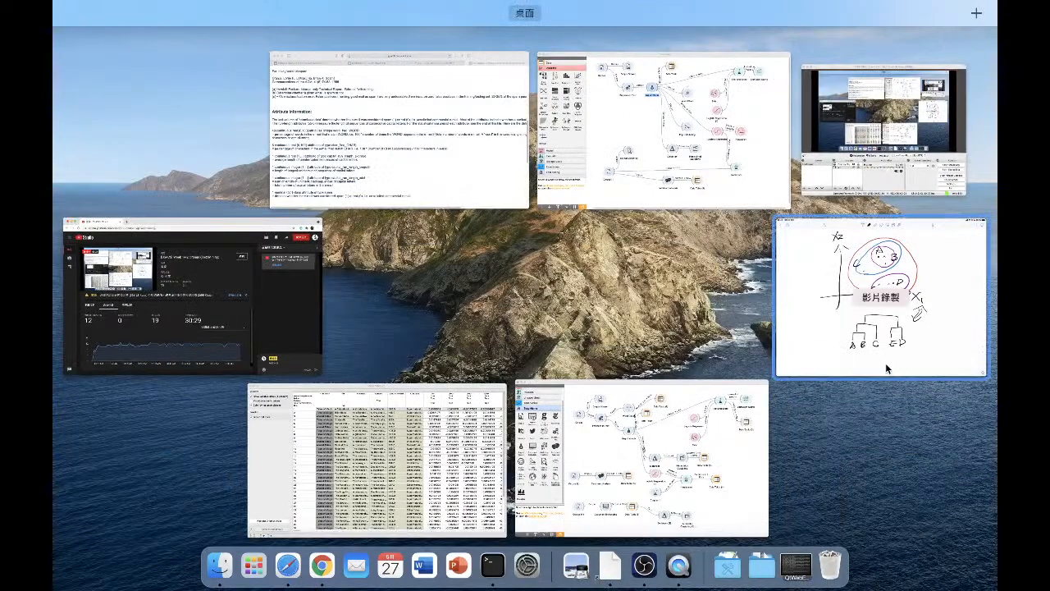